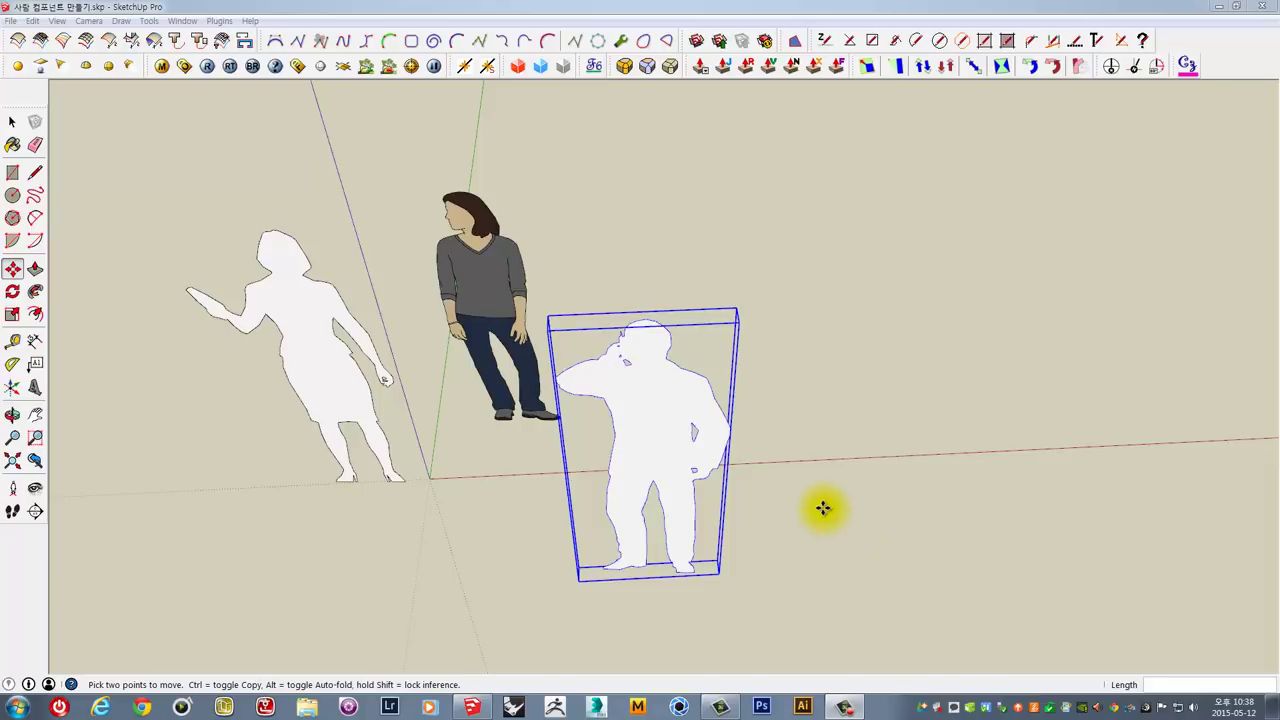
Deselect the man silhouette and orbit for a frontal, raised view of the figures.
{"action": "mouse_move", "coordinate": [700, 463]}
{"action": "middle_mouse_down"}
{"action": "mouse_move", "coordinate": [780, 343]}
{"action": "mouse_move", "coordinate": [777, 323]}
{"action": "mouse_move", "coordinate": [894, 303]}
{"action": "mouse_move", "coordinate": [897, 323]}
{"action": "mouse_move", "coordinate": [820, 343]}
{"action": "mouse_move", "coordinate": [806, 296]}
{"action": "middle_mouse_up"}
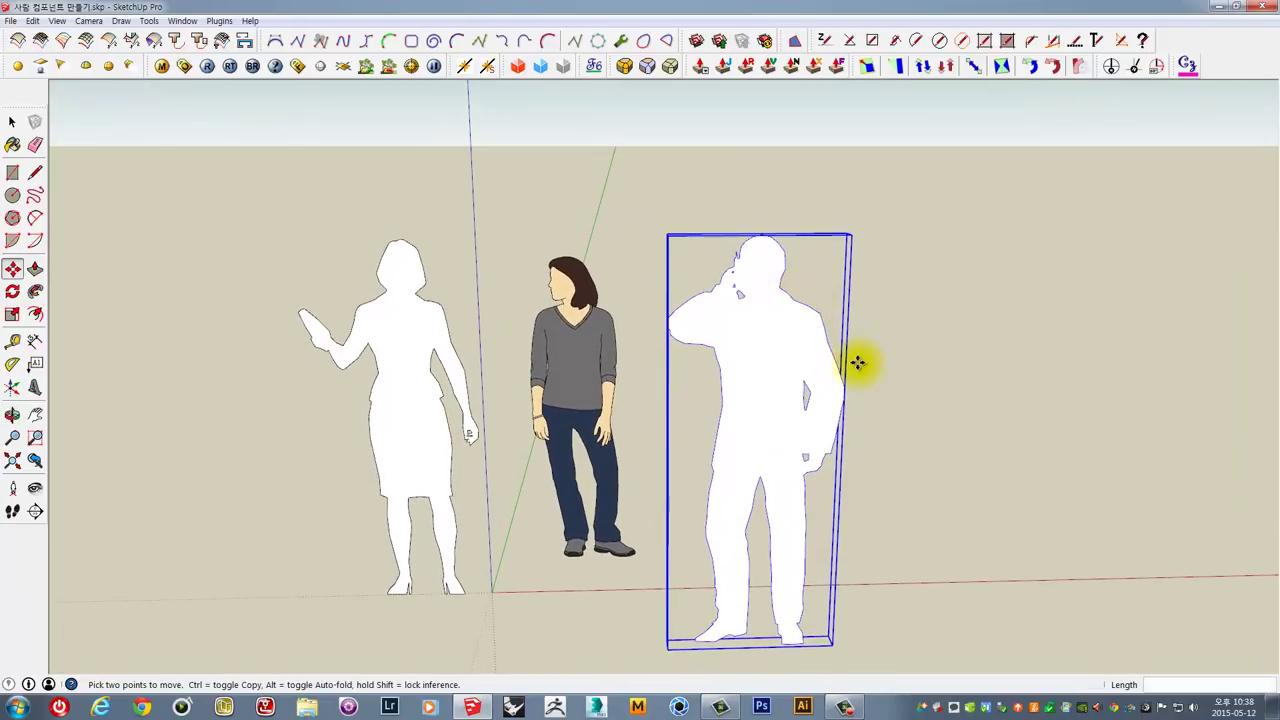
{"action": "left_click", "coordinate": [13, 122]}
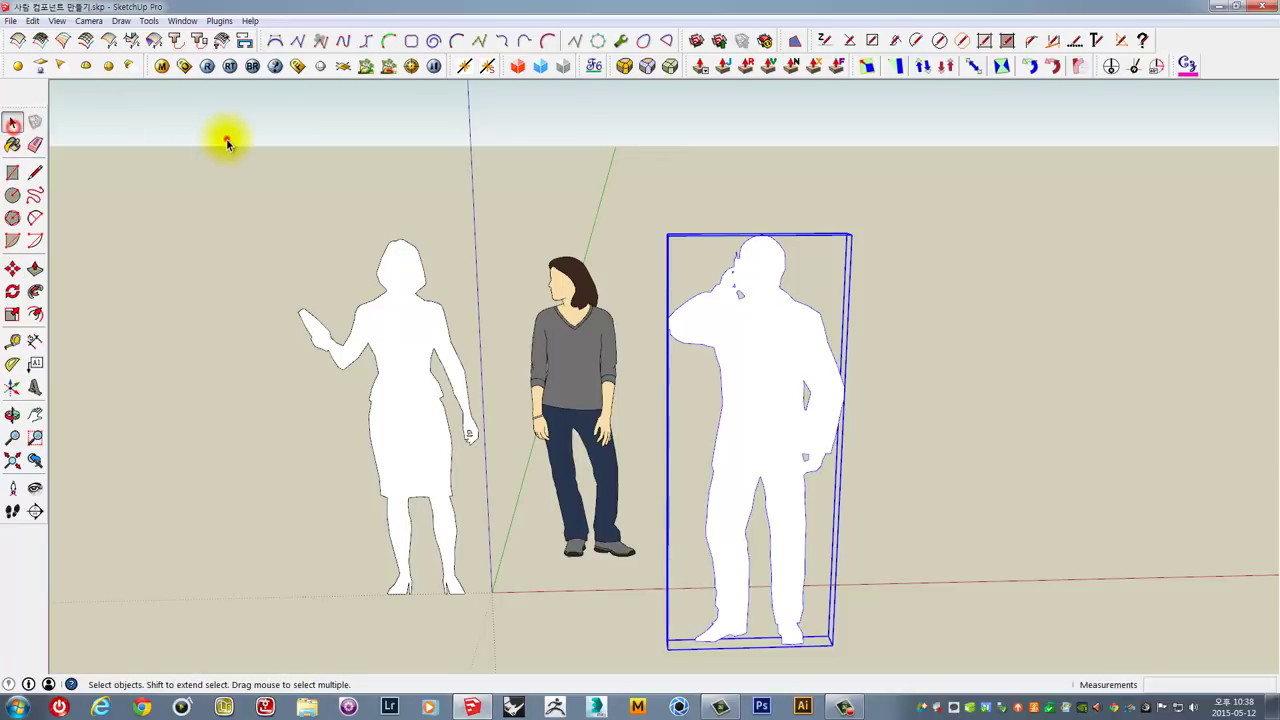
{"action": "left_click", "coordinate": [223, 134]}
{"action": "mouse_move", "coordinate": [226, 134]}
{"action": "middle_mouse_down"}
{"action": "mouse_move", "coordinate": [451, 251]}
{"action": "mouse_move", "coordinate": [520, 338]}
{"action": "middle_mouse_up"}
{"action": "mouse_move", "coordinate": [607, 345]}
{"action": "middle_mouse_down"}
{"action": "mouse_move", "coordinate": [634, 306]}
{"action": "mouse_move", "coordinate": [694, 283]}
{"action": "mouse_move", "coordinate": [689, 314]}
{"action": "mouse_move", "coordinate": [586, 391]}
{"action": "mouse_move", "coordinate": [559, 380]}
{"action": "middle_mouse_up"}
{"action": "mouse_move", "coordinate": [593, 331]}
{"action": "middle_mouse_down"}
{"action": "mouse_move", "coordinate": [600, 286]}
{"action": "mouse_move", "coordinate": [594, 334]}
{"action": "middle_mouse_up"}
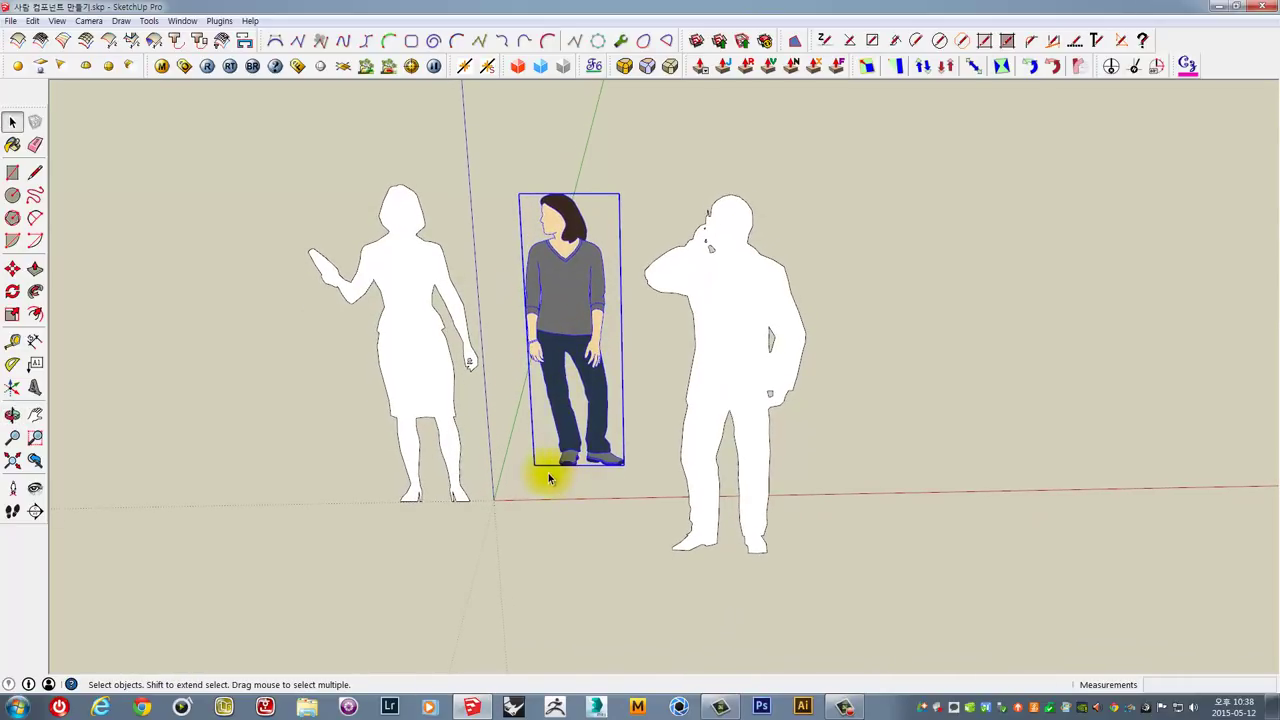
Move the coloured woman figure to the right of the man silhouette, then deselect her.
{"action": "key", "text": "m"}
{"action": "left_click", "coordinate": [556, 553]}
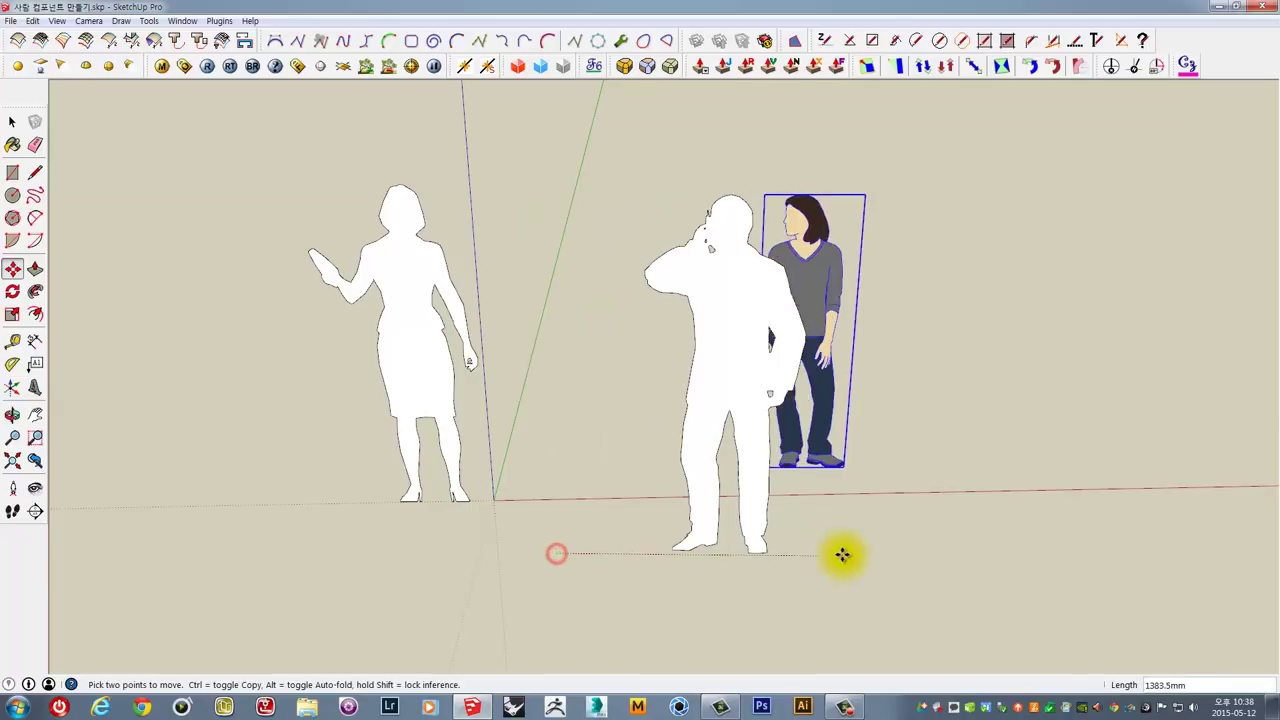
{"action": "left_click", "coordinate": [973, 542]}
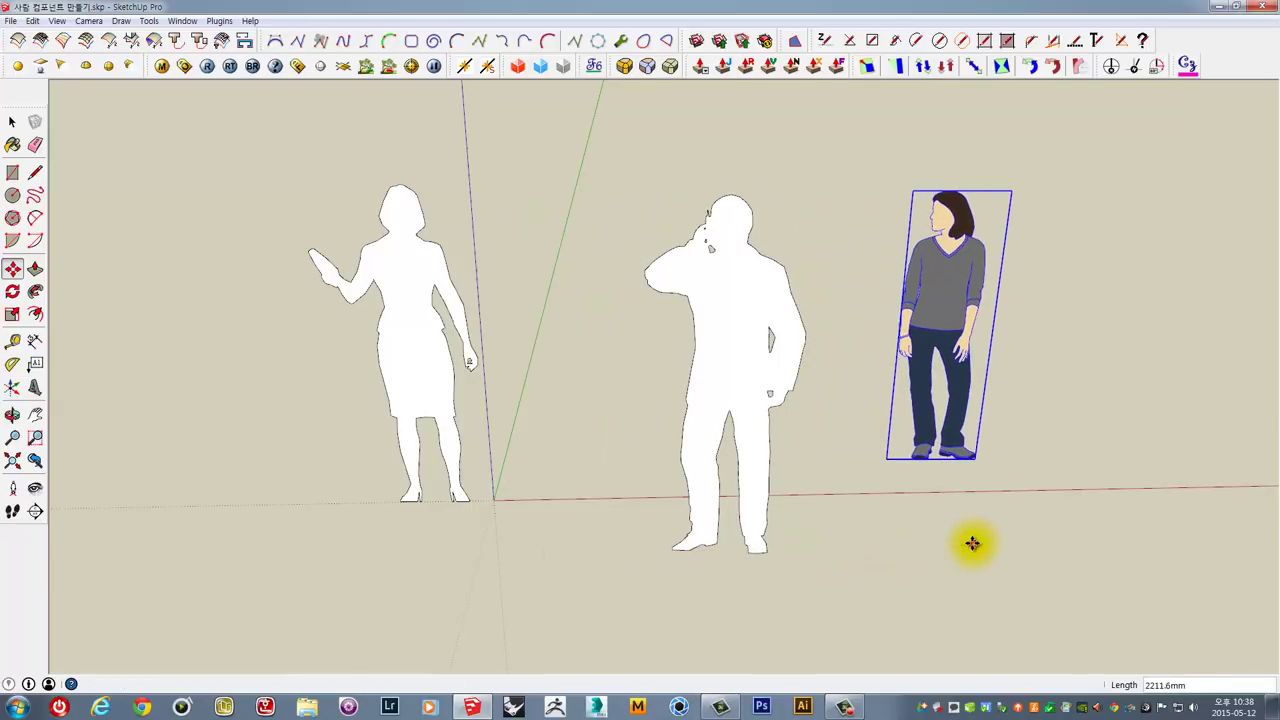
{"action": "mouse_move", "coordinate": [971, 543]}
{"action": "middle_mouse_down"}
{"action": "mouse_move", "coordinate": [906, 571]}
{"action": "mouse_move", "coordinate": [866, 371]}
{"action": "mouse_move", "coordinate": [919, 368]}
{"action": "mouse_move", "coordinate": [857, 349]}
{"action": "middle_mouse_up"}
{"action": "key", "text": "space"}
{"action": "left_click", "coordinate": [951, 332]}
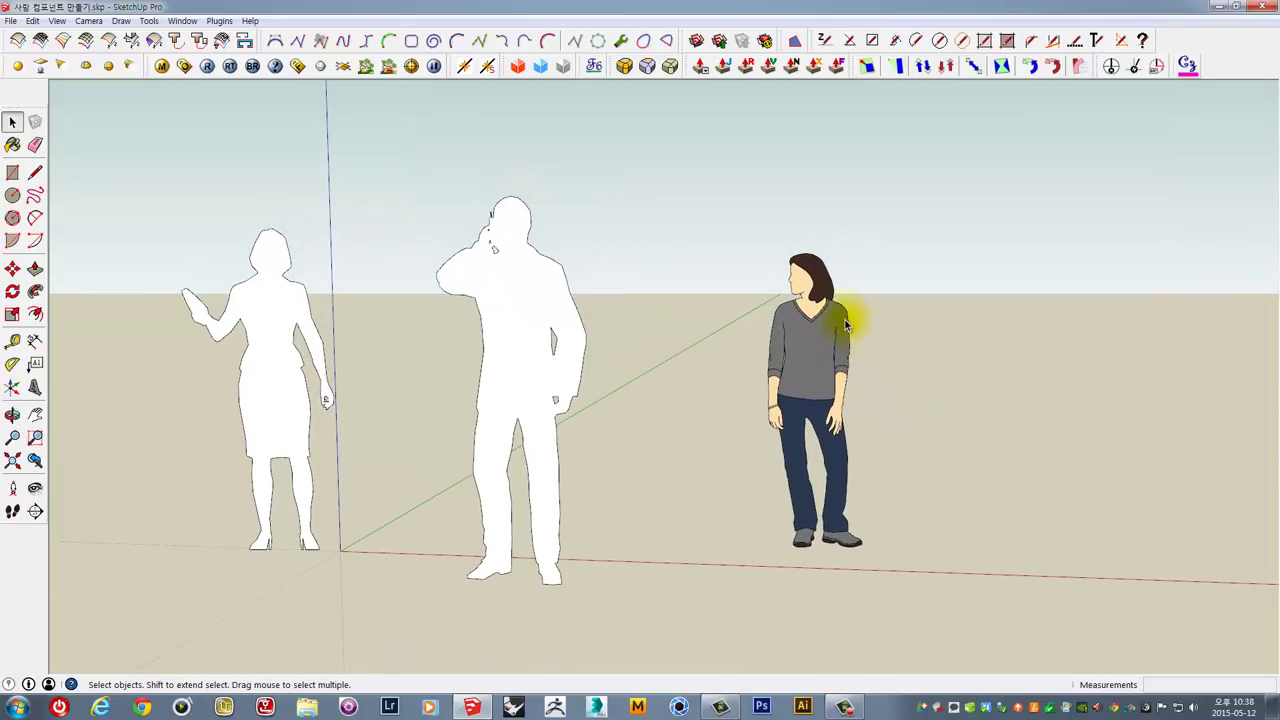
{"action": "scroll", "coordinate": [837, 309], "scroll_direction": "up", "scroll_amount": 3}
{"action": "scroll", "coordinate": [763, 316], "scroll_direction": "up", "scroll_amount": 1}
{"action": "middle_click_drag", "start_coordinate": [763, 316], "coordinate": [768, 318]}
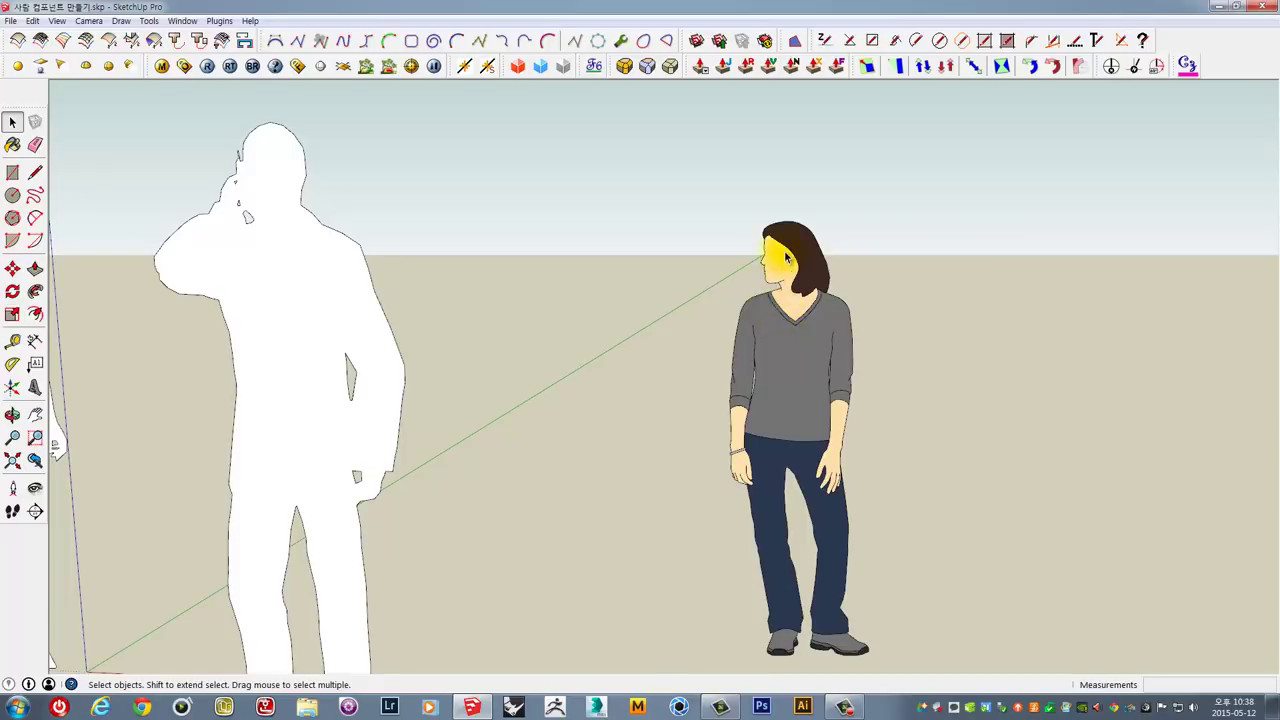
{"action": "mouse_move", "coordinate": [510, 311]}
{"action": "middle_mouse_down"}
{"action": "mouse_move", "coordinate": [566, 303]}
{"action": "mouse_move", "coordinate": [386, 334]}
{"action": "mouse_move", "coordinate": [709, 320]}
{"action": "mouse_move", "coordinate": [648, 338]}
{"action": "mouse_move", "coordinate": [440, 343]}
{"action": "mouse_move", "coordinate": [909, 337]}
{"action": "mouse_move", "coordinate": [742, 363]}
{"action": "mouse_move", "coordinate": [497, 371]}
{"action": "mouse_move", "coordinate": [860, 365]}
{"action": "middle_mouse_up"}
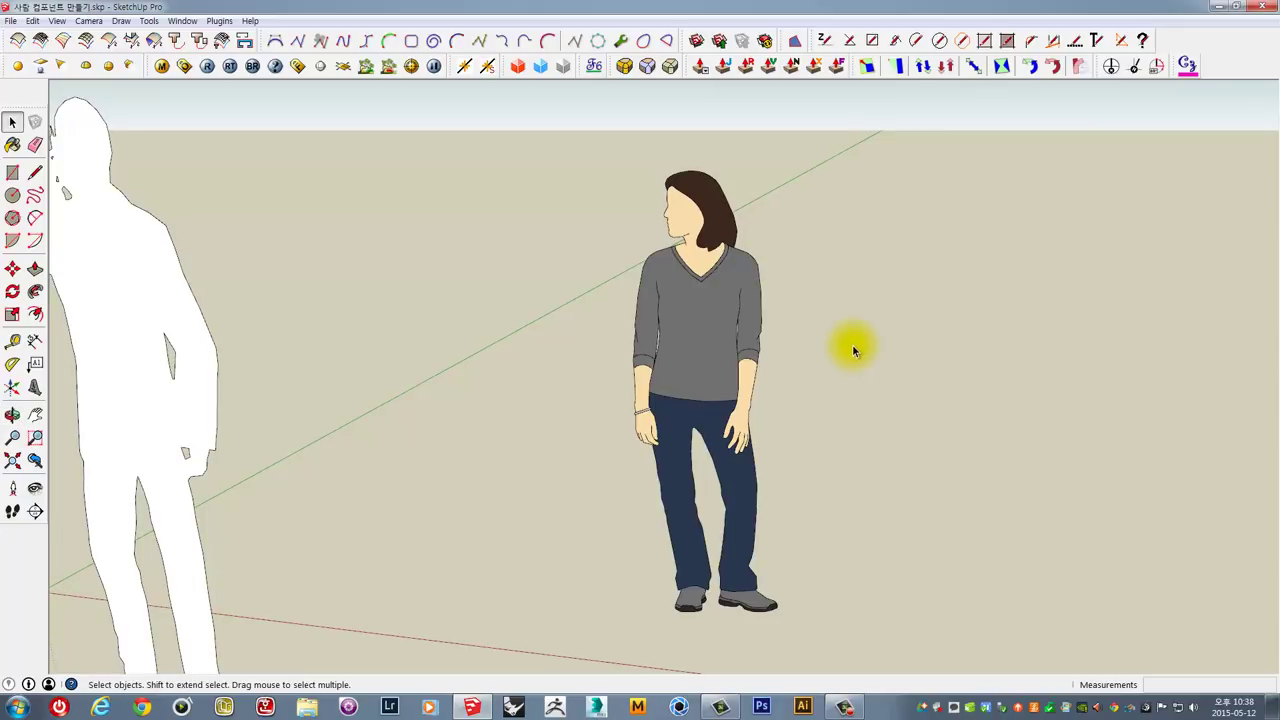
{"action": "mouse_move", "coordinate": [766, 323]}
{"action": "middle_mouse_down"}
{"action": "mouse_move", "coordinate": [737, 354]}
{"action": "mouse_move", "coordinate": [815, 330]}
{"action": "mouse_move", "coordinate": [1020, 306]}
{"action": "middle_mouse_up"}
{"action": "mouse_move", "coordinate": [923, 303]}
{"action": "middle_mouse_down"}
{"action": "mouse_move", "coordinate": [700, 297]}
{"action": "mouse_move", "coordinate": [800, 318]}
{"action": "mouse_move", "coordinate": [834, 306]}
{"action": "mouse_move", "coordinate": [1109, 317]}
{"action": "mouse_move", "coordinate": [811, 420]}
{"action": "mouse_move", "coordinate": [748, 363]}
{"action": "mouse_move", "coordinate": [764, 323]}
{"action": "middle_mouse_up"}
{"action": "scroll", "coordinate": [748, 363], "scroll_direction": "up", "scroll_amount": 1}
Explode the man silhouette group into loose geometry.
{"action": "left_click", "coordinate": [614, 314]}
{"action": "mouse_move", "coordinate": [614, 314]}
{"action": "middle_mouse_down"}
{"action": "mouse_move", "coordinate": [709, 309]}
{"action": "mouse_move", "coordinate": [660, 328]}
{"action": "middle_mouse_up"}
{"action": "right_click", "coordinate": [648, 298]}
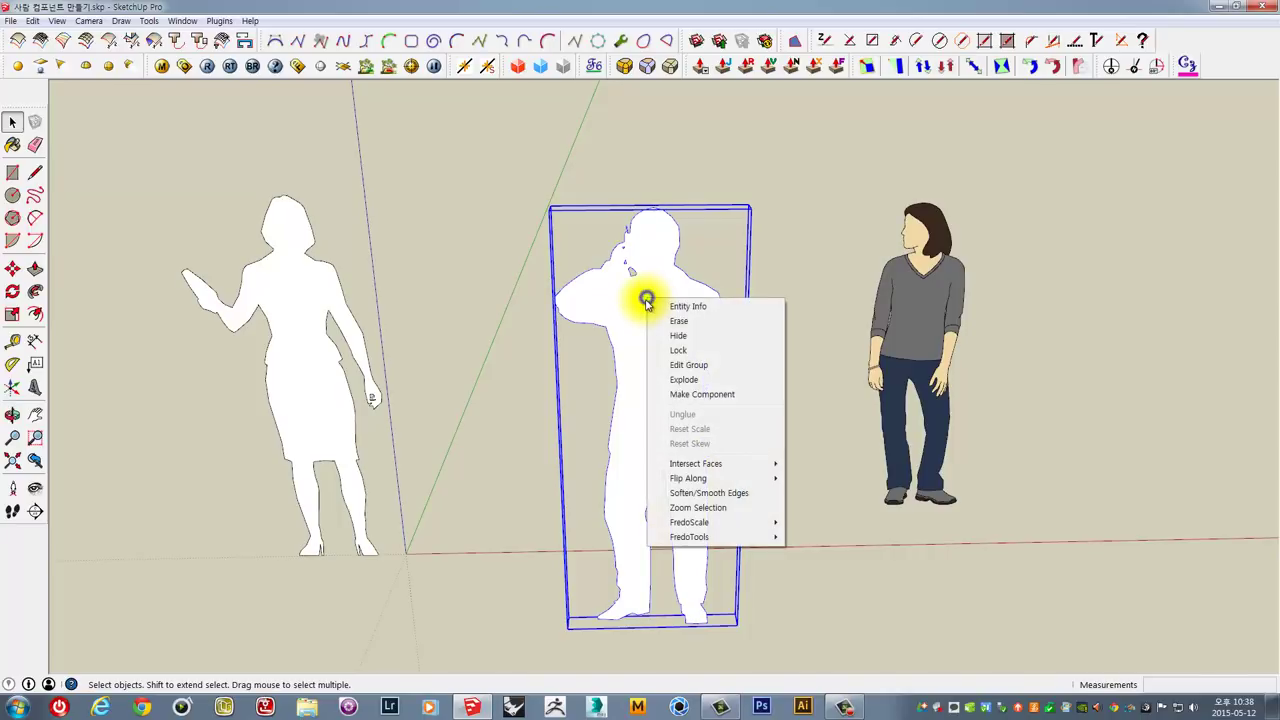
{"action": "left_click", "coordinate": [683, 381]}
{"action": "mouse_move", "coordinate": [755, 284]}
{"action": "middle_mouse_down"}
{"action": "mouse_move", "coordinate": [731, 403]}
{"action": "mouse_move", "coordinate": [523, 449]}
{"action": "mouse_move", "coordinate": [423, 434]}
{"action": "mouse_move", "coordinate": [766, 271]}
{"action": "mouse_move", "coordinate": [729, 229]}
{"action": "mouse_move", "coordinate": [716, 237]}
{"action": "middle_mouse_up"}
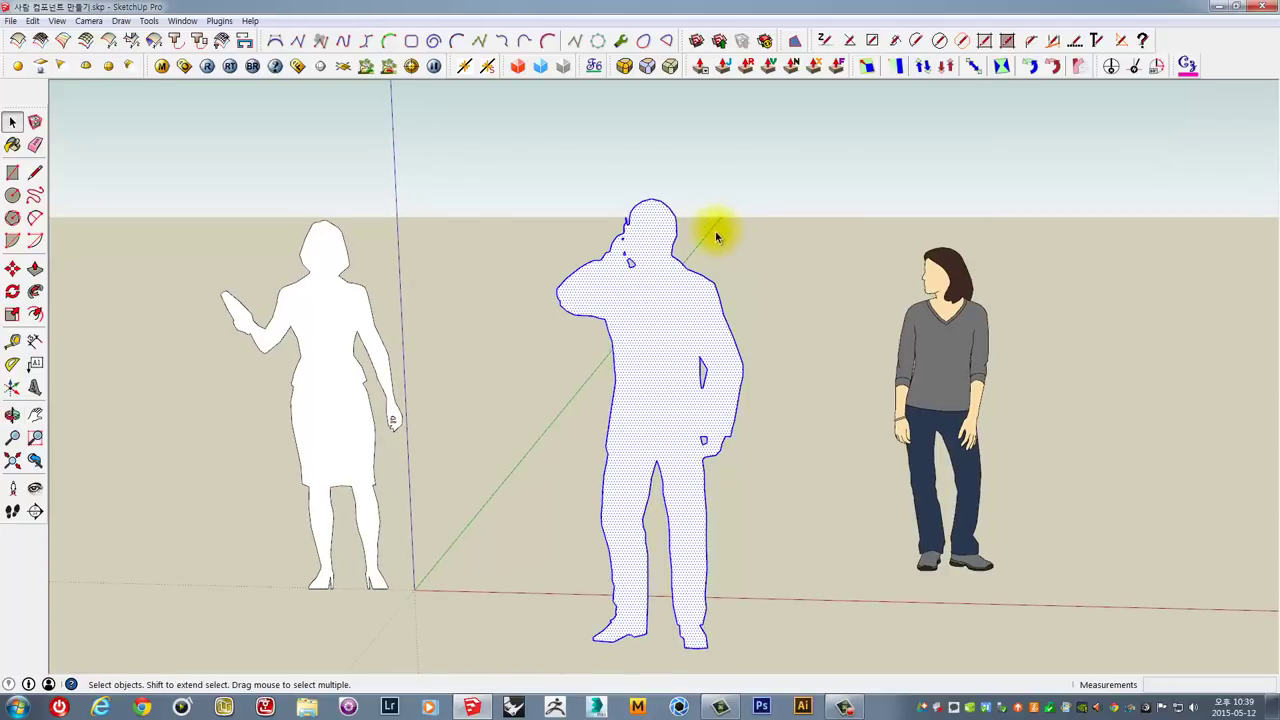
{"action": "mouse_move", "coordinate": [607, 278]}
{"action": "middle_mouse_down"}
{"action": "mouse_move", "coordinate": [640, 303]}
{"action": "mouse_move", "coordinate": [671, 297]}
{"action": "mouse_move", "coordinate": [665, 282]}
{"action": "middle_mouse_up"}
Make the silhouette face into Component#6, set to always face the camera.
{"action": "right_click", "coordinate": [657, 242]}
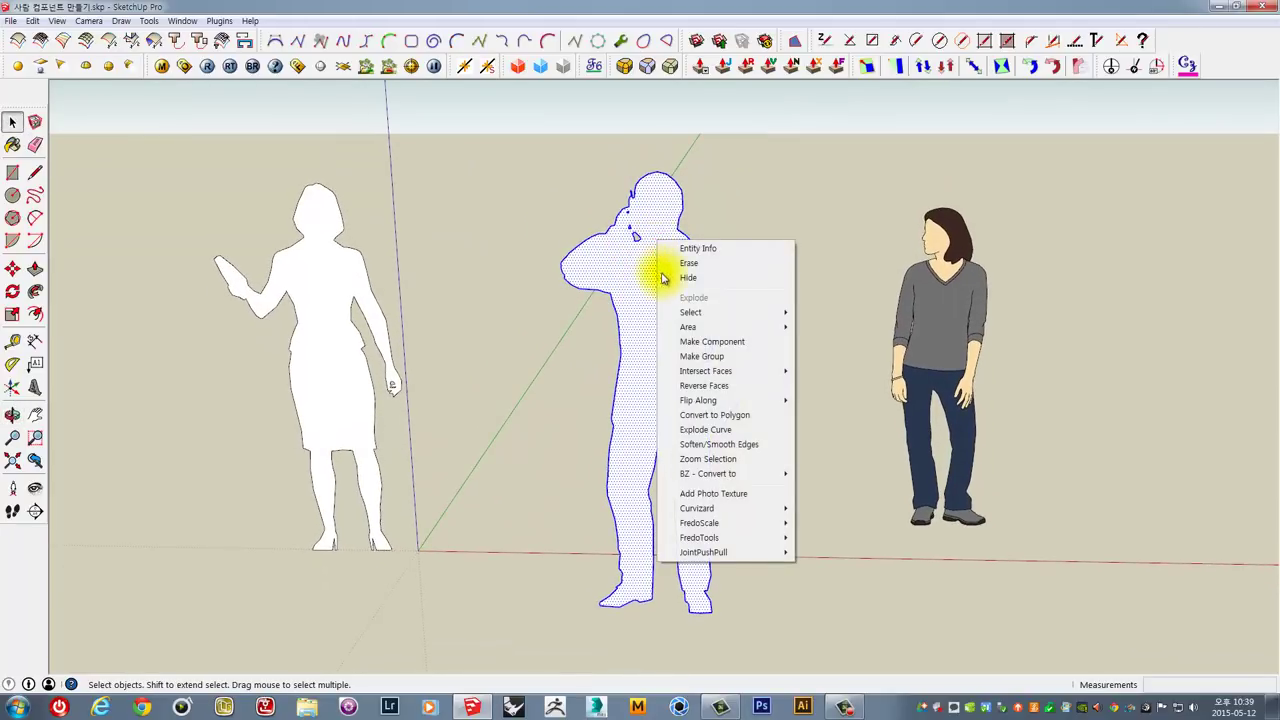
{"action": "left_click", "coordinate": [689, 343]}
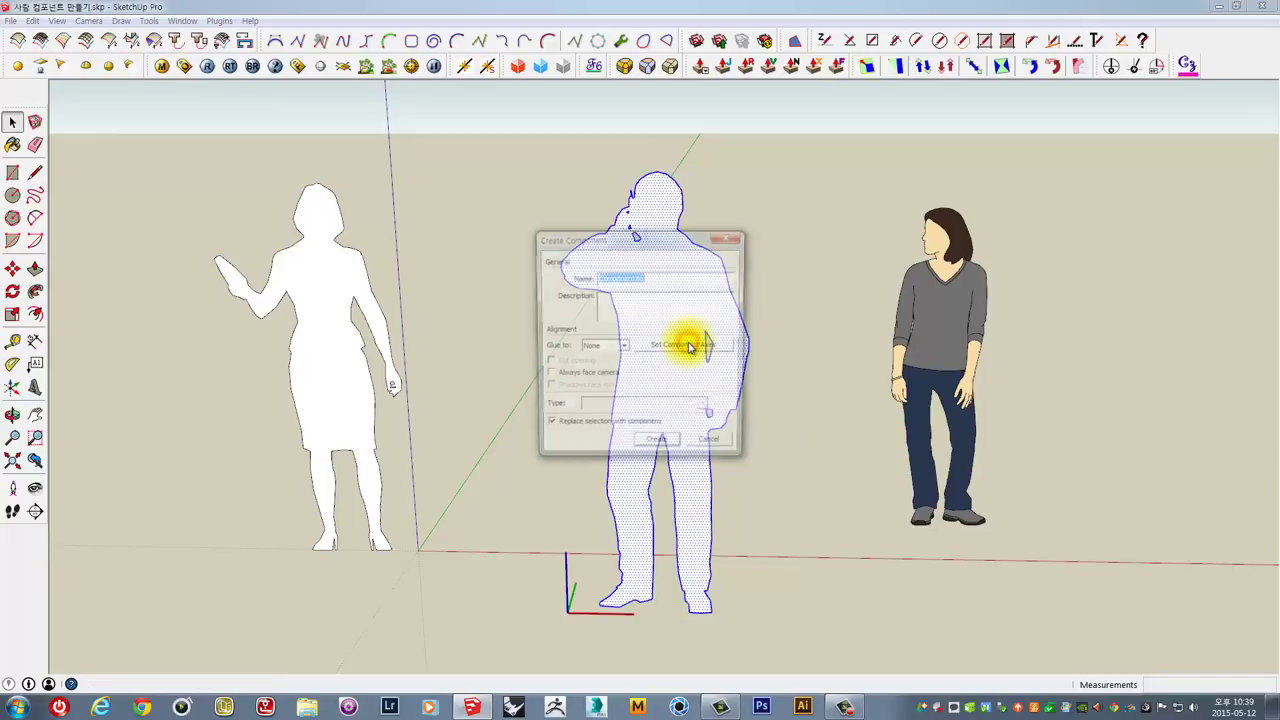
{"action": "mouse_move", "coordinate": [613, 250]}
{"action": "left_mouse_down"}
{"action": "mouse_move", "coordinate": [586, 223]}
{"action": "mouse_move", "coordinate": [421, 172]}
{"action": "left_mouse_up"}
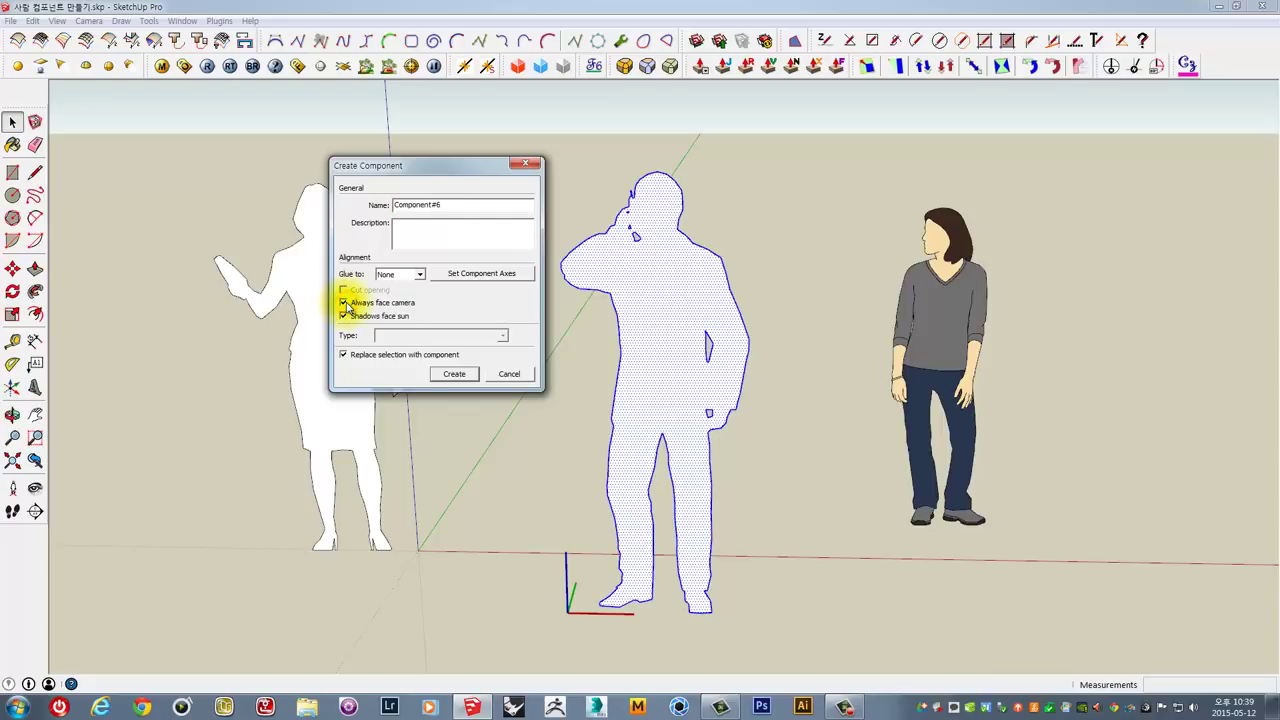
{"action": "left_click", "coordinate": [456, 374]}
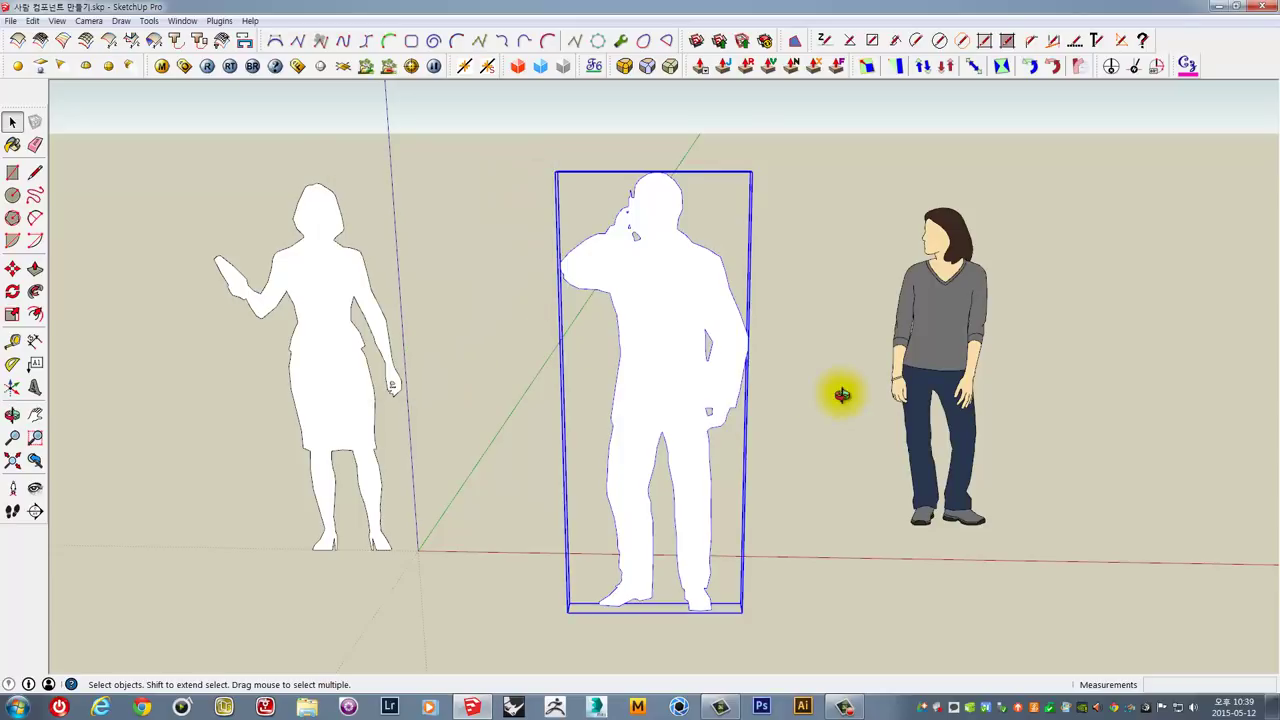
{"action": "mouse_move", "coordinate": [837, 391]}
{"action": "middle_mouse_down"}
{"action": "mouse_move", "coordinate": [435, 467]}
{"action": "mouse_move", "coordinate": [300, 457]}
{"action": "mouse_move", "coordinate": [606, 451]}
{"action": "mouse_move", "coordinate": [763, 466]}
{"action": "mouse_move", "coordinate": [753, 373]}
{"action": "mouse_move", "coordinate": [743, 500]}
{"action": "middle_mouse_up"}
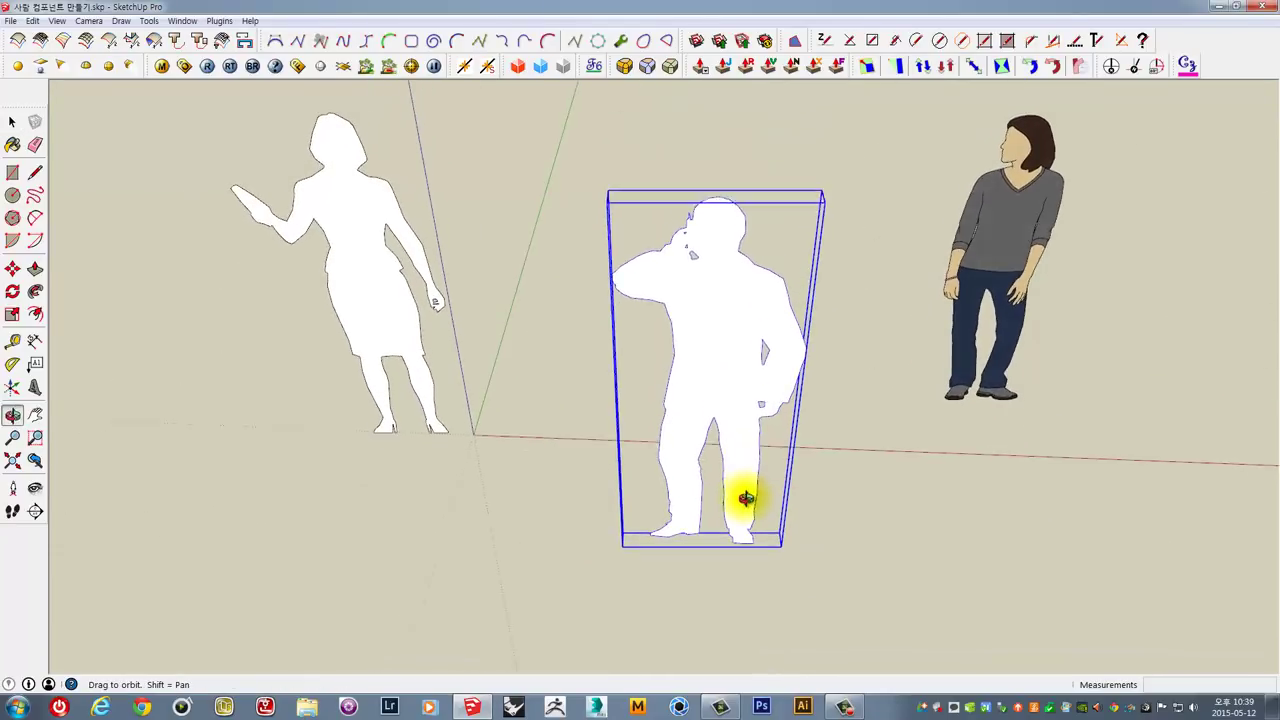
{"action": "left_click", "coordinate": [1045, 230]}
{"action": "mouse_move", "coordinate": [1014, 206]}
{"action": "middle_mouse_down"}
{"action": "mouse_move", "coordinate": [955, 192]}
{"action": "mouse_move", "coordinate": [1032, 173]}
{"action": "middle_mouse_up"}
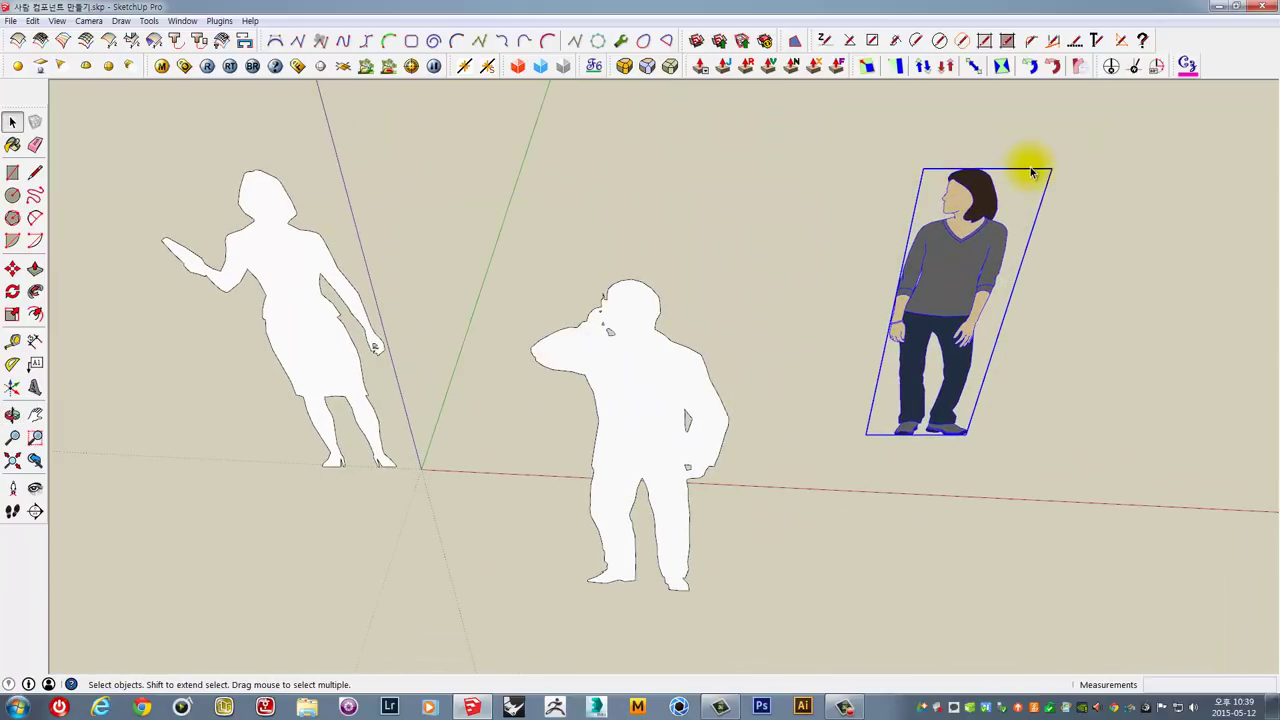
{"action": "left_click", "coordinate": [607, 364]}
{"action": "mouse_move", "coordinate": [657, 306]}
{"action": "middle_mouse_down"}
{"action": "mouse_move", "coordinate": [657, 334]}
{"action": "mouse_move", "coordinate": [623, 371]}
{"action": "mouse_move", "coordinate": [627, 560]}
{"action": "middle_mouse_up"}
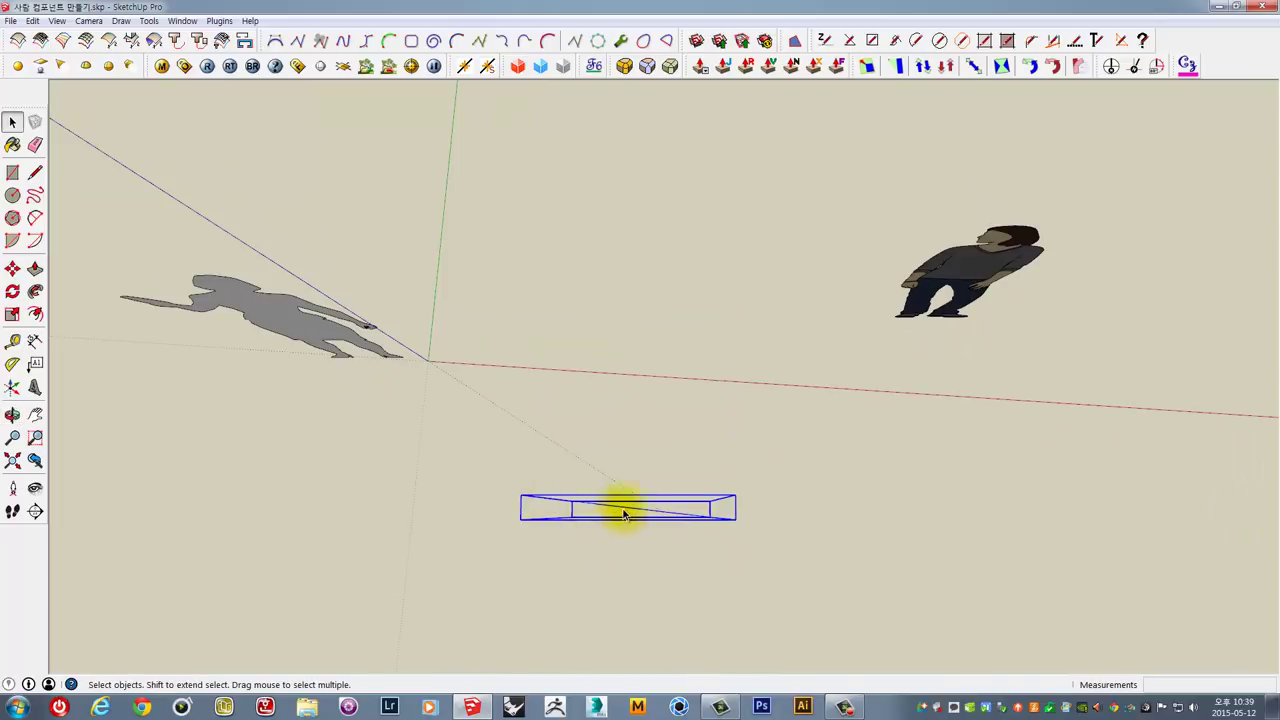
{"action": "mouse_move", "coordinate": [652, 518]}
{"action": "middle_mouse_down"}
{"action": "mouse_move", "coordinate": [703, 443]}
{"action": "mouse_move", "coordinate": [709, 329]}
{"action": "middle_mouse_up"}
{"action": "scroll", "coordinate": [680, 420], "scroll_direction": "up", "scroll_amount": 3}
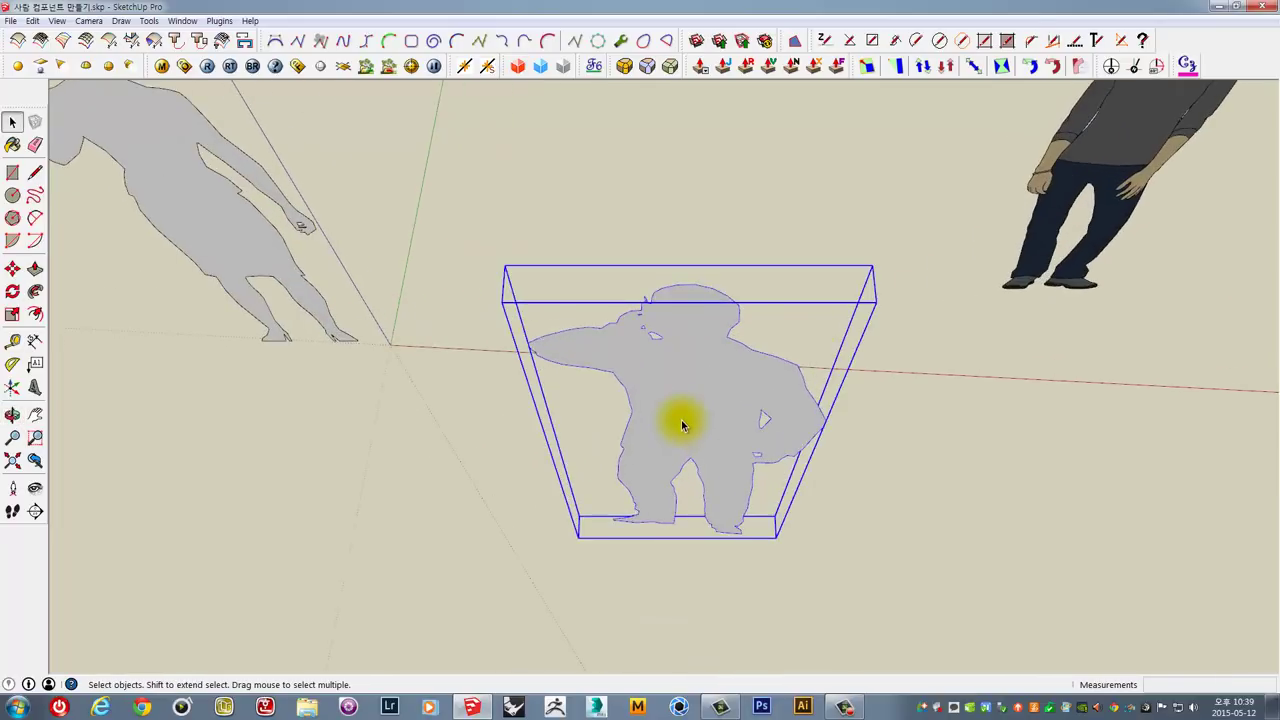
{"action": "scroll", "coordinate": [685, 419], "scroll_direction": "up", "scroll_amount": 3}
Open the man component, select only its silhouette face, and view it from the side.
{"action": "double_click", "coordinate": [684, 418]}
{"action": "left_click", "coordinate": [684, 418]}
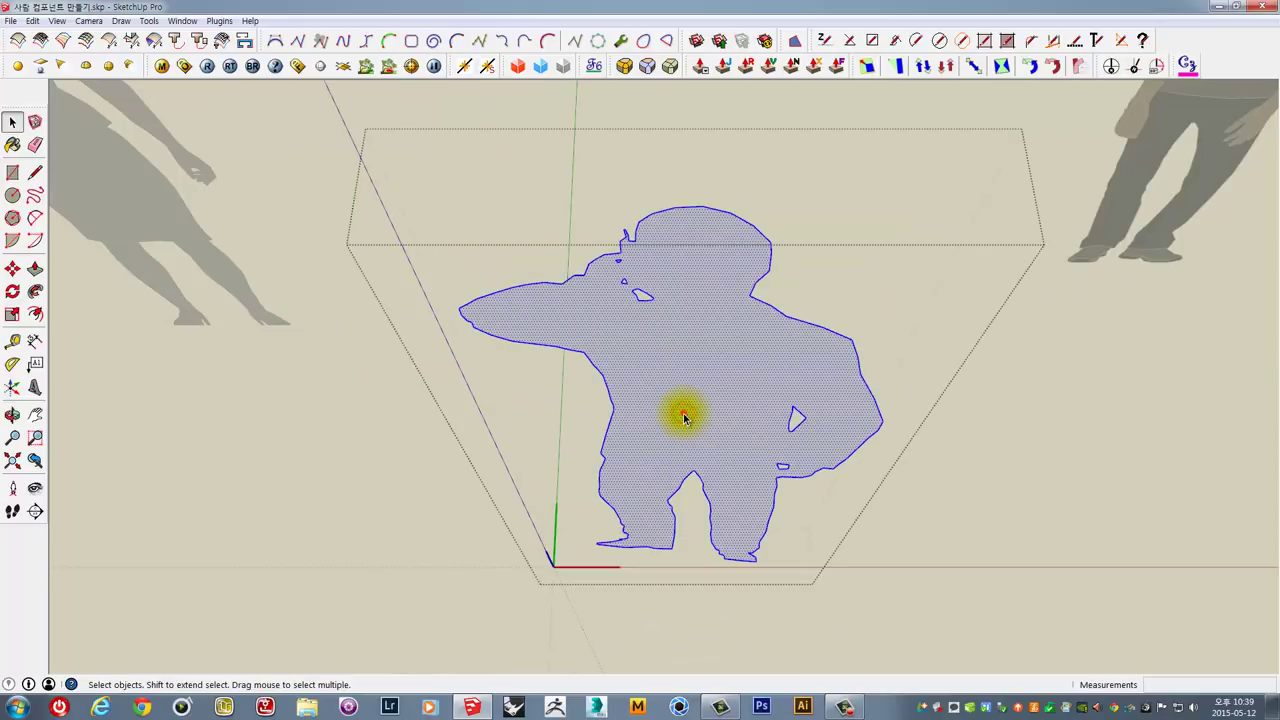
{"action": "left_click", "coordinate": [684, 418]}
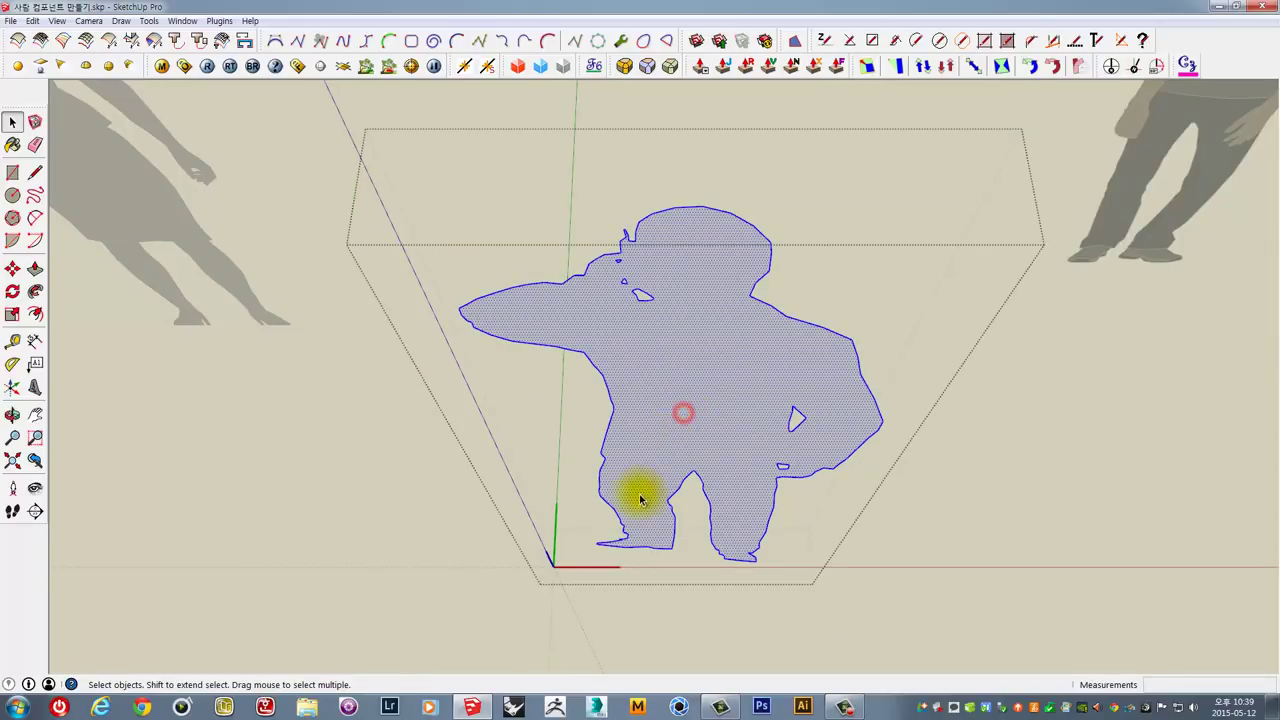
{"action": "mouse_move", "coordinate": [641, 499]}
{"action": "middle_mouse_down"}
{"action": "mouse_move", "coordinate": [394, 403]}
{"action": "mouse_move", "coordinate": [321, 449]}
{"action": "middle_mouse_up"}
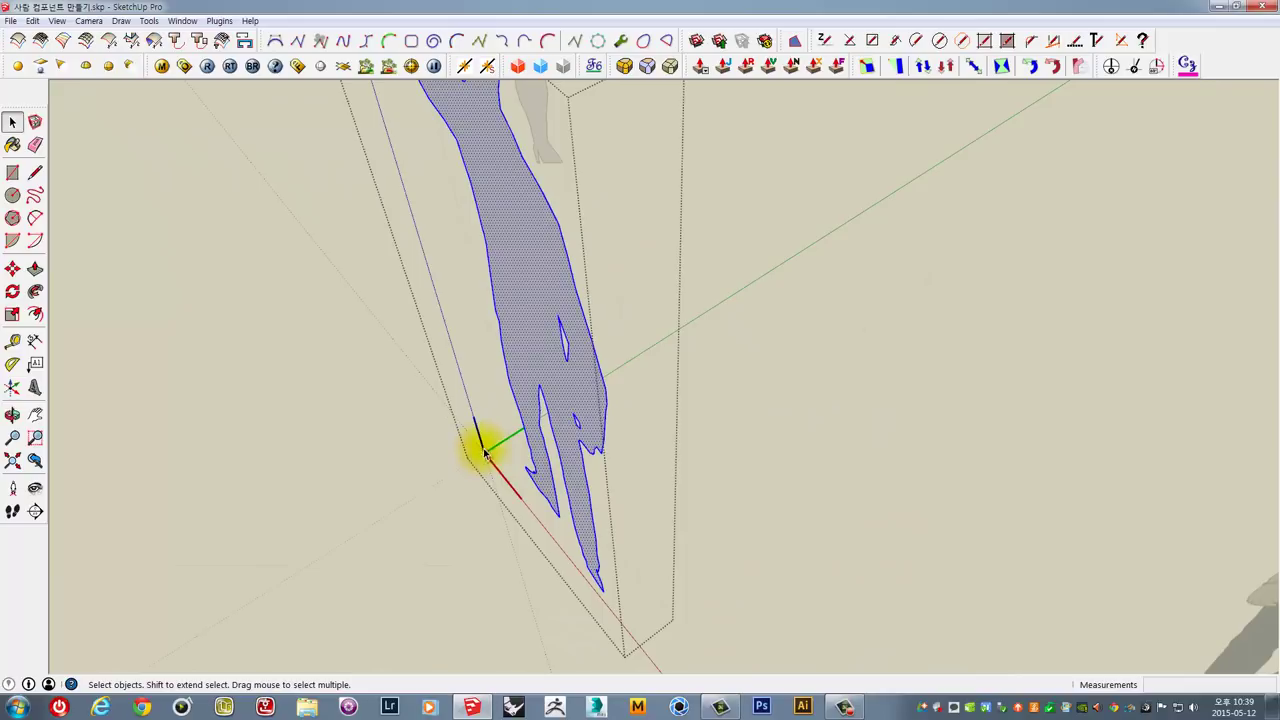
{"action": "left_click", "coordinate": [763, 425]}
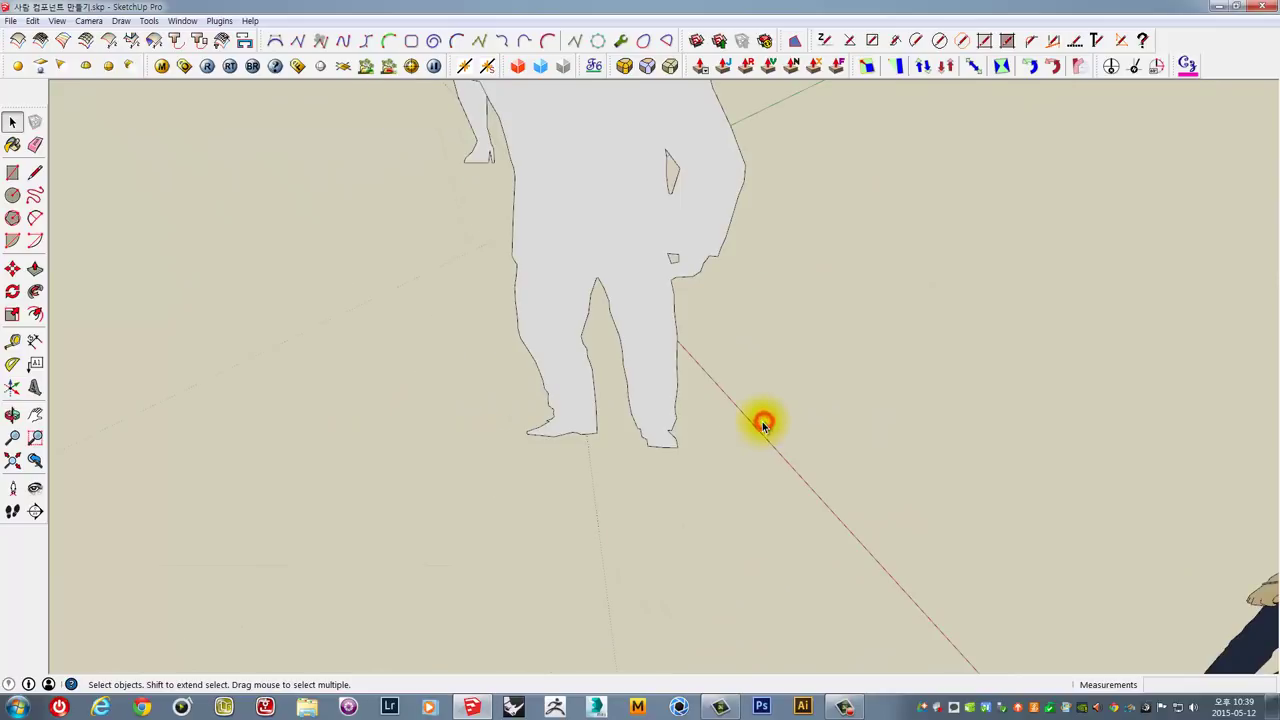
{"action": "mouse_move", "coordinate": [763, 420]}
{"action": "middle_mouse_down"}
{"action": "mouse_move", "coordinate": [771, 503]}
{"action": "mouse_move", "coordinate": [863, 417]}
{"action": "mouse_move", "coordinate": [741, 392]}
{"action": "middle_mouse_up"}
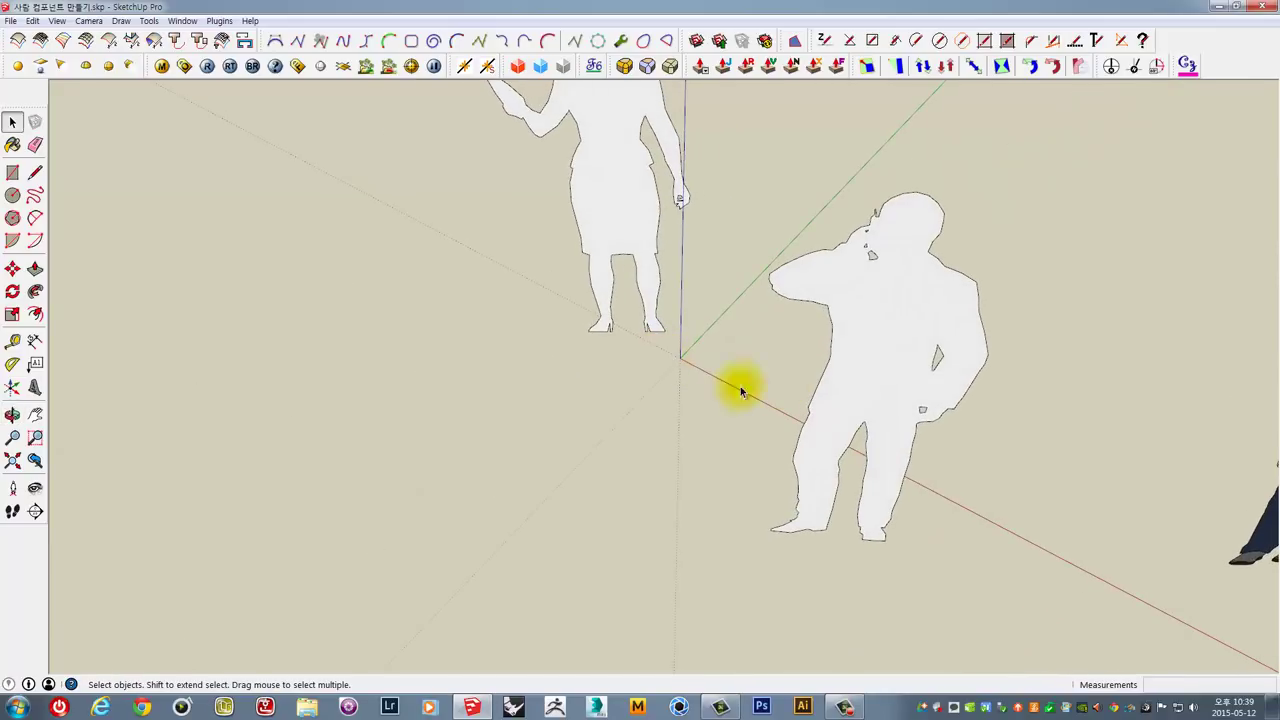
Re-enter the man component, select its face, and zoom onto the legs and origin.
{"action": "double_click", "coordinate": [885, 403]}
{"action": "left_click", "coordinate": [880, 395]}
{"action": "mouse_move", "coordinate": [871, 449]}
{"action": "middle_mouse_down"}
{"action": "mouse_move", "coordinate": [714, 449]}
{"action": "mouse_move", "coordinate": [643, 508]}
{"action": "middle_mouse_up"}
{"action": "scroll", "coordinate": [600, 502], "scroll_direction": "up", "scroll_amount": 3}
{"action": "scroll", "coordinate": [600, 478], "scroll_direction": "up", "scroll_amount": 2}
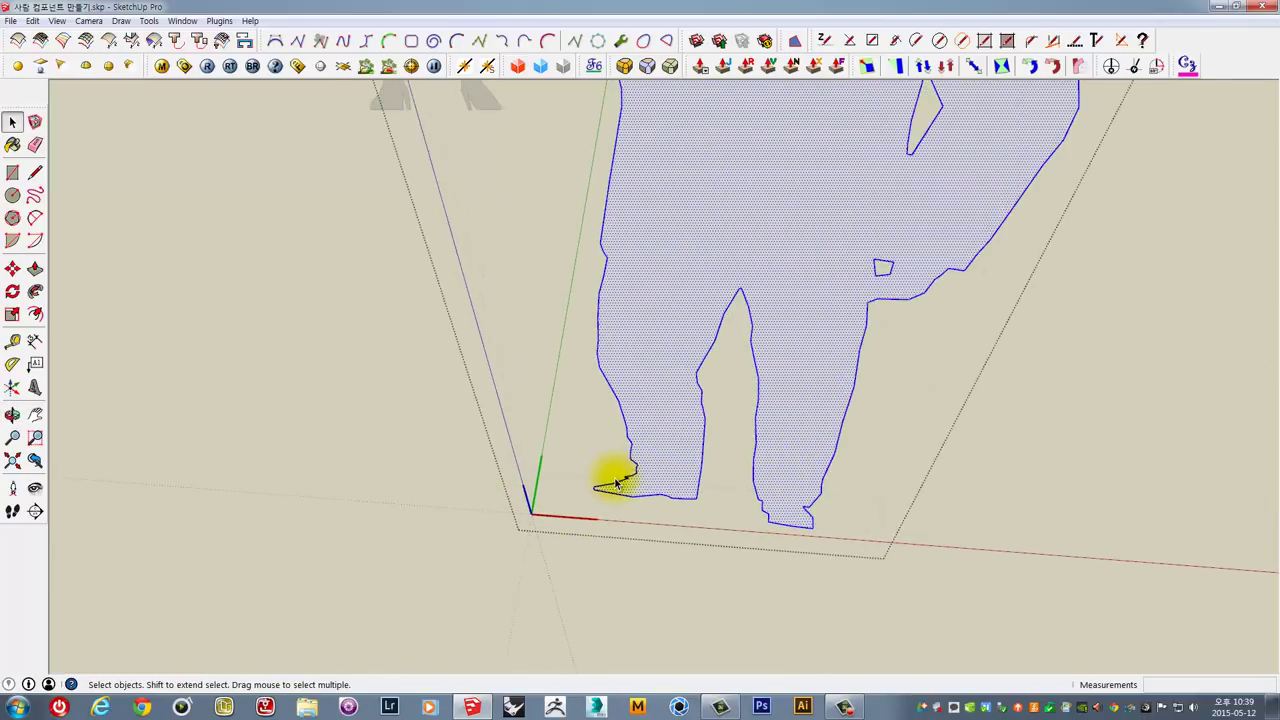
{"action": "scroll", "coordinate": [700, 500], "scroll_direction": "up", "scroll_amount": 2}
{"action": "scroll", "coordinate": [720, 502], "scroll_direction": "down", "scroll_amount": 3}
{"action": "mouse_move", "coordinate": [609, 437]}
{"action": "middle_mouse_down"}
{"action": "mouse_move", "coordinate": [609, 514]}
{"action": "mouse_move", "coordinate": [609, 409]}
{"action": "middle_mouse_up"}
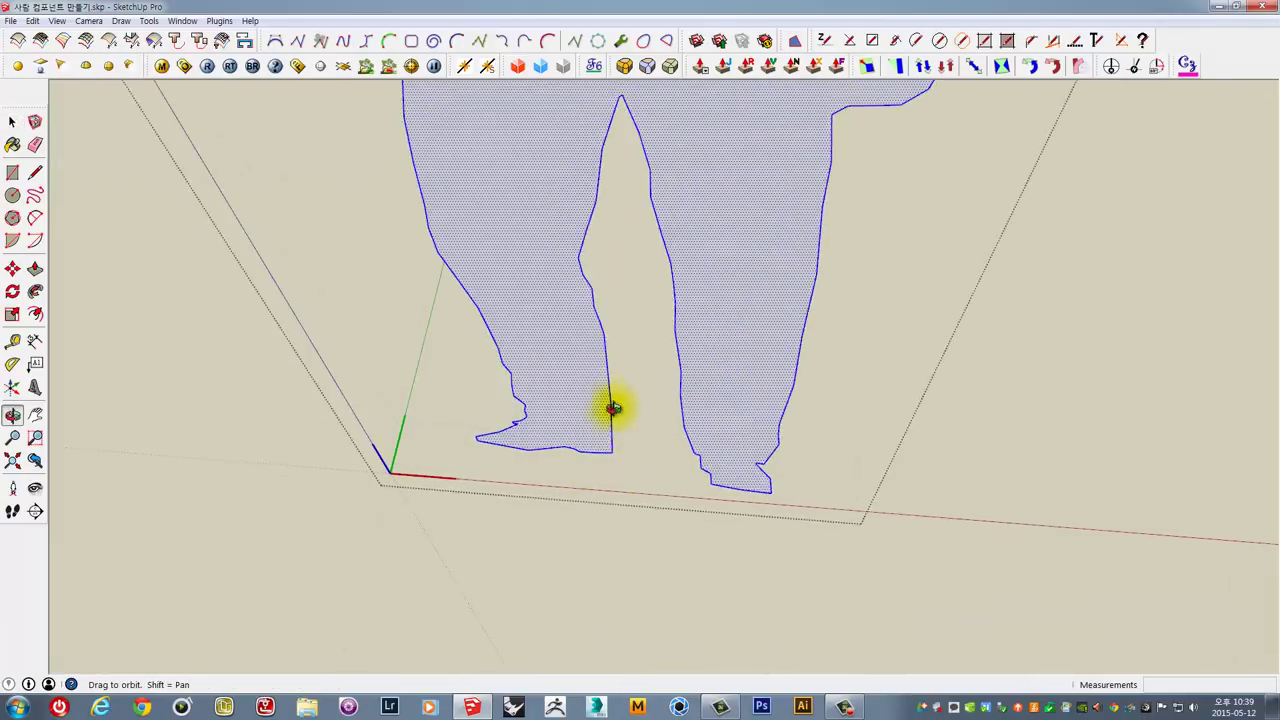
{"action": "left_click", "coordinate": [786, 534]}
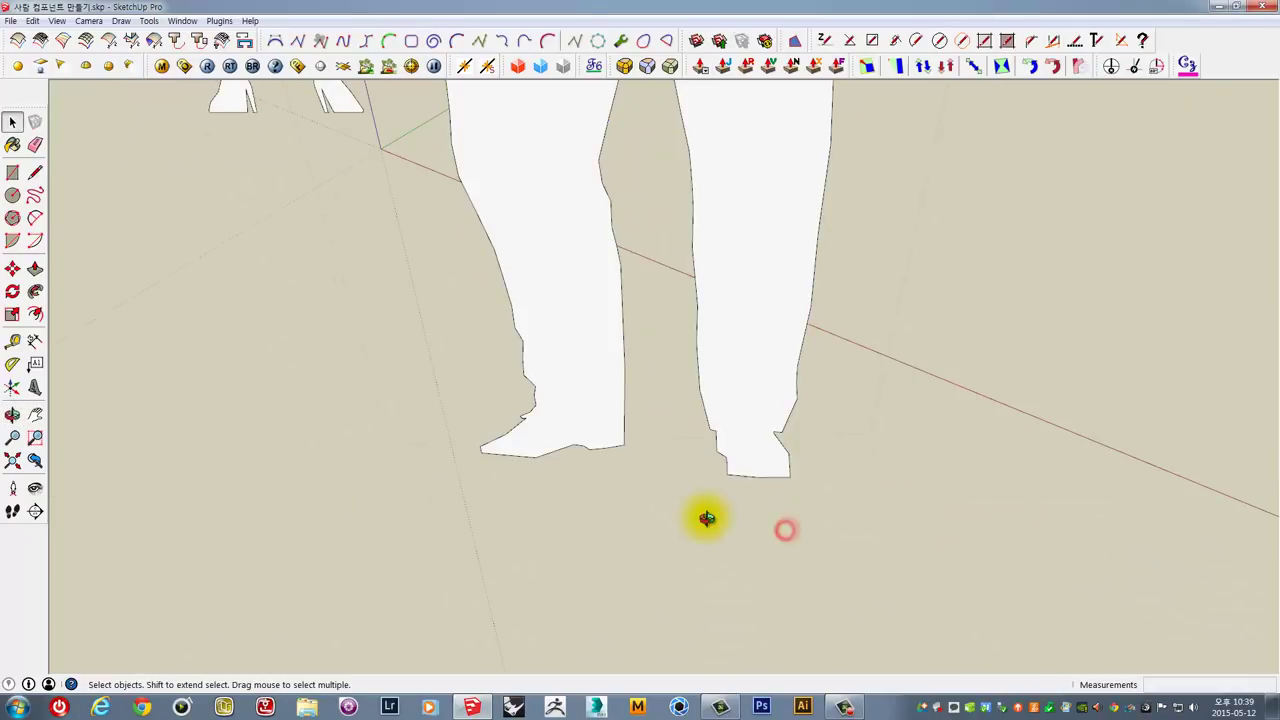
{"action": "mouse_move", "coordinate": [706, 518]}
{"action": "middle_mouse_down"}
{"action": "mouse_move", "coordinate": [891, 520]}
{"action": "mouse_move", "coordinate": [1131, 580]}
{"action": "mouse_move", "coordinate": [909, 557]}
{"action": "mouse_move", "coordinate": [606, 560]}
{"action": "mouse_move", "coordinate": [1051, 586]}
{"action": "mouse_move", "coordinate": [803, 560]}
{"action": "mouse_move", "coordinate": [634, 560]}
{"action": "mouse_move", "coordinate": [882, 575]}
{"action": "mouse_move", "coordinate": [850, 545]}
{"action": "middle_mouse_up"}
{"action": "scroll", "coordinate": [766, 491], "scroll_direction": "down", "scroll_amount": 2}
{"action": "scroll", "coordinate": [704, 517], "scroll_direction": "down", "scroll_amount": 2}
Reopen Component#6 with its face selected and zoom in on the feet near the origin.
{"action": "double_click", "coordinate": [764, 468]}
{"action": "left_click", "coordinate": [749, 468]}
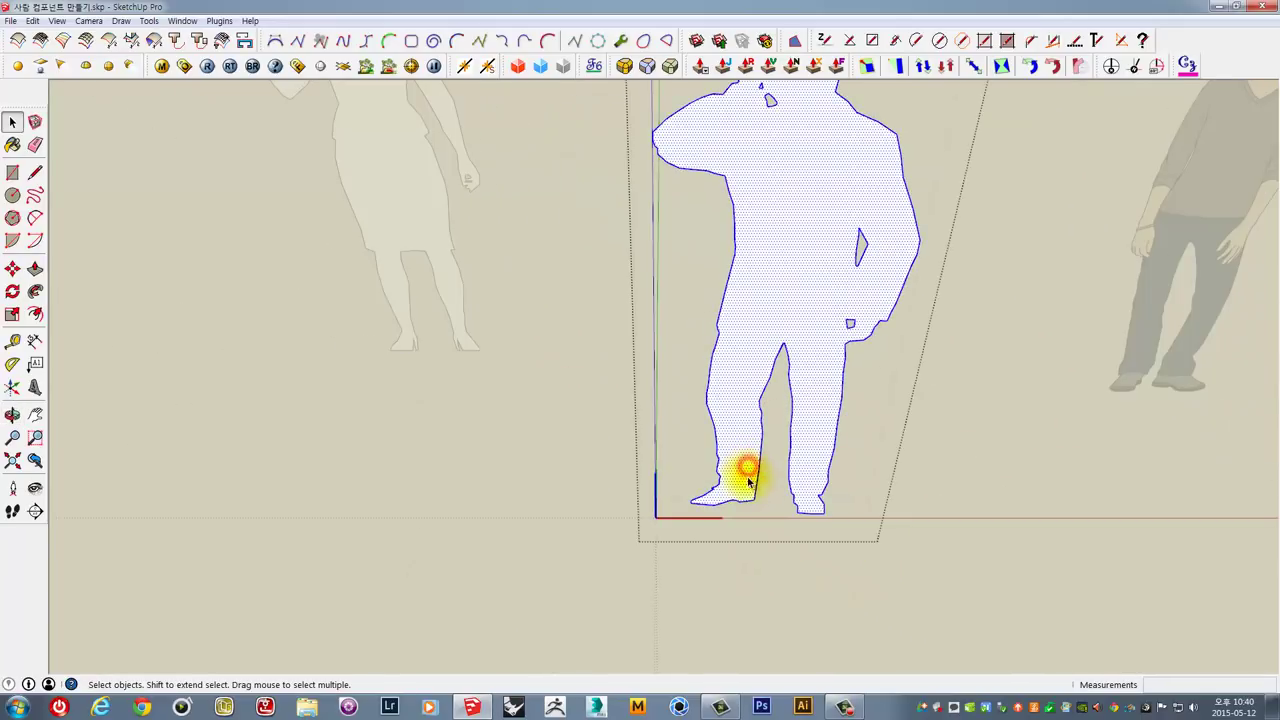
{"action": "scroll", "coordinate": [745, 480], "scroll_direction": "up", "scroll_amount": 3}
{"action": "scroll", "coordinate": [735, 500], "scroll_direction": "up", "scroll_amount": 3}
{"action": "mouse_move", "coordinate": [727, 511]}
{"action": "middle_mouse_down"}
{"action": "mouse_move", "coordinate": [808, 403]}
{"action": "mouse_move", "coordinate": [523, 423]}
{"action": "mouse_move", "coordinate": [394, 371]}
{"action": "mouse_move", "coordinate": [676, 421]}
{"action": "mouse_move", "coordinate": [565, 362]}
{"action": "middle_mouse_up"}
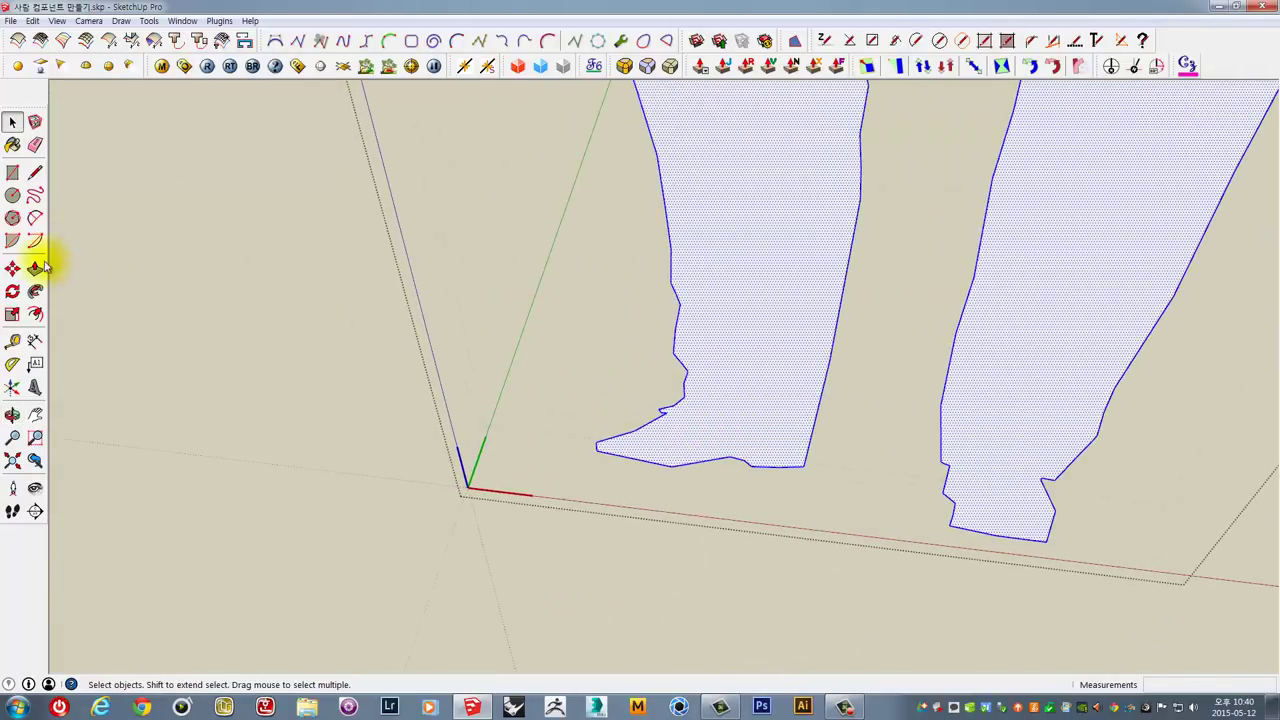
Rotate the silhouette face about its foot, about 6.5°, so the feet align with the axis.
{"action": "left_click", "coordinate": [13, 291]}
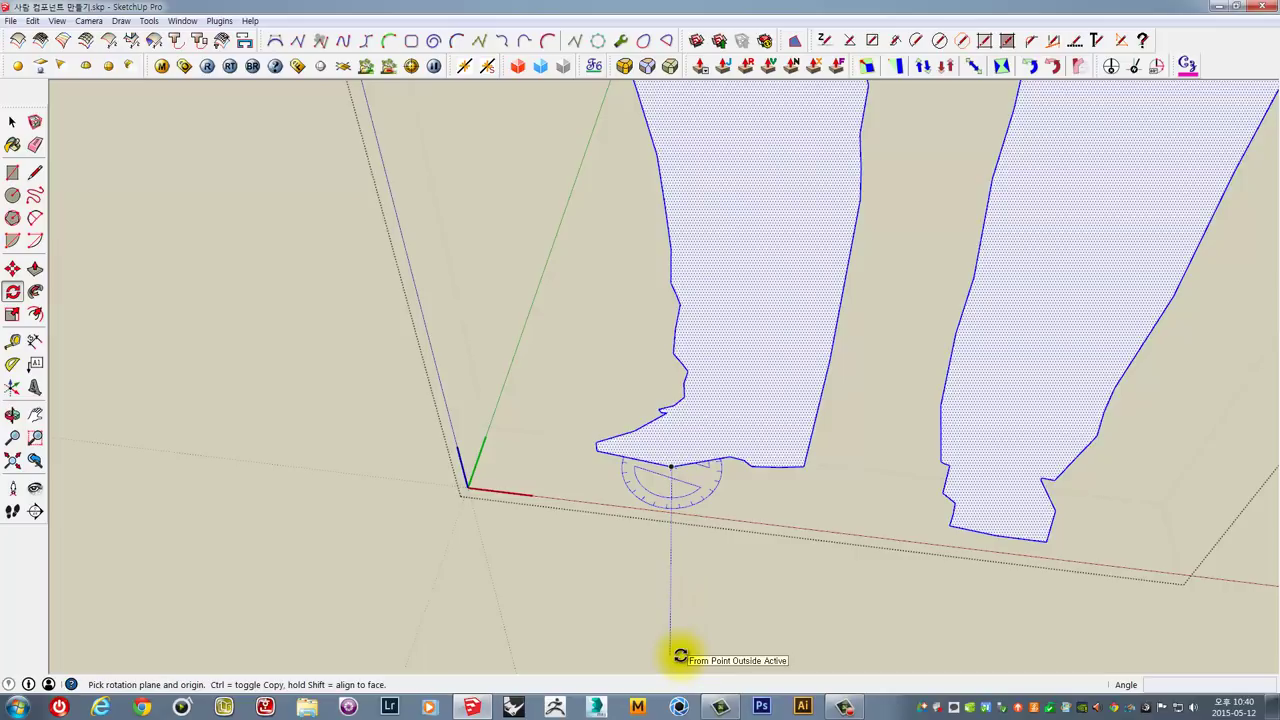
{"action": "left_click", "coordinate": [680, 655]}
{"action": "mouse_move", "coordinate": [877, 540]}
{"action": "middle_mouse_down"}
{"action": "mouse_move", "coordinate": [766, 540]}
{"action": "mouse_move", "coordinate": [857, 563]}
{"action": "mouse_move", "coordinate": [565, 540]}
{"action": "middle_mouse_up"}
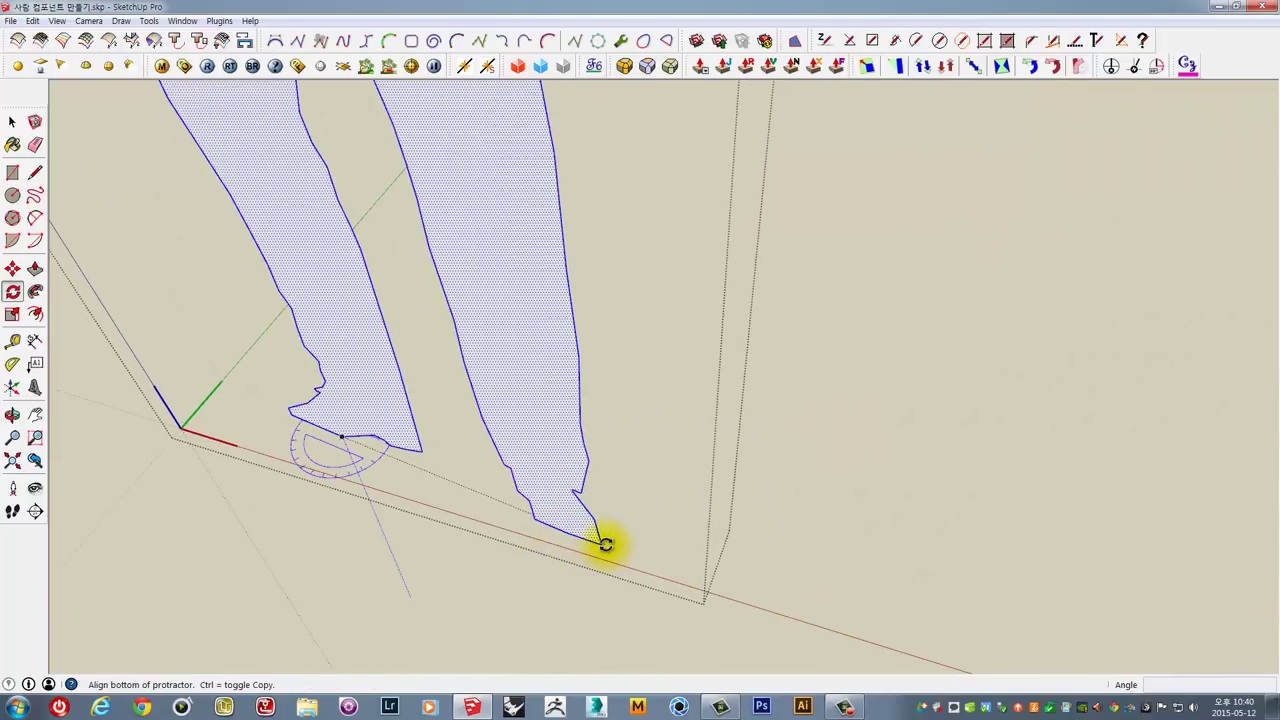
{"action": "left_click", "coordinate": [600, 543]}
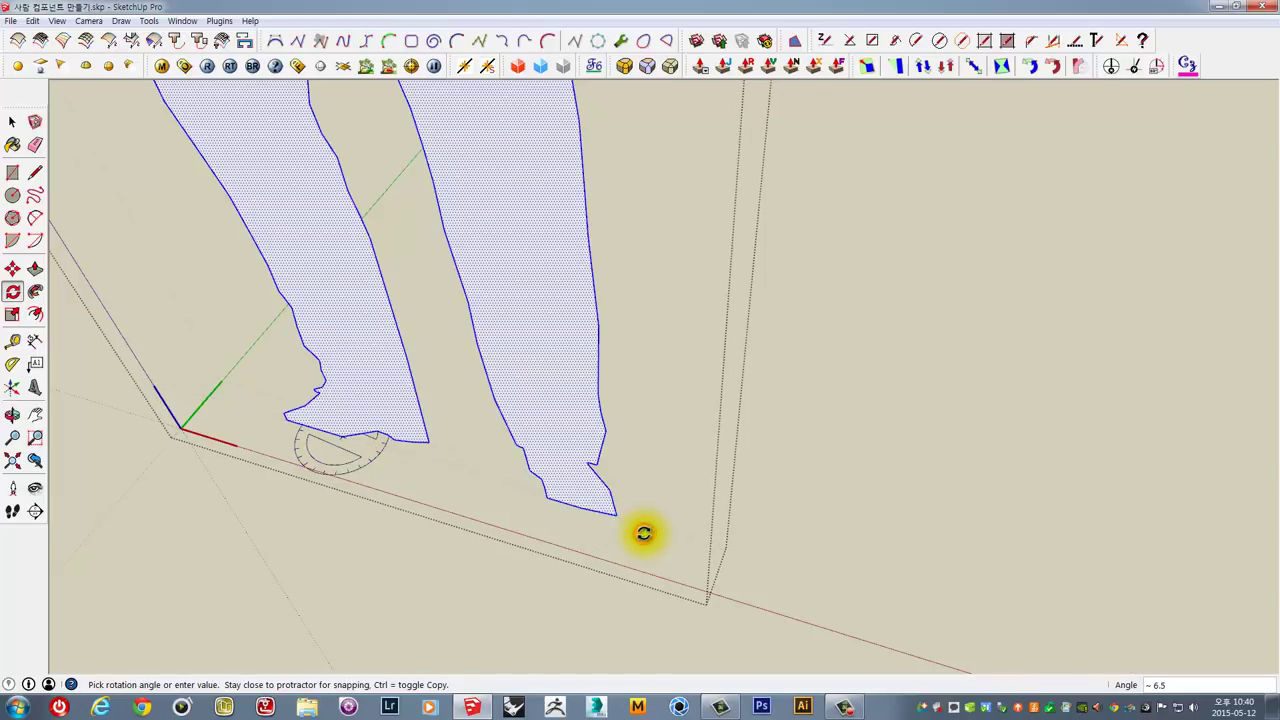
{"action": "left_click", "coordinate": [644, 533]}
{"action": "mouse_move", "coordinate": [644, 533]}
{"action": "middle_mouse_down"}
{"action": "mouse_move", "coordinate": [770, 531]}
{"action": "mouse_move", "coordinate": [1049, 386]}
{"action": "mouse_move", "coordinate": [678, 395]}
{"action": "mouse_move", "coordinate": [437, 480]}
{"action": "middle_mouse_up"}
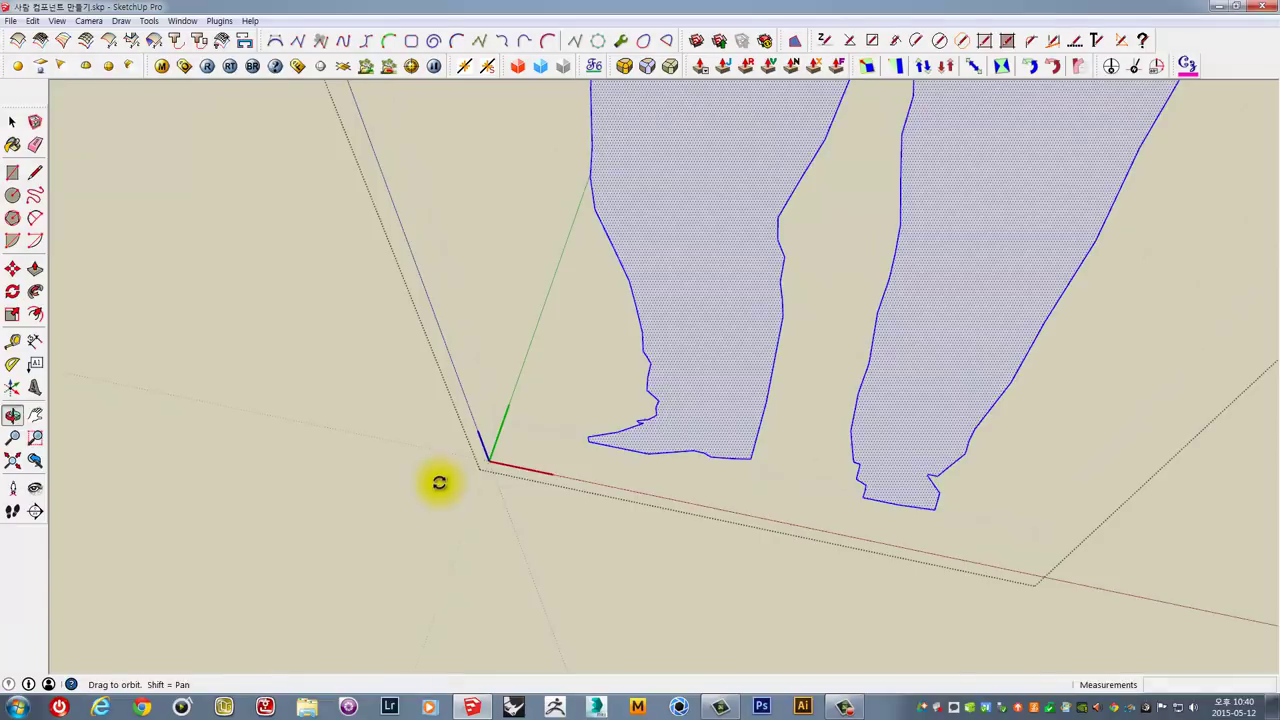
Move the silhouette so its base sits on the model origin.
{"action": "middle_click_drag", "start_coordinate": [677, 486], "coordinate": [670, 475]}
{"action": "key", "text": "m"}
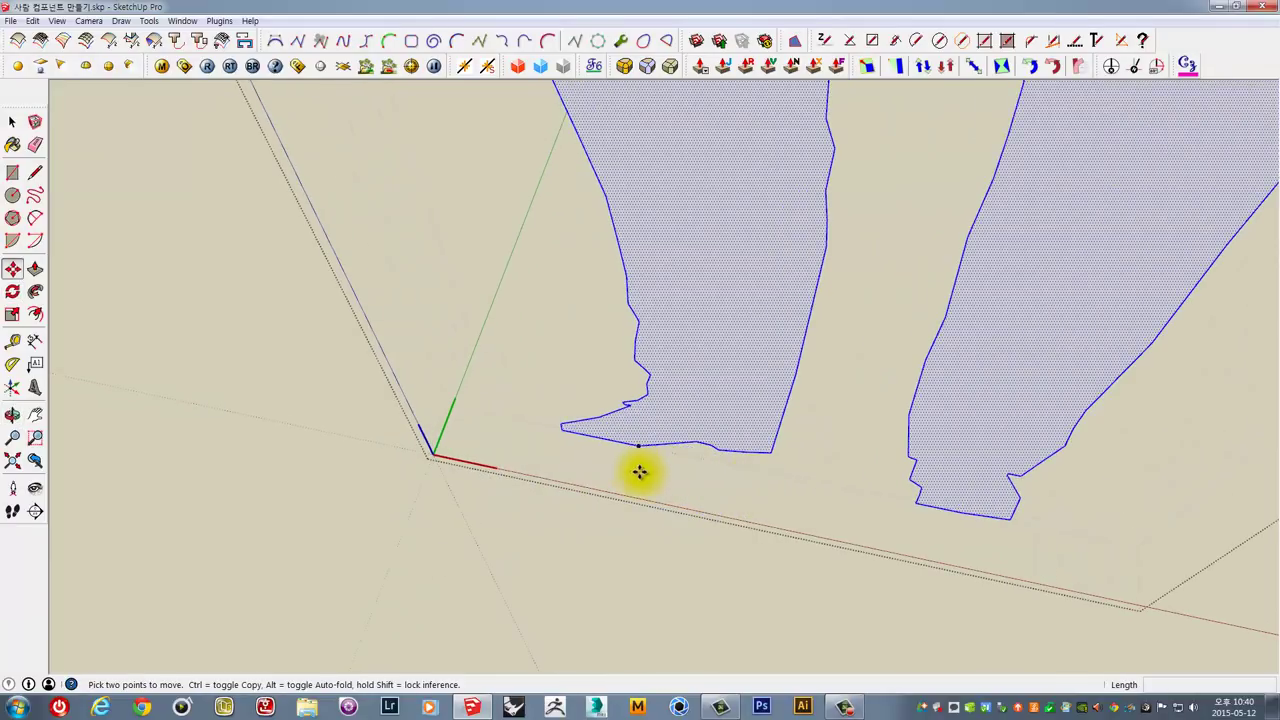
{"action": "left_click", "coordinate": [637, 449]}
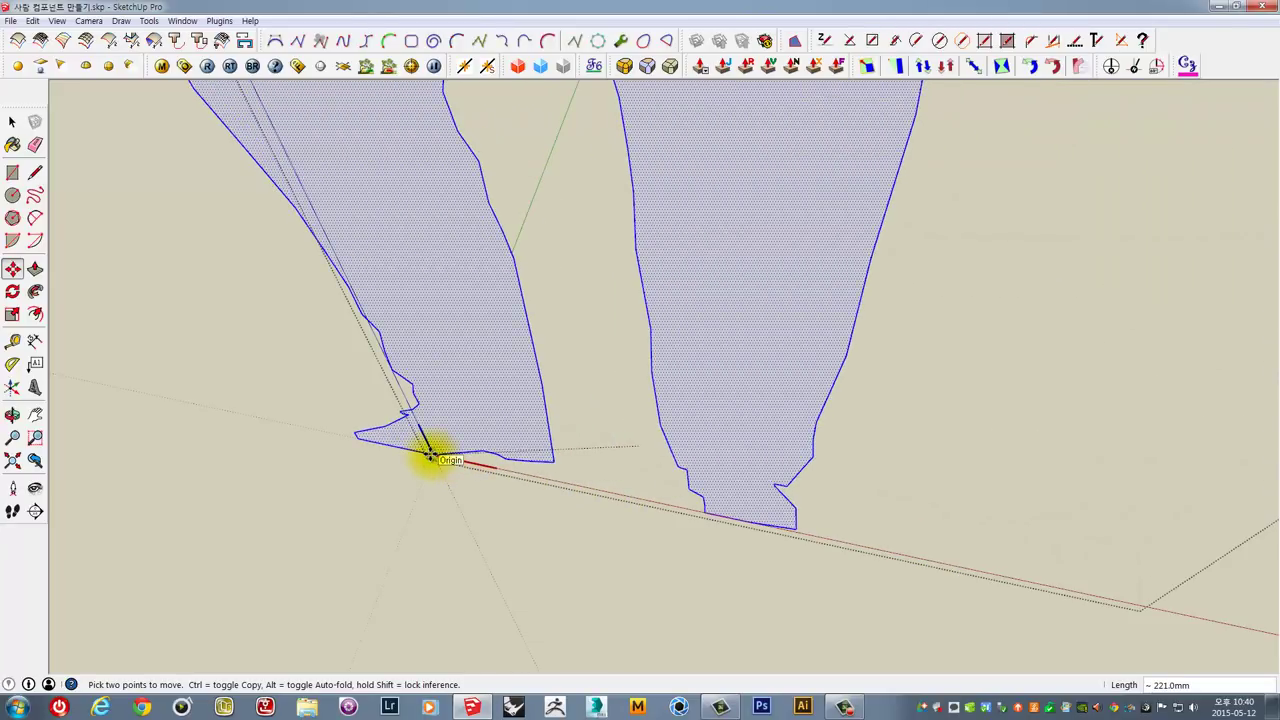
{"action": "left_click", "coordinate": [430, 455]}
{"action": "middle_click_drag", "start_coordinate": [430, 455], "coordinate": [693, 449]}
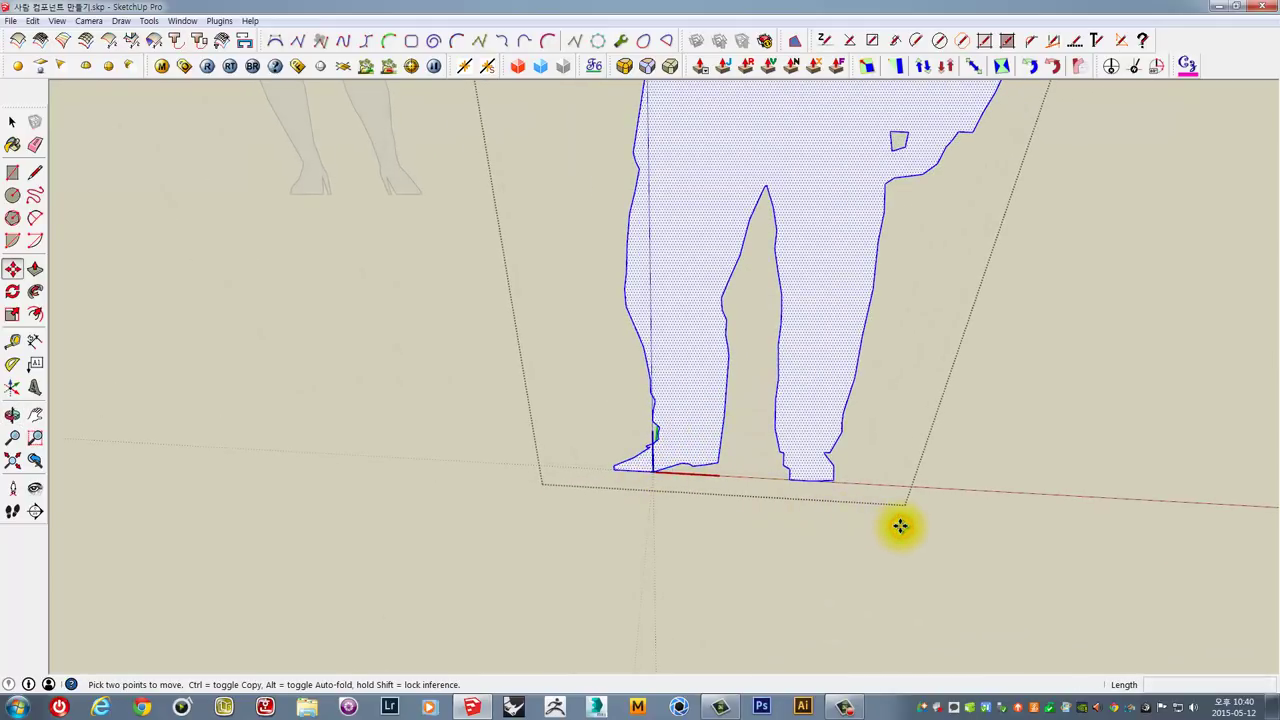
Shift the silhouette 181.8 mm along the red axis.
{"action": "left_click", "coordinate": [900, 527]}
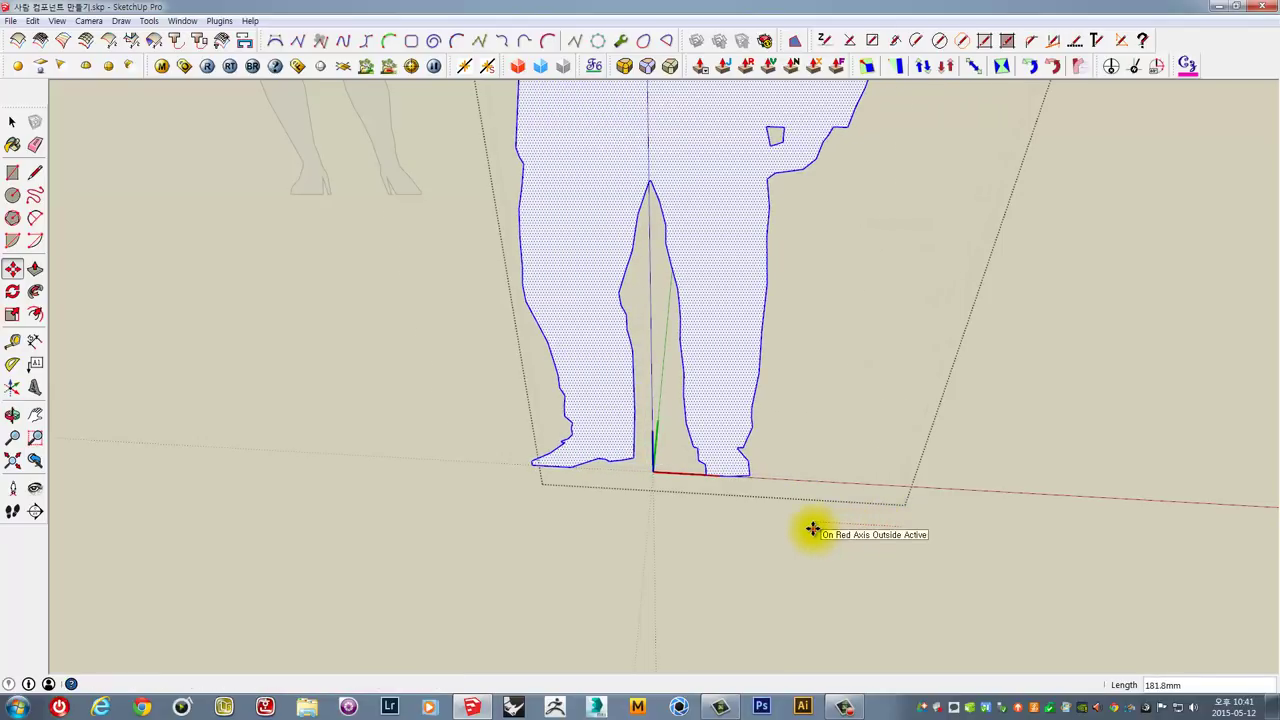
{"action": "left_click", "coordinate": [813, 530]}
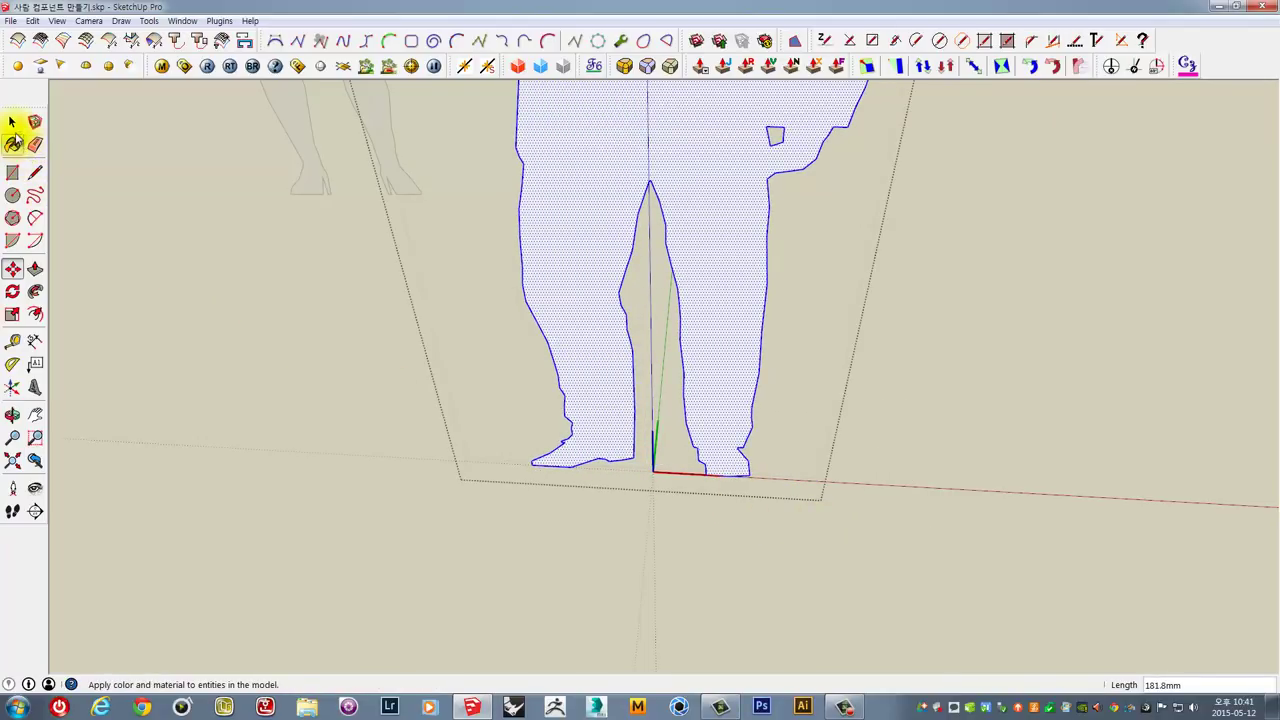
{"action": "left_click", "coordinate": [12, 123]}
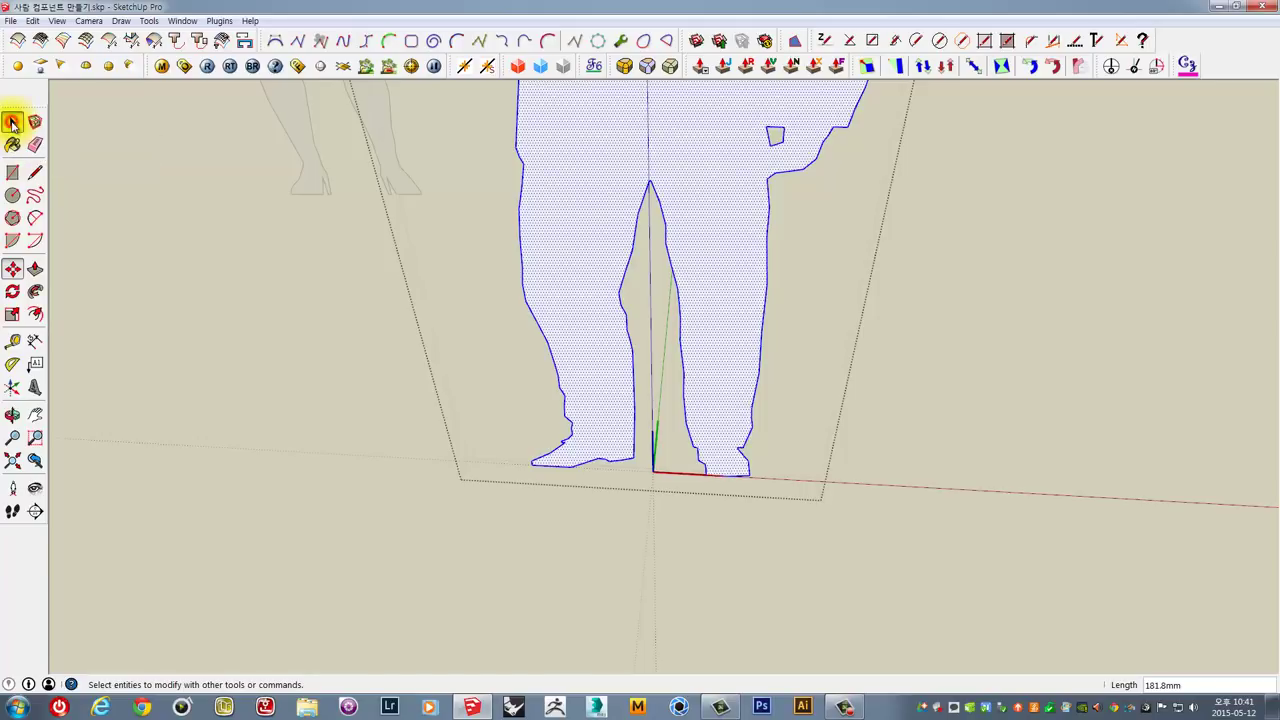
{"action": "mouse_move", "coordinate": [142, 201]}
{"action": "middle_mouse_down"}
{"action": "mouse_move", "coordinate": [373, 331]}
{"action": "mouse_move", "coordinate": [538, 522]}
{"action": "mouse_move", "coordinate": [591, 494]}
{"action": "mouse_move", "coordinate": [898, 514]}
{"action": "mouse_move", "coordinate": [580, 580]}
{"action": "middle_mouse_up"}
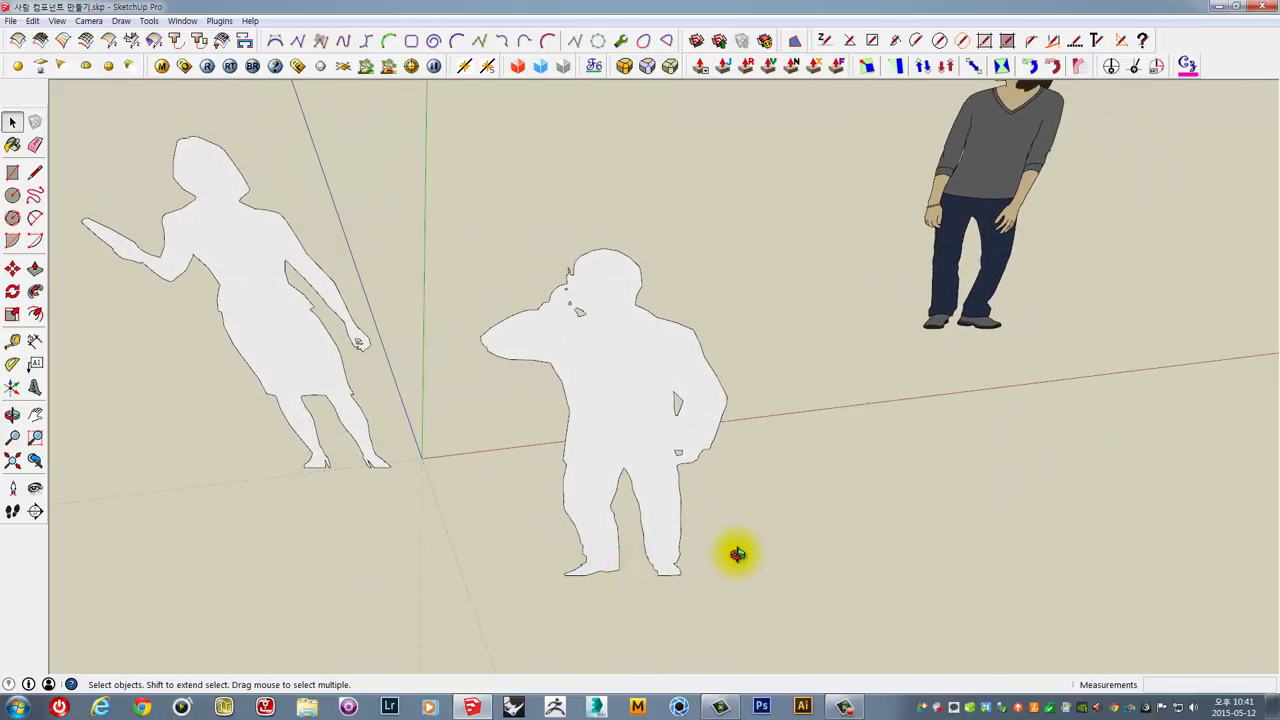
Turn on Shadows from the View menu and orbit down to eye level.
{"action": "mouse_move", "coordinate": [737, 554]}
{"action": "middle_mouse_down"}
{"action": "mouse_move", "coordinate": [677, 297]}
{"action": "mouse_move", "coordinate": [691, 314]}
{"action": "mouse_move", "coordinate": [680, 403]}
{"action": "mouse_move", "coordinate": [555, 363]}
{"action": "middle_mouse_up"}
{"action": "left_click", "coordinate": [57, 20]}
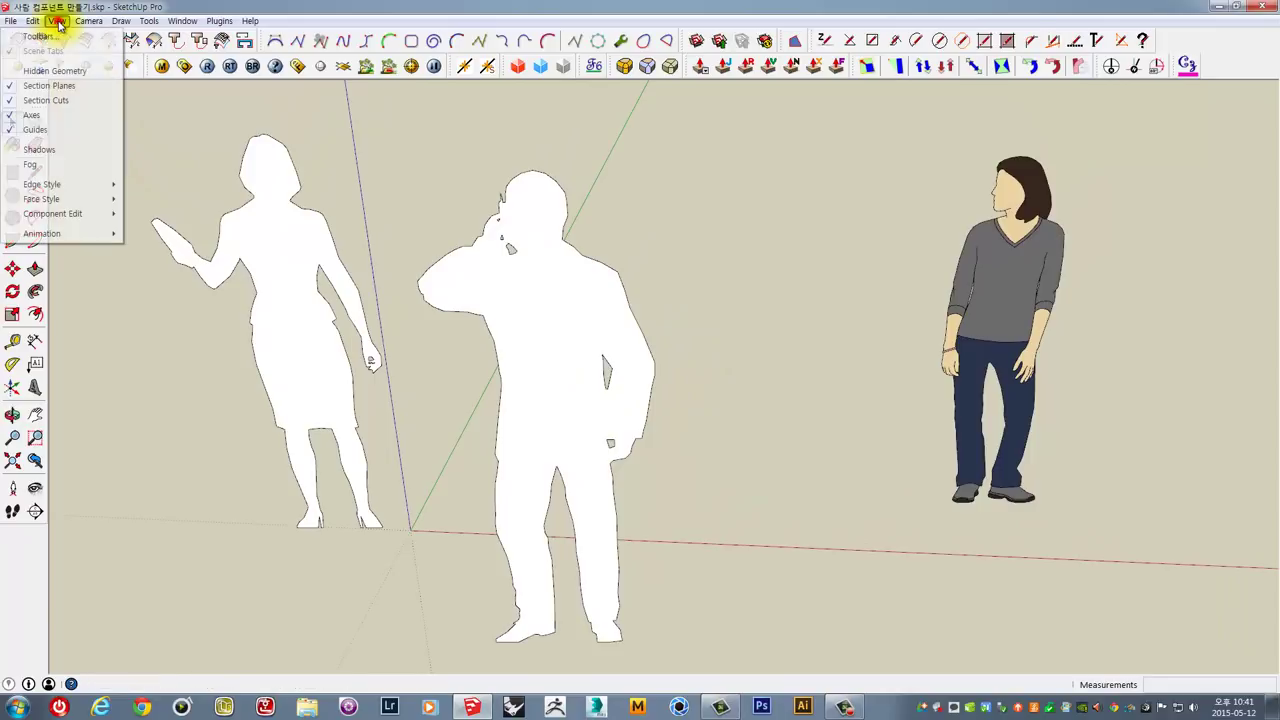
{"action": "left_click", "coordinate": [43, 150]}
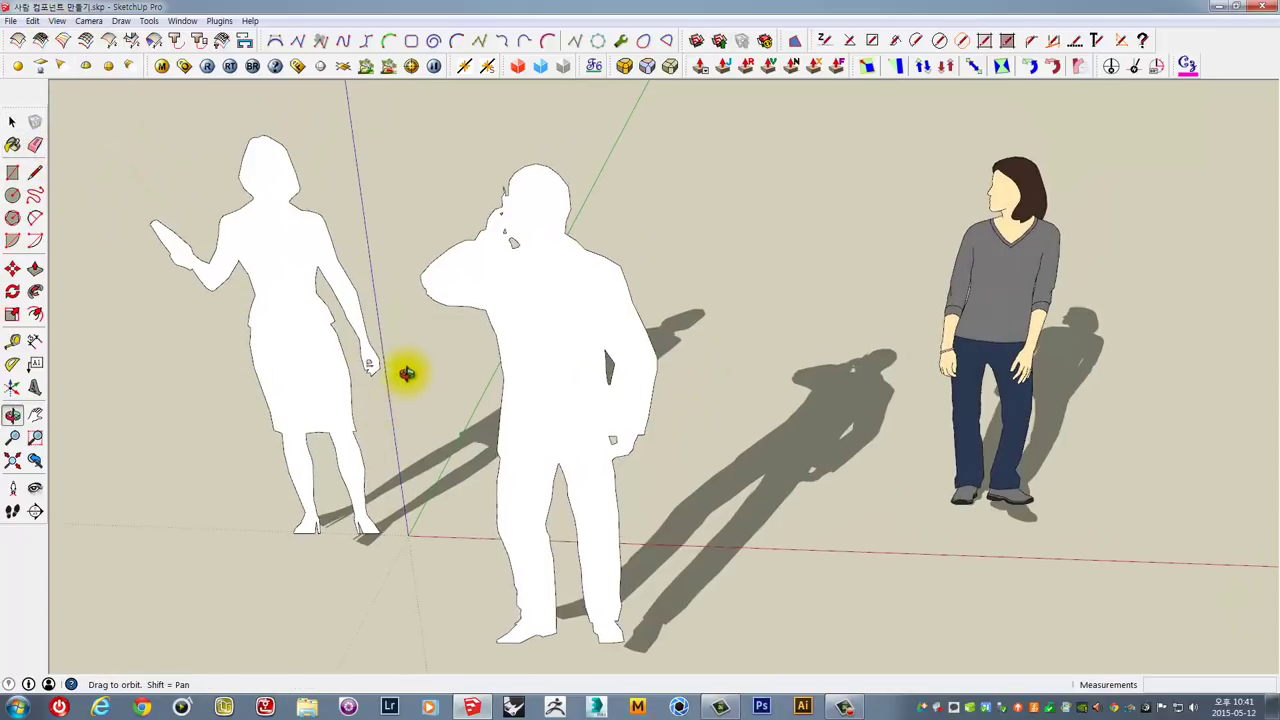
{"action": "mouse_move", "coordinate": [409, 371]}
{"action": "middle_mouse_down"}
{"action": "mouse_move", "coordinate": [222, 245]}
{"action": "mouse_move", "coordinate": [406, 149]}
{"action": "middle_mouse_up"}
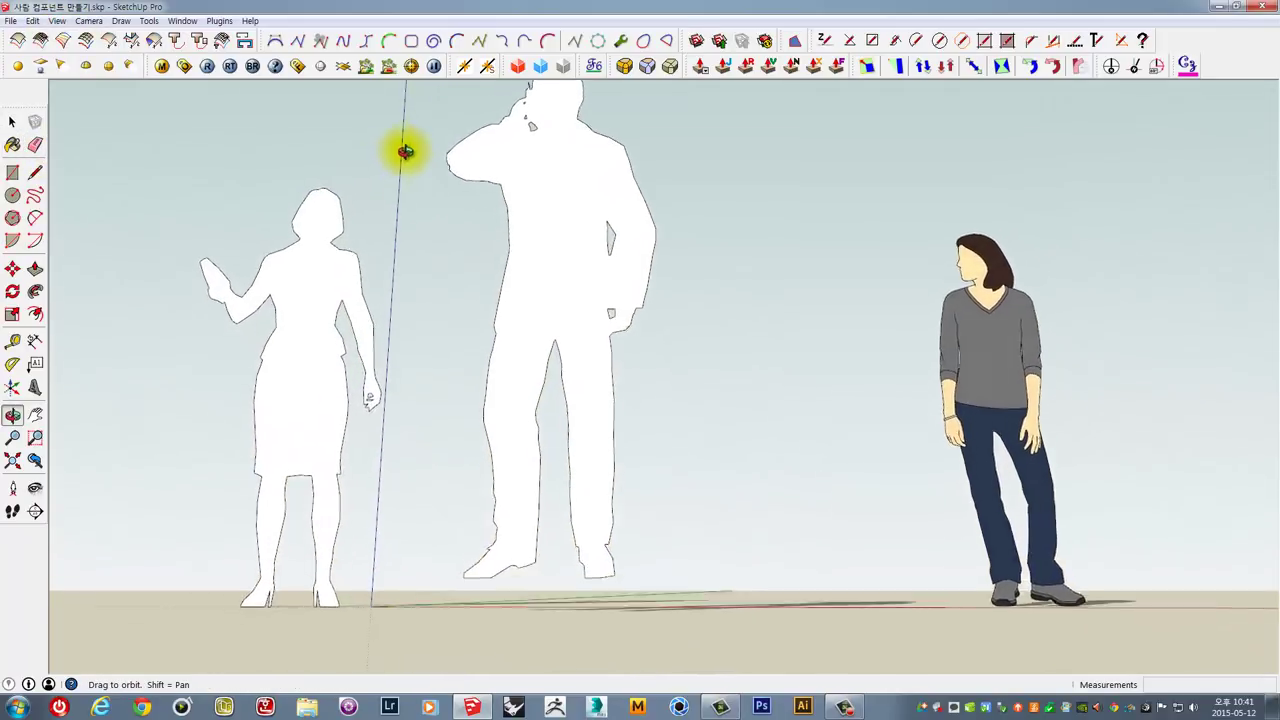
Move the man silhouette beside the woman silhouette and check its placement from a low view.
{"action": "mouse_move", "coordinate": [486, 315]}
{"action": "middle_mouse_down"}
{"action": "mouse_move", "coordinate": [543, 314]}
{"action": "mouse_move", "coordinate": [586, 229]}
{"action": "middle_mouse_up"}
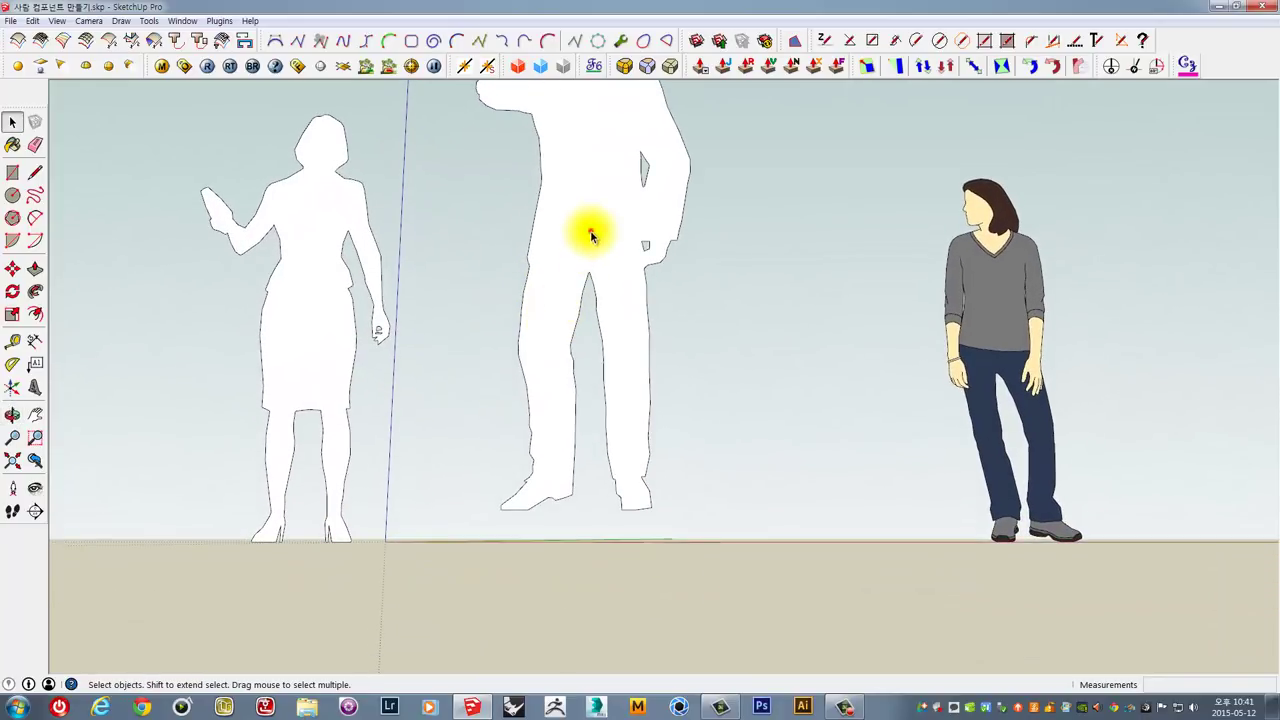
{"action": "left_click", "coordinate": [590, 230]}
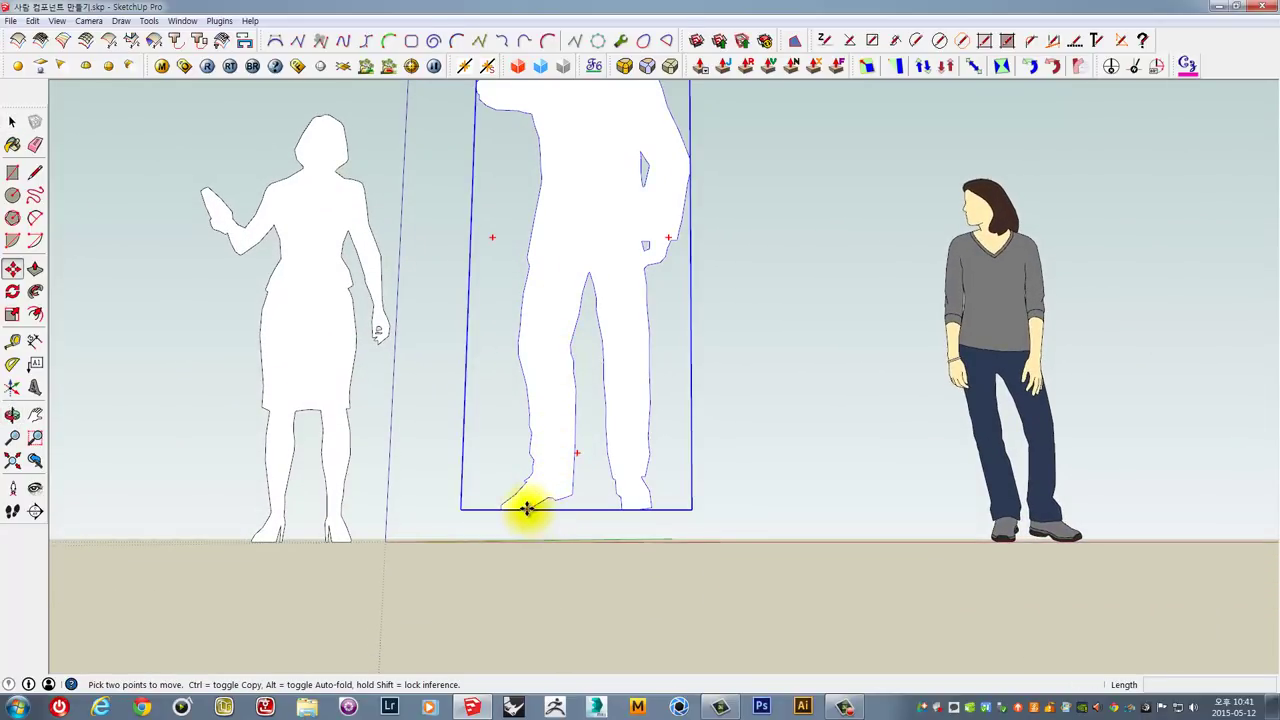
{"action": "middle_click_drag", "start_coordinate": [526, 523], "coordinate": [572, 585]}
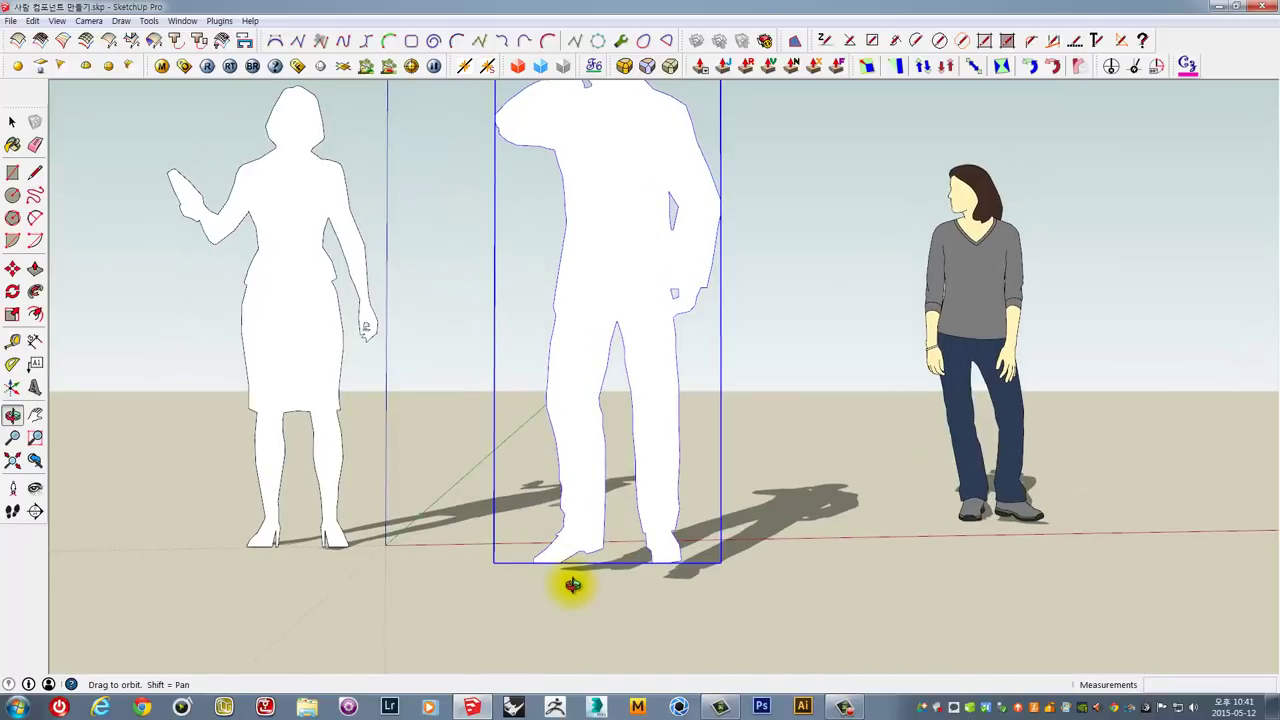
{"action": "key", "text": "m"}
{"action": "left_click_drag", "start_coordinate": [534, 569], "coordinate": [394, 537]}
{"action": "mouse_move", "coordinate": [770, 598]}
{"action": "middle_mouse_down"}
{"action": "mouse_move", "coordinate": [804, 603]}
{"action": "mouse_move", "coordinate": [831, 586]}
{"action": "mouse_move", "coordinate": [757, 520]}
{"action": "mouse_move", "coordinate": [613, 531]}
{"action": "middle_mouse_up"}
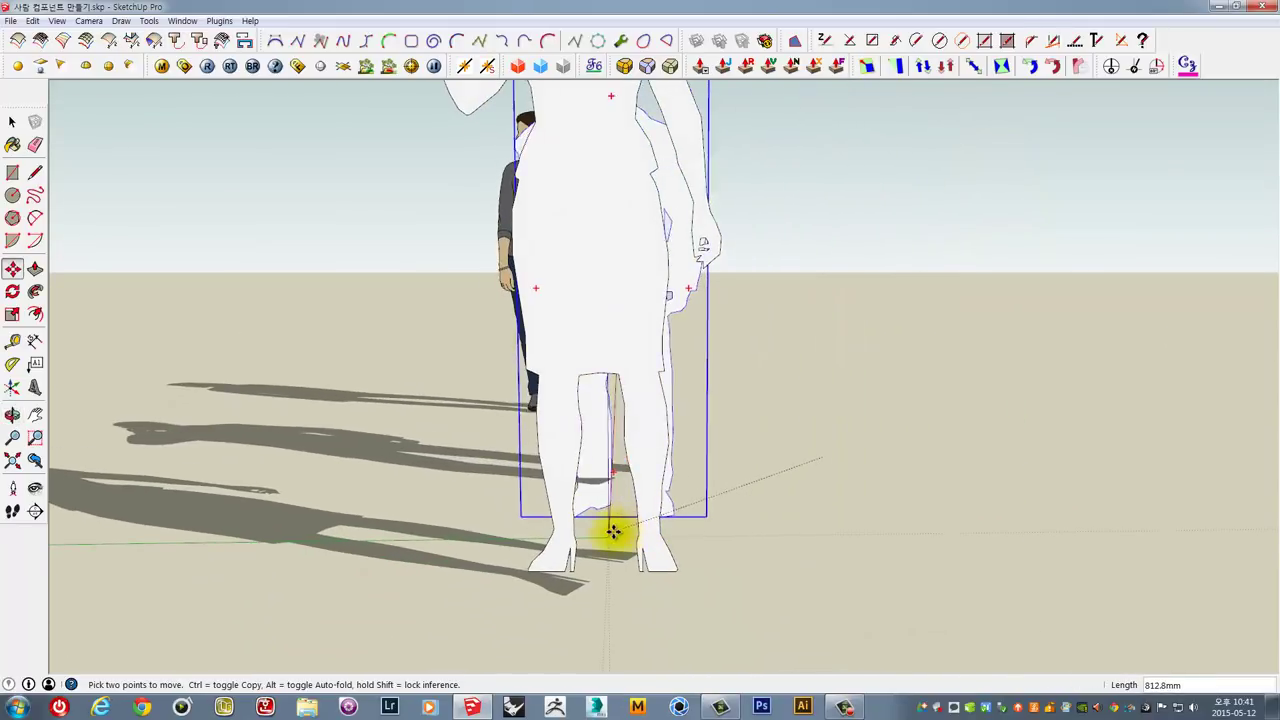
{"action": "mouse_move", "coordinate": [820, 529]}
{"action": "middle_mouse_down"}
{"action": "mouse_move", "coordinate": [293, 525]}
{"action": "mouse_move", "coordinate": [357, 457]}
{"action": "middle_mouse_up"}
{"action": "left_click", "coordinate": [370, 477]}
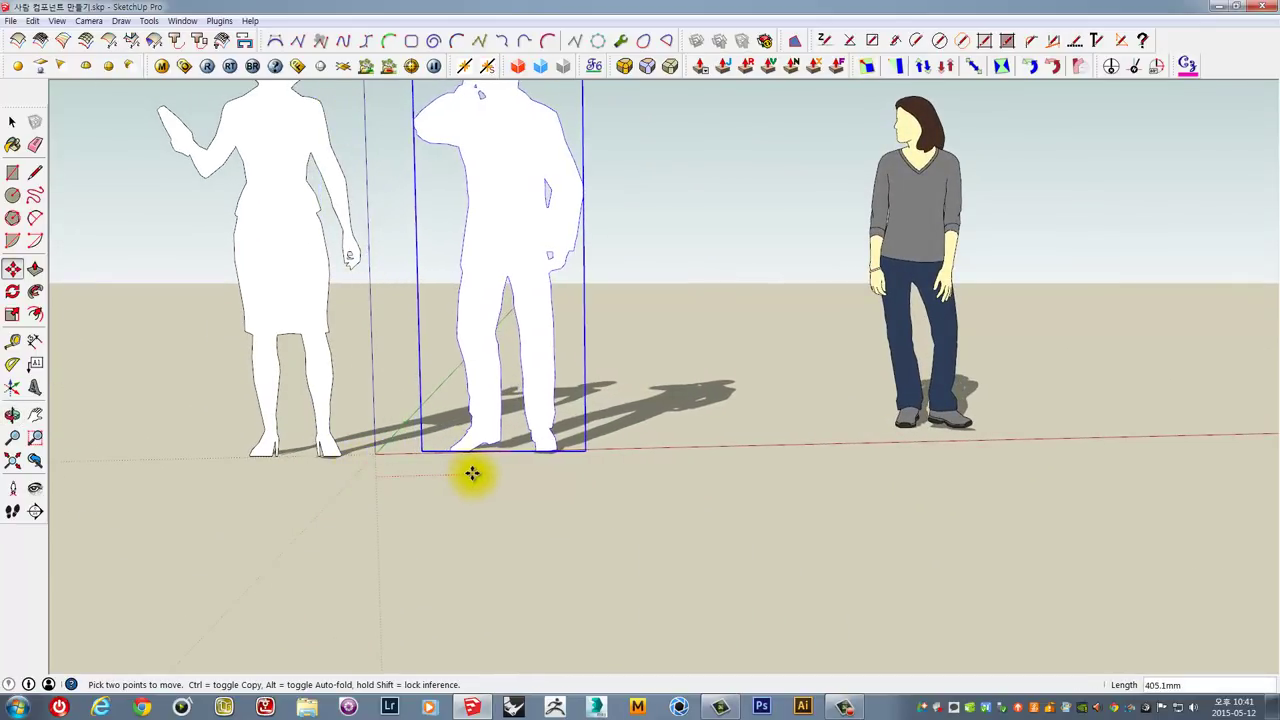
{"action": "left_click", "coordinate": [472, 474]}
{"action": "mouse_move", "coordinate": [691, 403]}
{"action": "middle_mouse_down"}
{"action": "mouse_move", "coordinate": [743, 509]}
{"action": "mouse_move", "coordinate": [731, 514]}
{"action": "middle_mouse_up"}
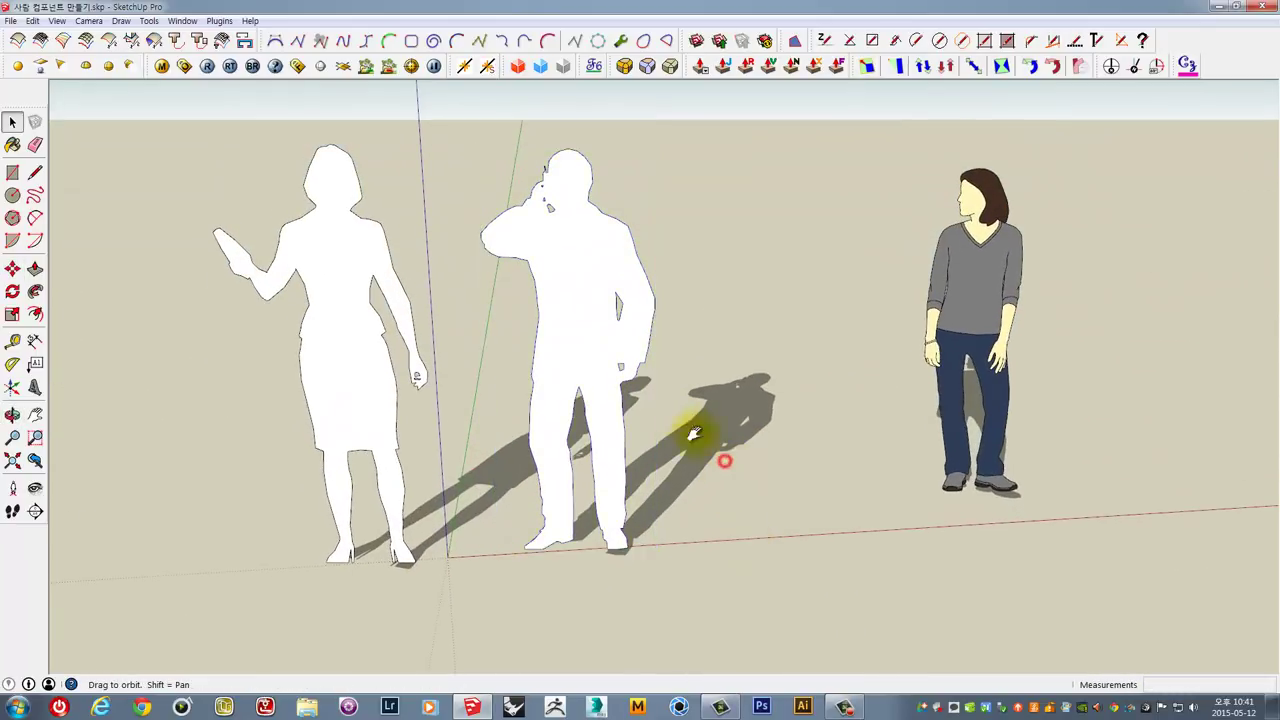
{"action": "mouse_move", "coordinate": [694, 432]}
{"action": "middle_mouse_down"}
{"action": "mouse_move", "coordinate": [700, 466]}
{"action": "mouse_move", "coordinate": [363, 431]}
{"action": "mouse_move", "coordinate": [993, 442]}
{"action": "mouse_move", "coordinate": [711, 594]}
{"action": "middle_mouse_up"}
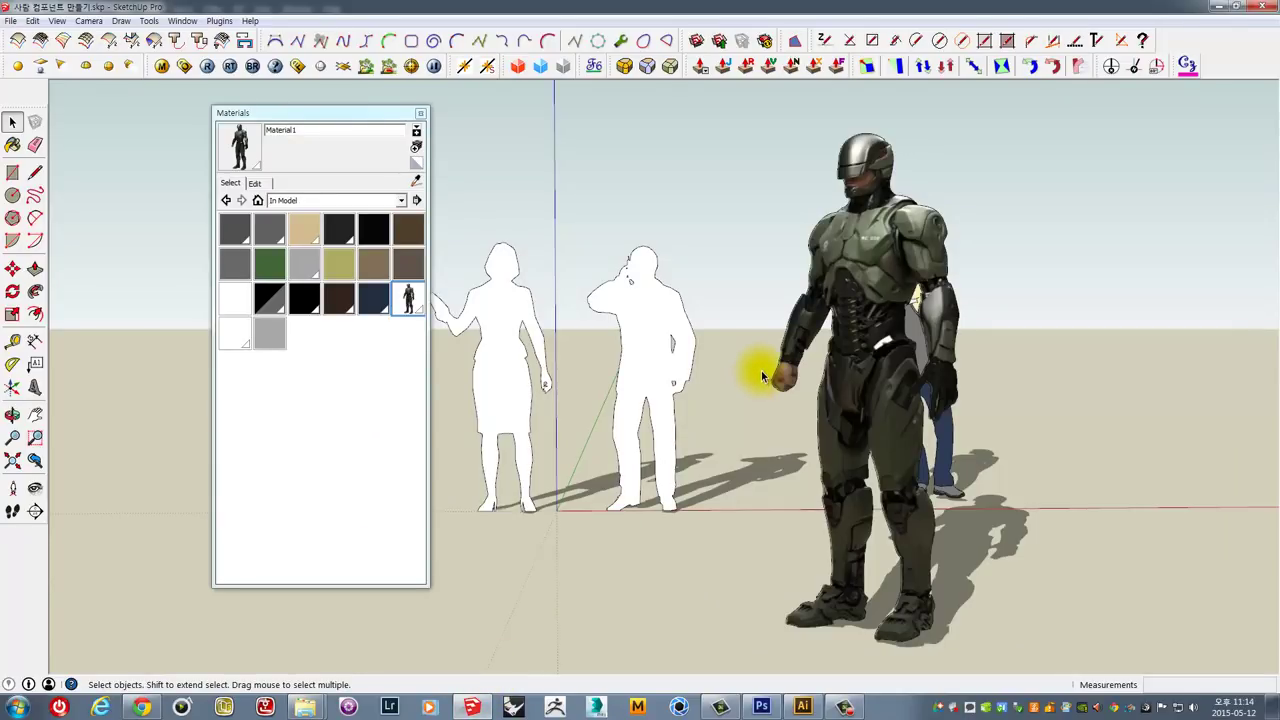
Clear the selection, orbit to reveal the woman, and switch to the Chrome Pinterest window.
{"action": "left_click", "coordinate": [662, 308]}
{"action": "left_click", "coordinate": [697, 222]}
{"action": "mouse_move", "coordinate": [705, 250]}
{"action": "middle_mouse_down"}
{"action": "mouse_move", "coordinate": [729, 309]}
{"action": "mouse_move", "coordinate": [723, 271]}
{"action": "mouse_move", "coordinate": [680, 287]}
{"action": "mouse_move", "coordinate": [686, 437]}
{"action": "mouse_move", "coordinate": [686, 371]}
{"action": "mouse_move", "coordinate": [603, 323]}
{"action": "mouse_move", "coordinate": [690, 289]}
{"action": "mouse_move", "coordinate": [862, 318]}
{"action": "mouse_move", "coordinate": [934, 300]}
{"action": "middle_mouse_up"}
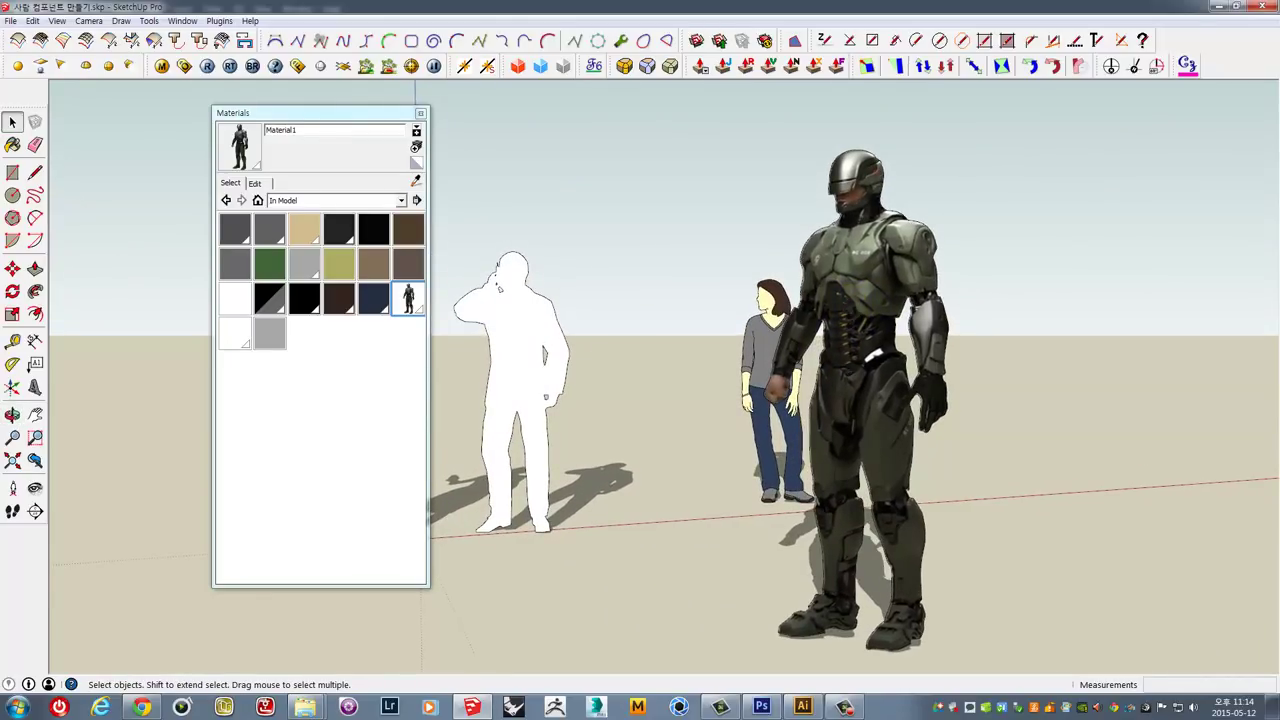
{"action": "key", "text": "alt+Tab"}
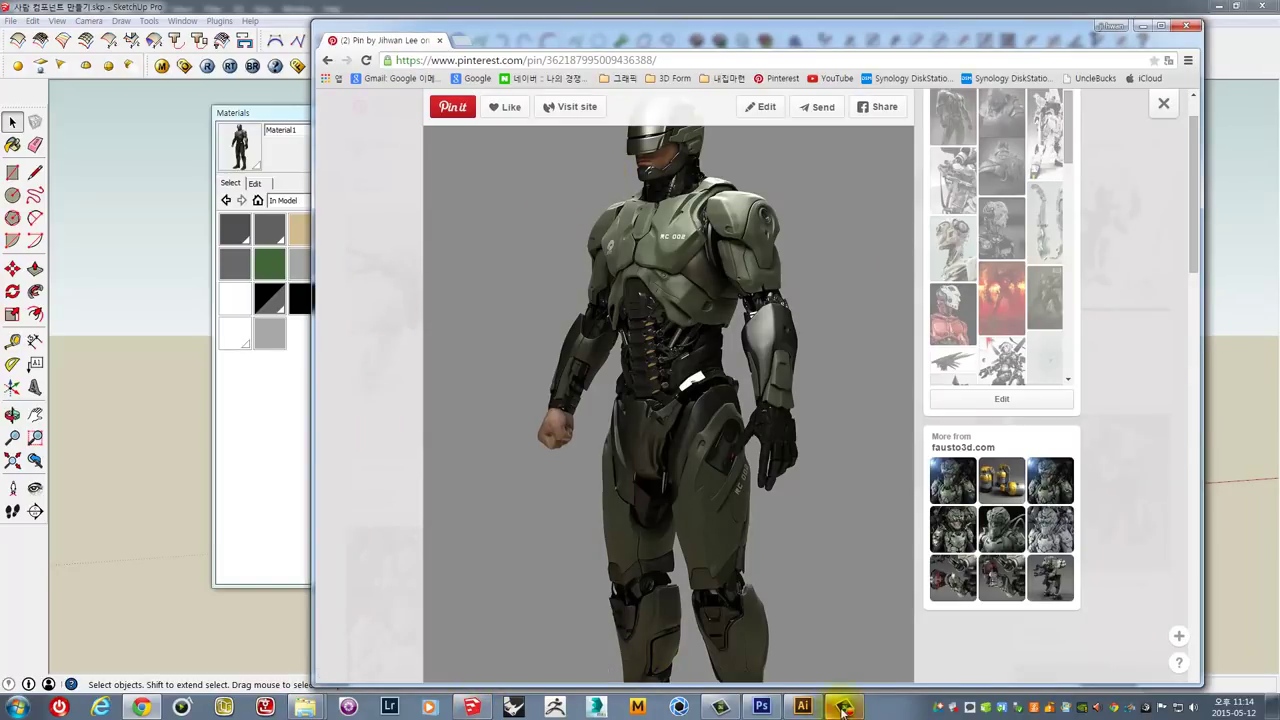
Switch from Chrome to Photoshop via the taskbar.
{"action": "left_click", "coordinate": [760, 707]}
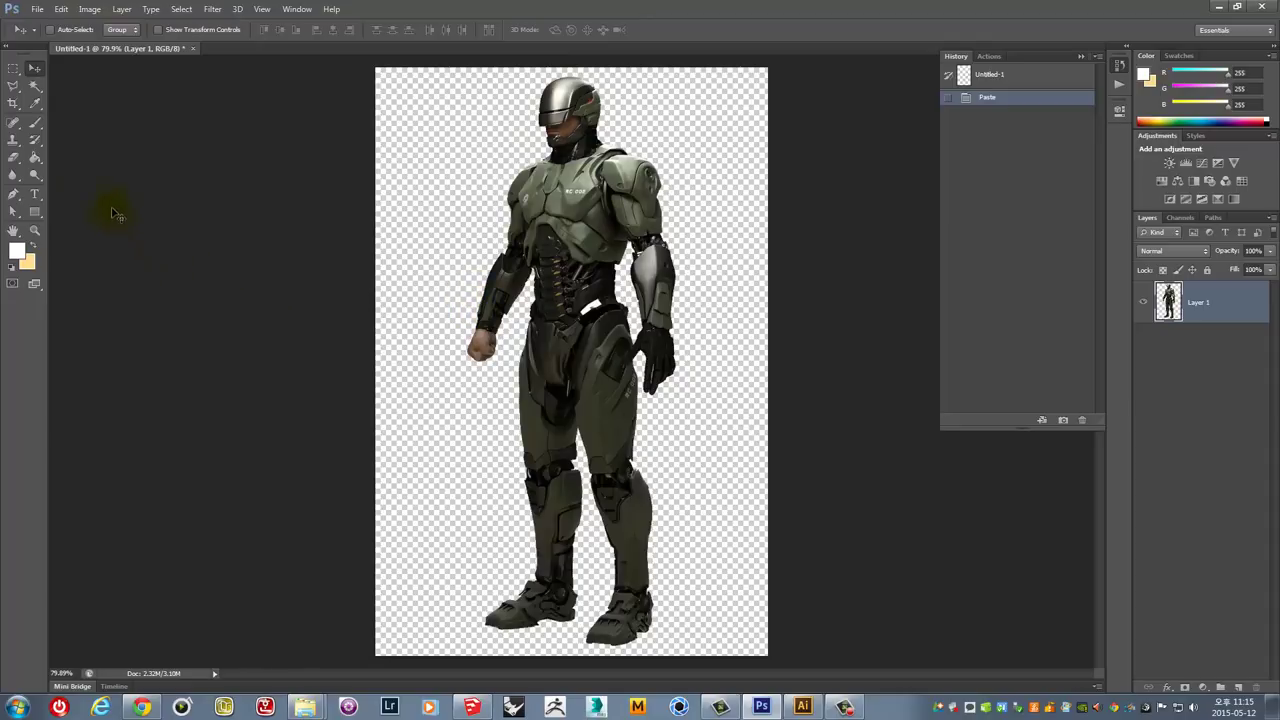
Crop the left, top, right and bottom edges in to the robot and apply the crop.
{"action": "left_click", "coordinate": [12, 105]}
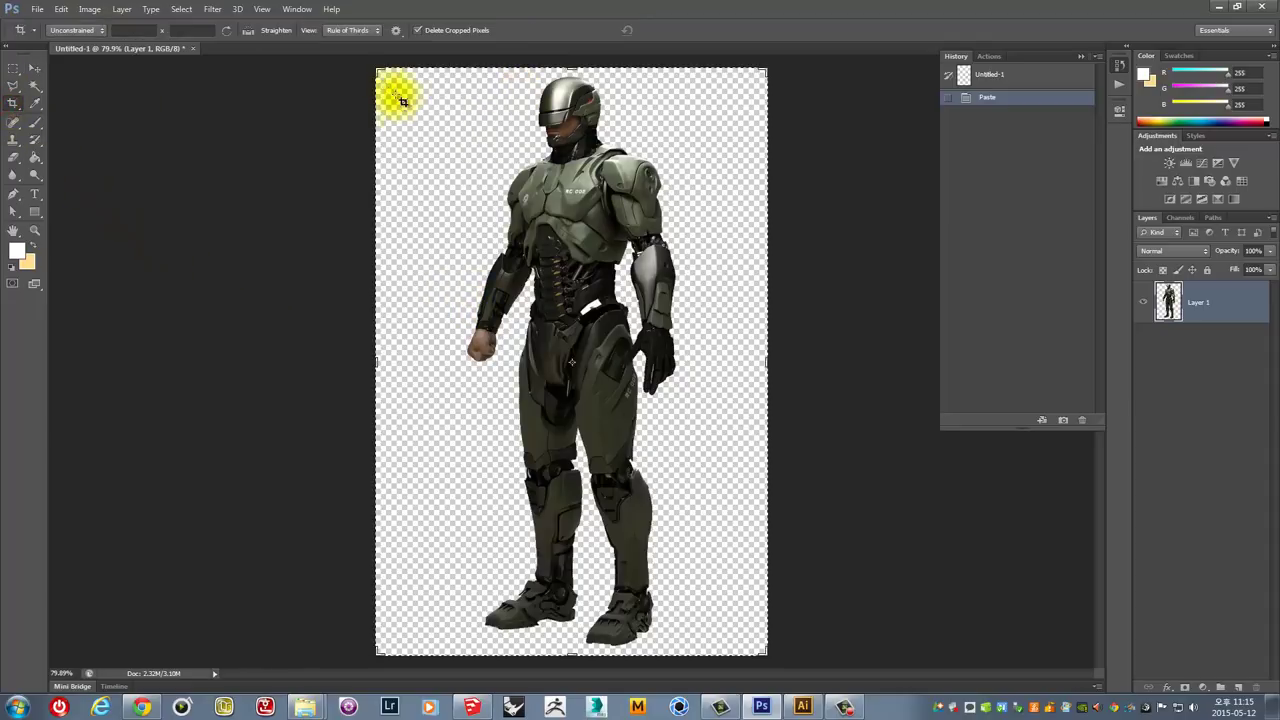
{"action": "mouse_move", "coordinate": [380, 362]}
{"action": "left_mouse_down"}
{"action": "mouse_move", "coordinate": [422, 360]}
{"action": "mouse_move", "coordinate": [423, 338]}
{"action": "left_mouse_up"}
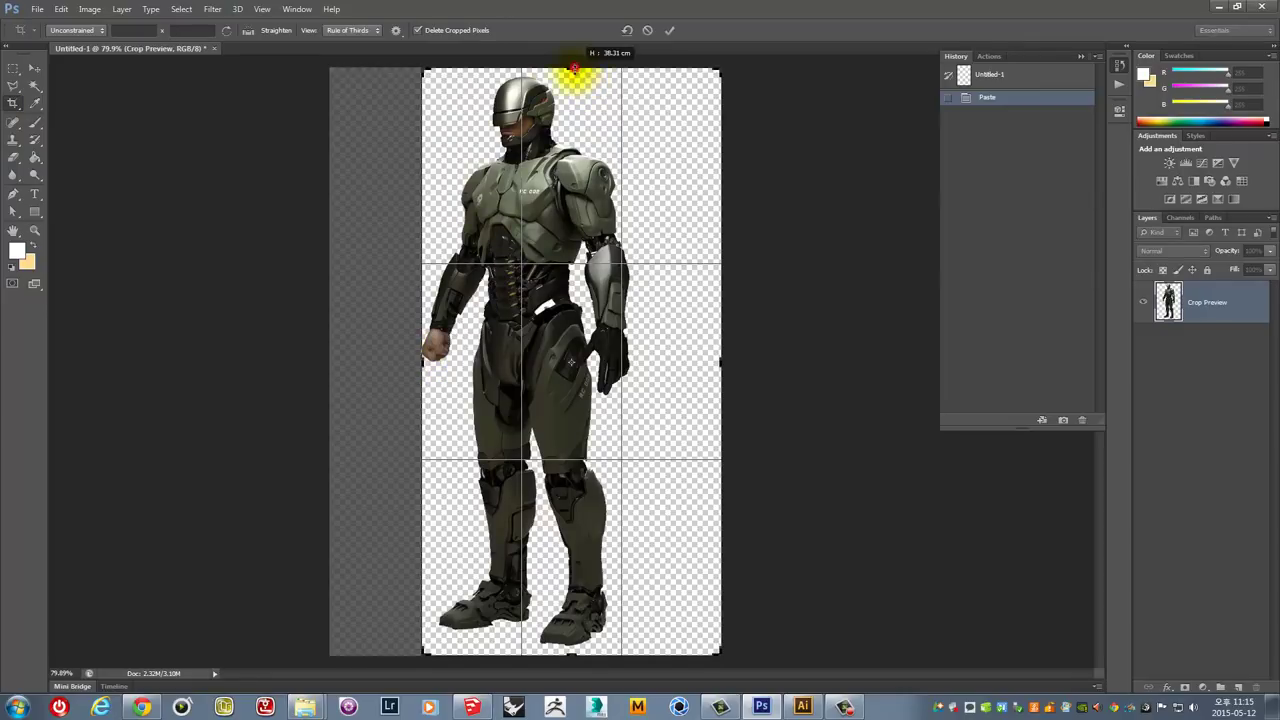
{"action": "left_click_drag", "start_coordinate": [574, 68], "coordinate": [576, 66]}
{"action": "left_click_drag", "start_coordinate": [720, 358], "coordinate": [672, 365]}
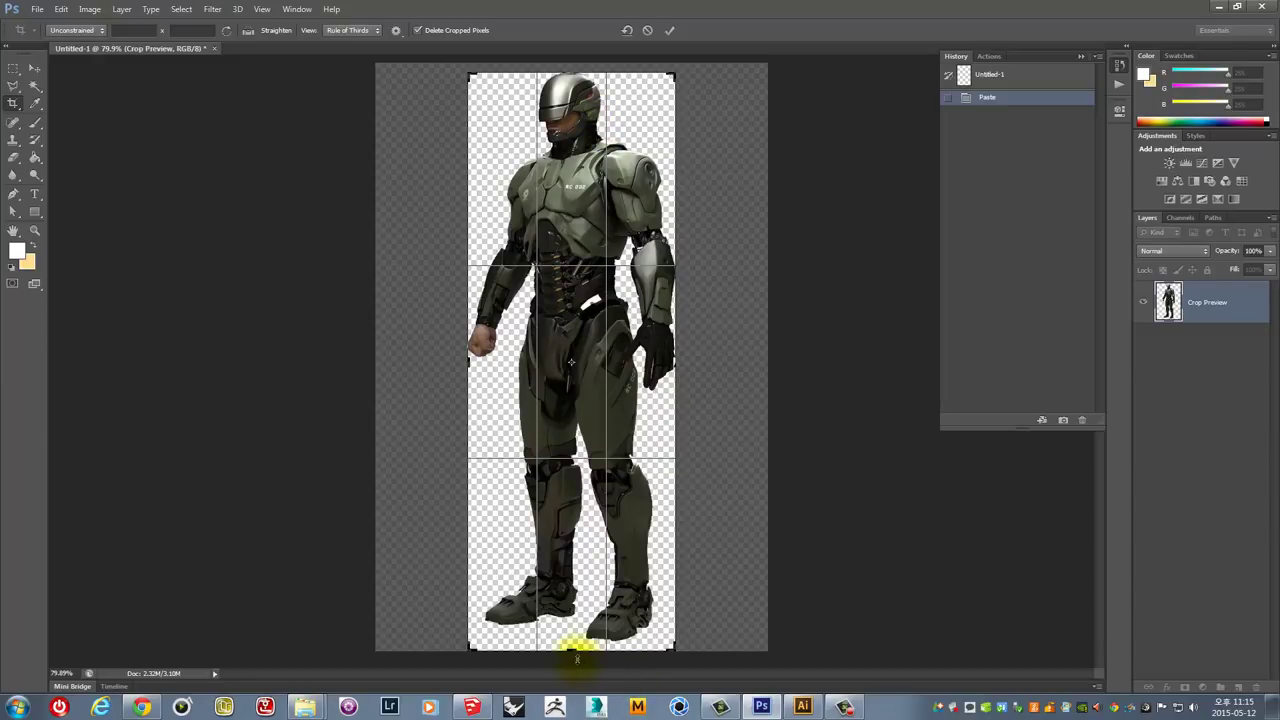
{"action": "left_click_drag", "start_coordinate": [573, 652], "coordinate": [572, 640]}
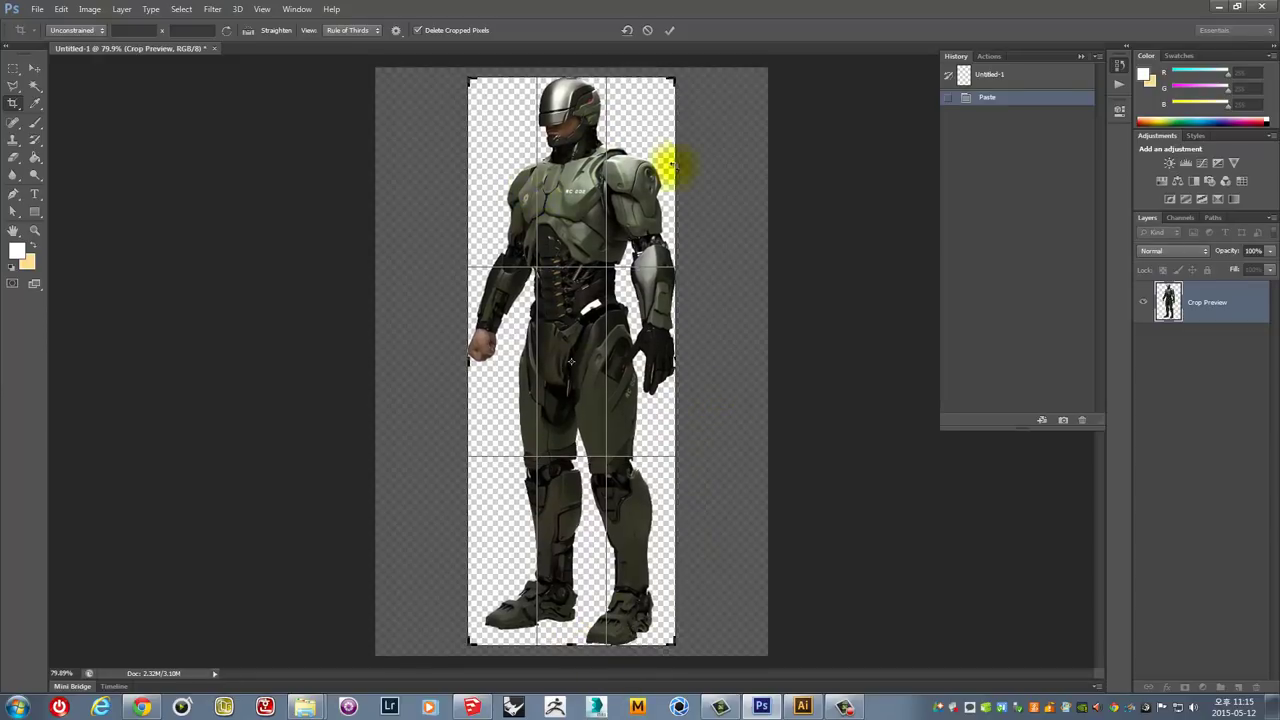
{"action": "key", "text": "Return"}
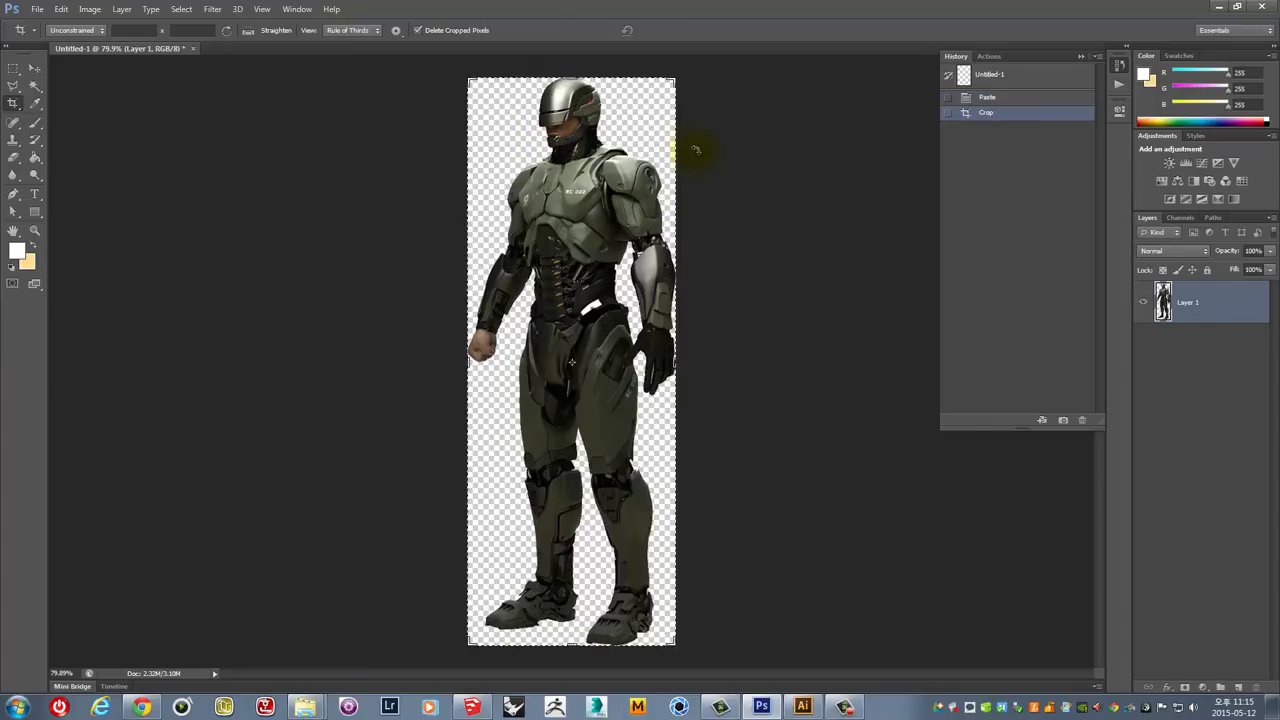
{"action": "left_click", "coordinate": [32, 68]}
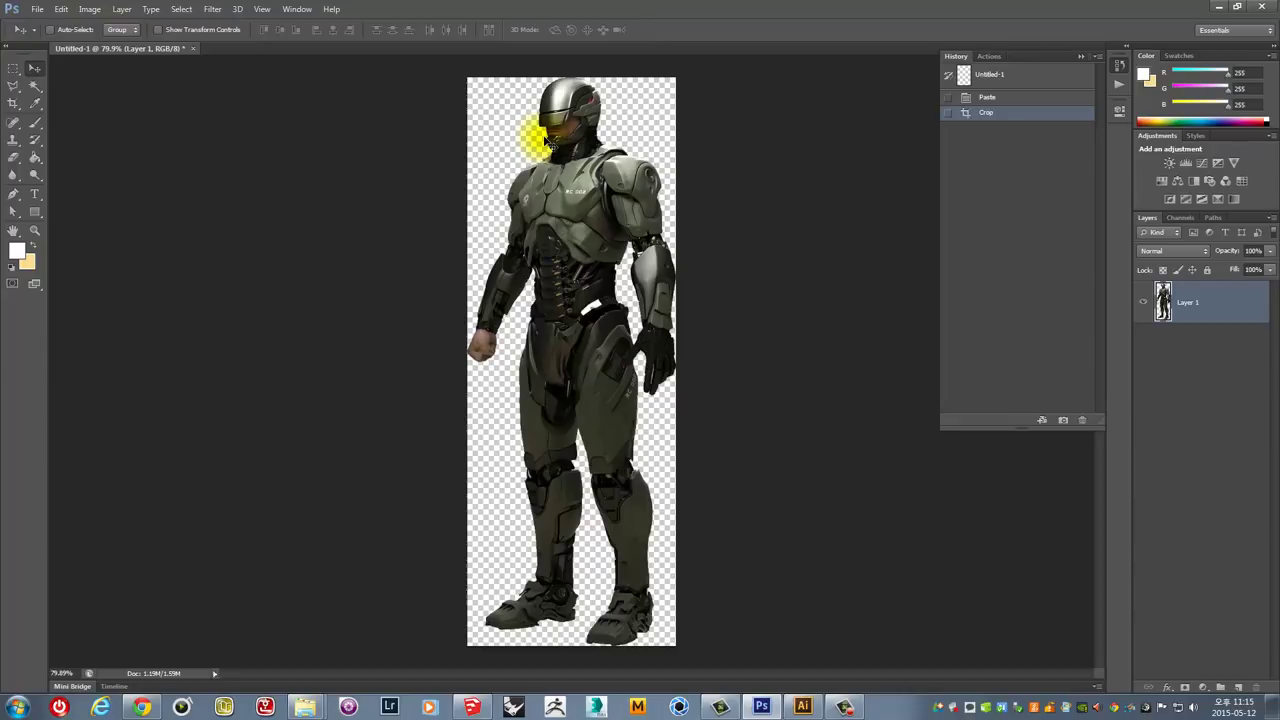
Save the cropped robot image in PNG format over the existing robocap.png with default PNG options.
{"action": "left_click", "coordinate": [40, 9]}
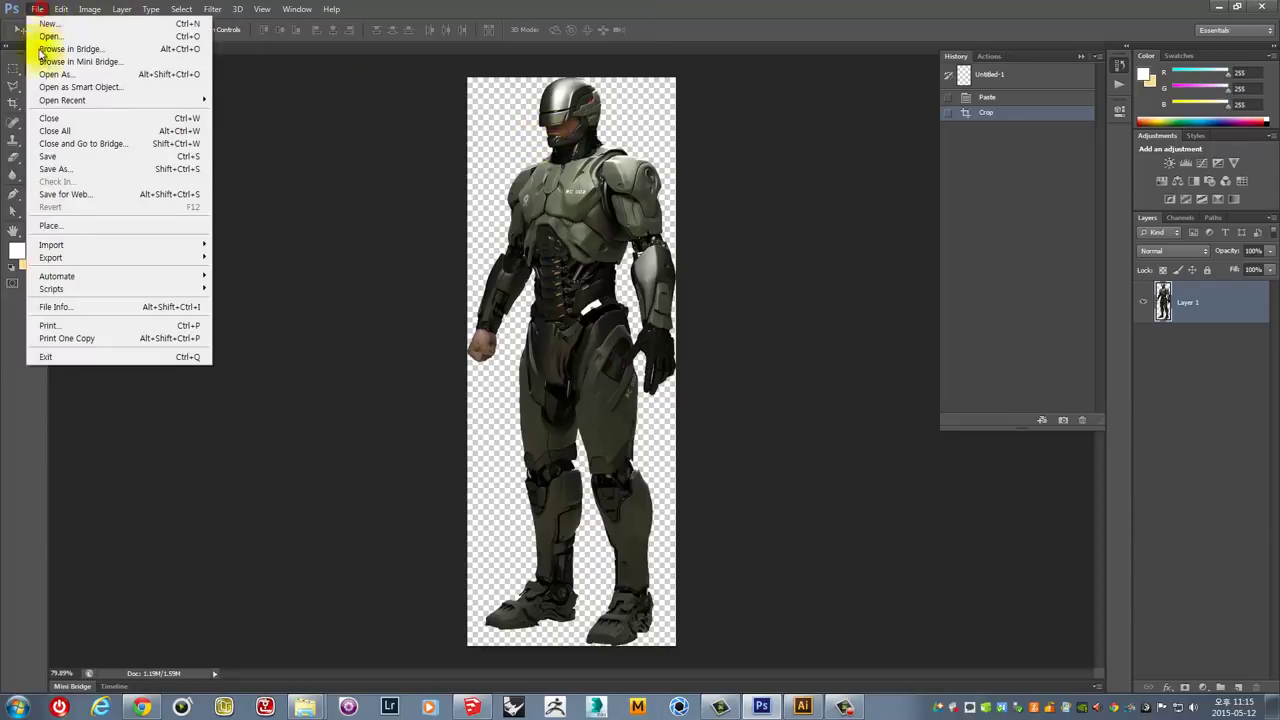
{"action": "left_click", "coordinate": [58, 170]}
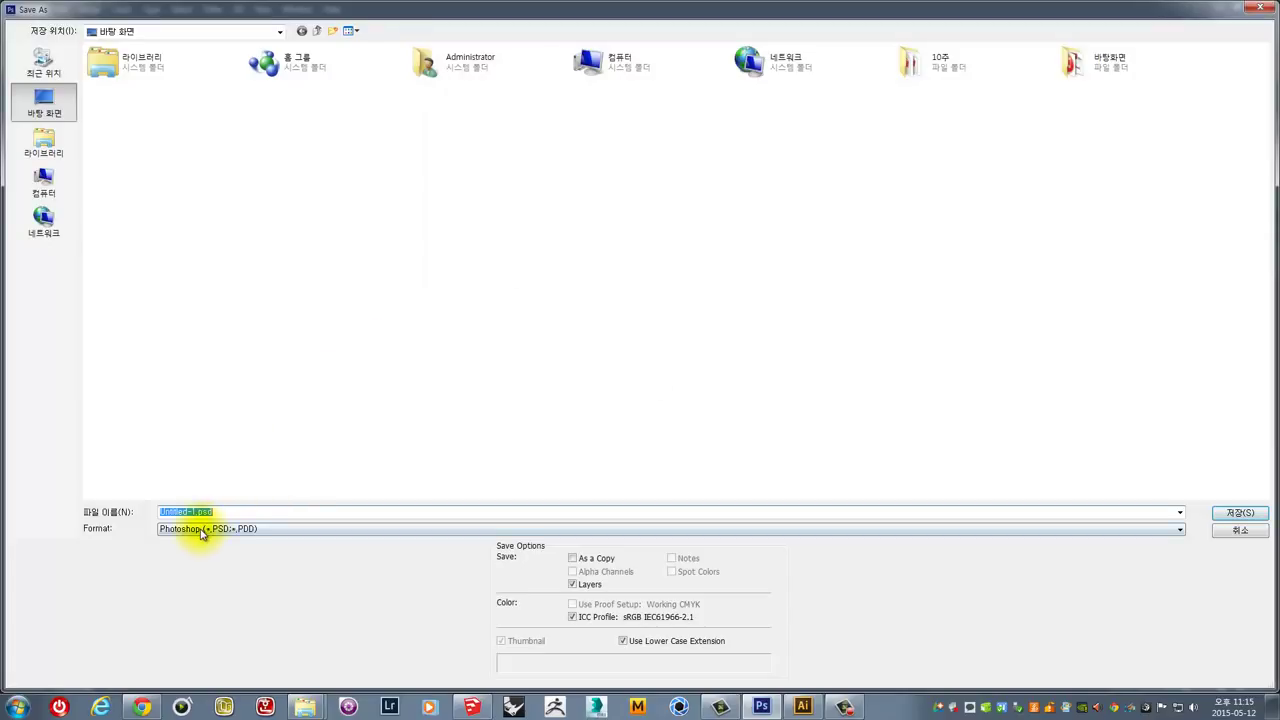
{"action": "left_click", "coordinate": [200, 533]}
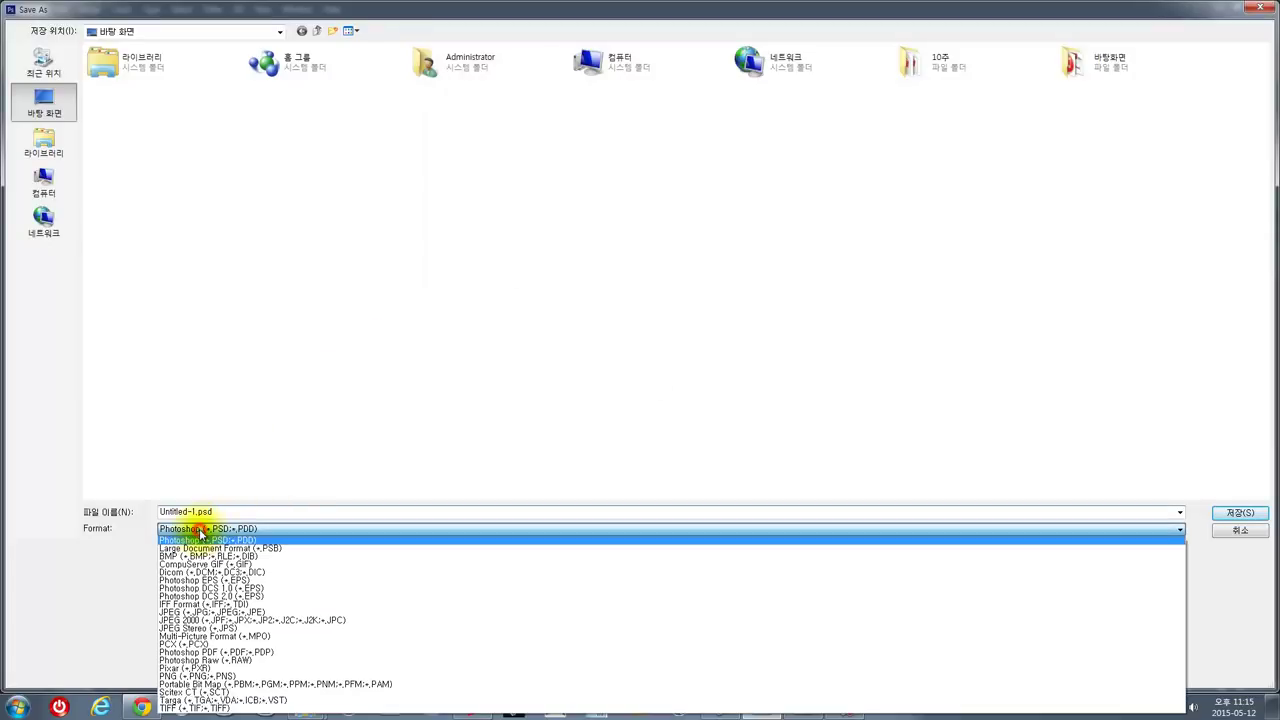
{"action": "scroll", "coordinate": [200, 640], "scroll_direction": "down", "scroll_amount": 2}
{"action": "left_click", "coordinate": [205, 678]}
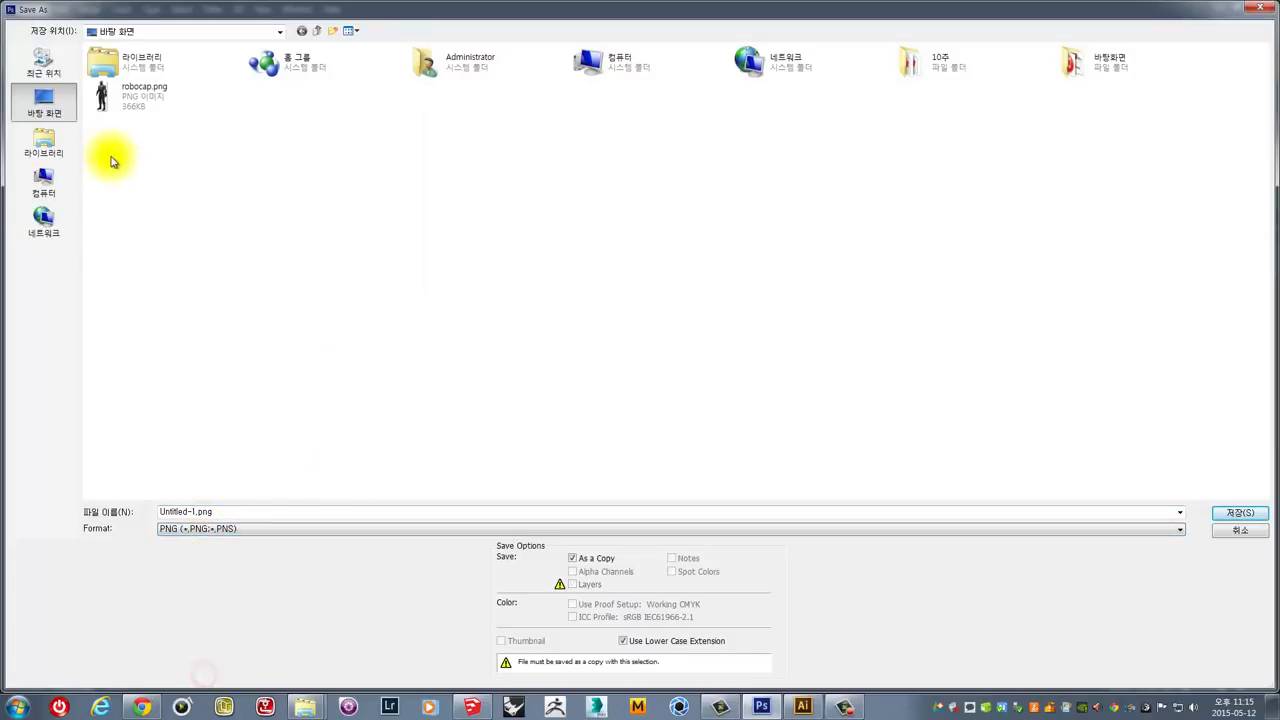
{"action": "left_click", "coordinate": [127, 103]}
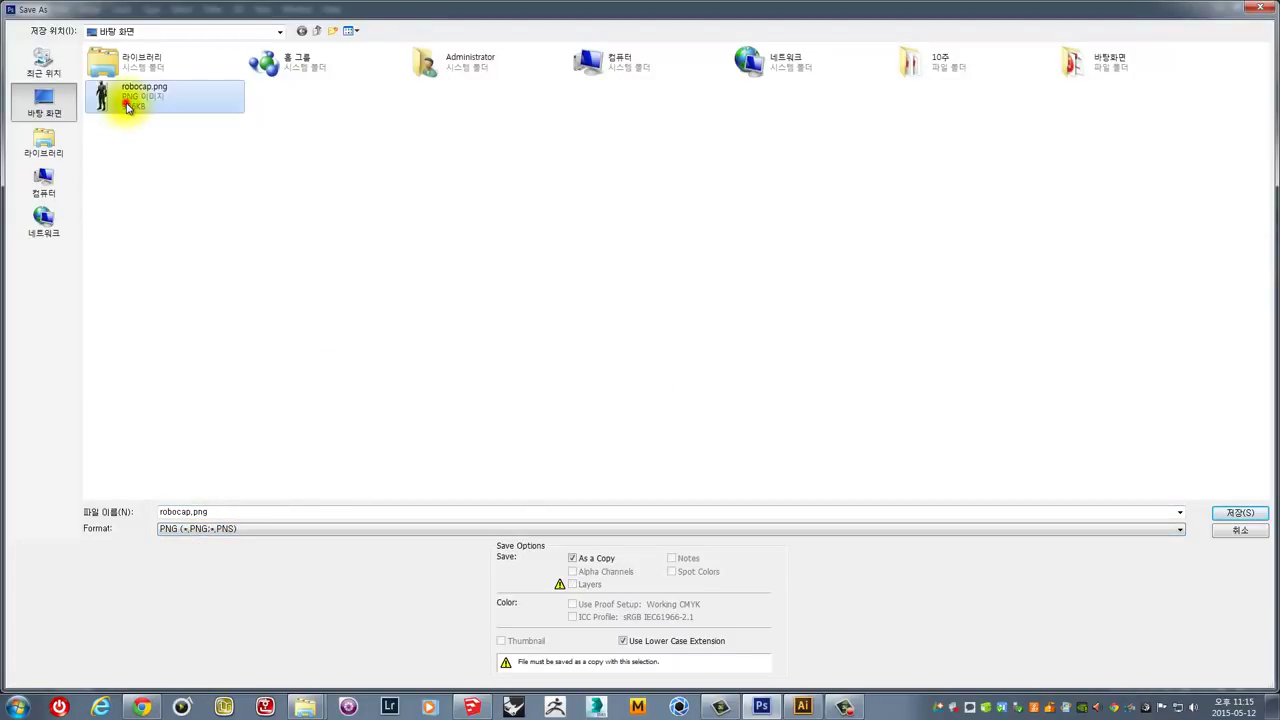
{"action": "left_click", "coordinate": [1236, 513]}
{"action": "left_click", "coordinate": [603, 265]}
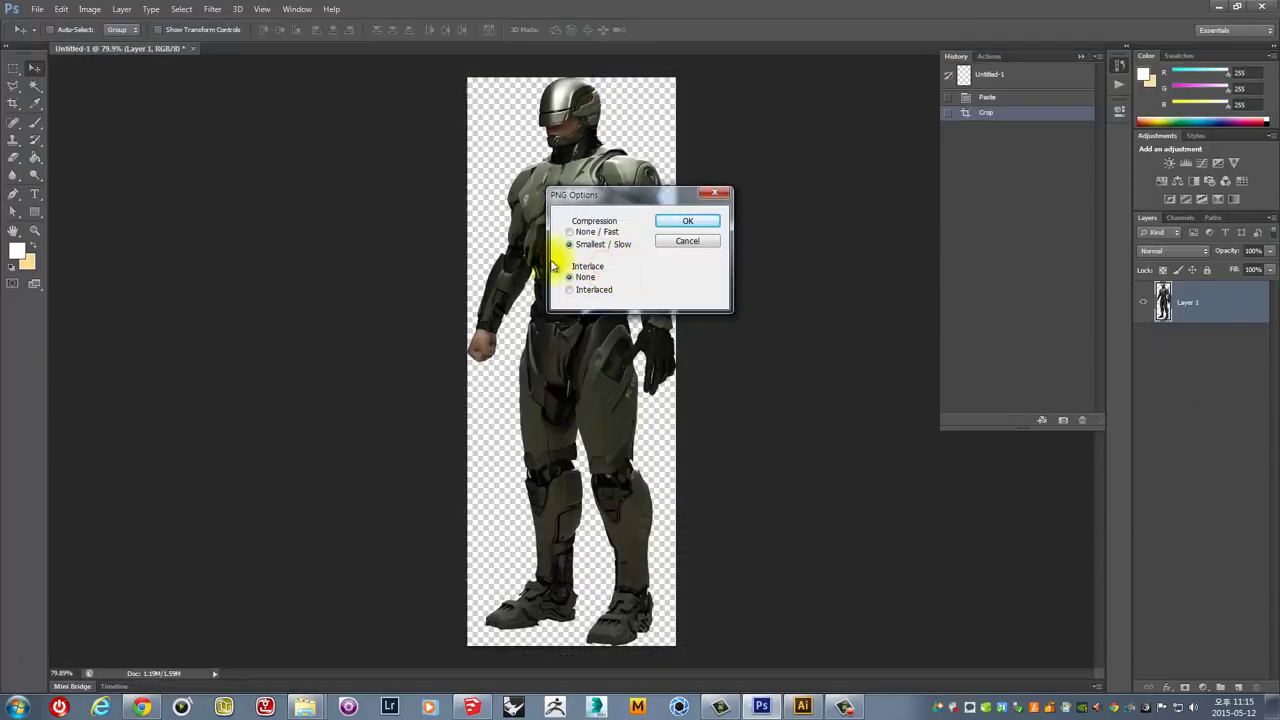
{"action": "left_click", "coordinate": [677, 224]}
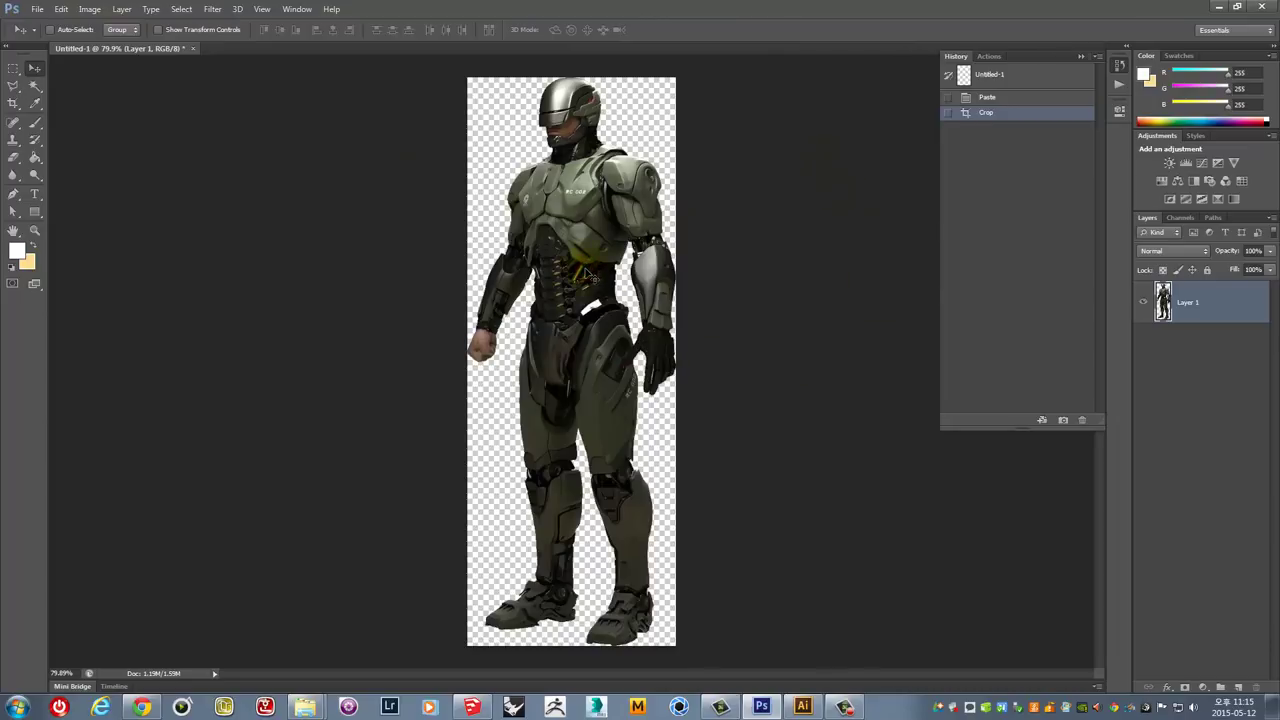
Apply a Hue/Saturation adjustment with Lightness -100 to turn the figure solid black.
{"action": "key", "text": "ctrl+u"}
{"action": "left_click_drag", "start_coordinate": [876, 337], "coordinate": [706, 349]}
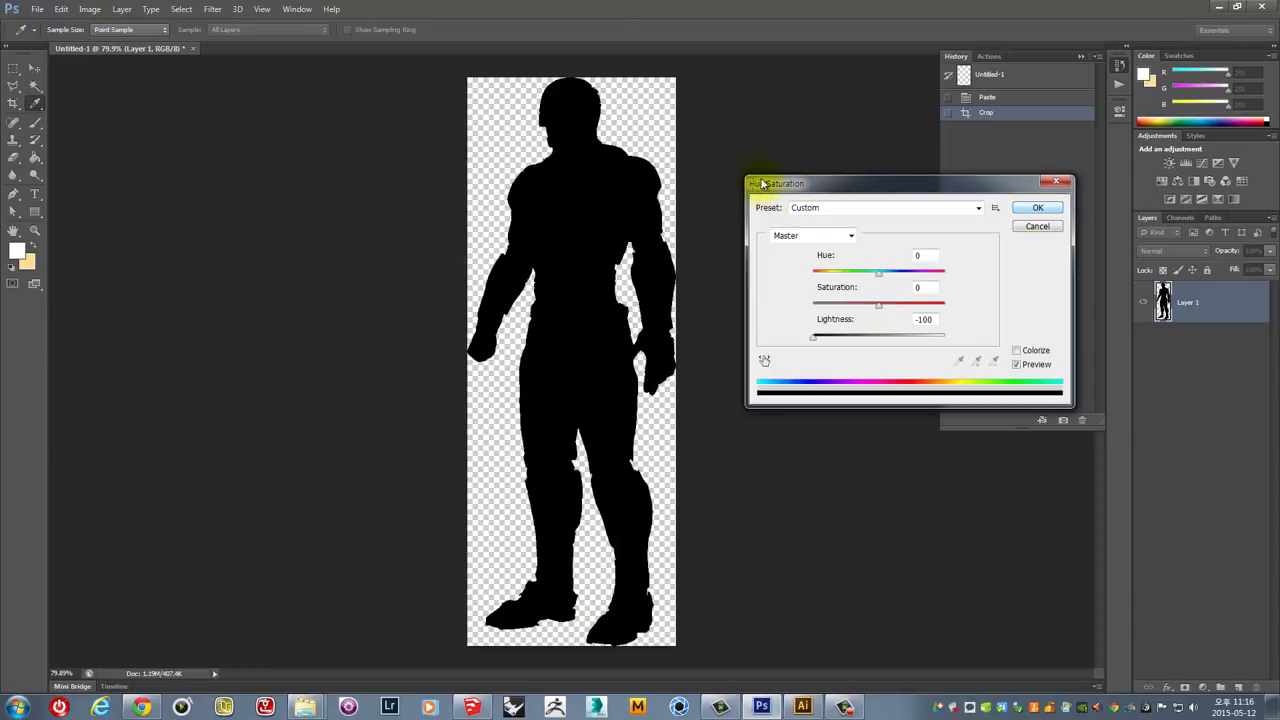
{"action": "left_click", "coordinate": [88, 12]}
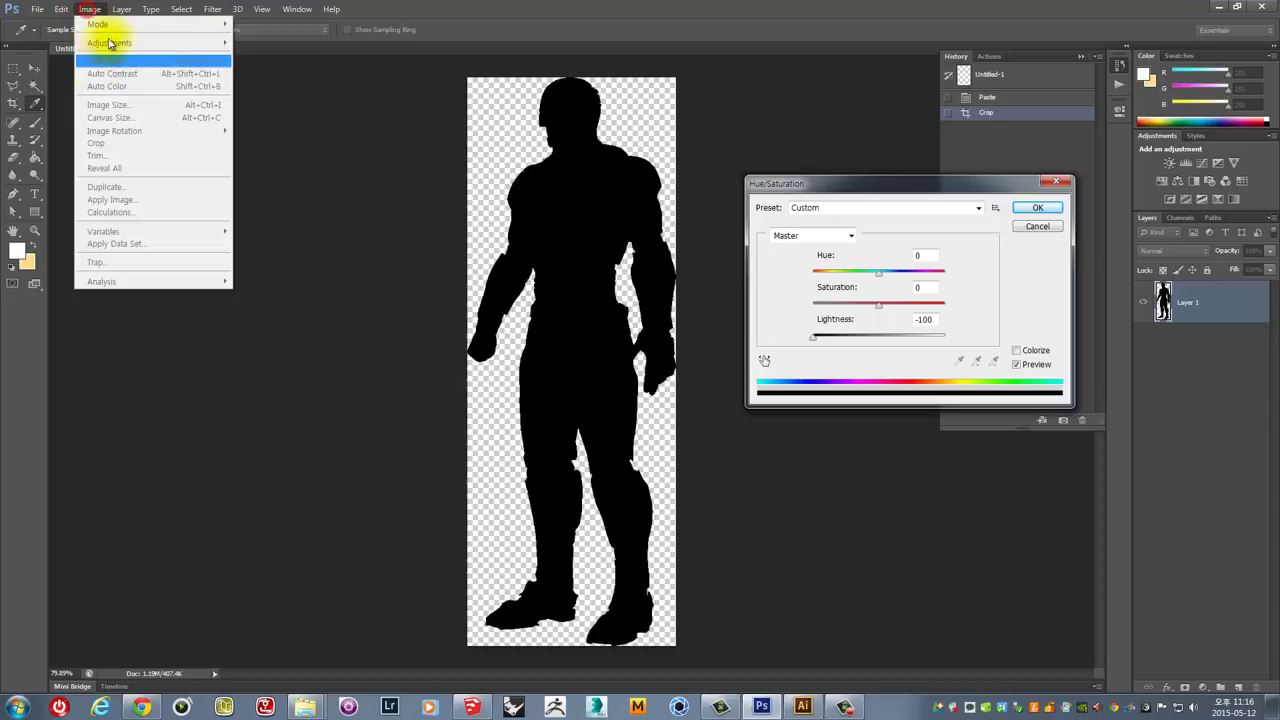
{"action": "left_click", "coordinate": [1037, 216]}
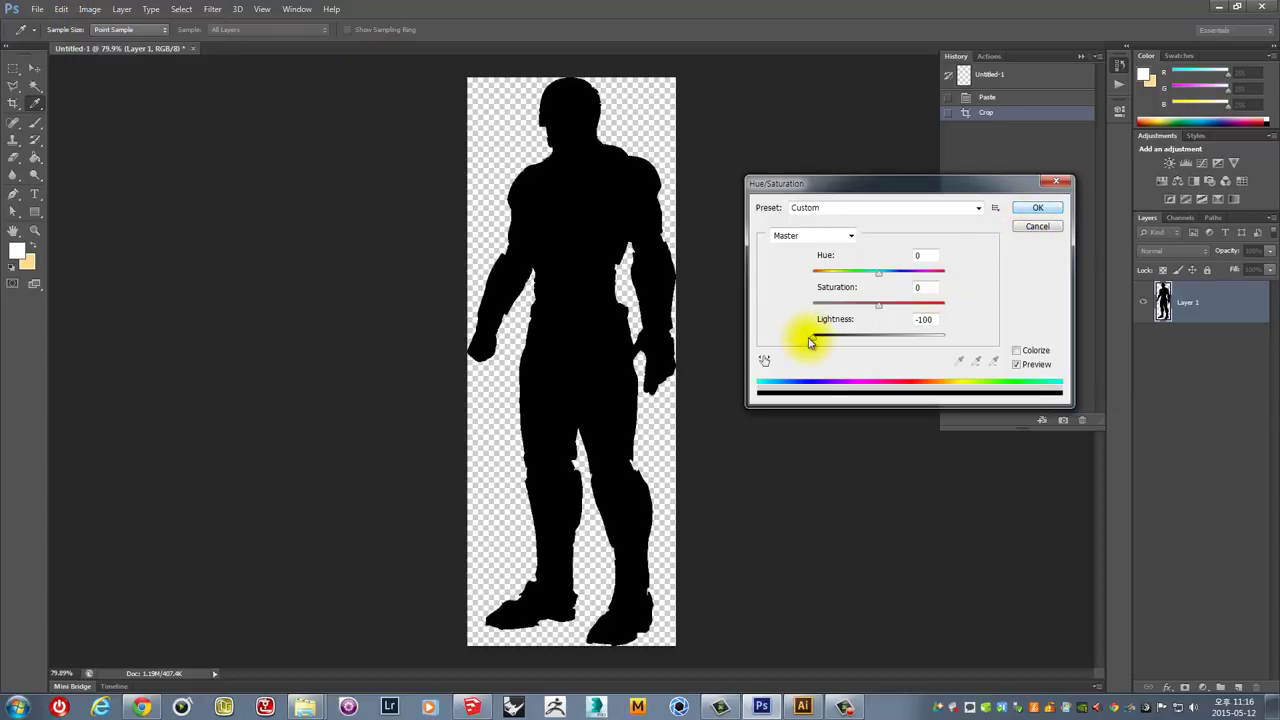
{"action": "left_click", "coordinate": [1040, 210]}
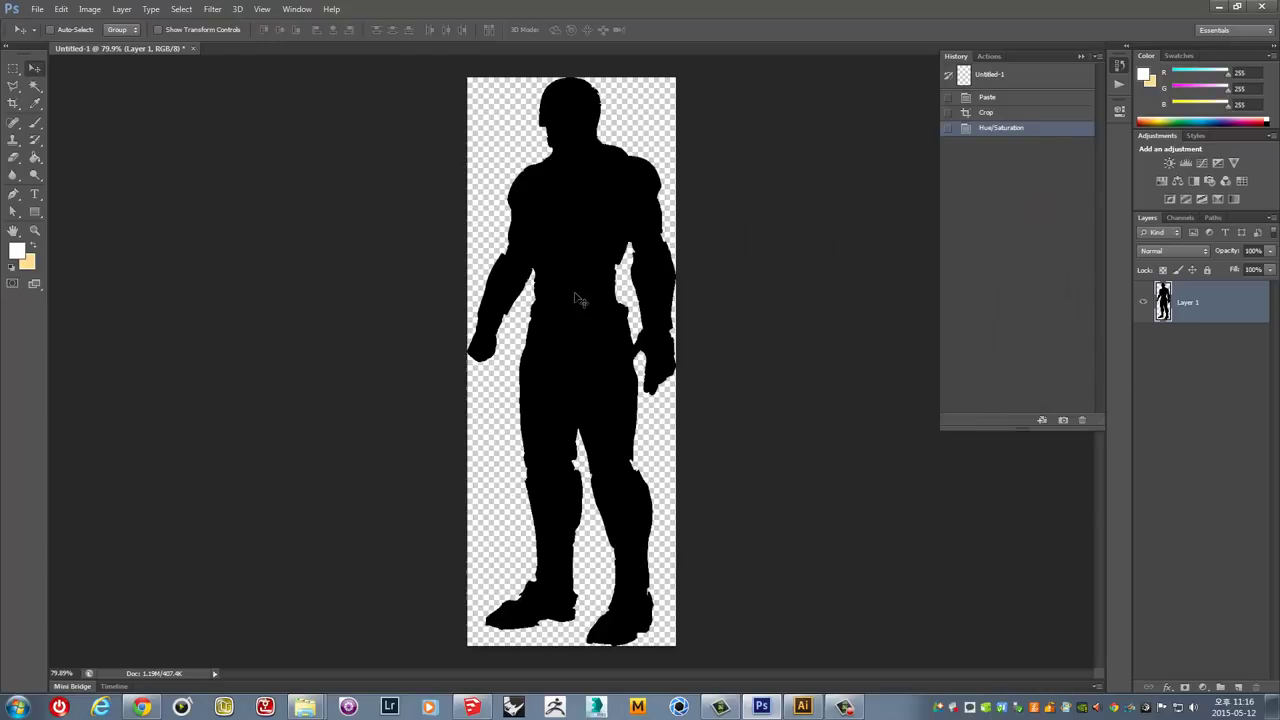
Save the silhouette as a JPEG over the existing robocap.jpg, accepting the JPEG options.
{"action": "key", "text": "ctrl+shift+s"}
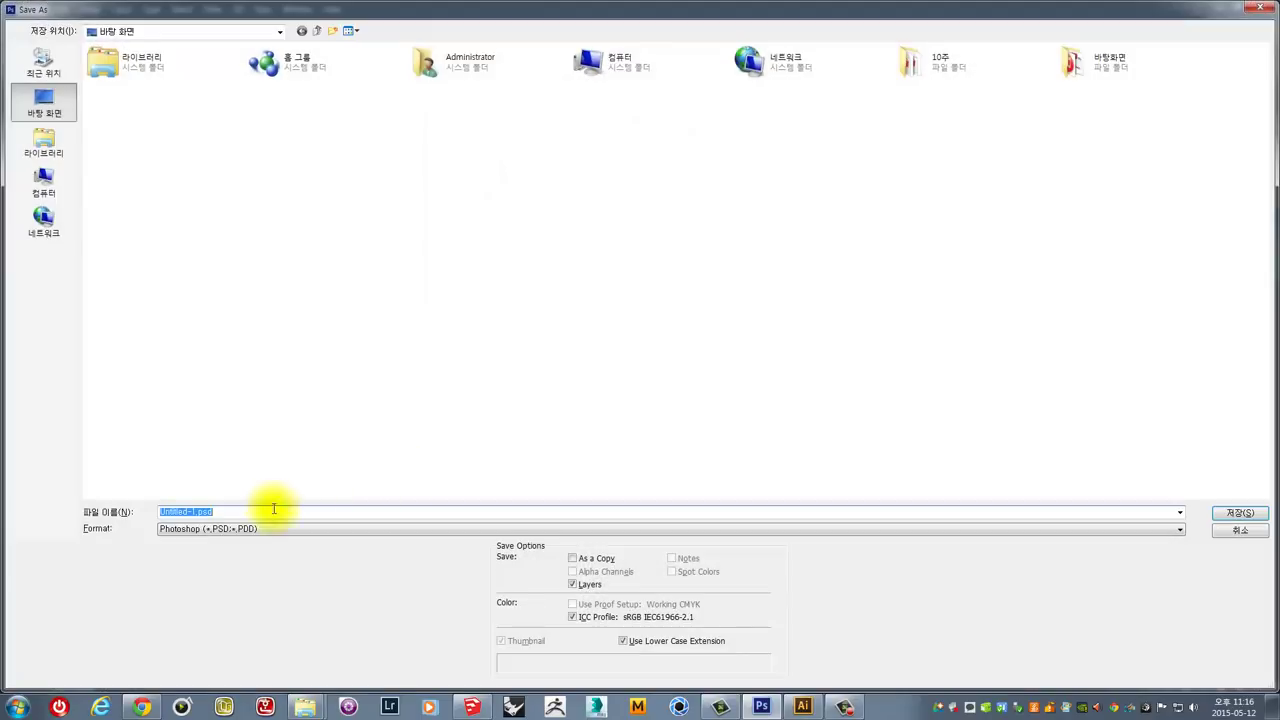
{"action": "left_click", "coordinate": [240, 528]}
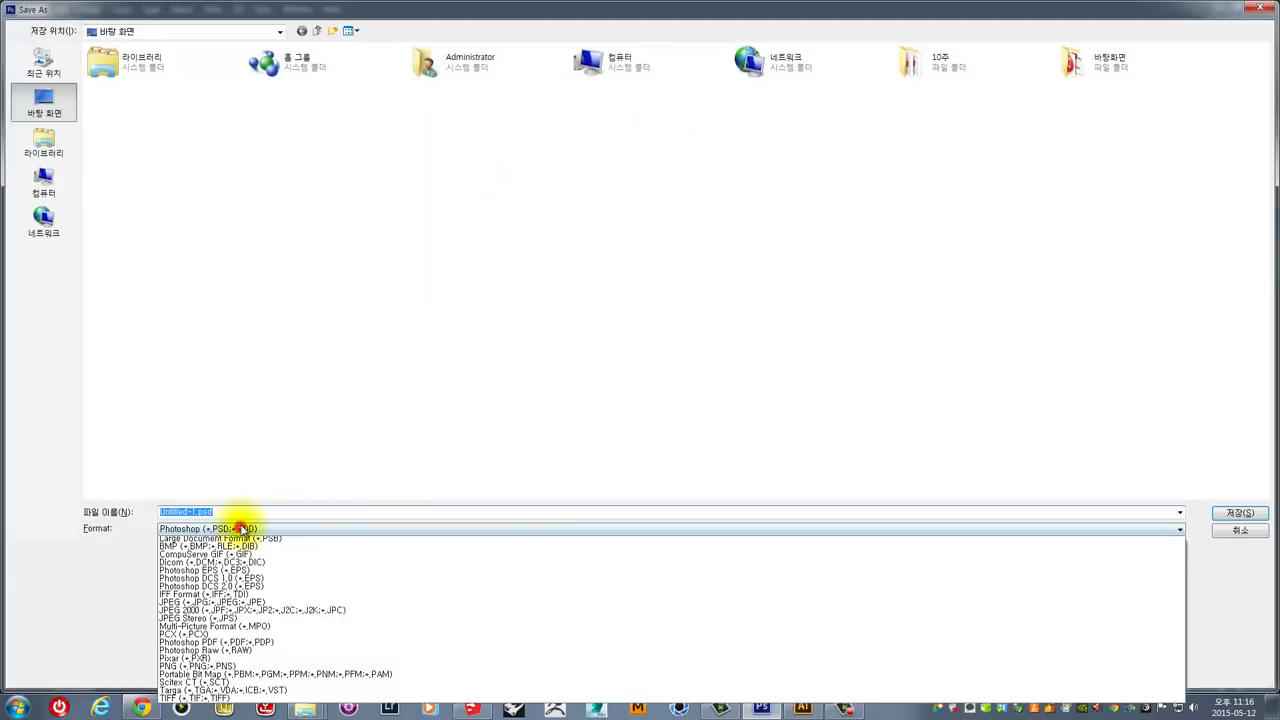
{"action": "left_click", "coordinate": [230, 612]}
{"action": "left_click", "coordinate": [295, 98]}
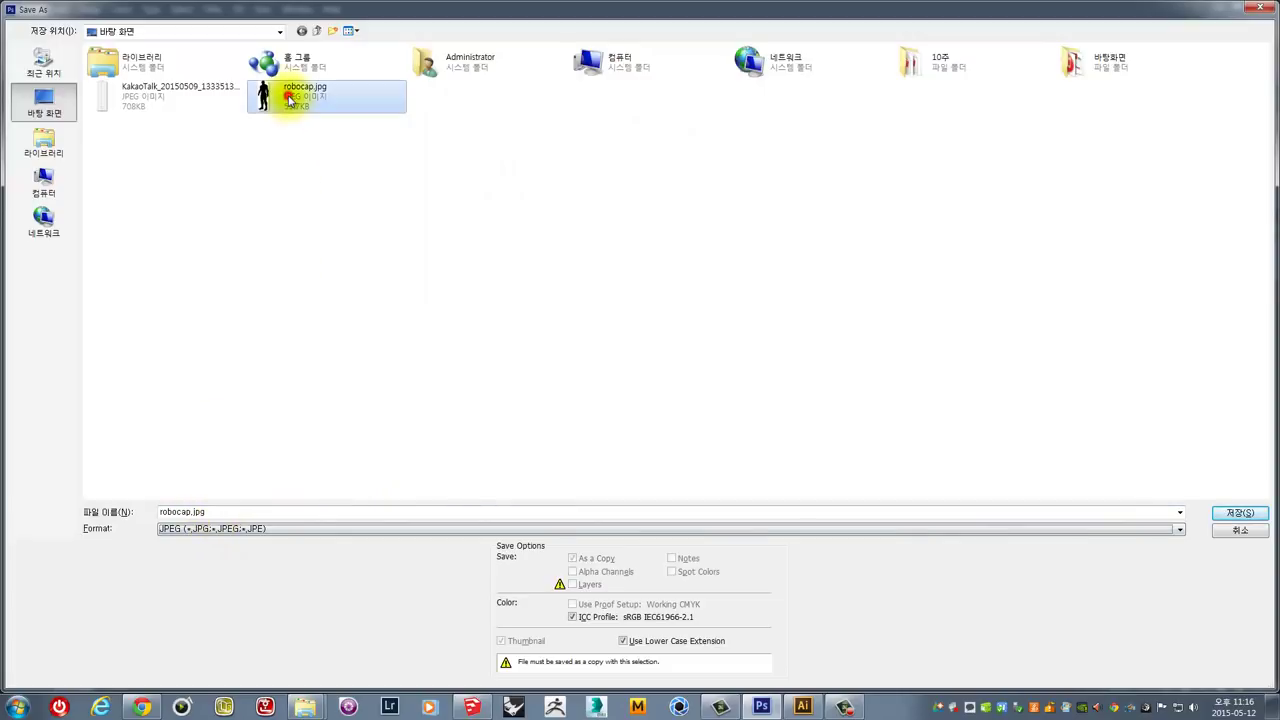
{"action": "left_click", "coordinate": [1238, 512]}
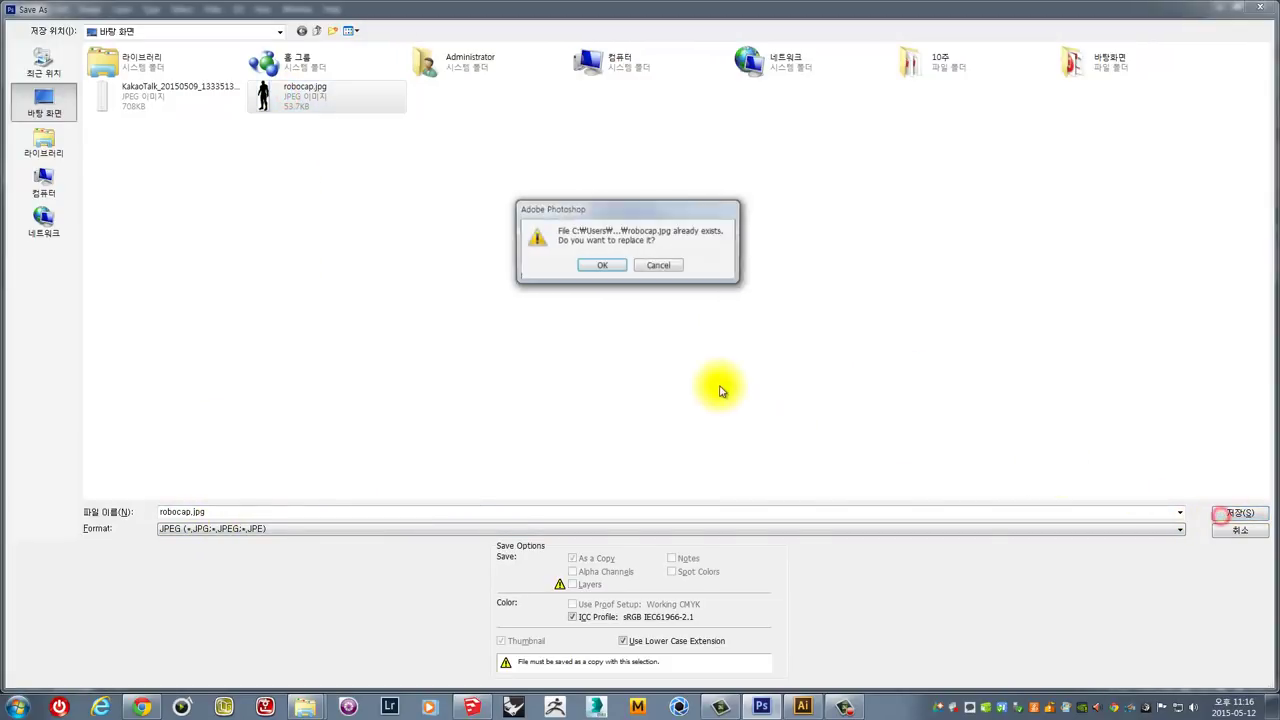
{"action": "left_click", "coordinate": [603, 267]}
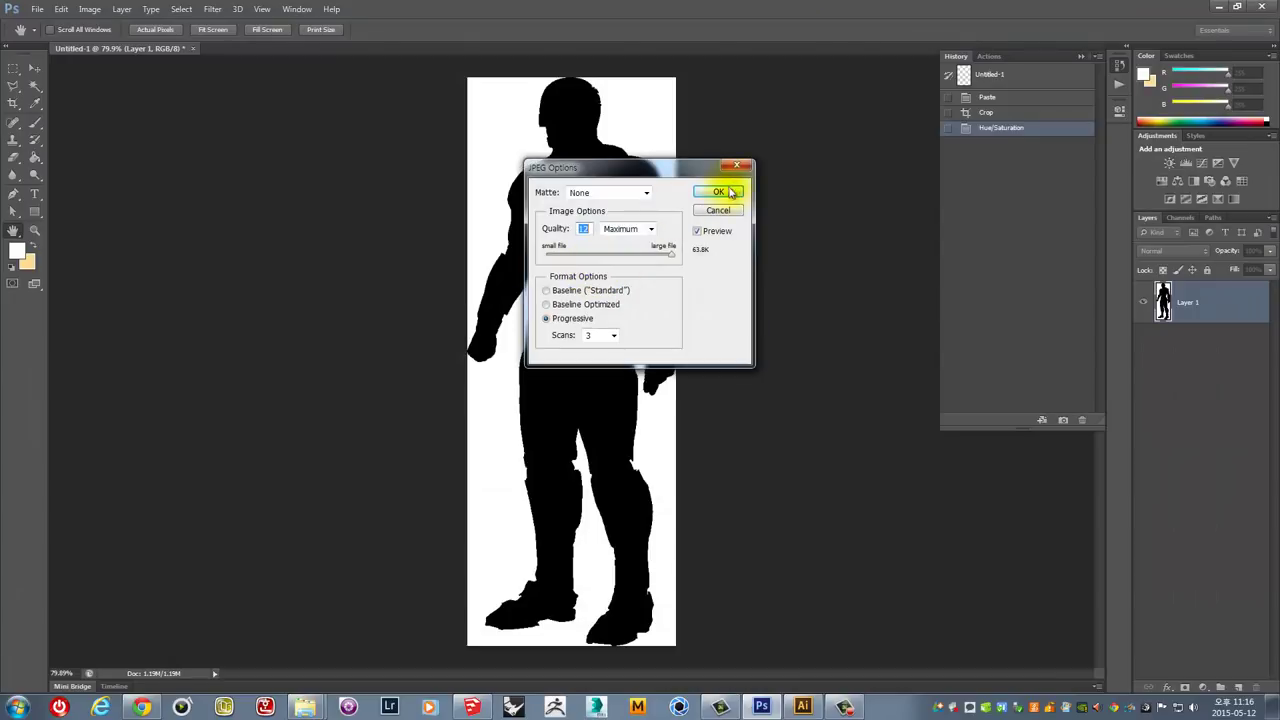
{"action": "left_click", "coordinate": [727, 192]}
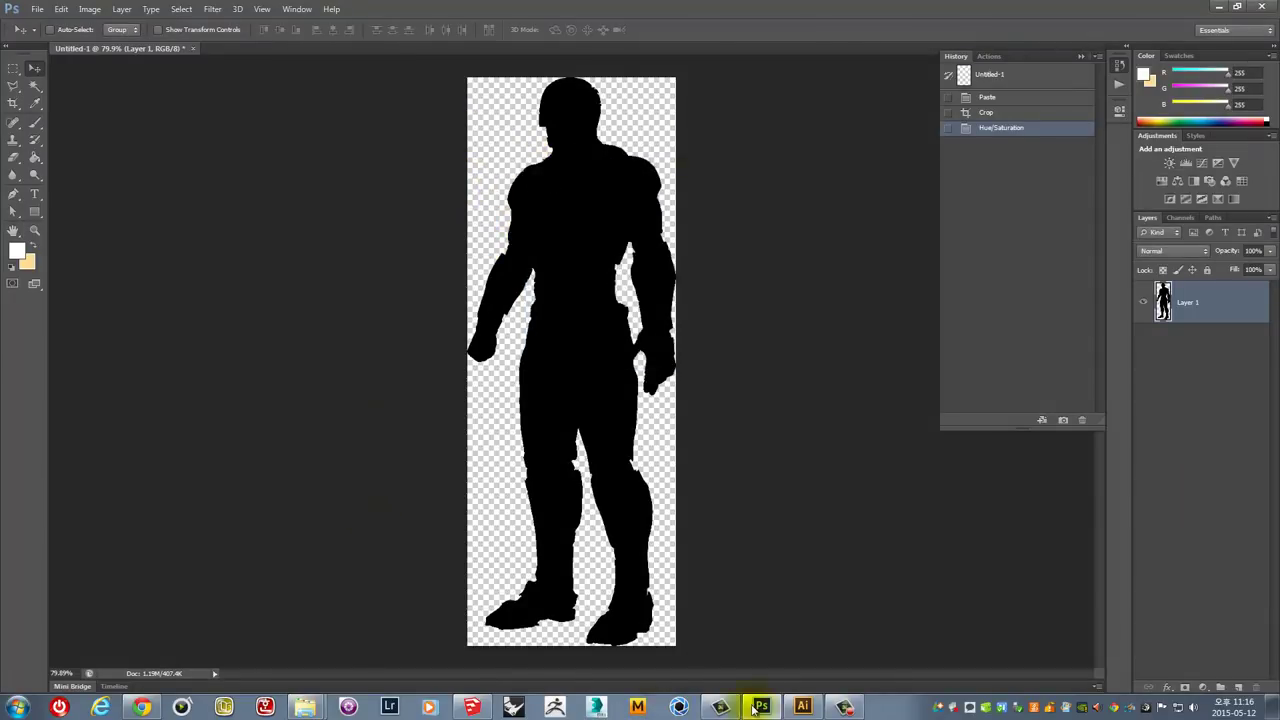
In Illustrator, select all and delete the old silhouette from the artboard.
{"action": "left_click", "coordinate": [805, 707]}
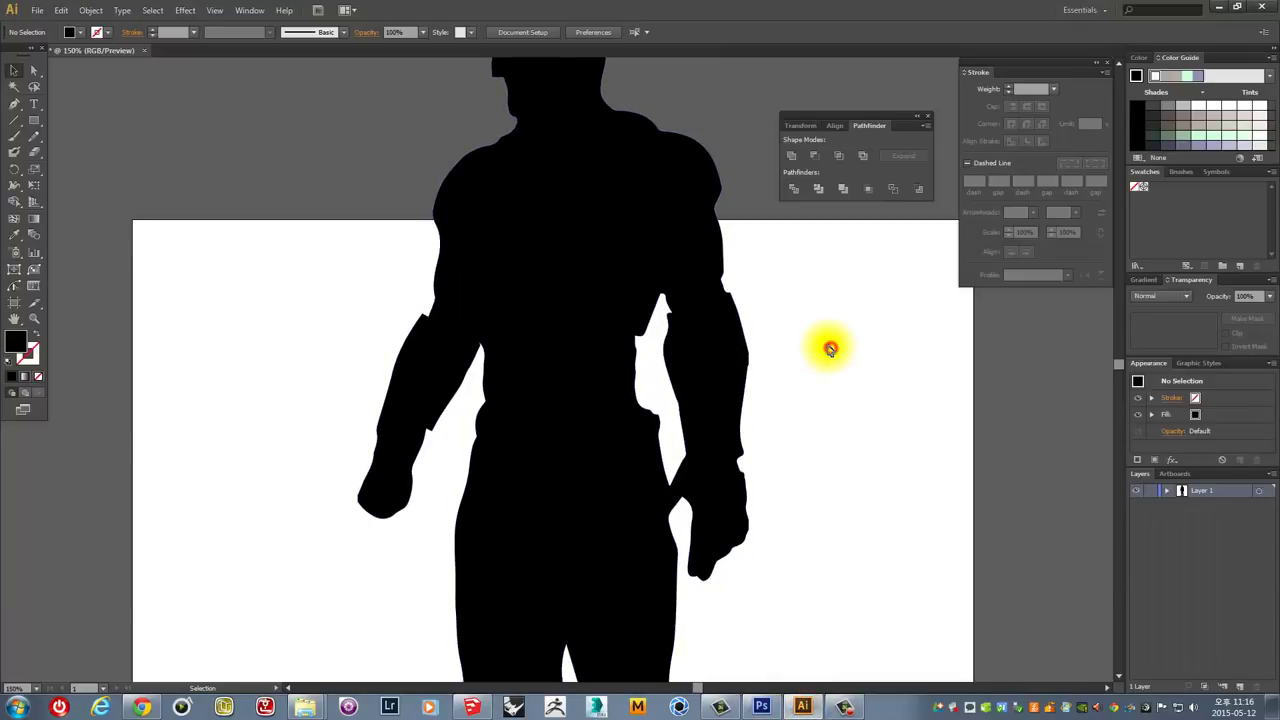
{"action": "key", "text": "ctrl+a"}
{"action": "key", "text": "Delete"}
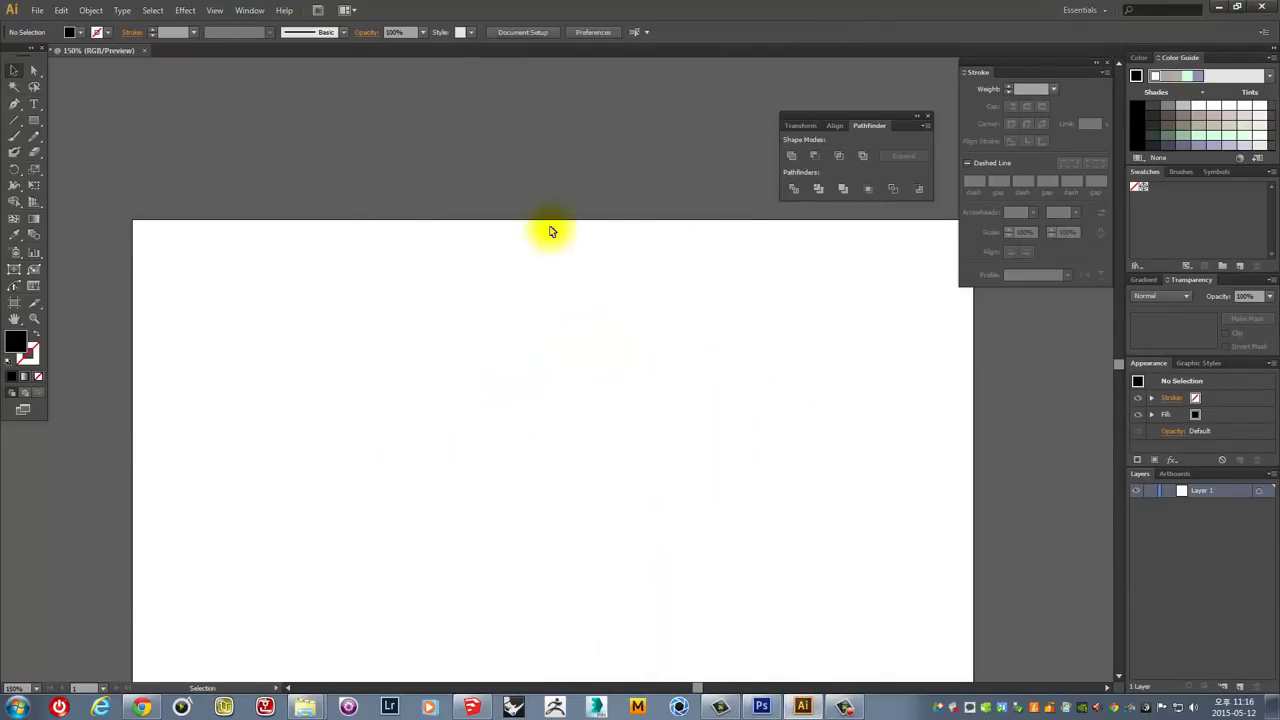
Open robocap.jpg, then close both robocap.jpg documents without saving changes.
{"action": "left_click", "coordinate": [37, 10]}
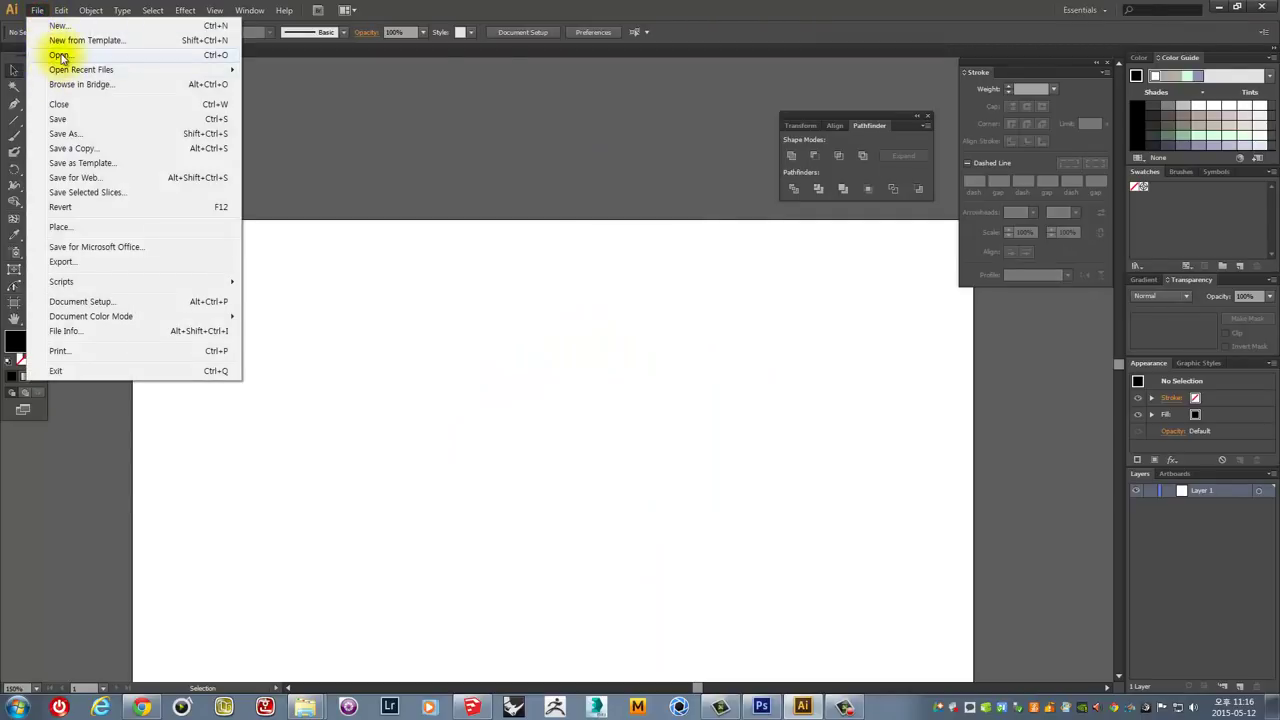
{"action": "left_click", "coordinate": [60, 55]}
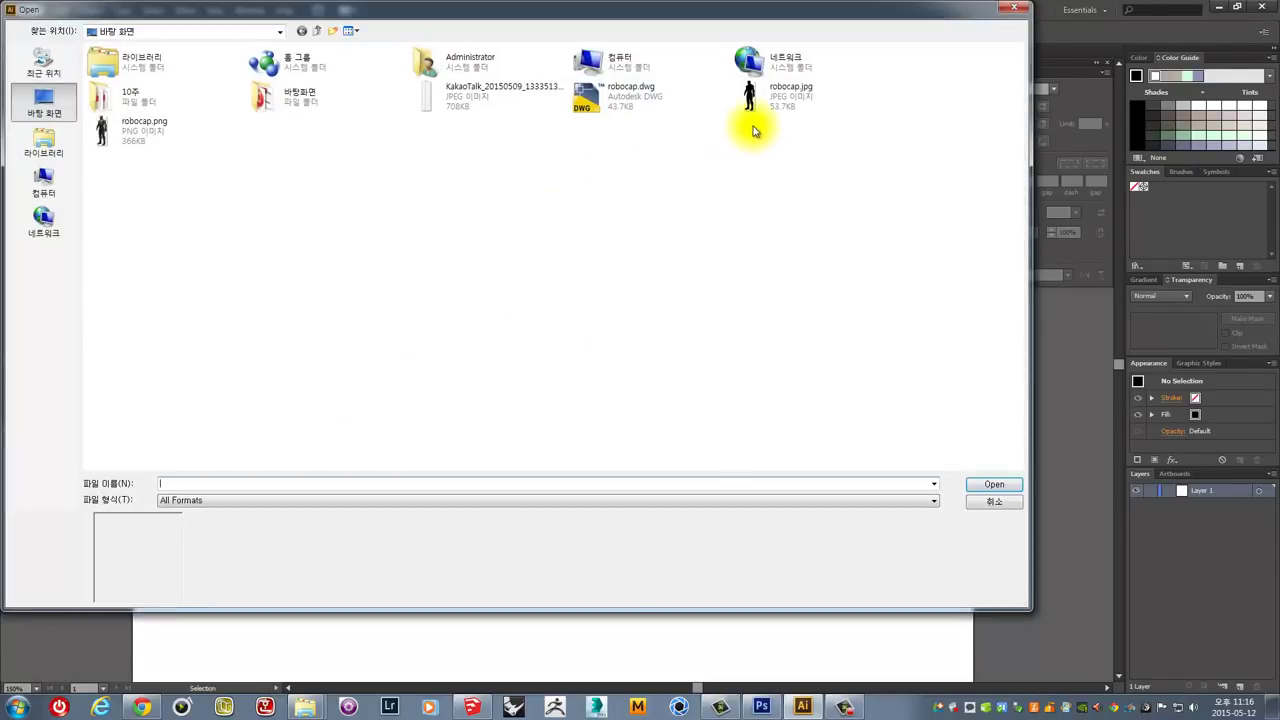
{"action": "left_click", "coordinate": [780, 98]}
{"action": "left_click", "coordinate": [990, 484]}
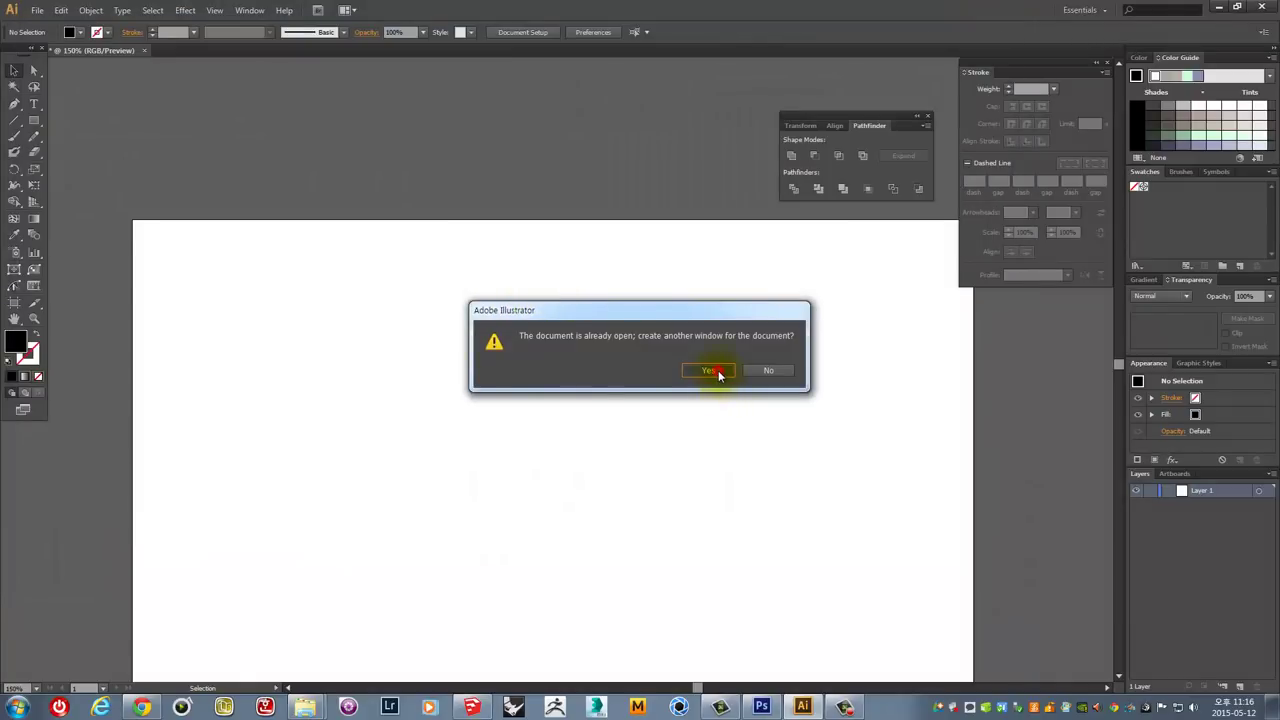
{"action": "left_click", "coordinate": [709, 371]}
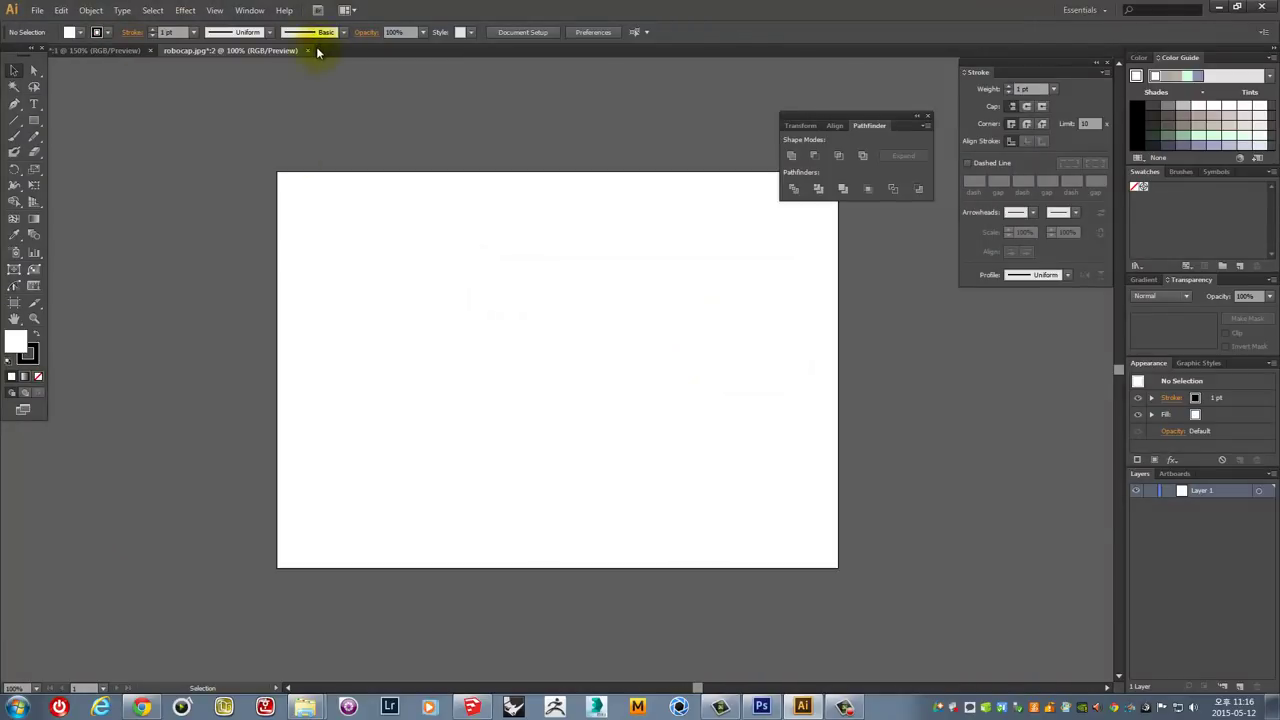
{"action": "left_click", "coordinate": [308, 50]}
{"action": "left_click", "coordinate": [145, 50]}
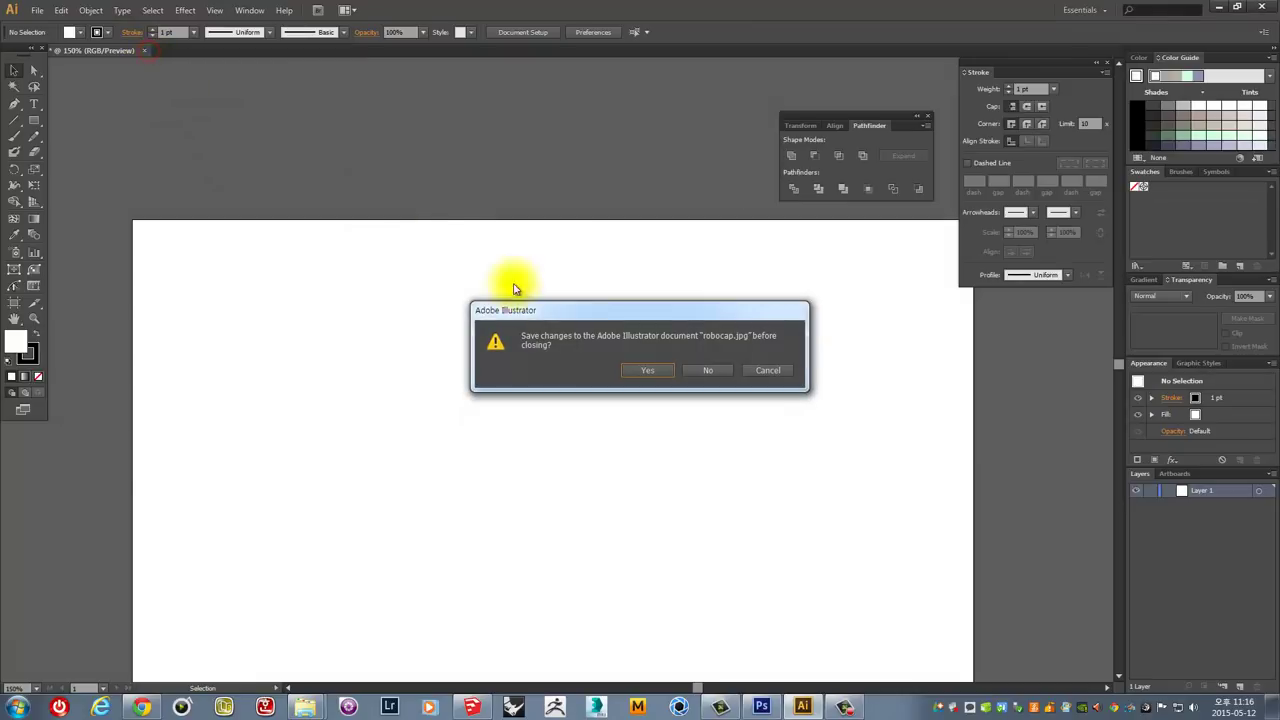
{"action": "left_click", "coordinate": [706, 371]}
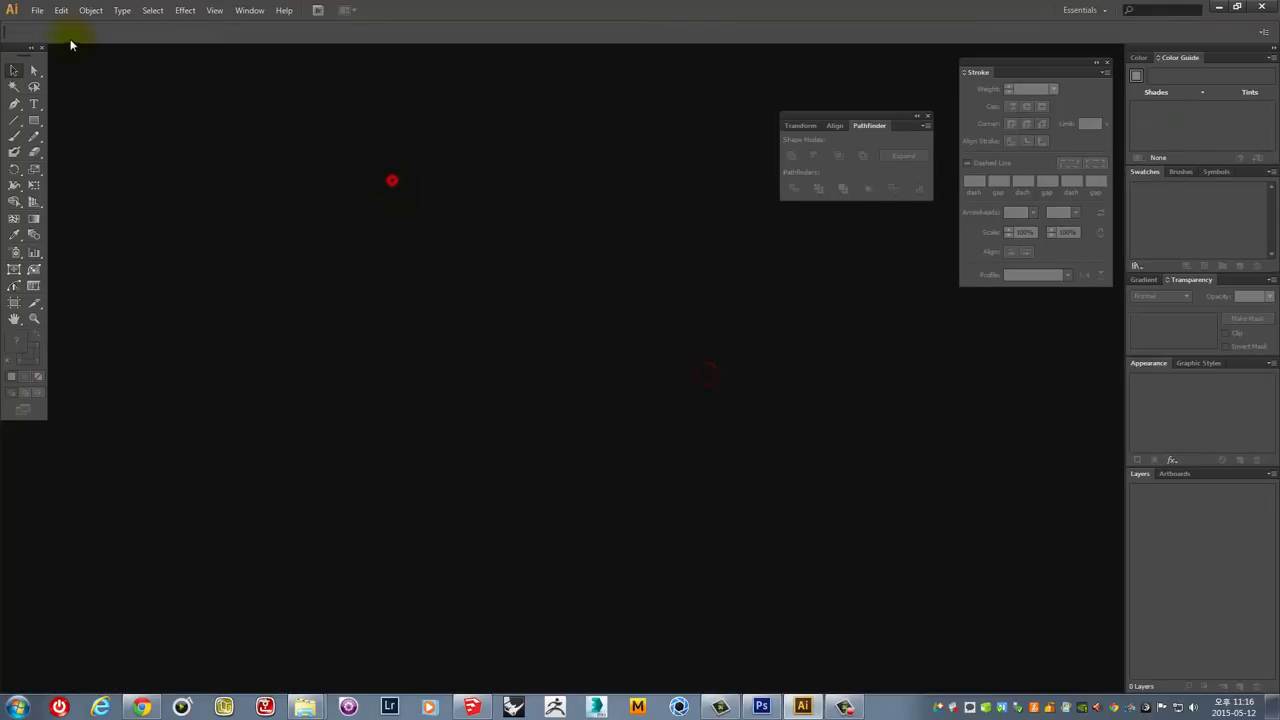
Reopen the updated robocap.jpg, zoom out to fit it, and select the silhouette image.
{"action": "left_click", "coordinate": [35, 14]}
{"action": "left_click", "coordinate": [57, 50]}
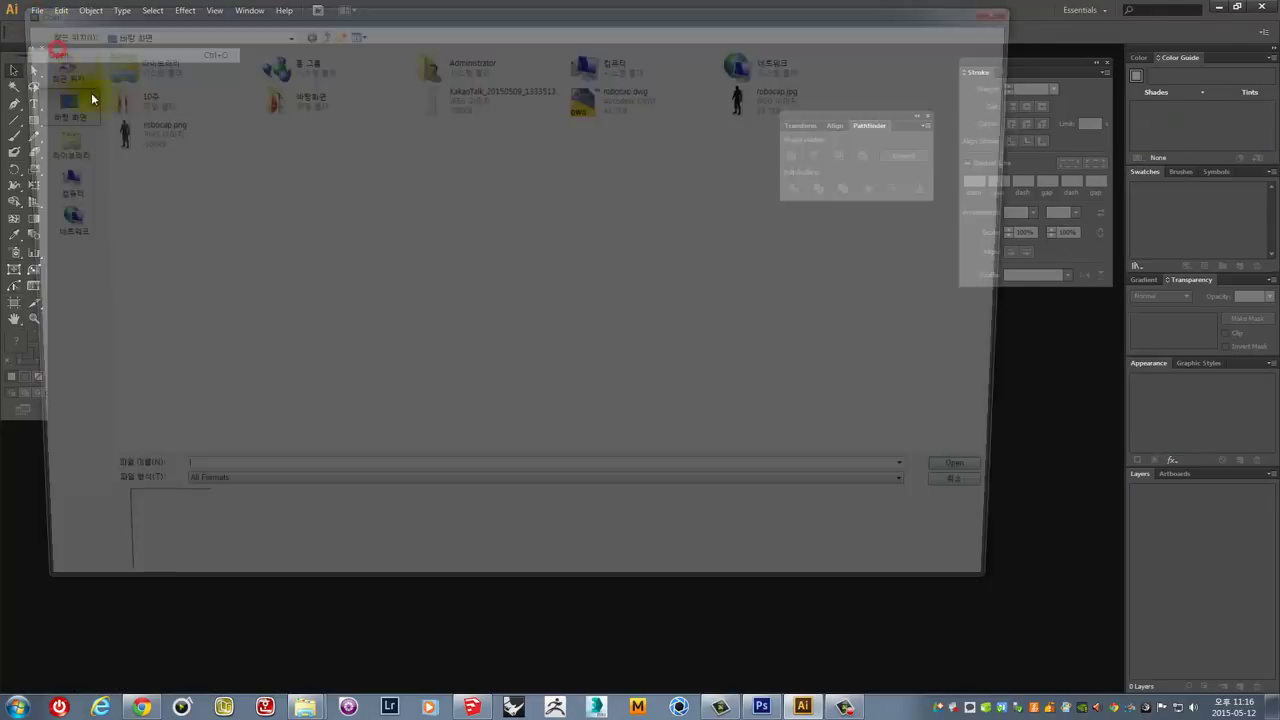
{"action": "left_click", "coordinate": [749, 94]}
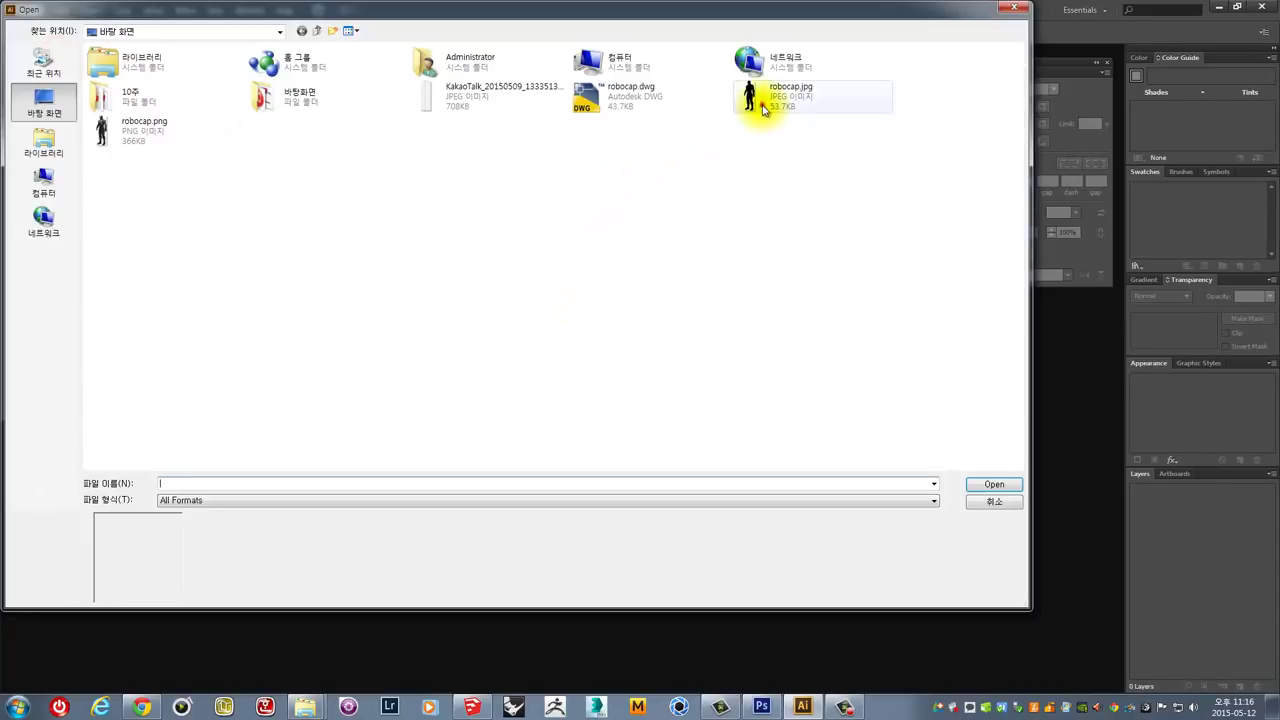
{"action": "left_click", "coordinate": [993, 484]}
{"action": "key", "text": "ctrl+minus"}
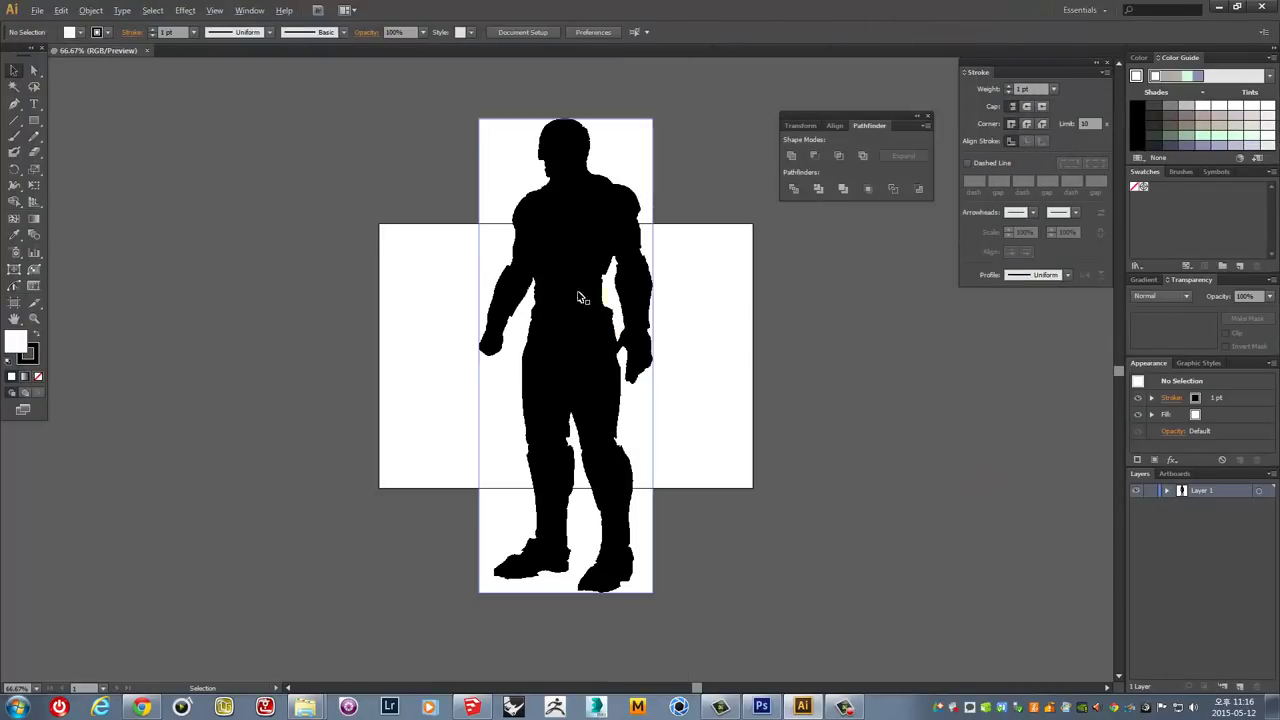
{"action": "scroll", "coordinate": [561, 116], "scroll_direction": "up", "scroll_amount": 2, "text": "alt"}
{"action": "scroll", "coordinate": [561, 116], "scroll_direction": "up", "scroll_amount": 1, "text": "alt"}
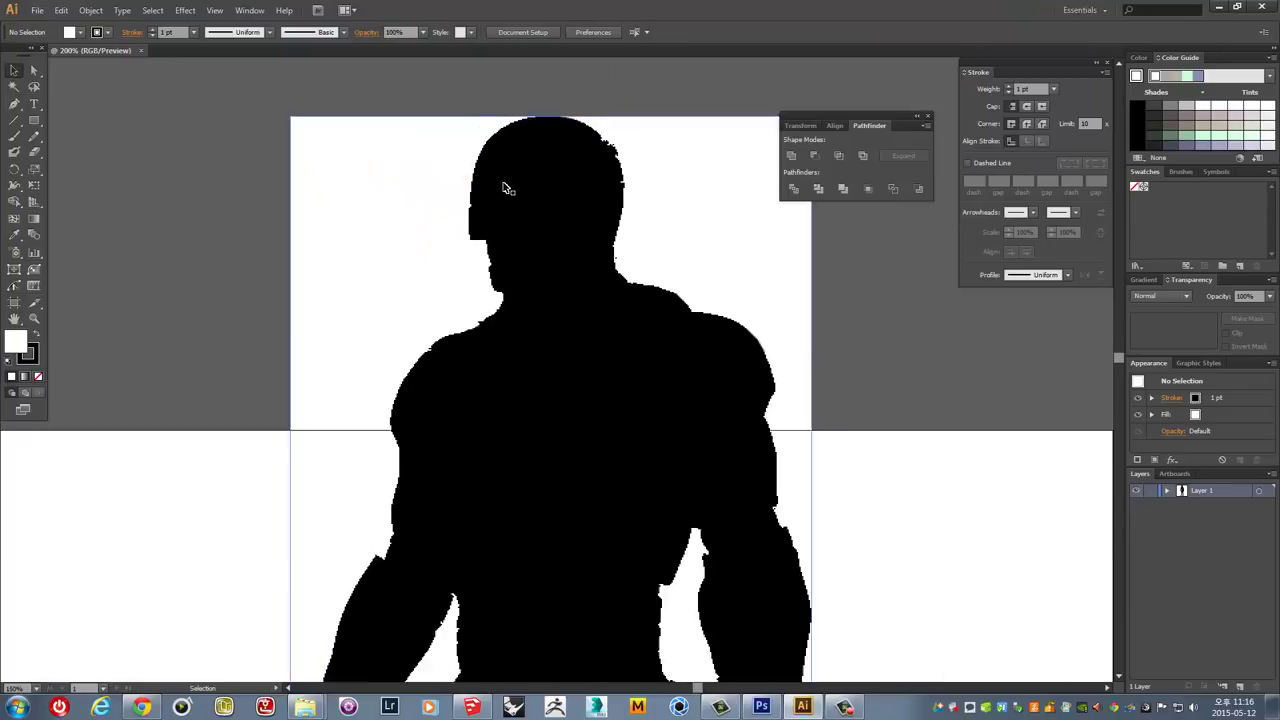
{"action": "scroll", "coordinate": [495, 150], "scroll_direction": "up", "scroll_amount": 6, "text": "alt"}
{"action": "scroll", "coordinate": [513, 181], "scroll_direction": "down", "scroll_amount": 4, "text": "alt"}
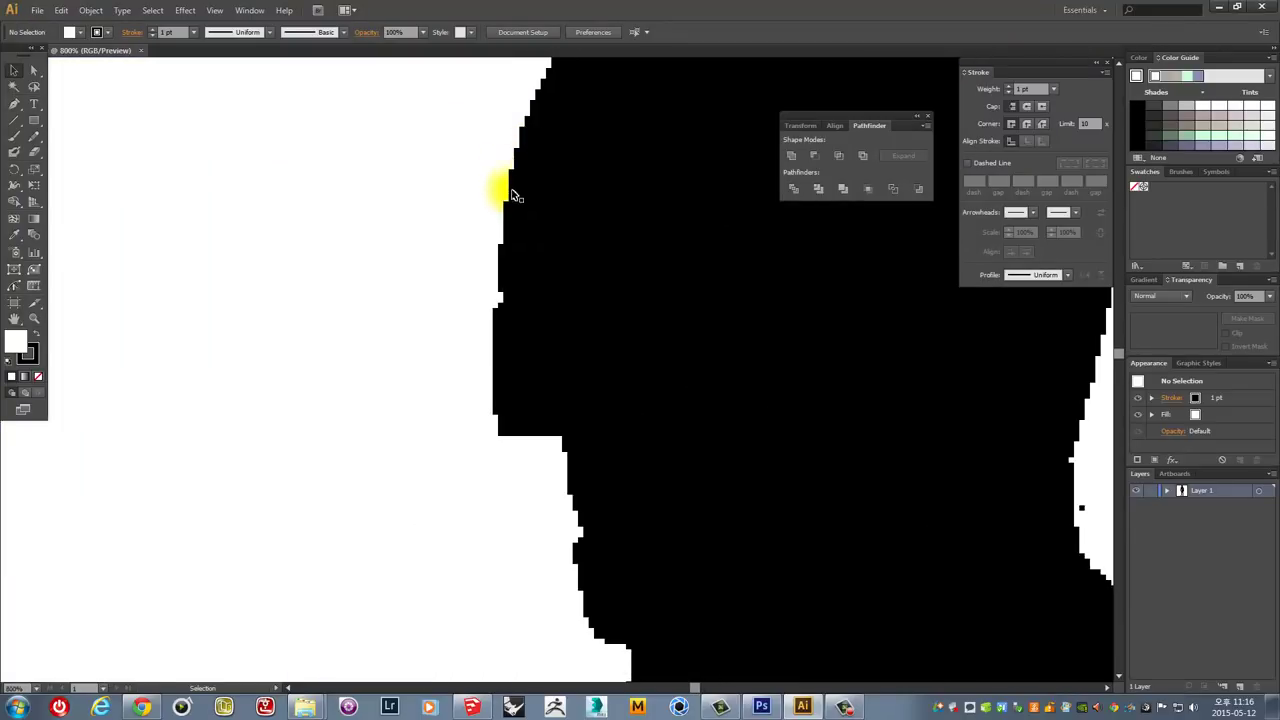
{"action": "scroll", "coordinate": [500, 314], "scroll_direction": "down", "scroll_amount": 1, "text": "alt"}
{"action": "scroll", "coordinate": [505, 315], "scroll_direction": "down", "scroll_amount": 1, "text": "alt"}
{"action": "scroll", "coordinate": [503, 314], "scroll_direction": "down", "scroll_amount": 1, "text": "alt"}
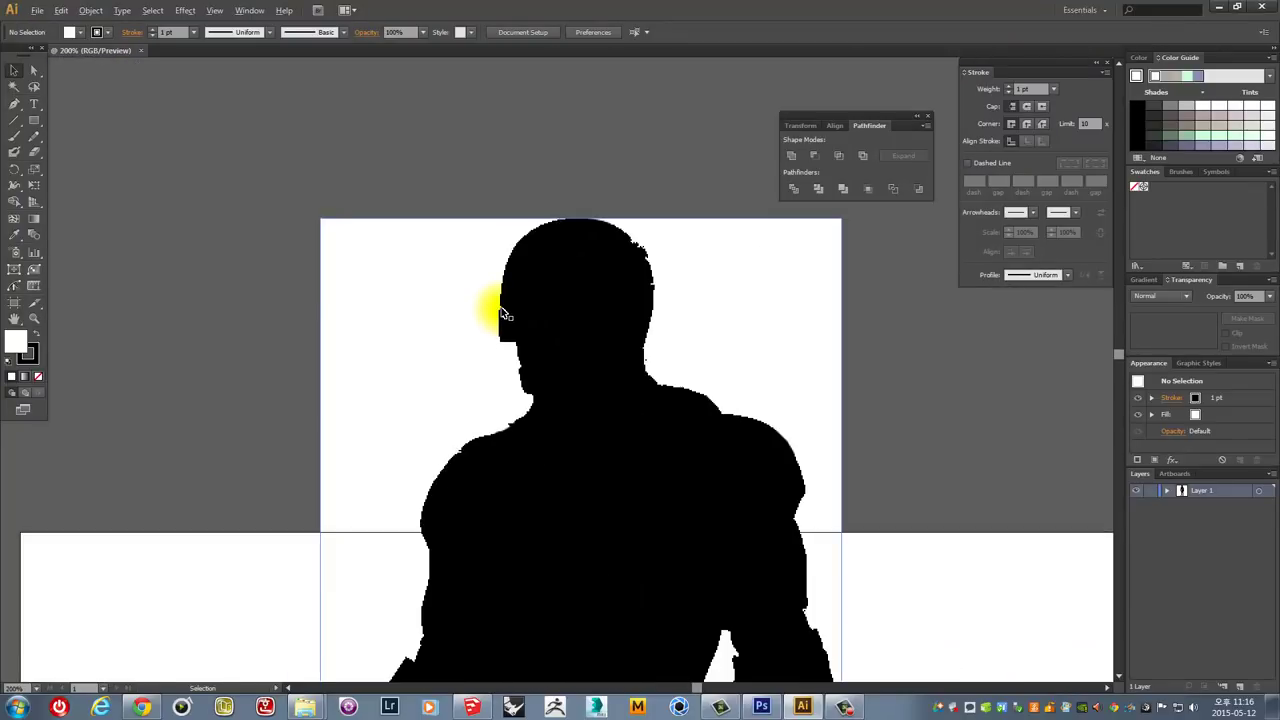
{"action": "scroll", "coordinate": [503, 312], "scroll_direction": "up", "scroll_amount": 1, "text": "alt"}
{"action": "left_click", "coordinate": [423, 150]}
Run Image Trace on the selected silhouette image to convert it into a tracing.
{"action": "left_click", "coordinate": [505, 331]}
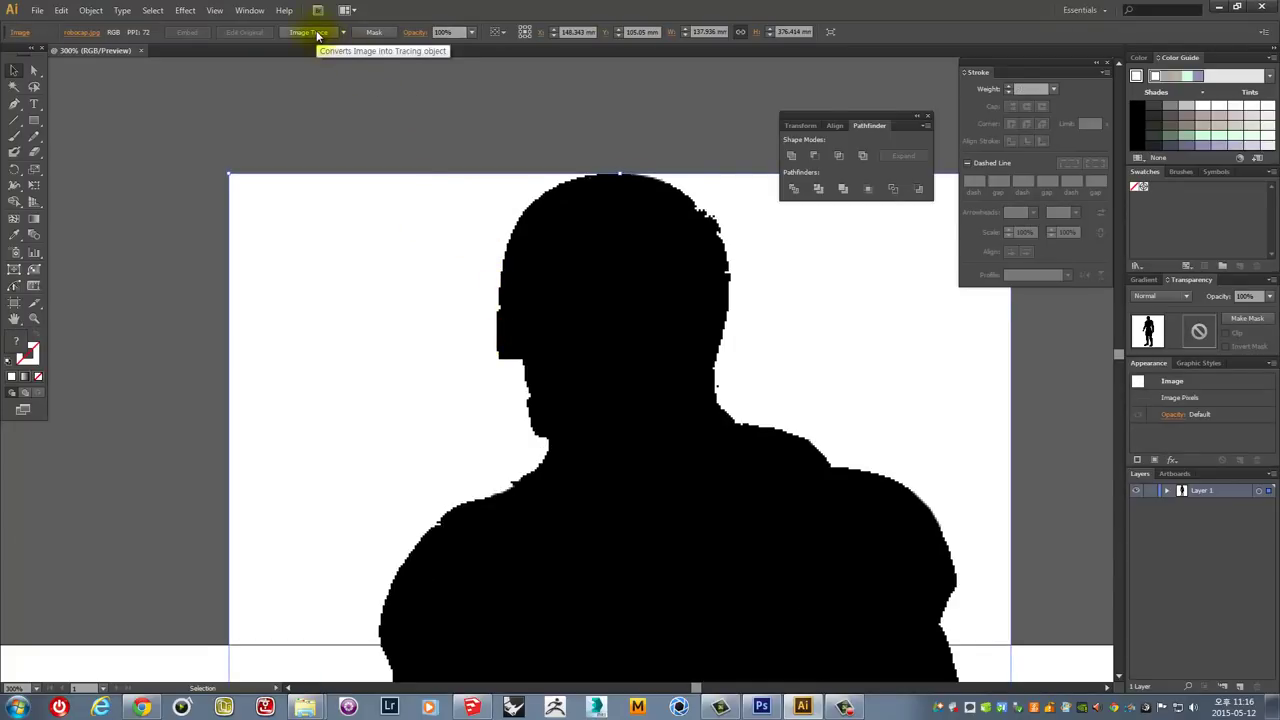
{"action": "left_click", "coordinate": [91, 11]}
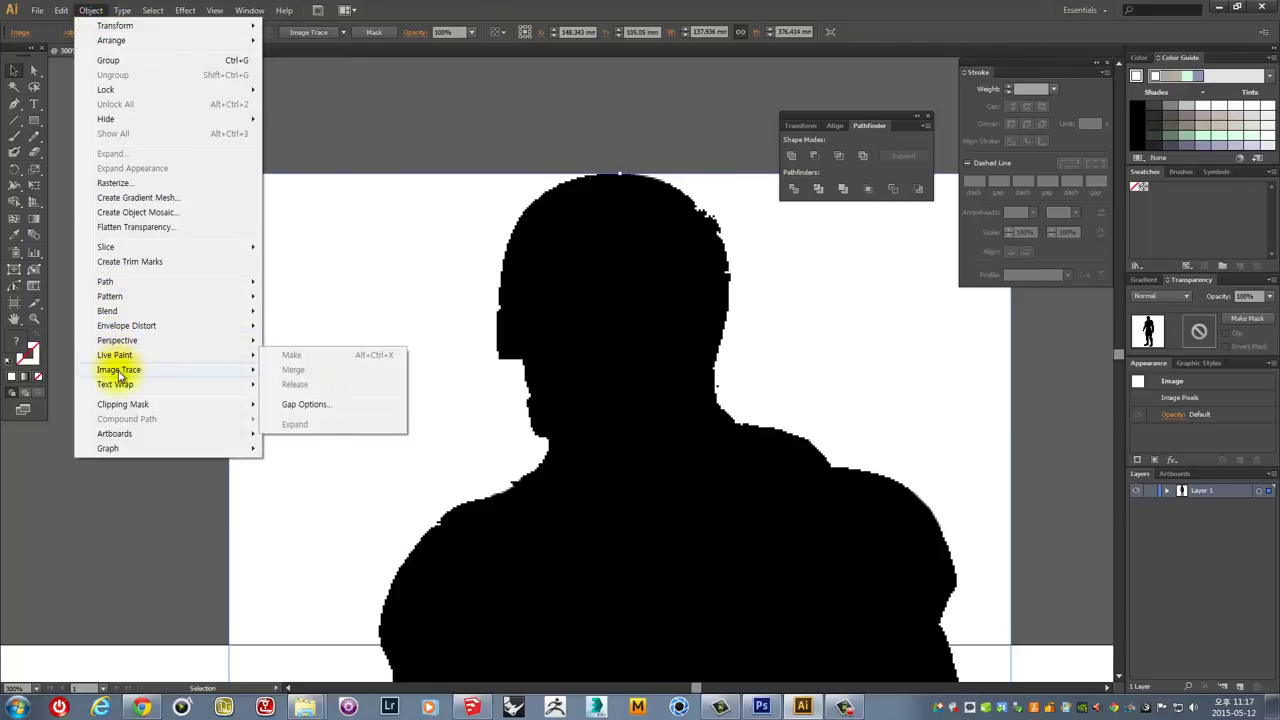
{"action": "mouse_move", "coordinate": [119, 370]}
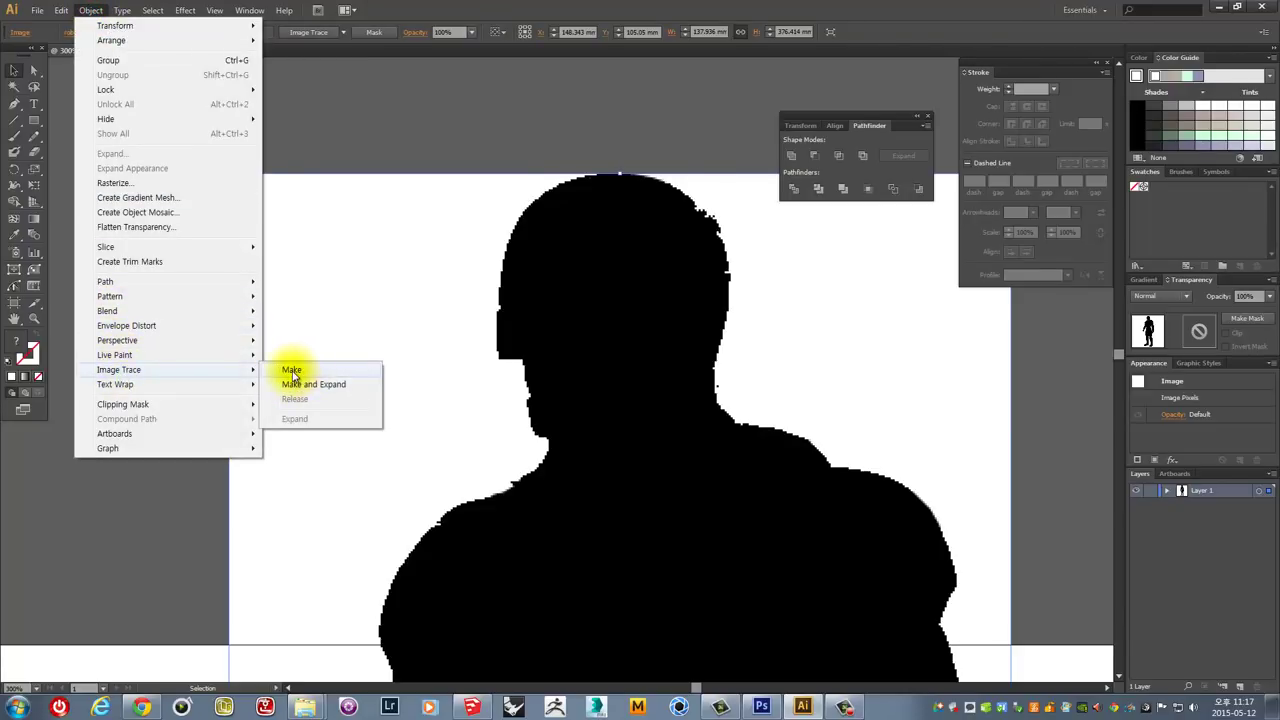
{"action": "left_click", "coordinate": [291, 371]}
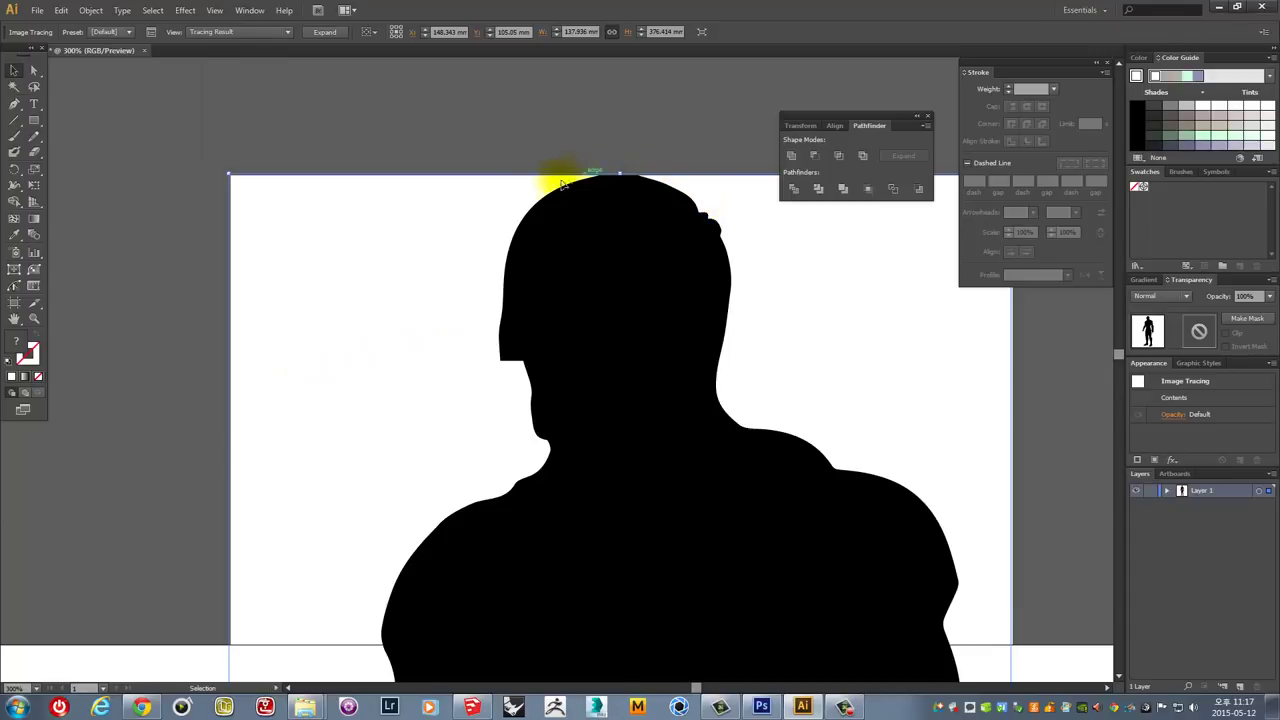
{"action": "scroll", "coordinate": [558, 158], "scroll_direction": "up", "scroll_amount": 1, "text": "alt"}
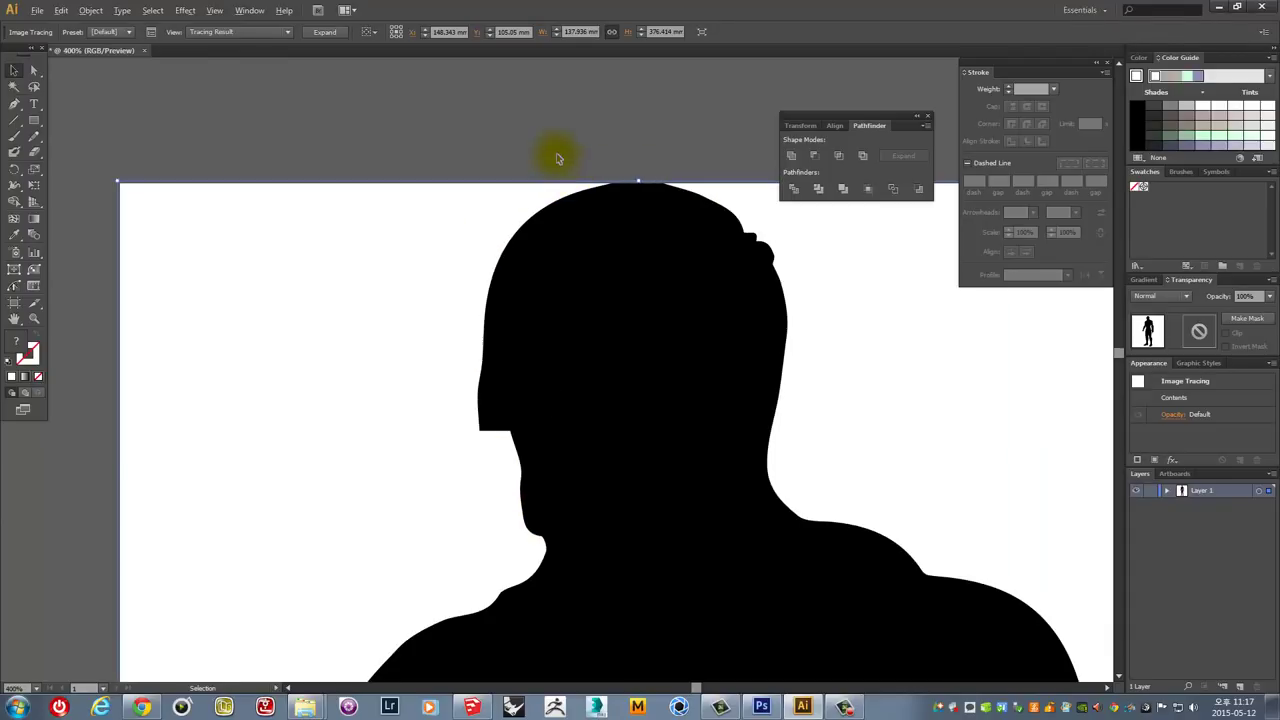
{"action": "scroll", "coordinate": [623, 214], "scroll_direction": "up", "scroll_amount": 1, "text": "alt"}
{"action": "scroll", "coordinate": [623, 166], "scroll_direction": "up", "scroll_amount": 1, "text": "alt"}
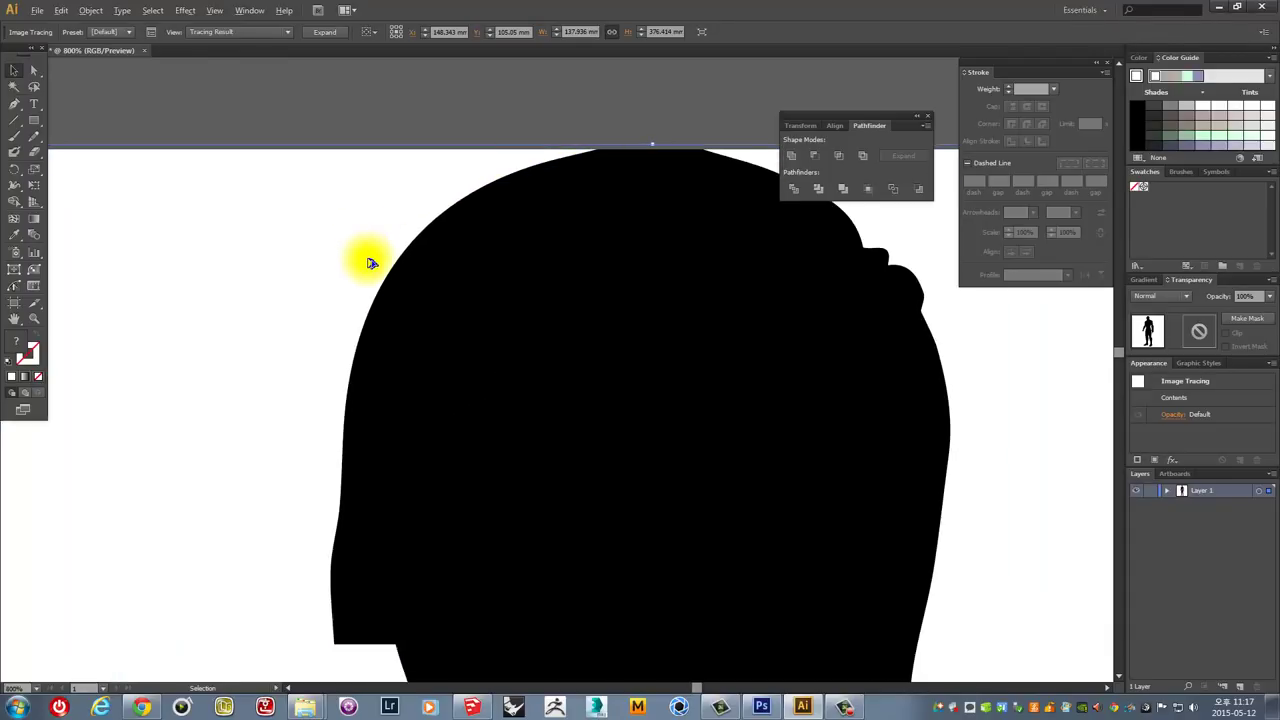
{"action": "scroll", "coordinate": [371, 260], "scroll_direction": "down", "scroll_amount": 4, "text": "alt"}
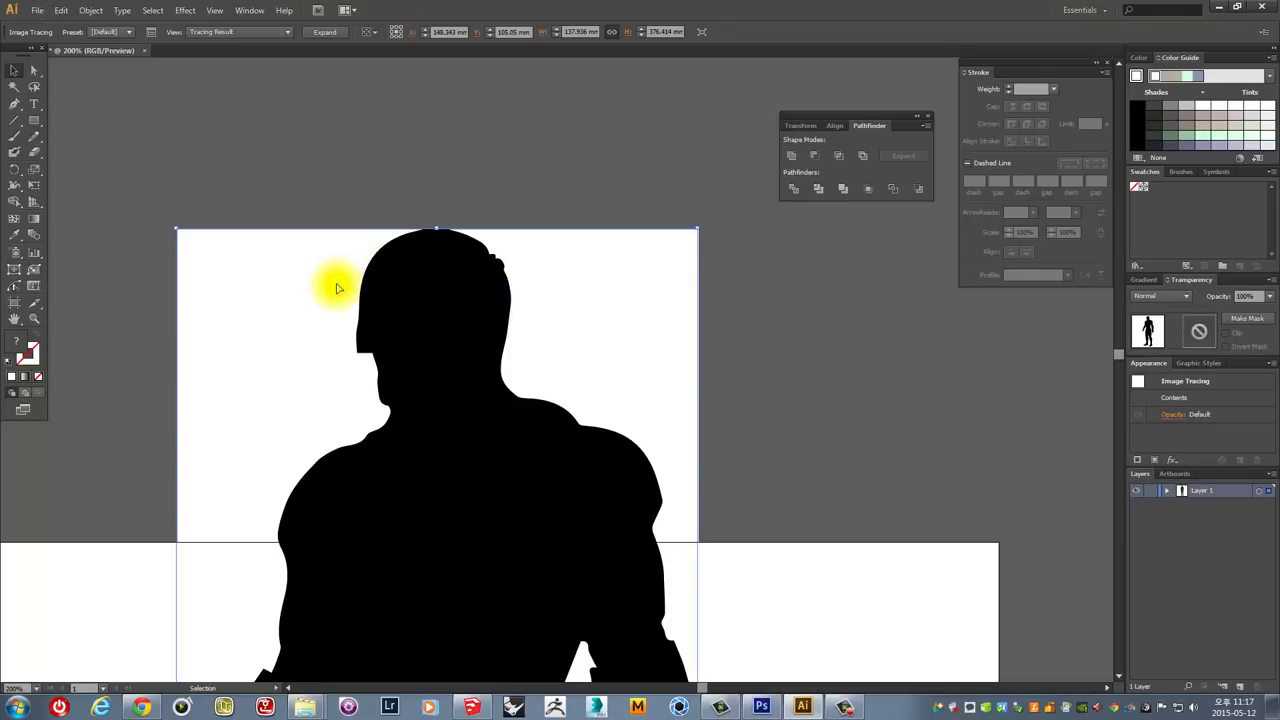
Dismiss the context menus, deselect everything, and select the traced silhouette object.
{"action": "right_click", "coordinate": [335, 268]}
{"action": "mouse_move", "coordinate": [372, 366]}
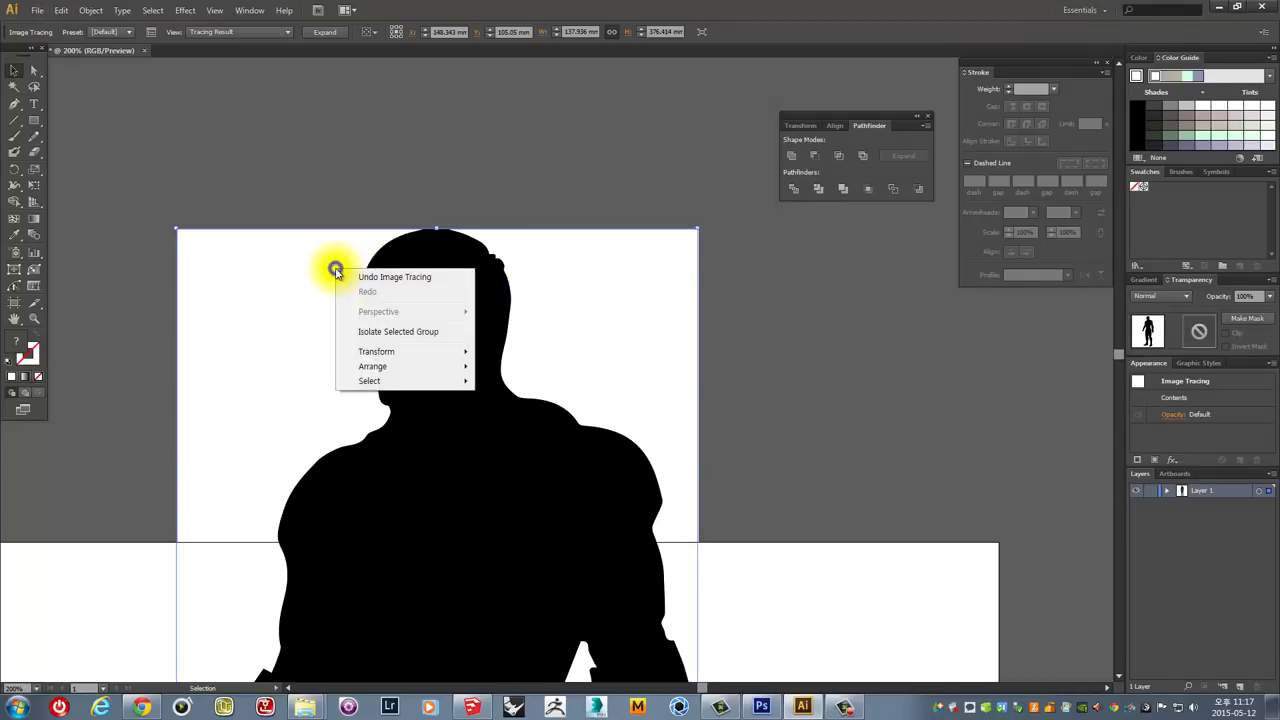
{"action": "left_click", "coordinate": [257, 251]}
{"action": "left_click", "coordinate": [248, 295]}
{"action": "right_click", "coordinate": [257, 296]}
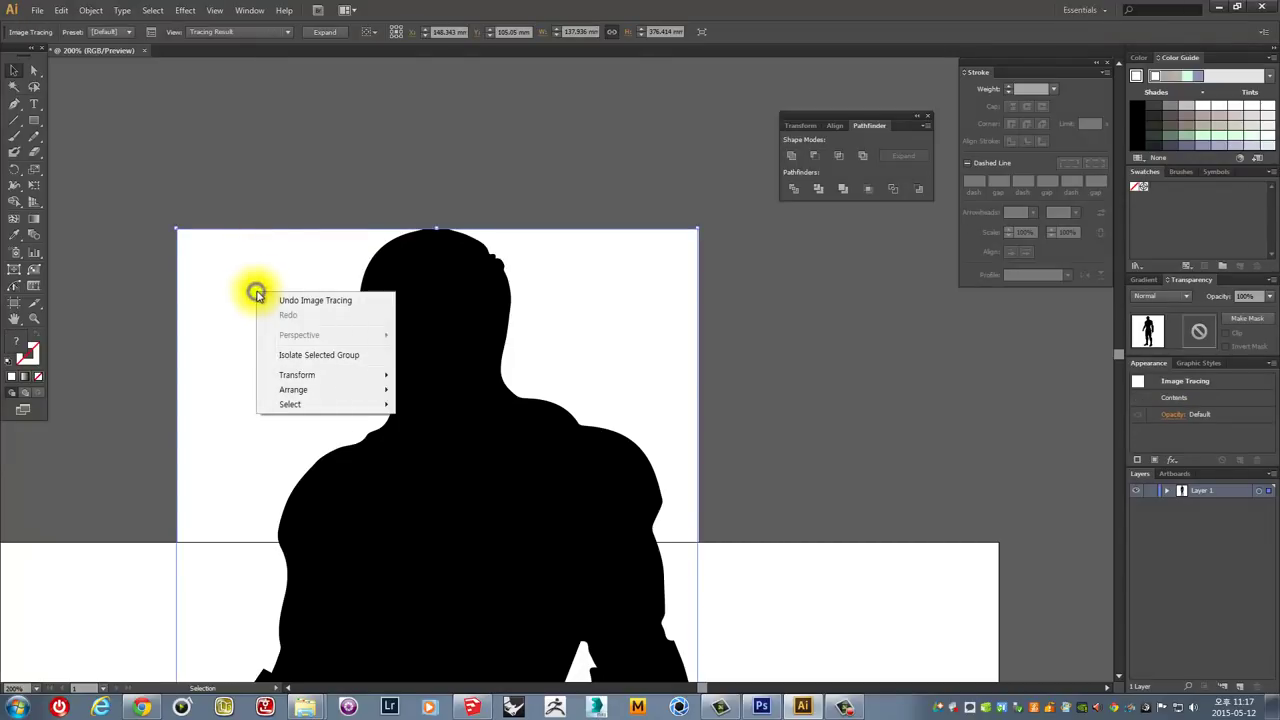
{"action": "left_click", "coordinate": [251, 151]}
{"action": "left_click", "coordinate": [290, 151]}
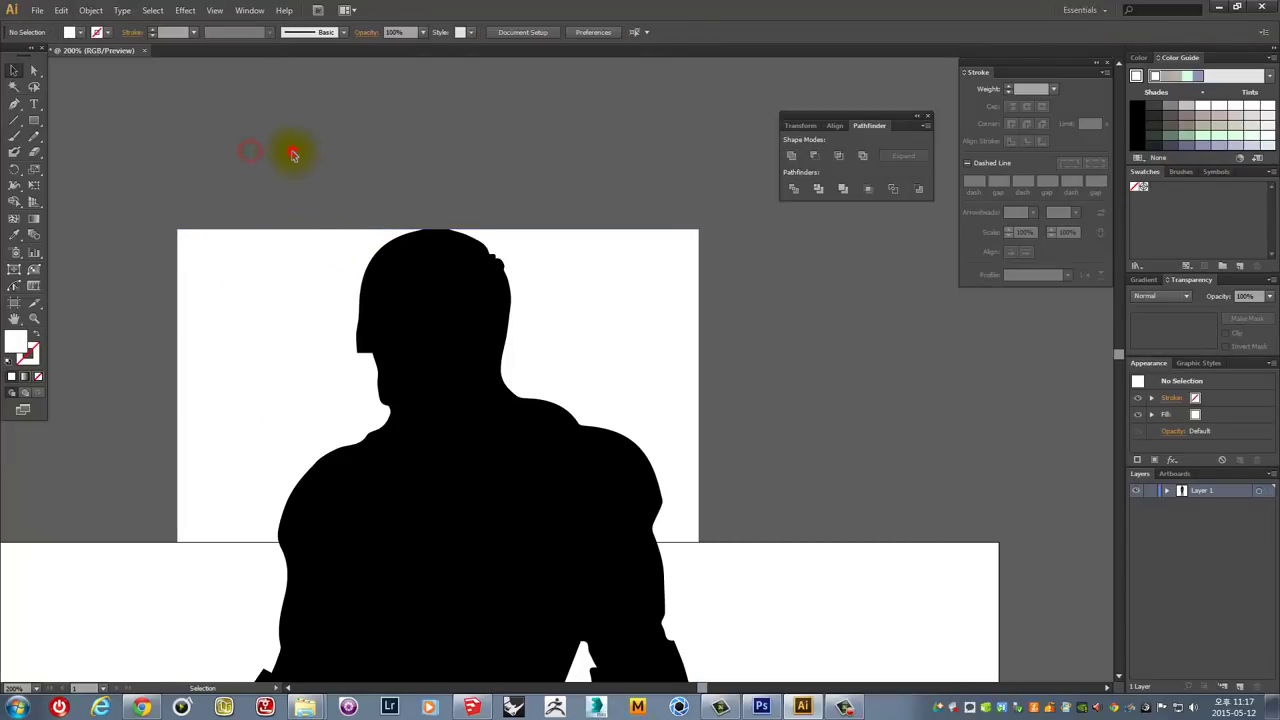
{"action": "left_click", "coordinate": [288, 307]}
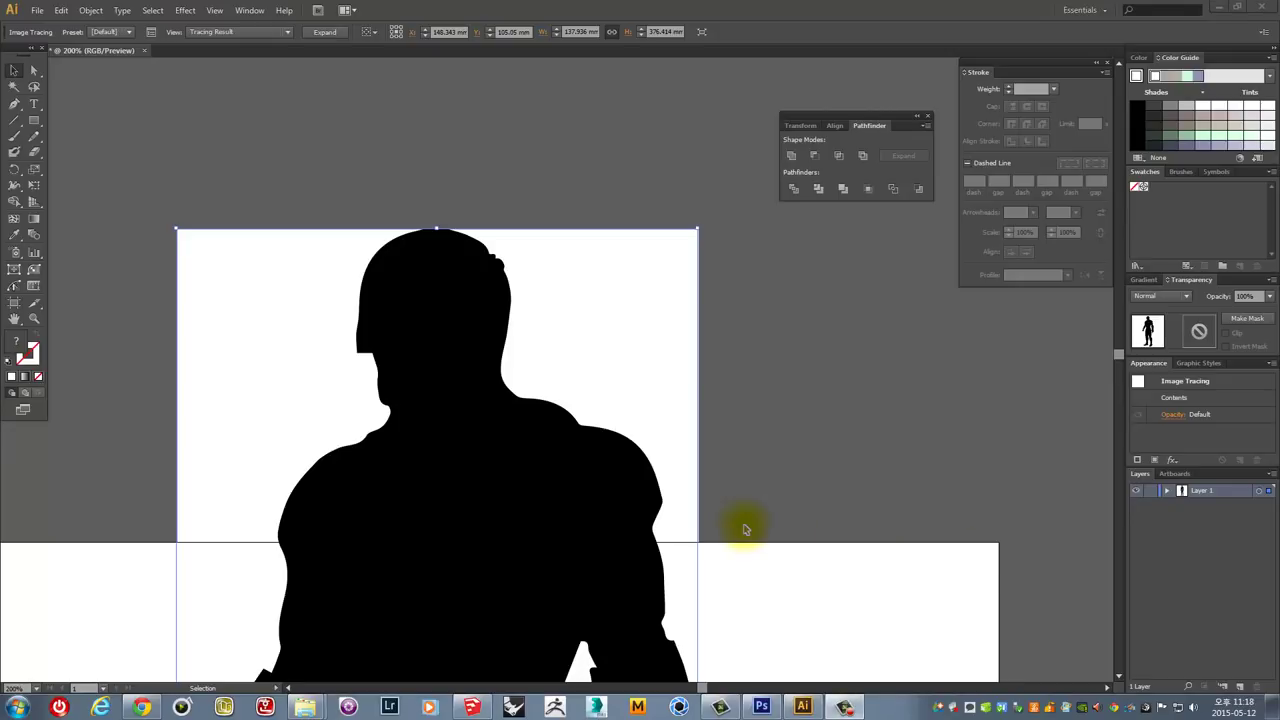
Expand the tracing into vector paths and ungroup the traced shapes.
{"action": "left_click", "coordinate": [328, 36]}
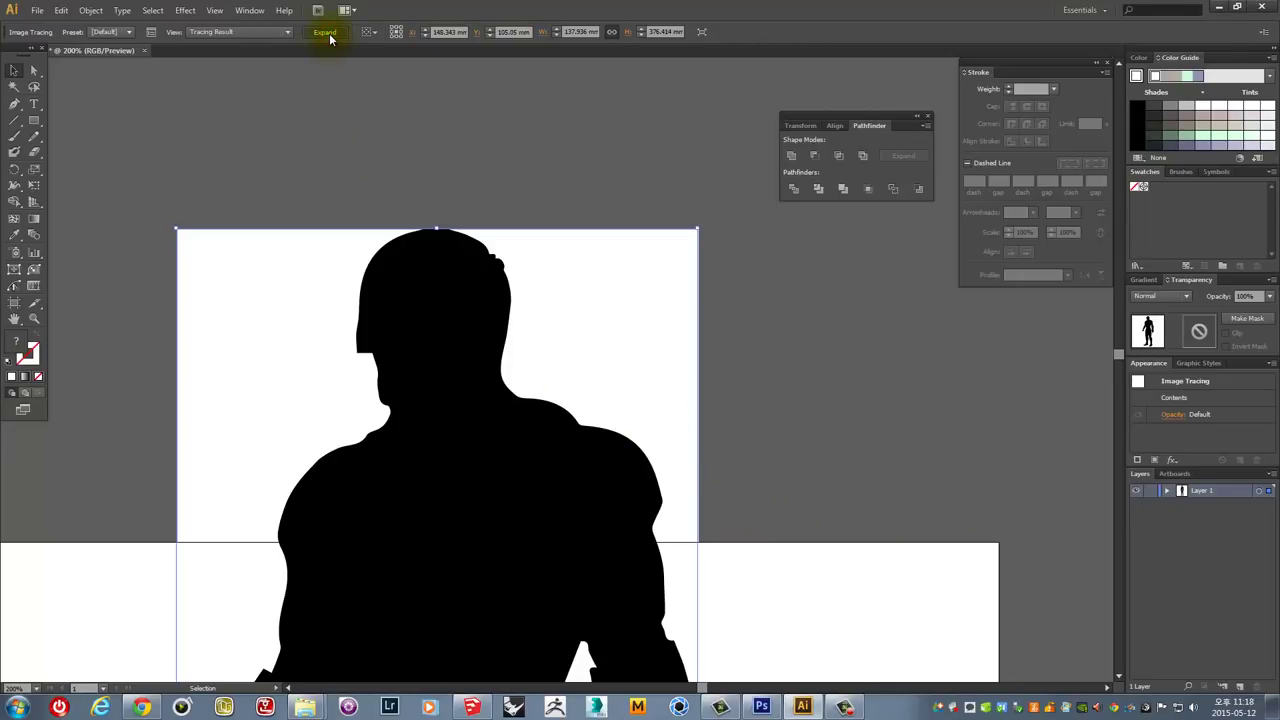
{"action": "left_click", "coordinate": [330, 38]}
{"action": "left_click", "coordinate": [391, 183]}
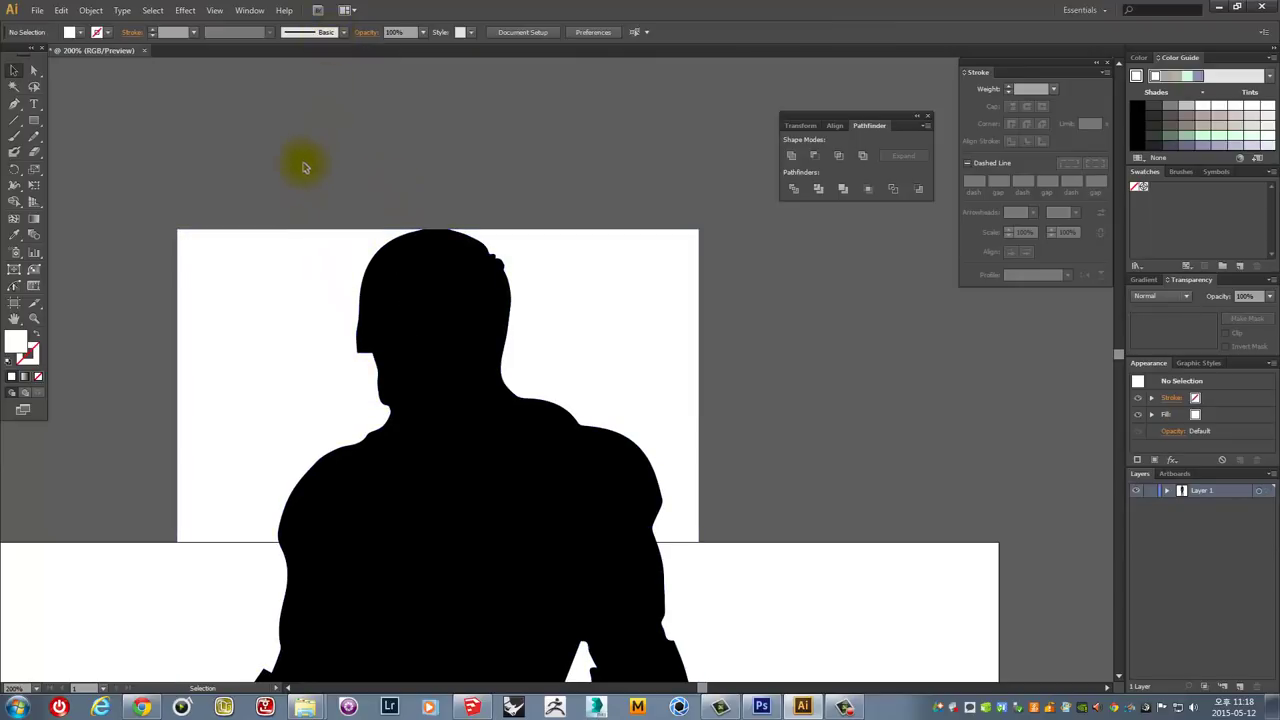
{"action": "mouse_move", "coordinate": [309, 349]}
{"action": "left_mouse_down"}
{"action": "mouse_move", "coordinate": [385, 170]}
{"action": "mouse_move", "coordinate": [371, 331]}
{"action": "left_mouse_up"}
{"action": "left_click", "coordinate": [386, 160]}
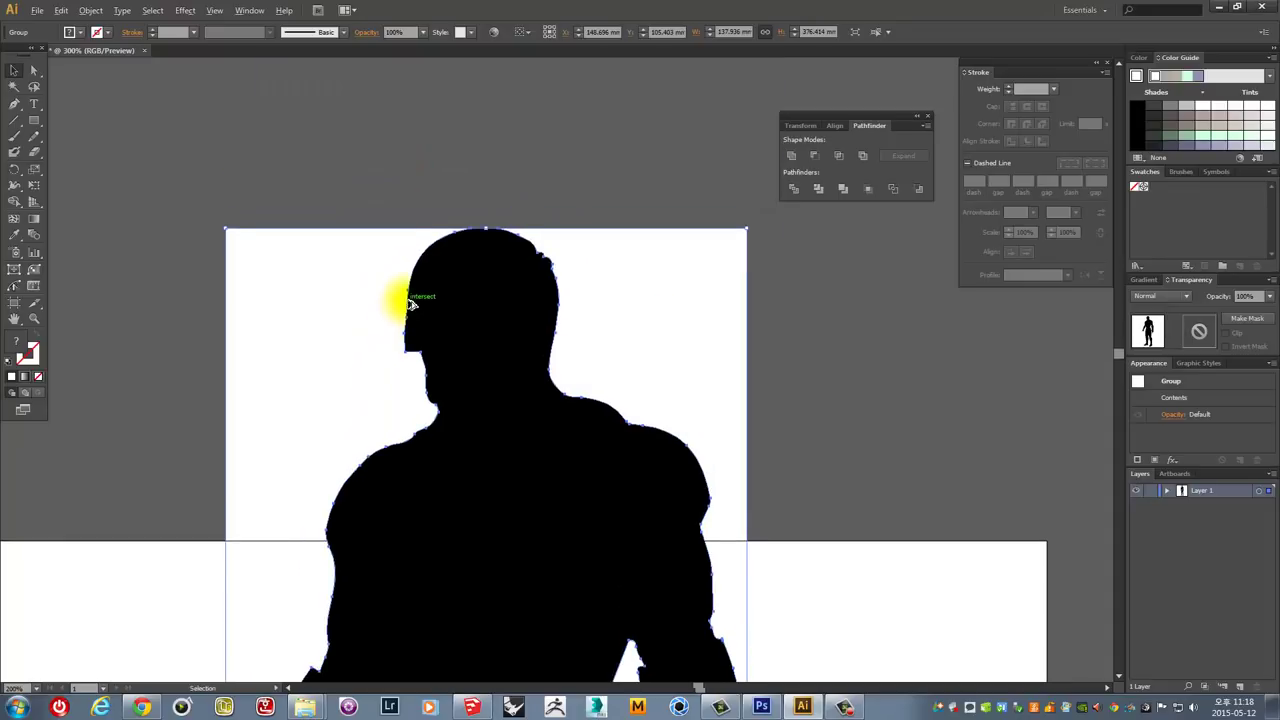
{"action": "scroll", "coordinate": [408, 294], "scroll_direction": "up", "scroll_amount": 5, "text": "alt"}
{"action": "scroll", "coordinate": [390, 305], "scroll_direction": "down", "scroll_amount": 3, "text": "alt"}
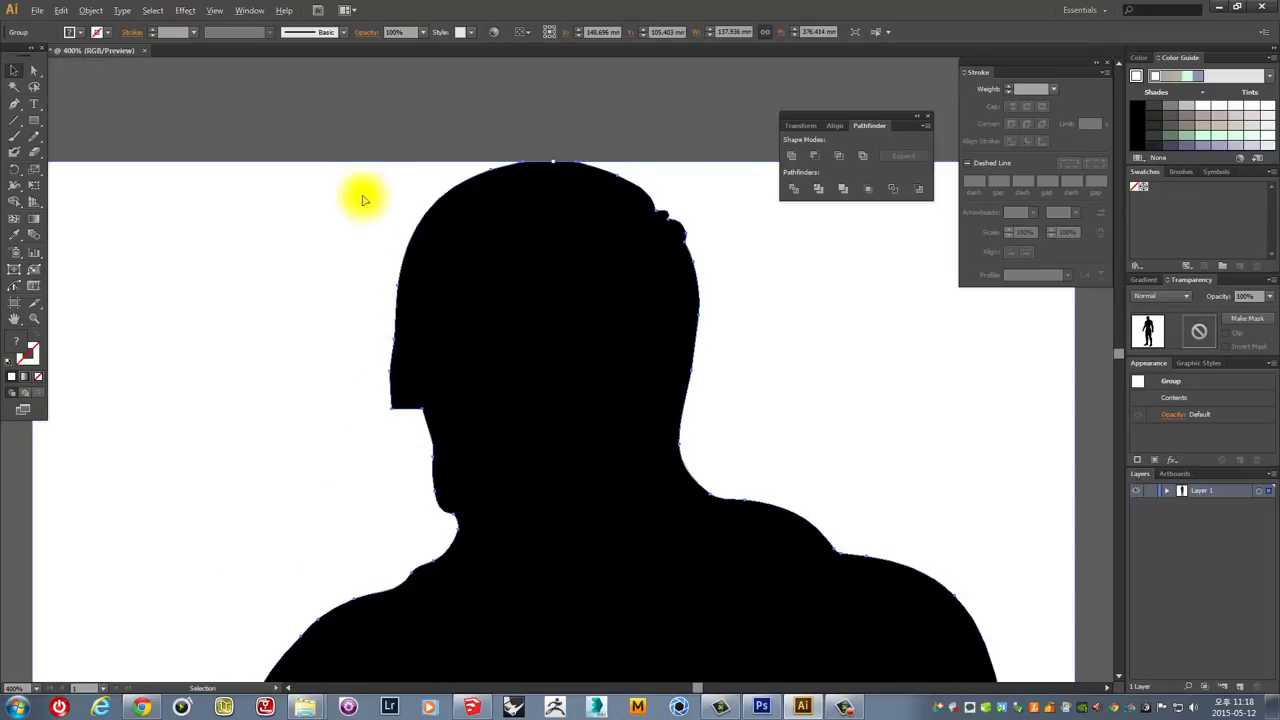
{"action": "right_click", "coordinate": [282, 236]}
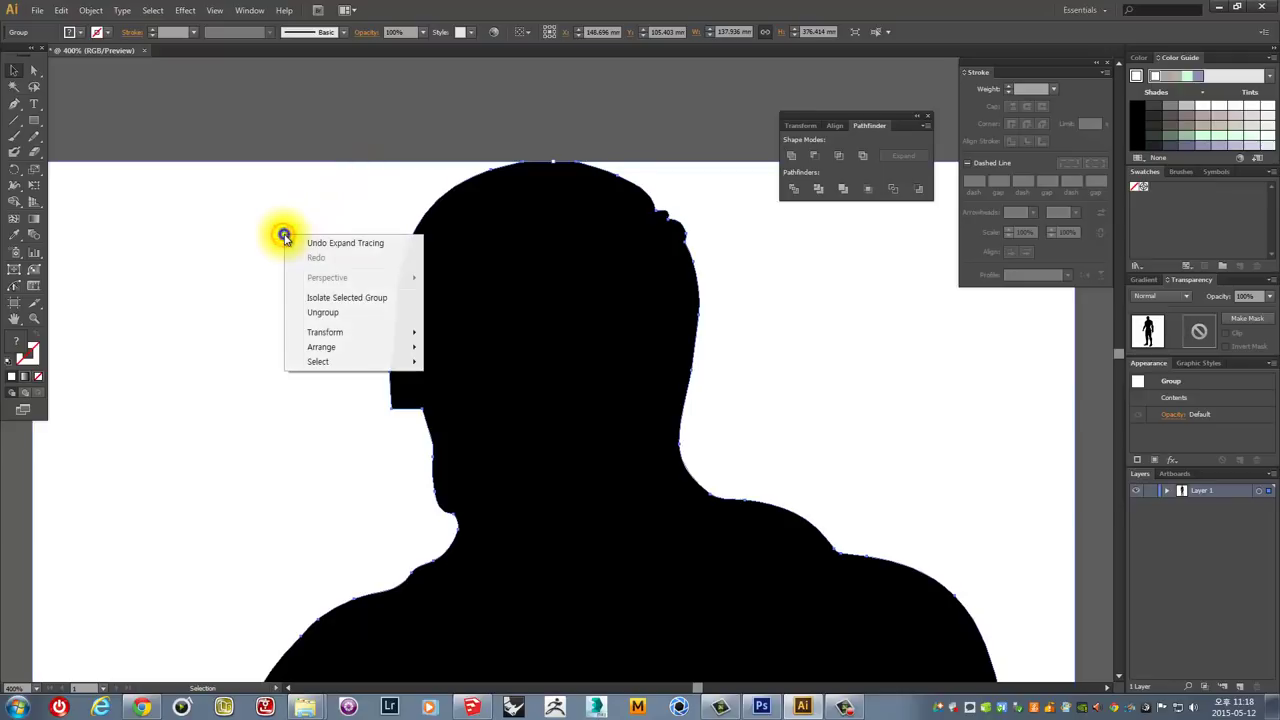
{"action": "left_click", "coordinate": [323, 312]}
Select individual white and black shapes, moving a white piece aside and undoing it.
{"action": "scroll", "coordinate": [322, 314], "scroll_direction": "down", "scroll_amount": 3, "text": "alt"}
{"action": "left_click", "coordinate": [286, 284]}
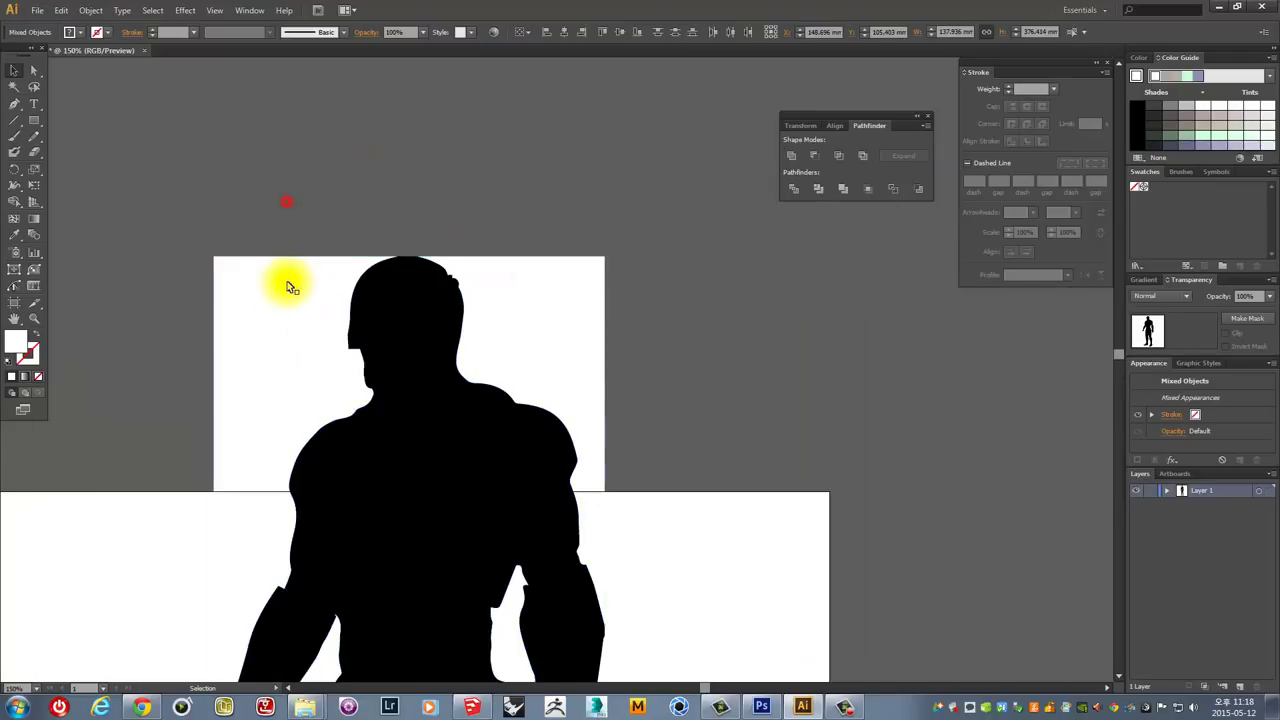
{"action": "left_click", "coordinate": [546, 320]}
{"action": "left_click", "coordinate": [438, 412]}
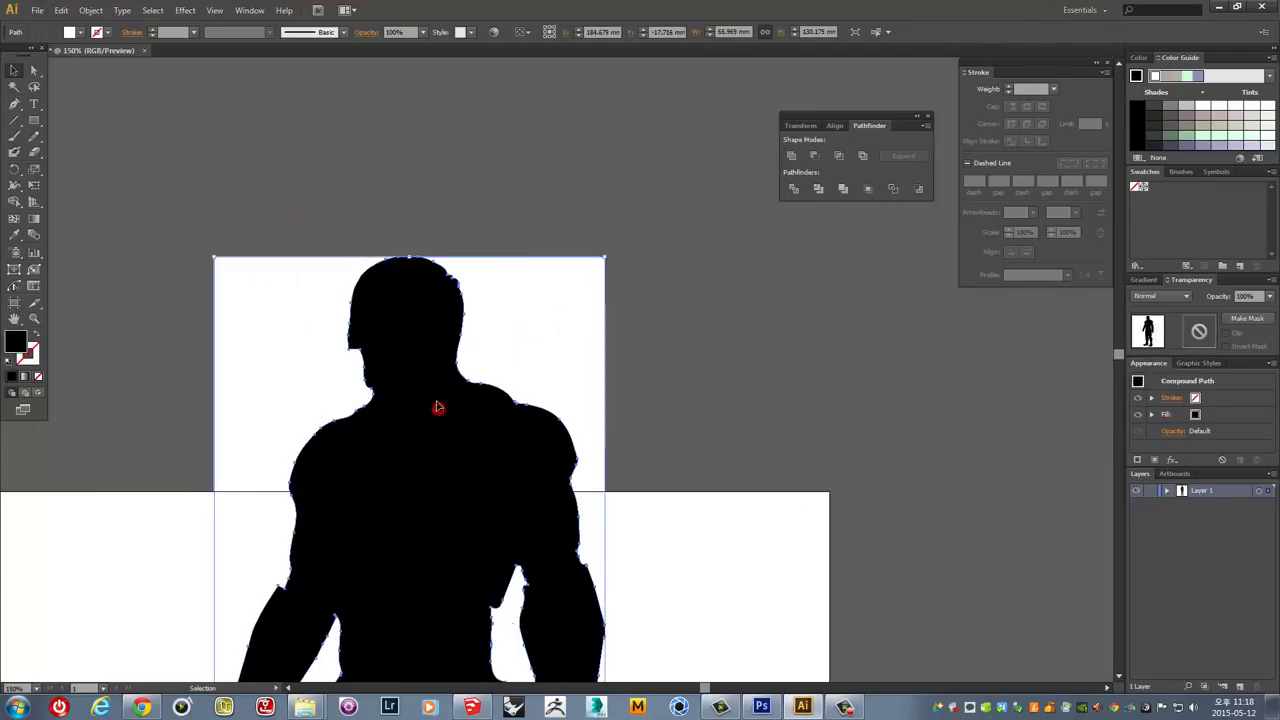
{"action": "left_click", "coordinate": [780, 430]}
{"action": "left_click_drag", "start_coordinate": [666, 440], "coordinate": [531, 271]}
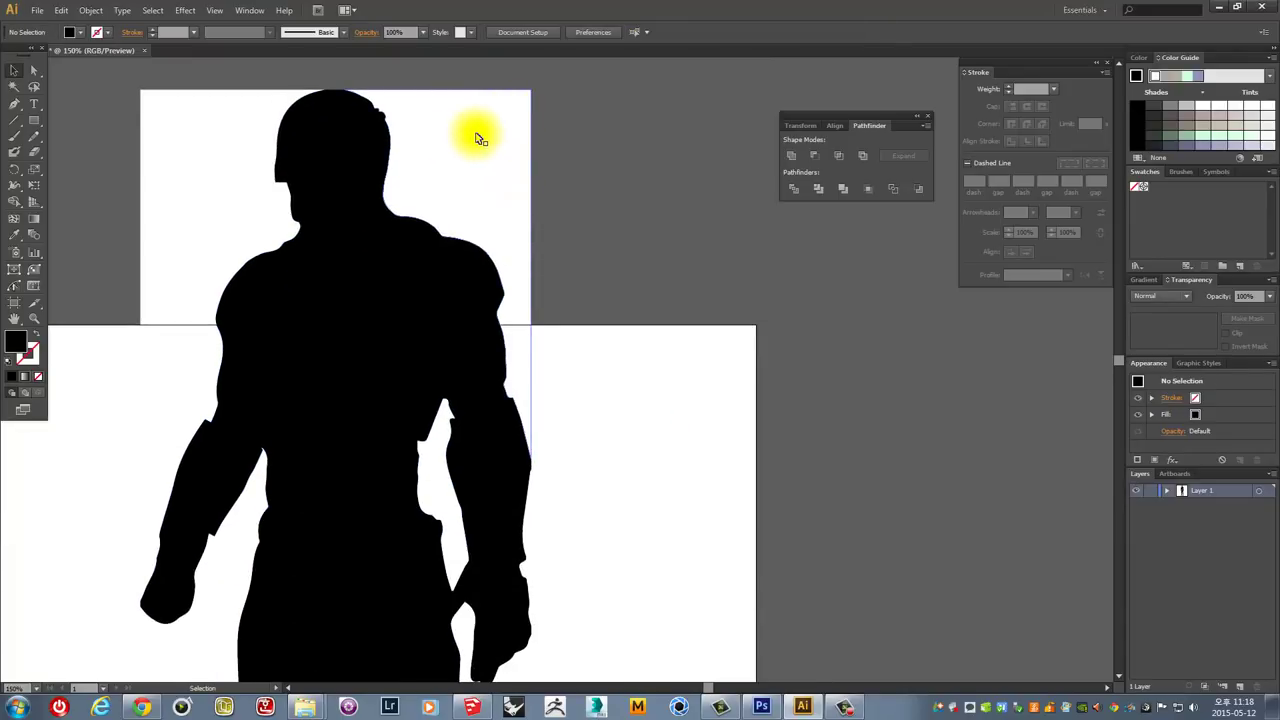
{"action": "left_click_drag", "start_coordinate": [475, 147], "coordinate": [494, 131]}
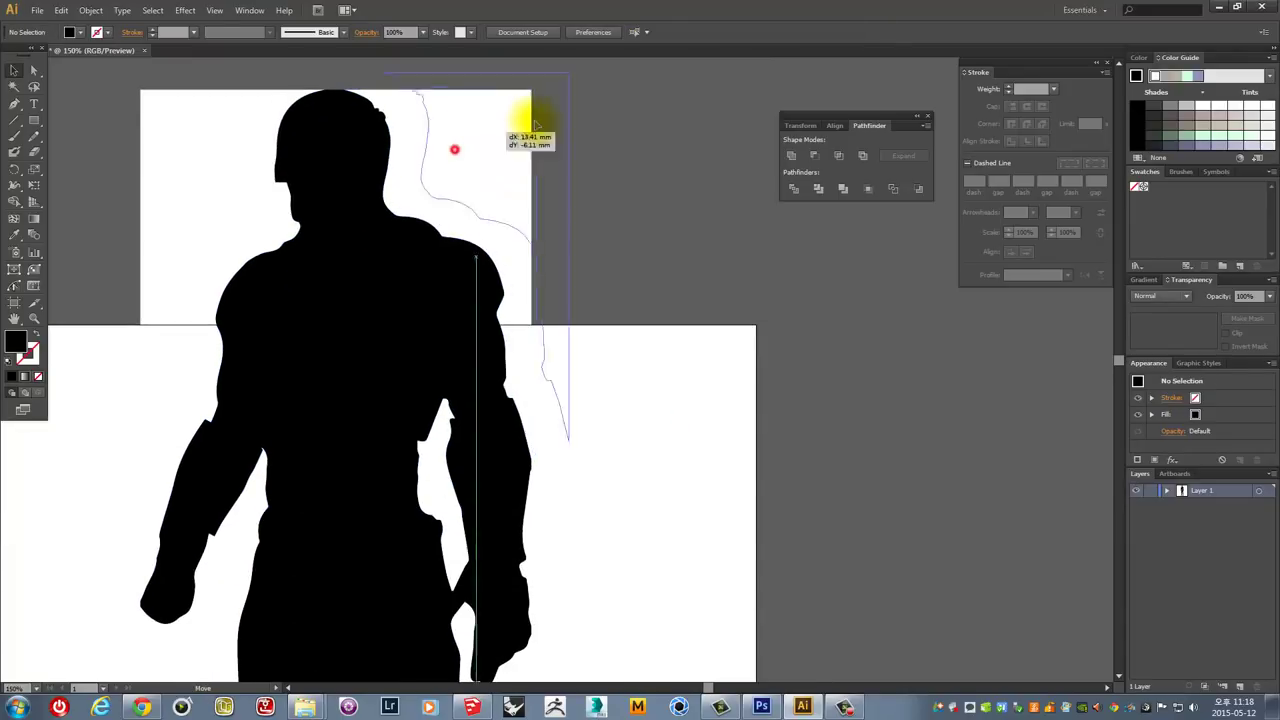
{"action": "left_click", "coordinate": [345, 246], "text": "shift"}
{"action": "key", "text": "ctrl+8"}
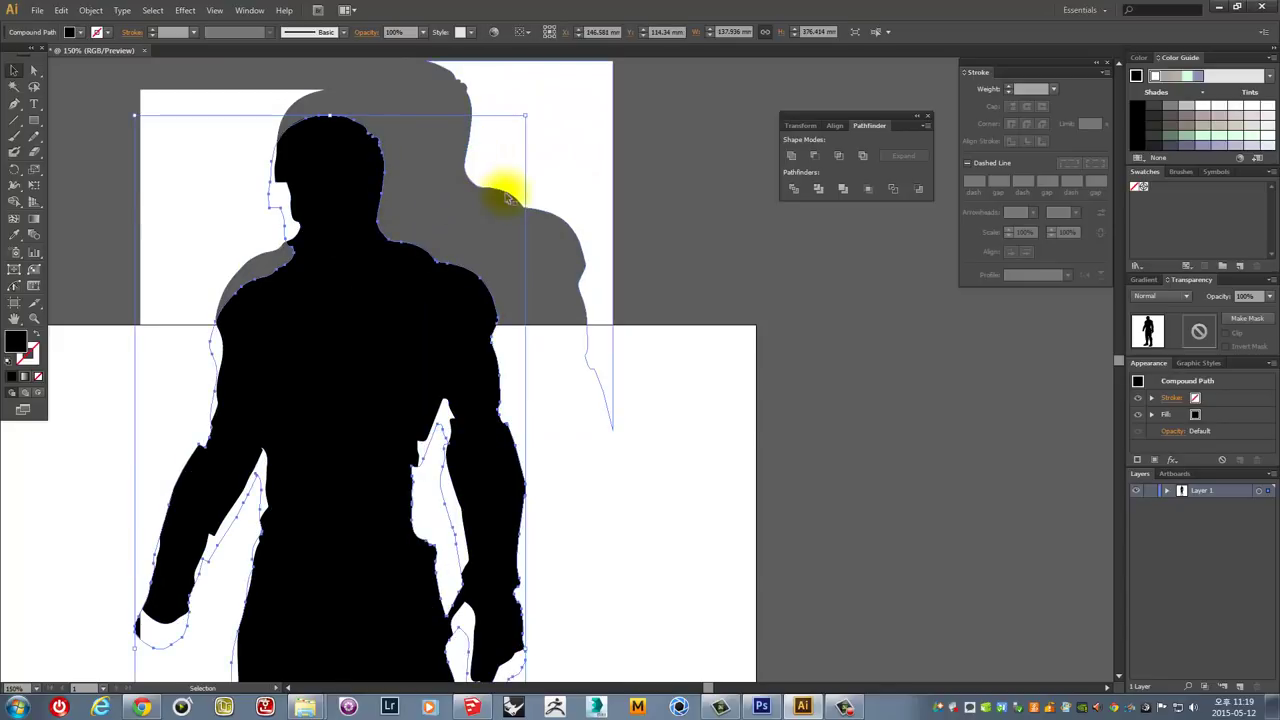
{"action": "left_click", "coordinate": [608, 194]}
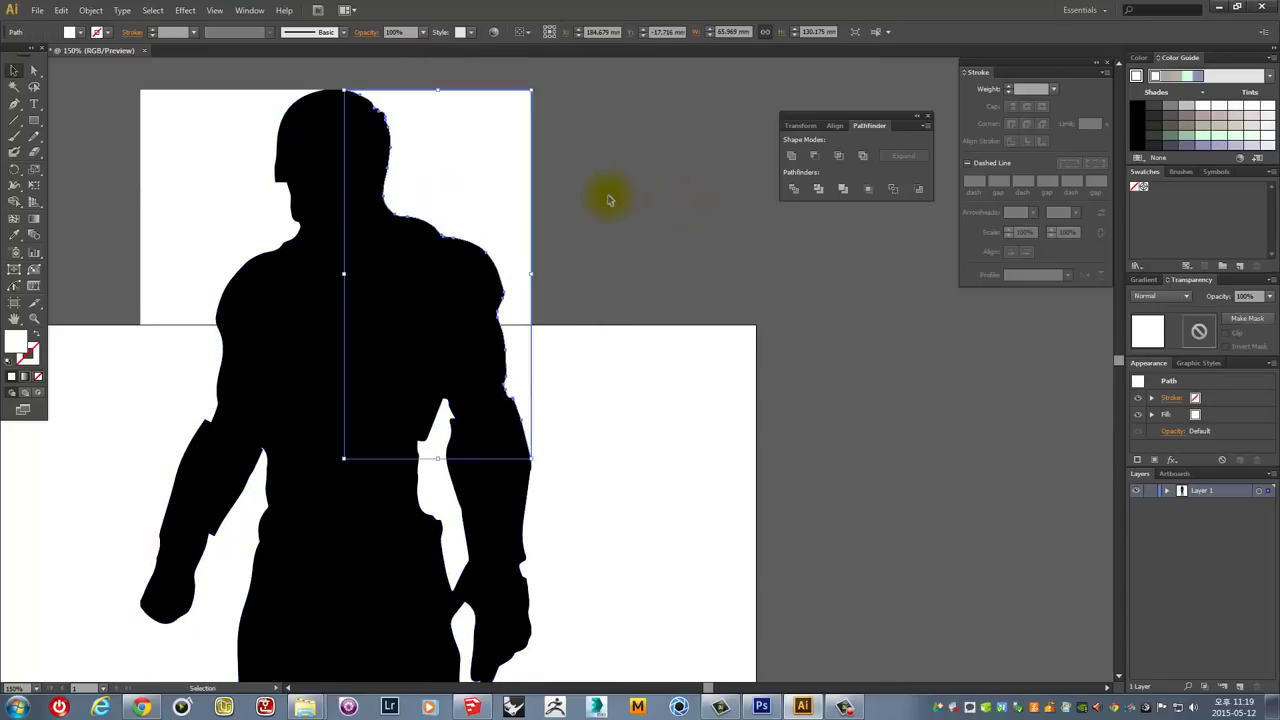
Select all shapes with the same white fill color and delete them.
{"action": "left_click", "coordinate": [500, 175]}
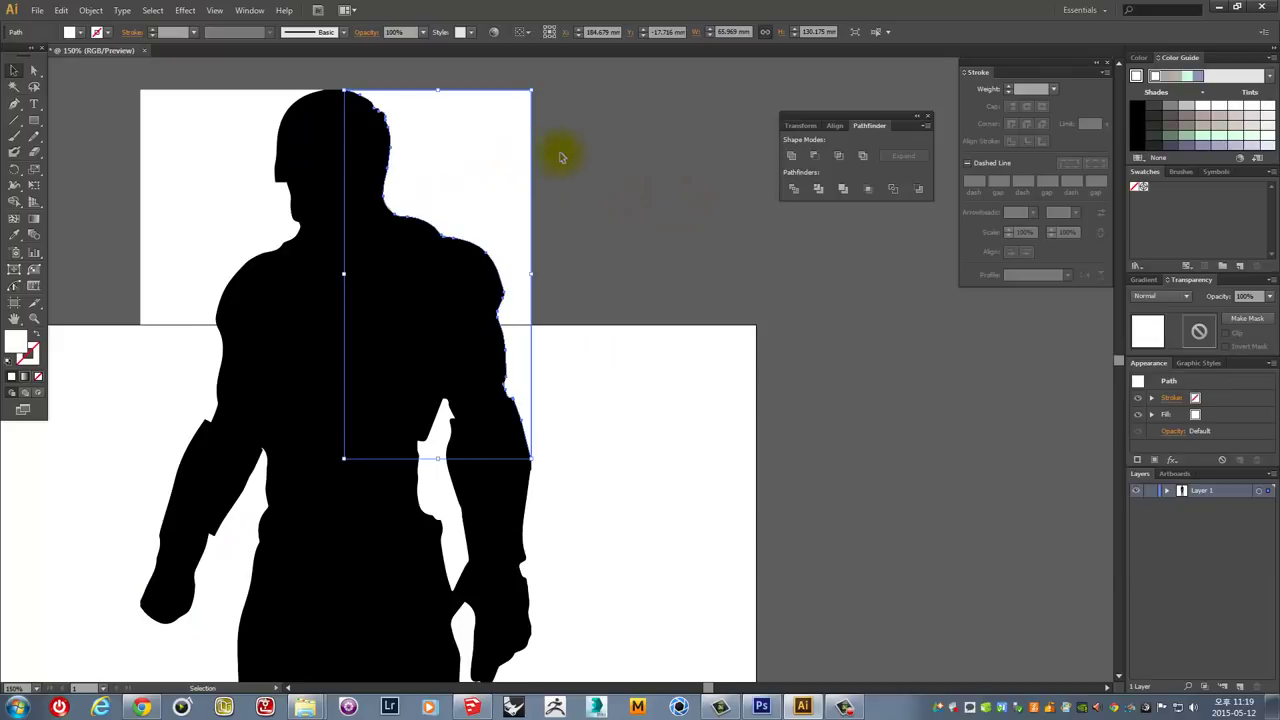
{"action": "left_click", "coordinate": [152, 10]}
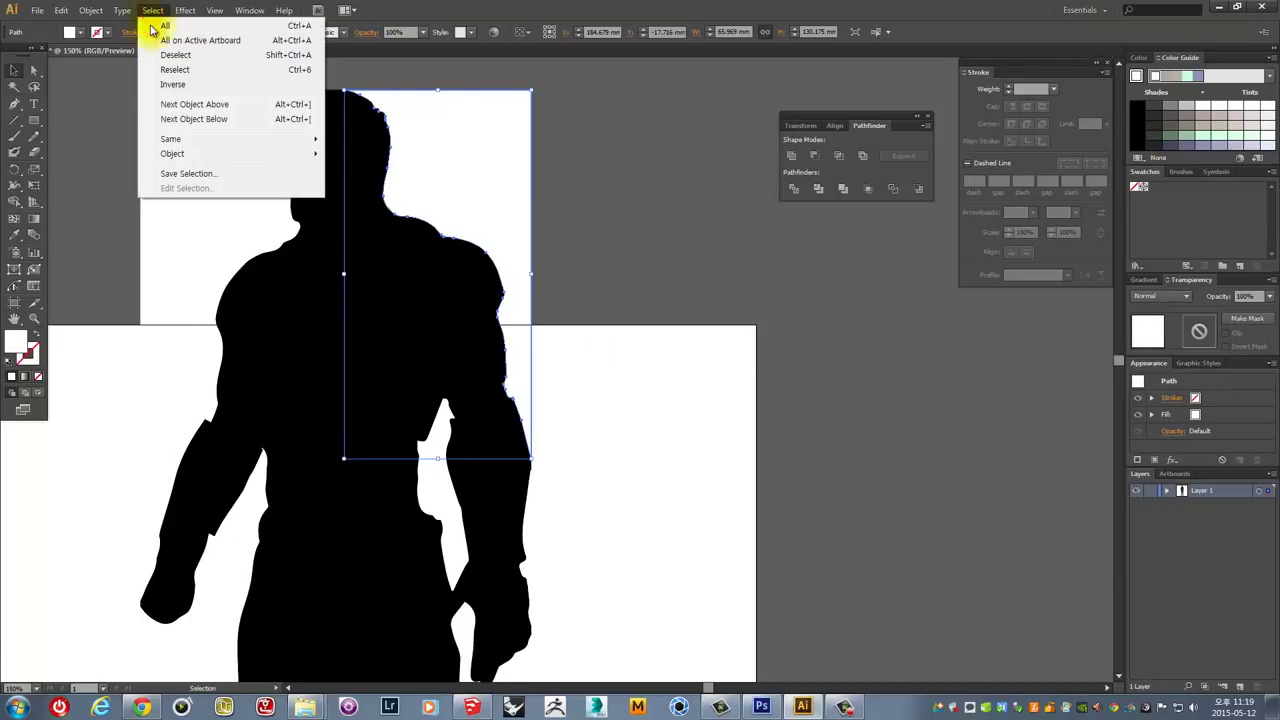
{"action": "mouse_move", "coordinate": [170, 139]}
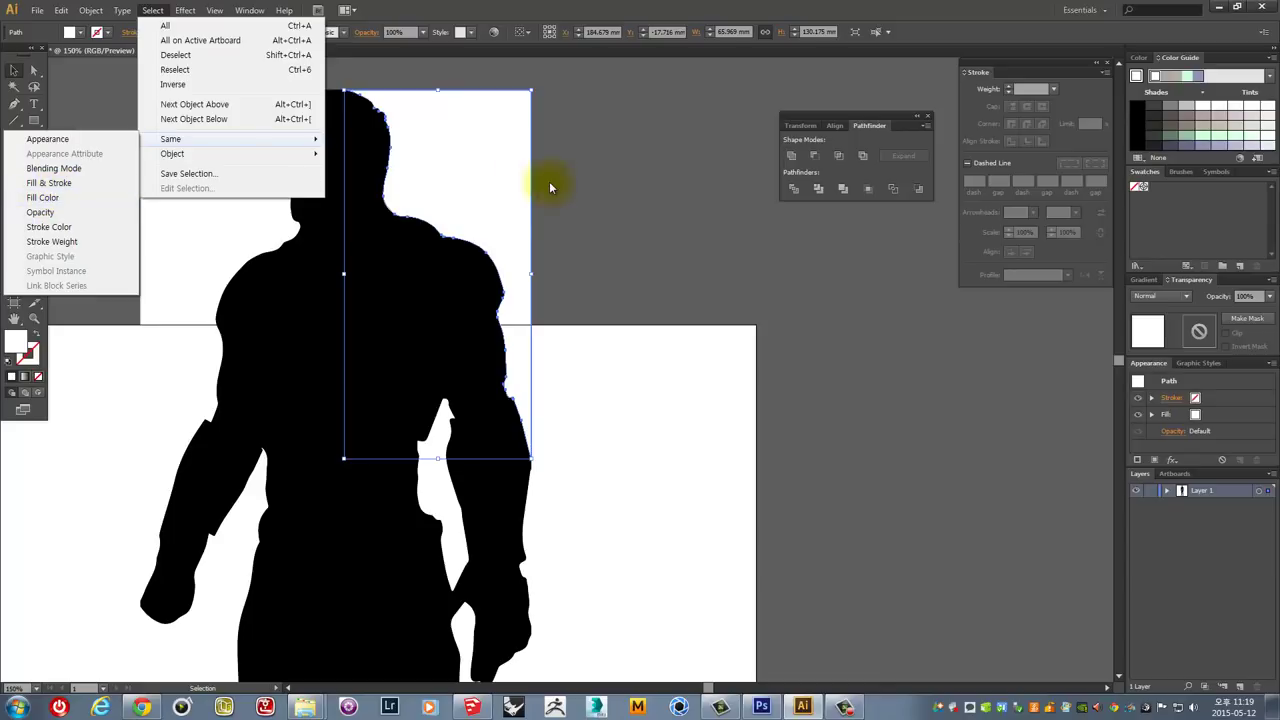
{"action": "left_click", "coordinate": [44, 198]}
{"action": "scroll", "coordinate": [114, 186], "scroll_direction": "down", "scroll_amount": 2}
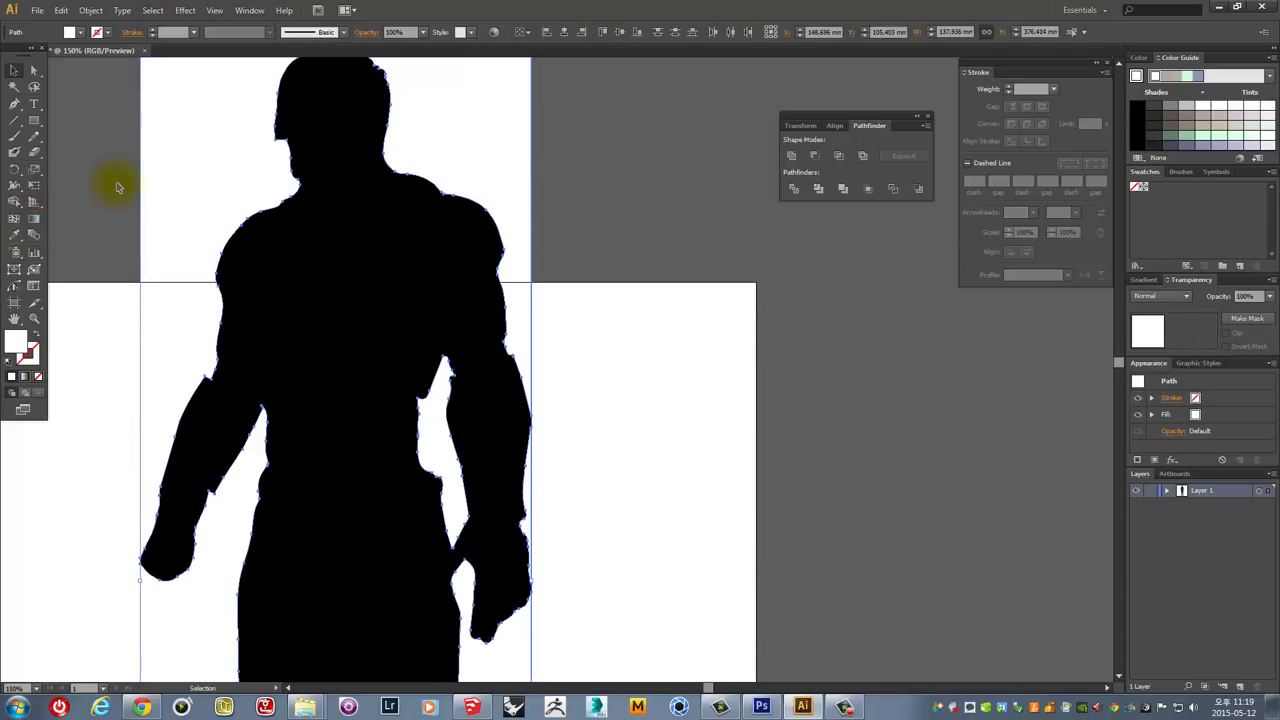
{"action": "key", "text": "Delete"}
{"action": "scroll", "coordinate": [340, 300], "scroll_direction": "down", "scroll_amount": 1, "text": "alt"}
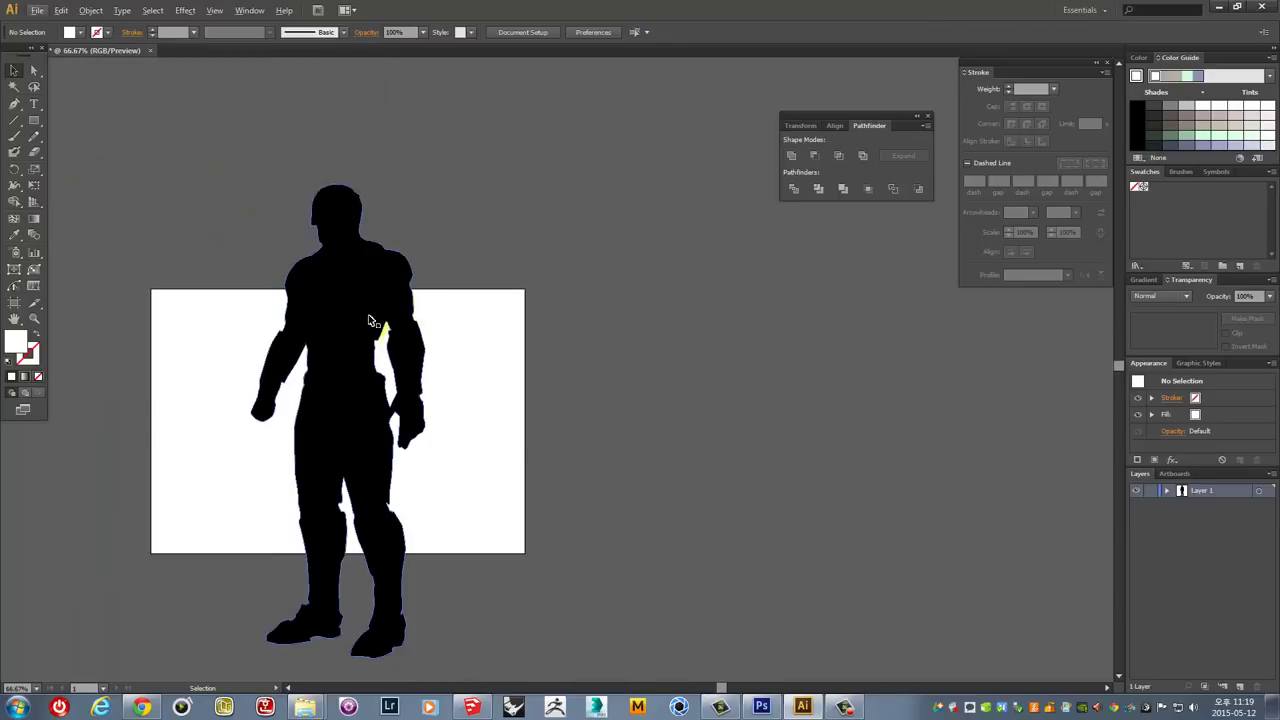
{"action": "scroll", "coordinate": [373, 308], "scroll_direction": "up", "scroll_amount": 1, "text": "alt"}
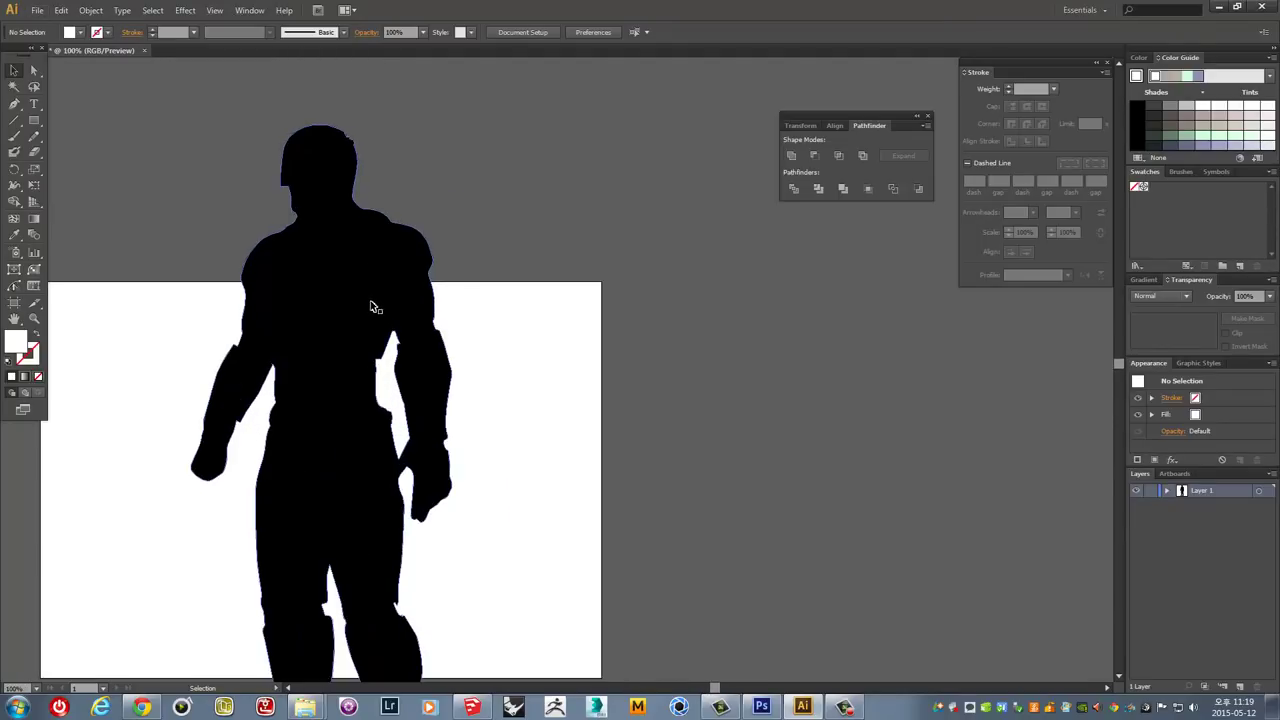
{"action": "scroll", "coordinate": [347, 253], "scroll_direction": "up", "scroll_amount": 1, "text": "alt"}
Export the silhouette as AutoCAD Drawing robocap.dwg, replacing the old file, then return to SketchUp.
{"action": "left_click", "coordinate": [37, 10]}
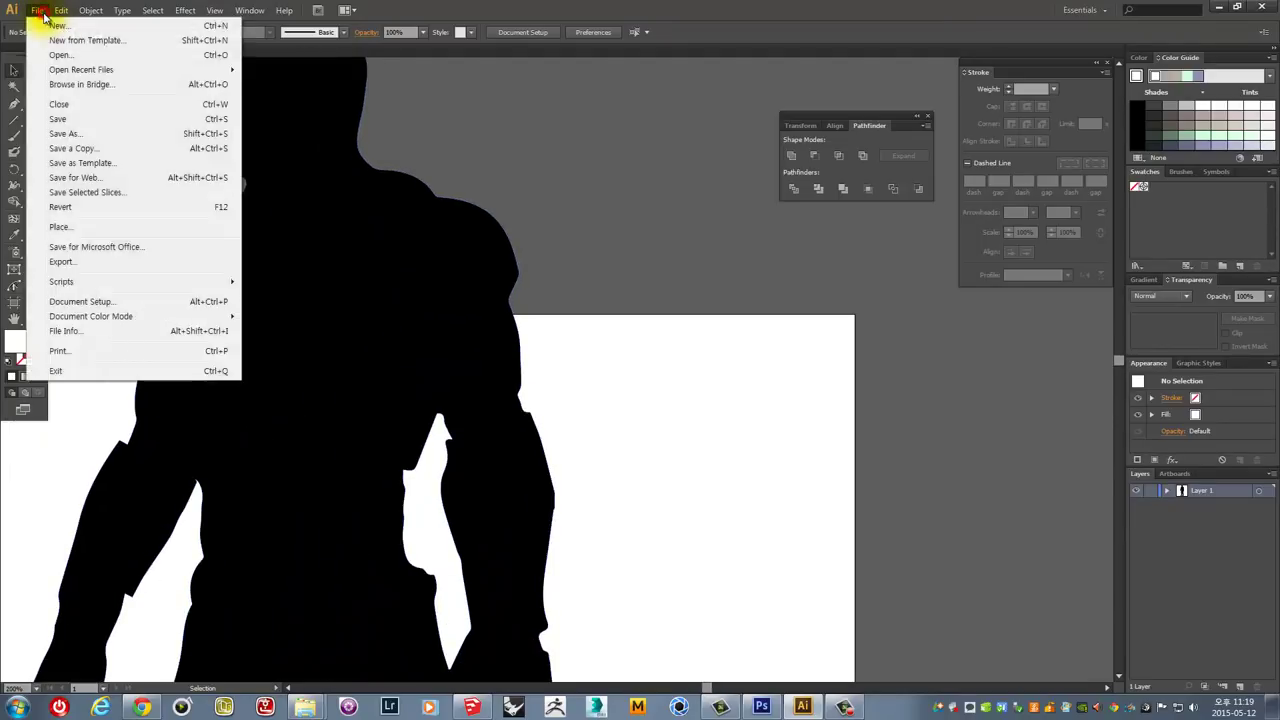
{"action": "left_click", "coordinate": [68, 264]}
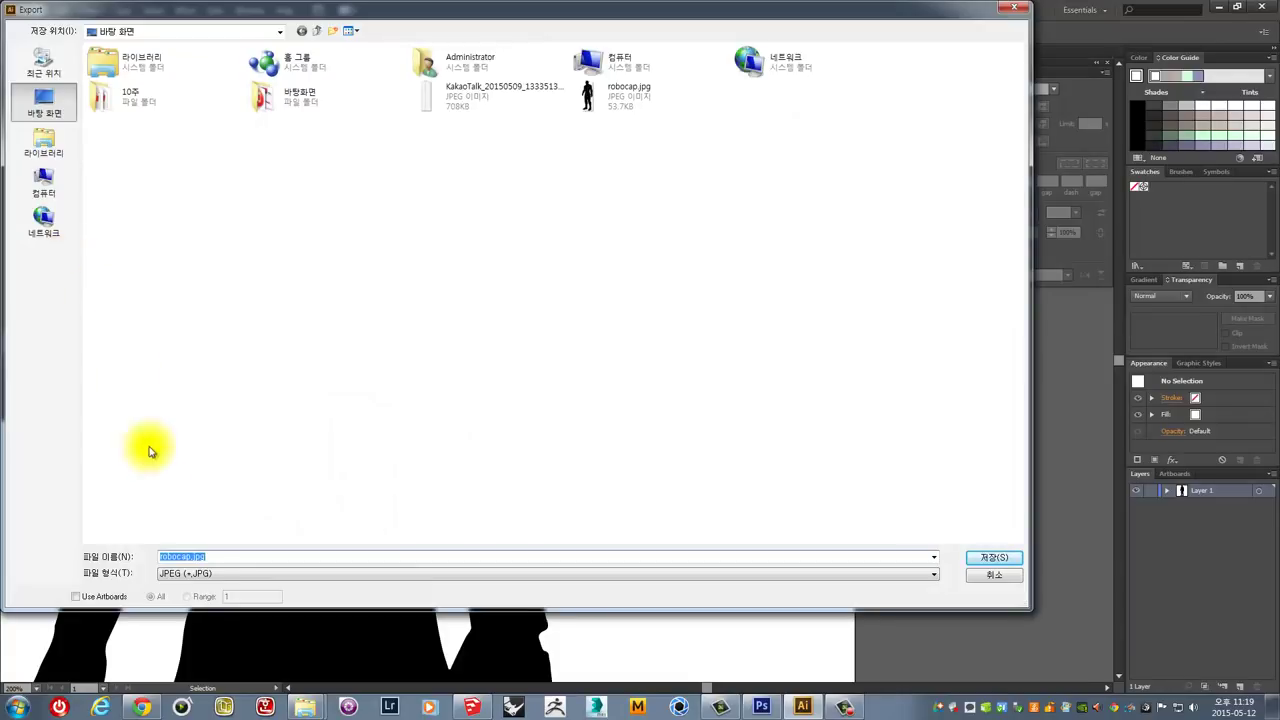
{"action": "left_click", "coordinate": [198, 576]}
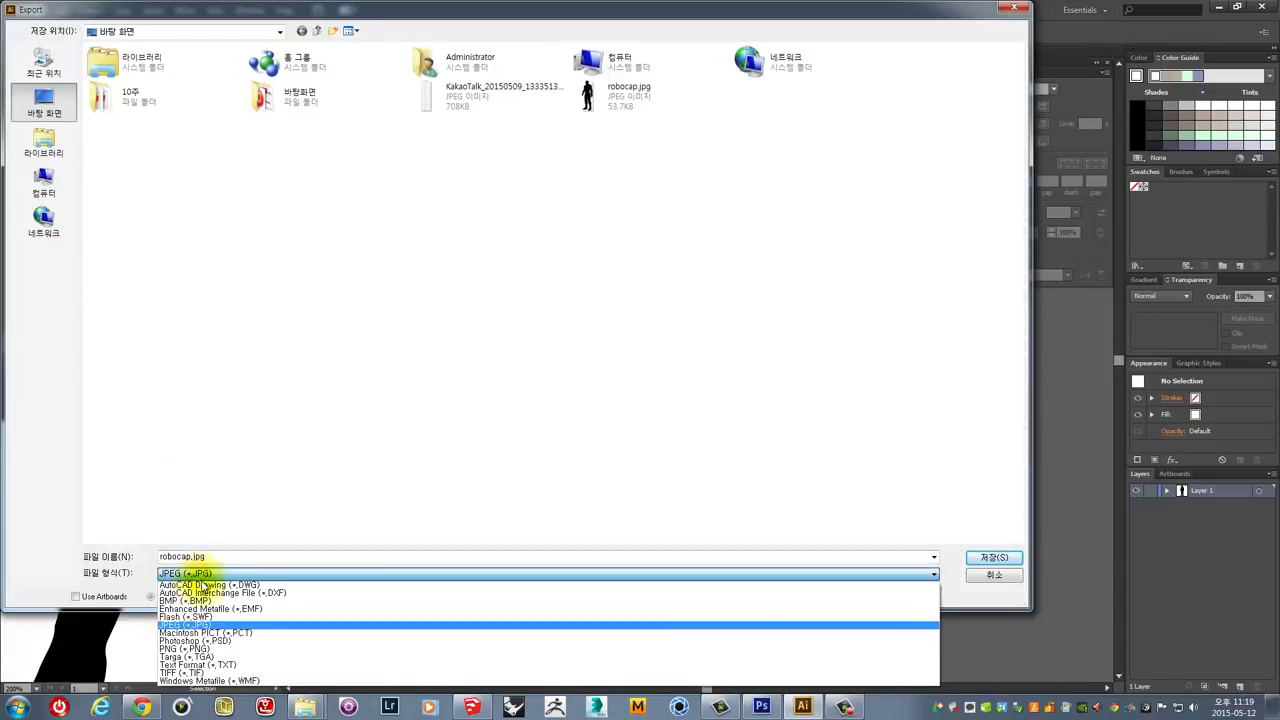
{"action": "left_click", "coordinate": [204, 585]}
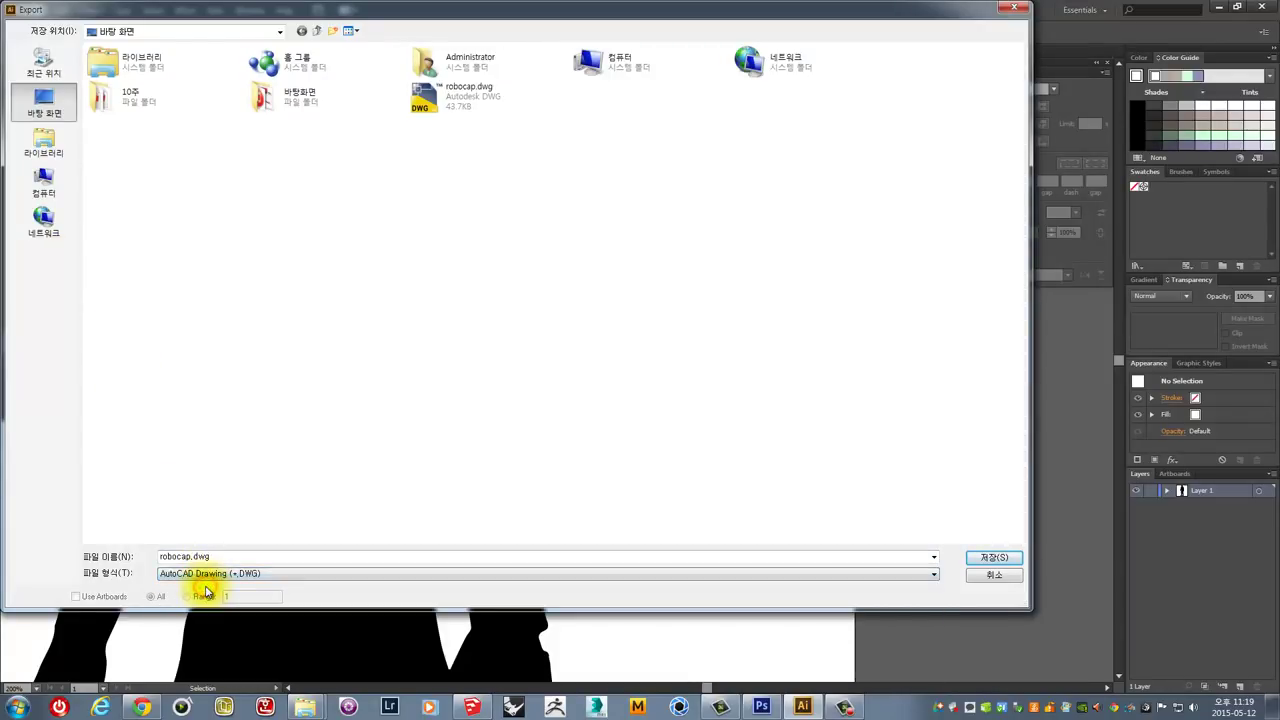
{"action": "left_click", "coordinate": [456, 102]}
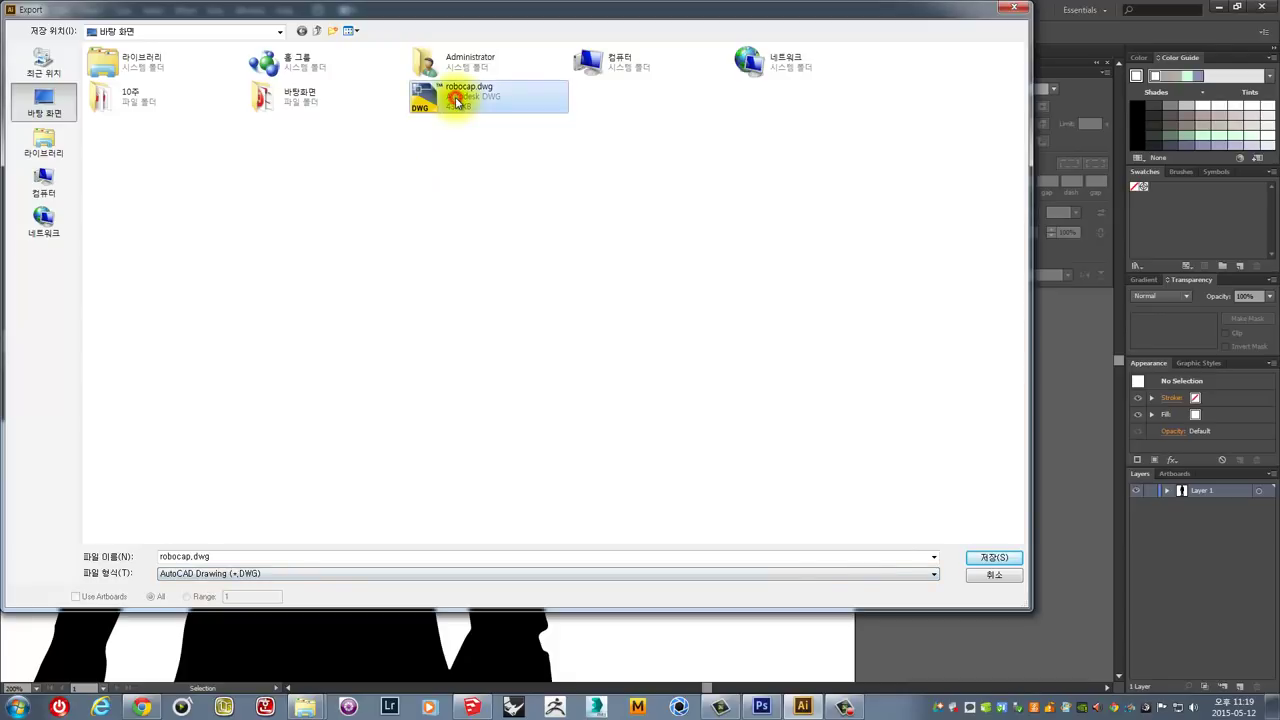
{"action": "left_click", "coordinate": [986, 560]}
{"action": "left_click", "coordinate": [686, 395]}
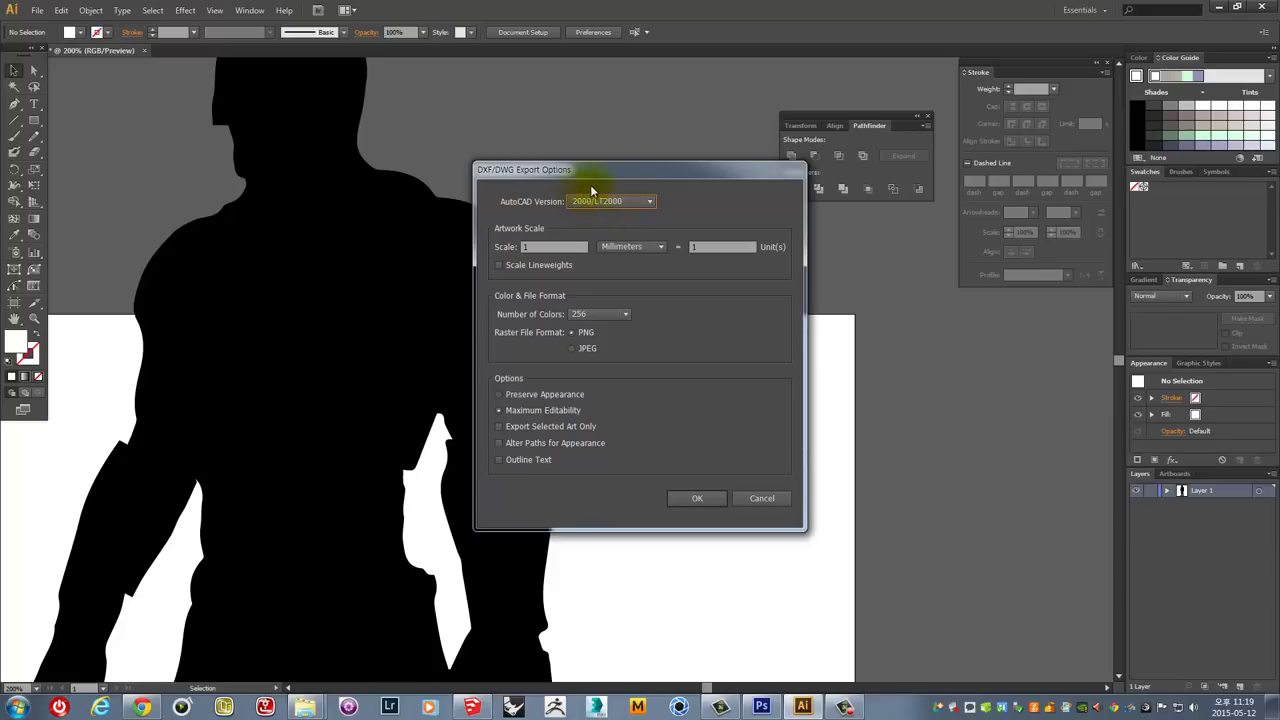
{"action": "left_click", "coordinate": [699, 500]}
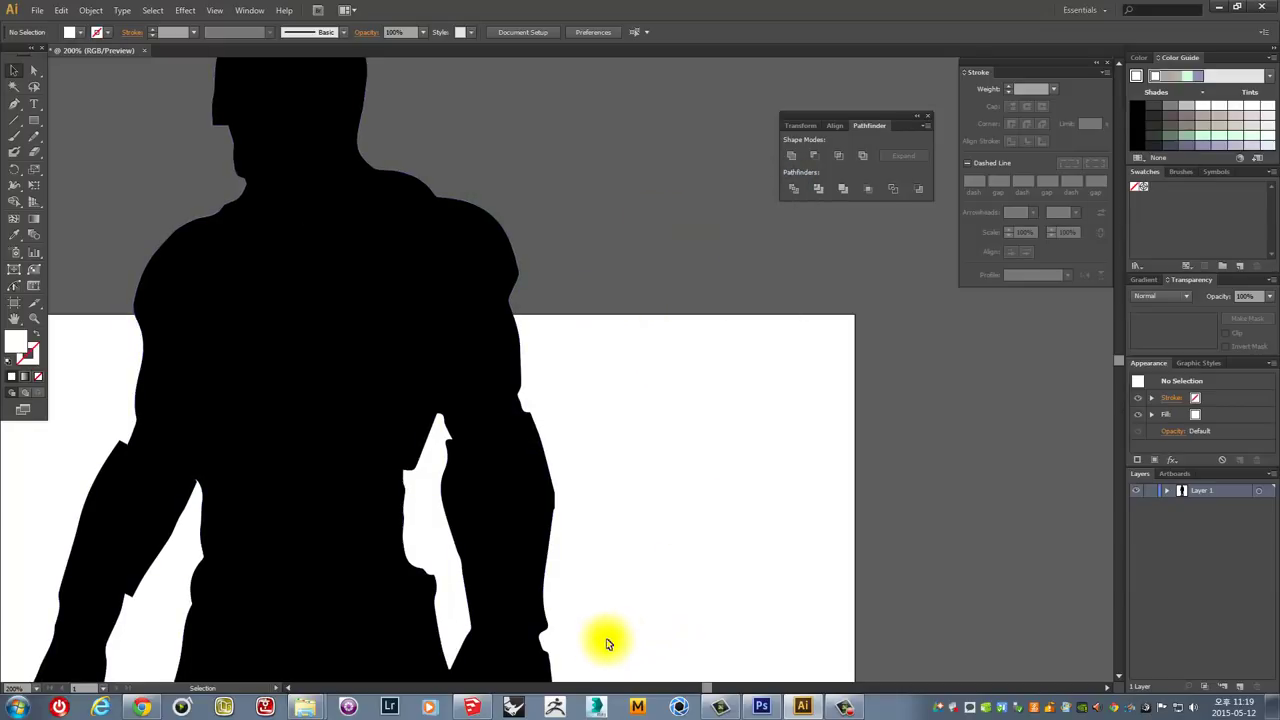
{"action": "left_click", "coordinate": [489, 709]}
{"action": "mouse_move", "coordinate": [552, 334]}
{"action": "middle_mouse_down"}
{"action": "mouse_move", "coordinate": [528, 532]}
{"action": "mouse_move", "coordinate": [703, 486]}
{"action": "mouse_move", "coordinate": [749, 286]}
{"action": "mouse_move", "coordinate": [749, 357]}
{"action": "mouse_move", "coordinate": [703, 521]}
{"action": "mouse_move", "coordinate": [714, 440]}
{"action": "mouse_move", "coordinate": [691, 409]}
{"action": "mouse_move", "coordinate": [716, 446]}
{"action": "middle_mouse_up"}
Move the robot model back about 1694.1 mm, between the white silhouettes and the woman.
{"action": "left_click", "coordinate": [714, 437]}
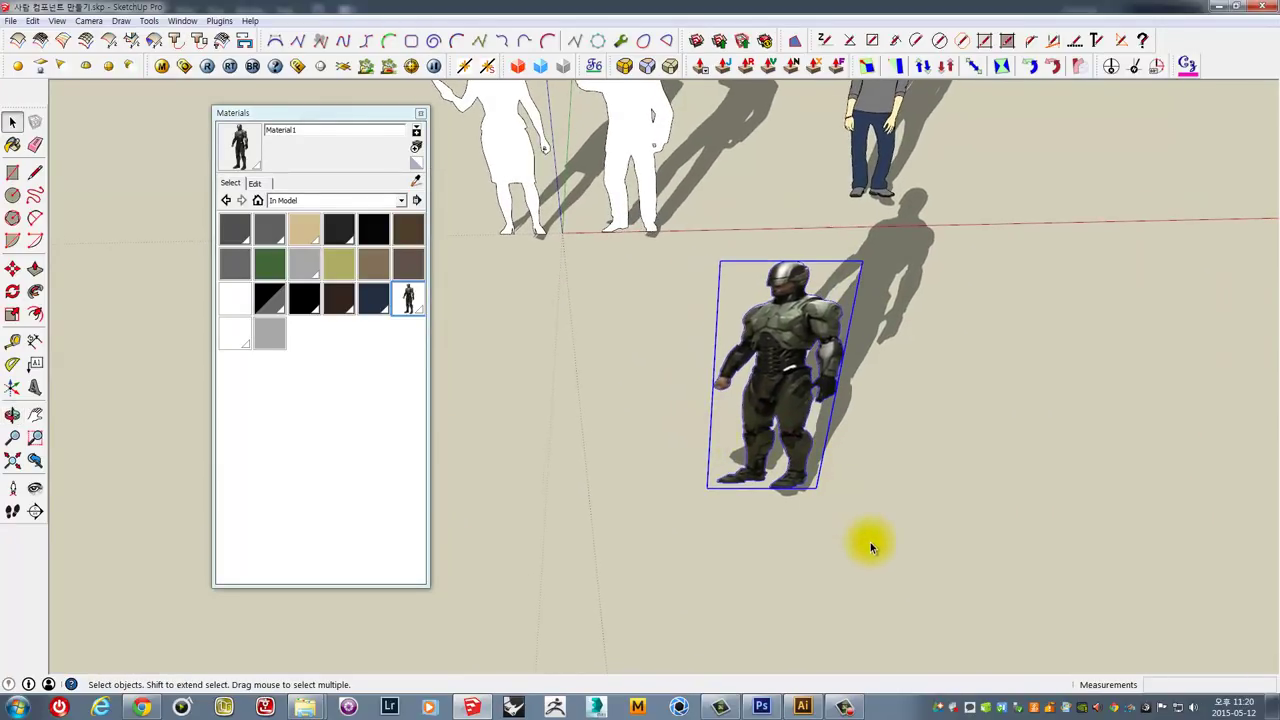
{"action": "key", "text": "m"}
{"action": "left_click", "coordinate": [876, 585]}
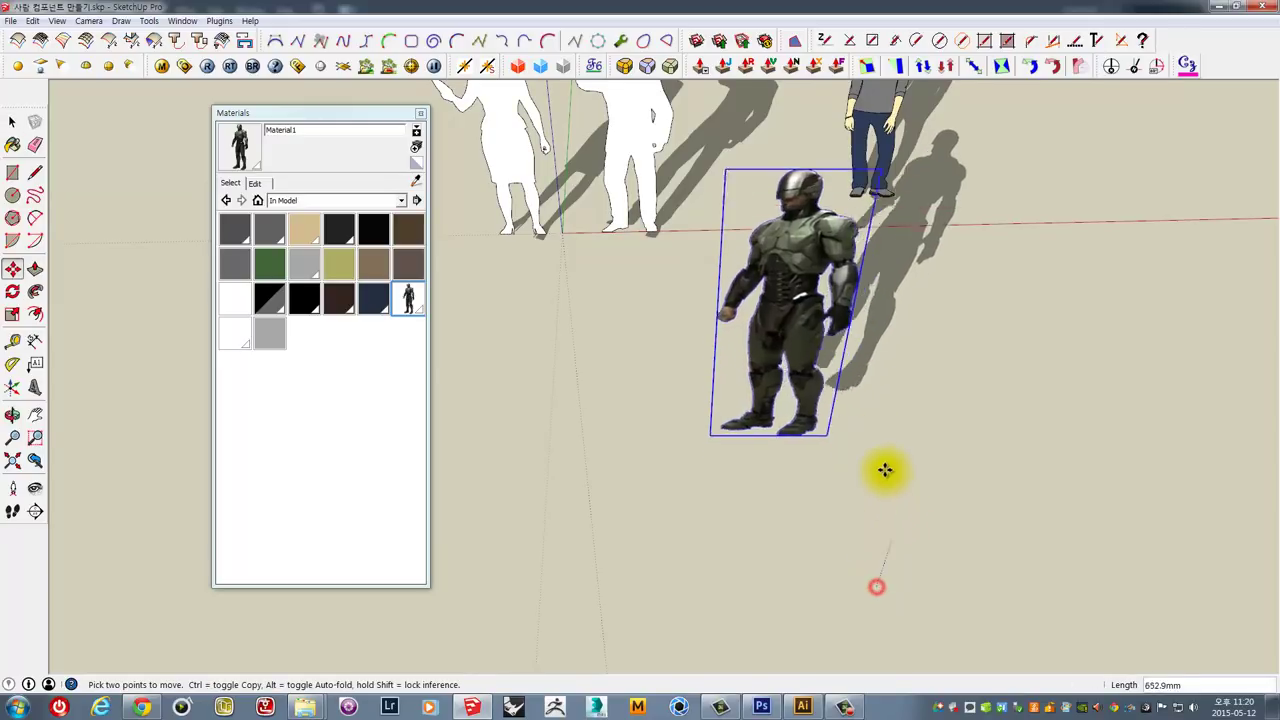
{"action": "left_click", "coordinate": [838, 381]}
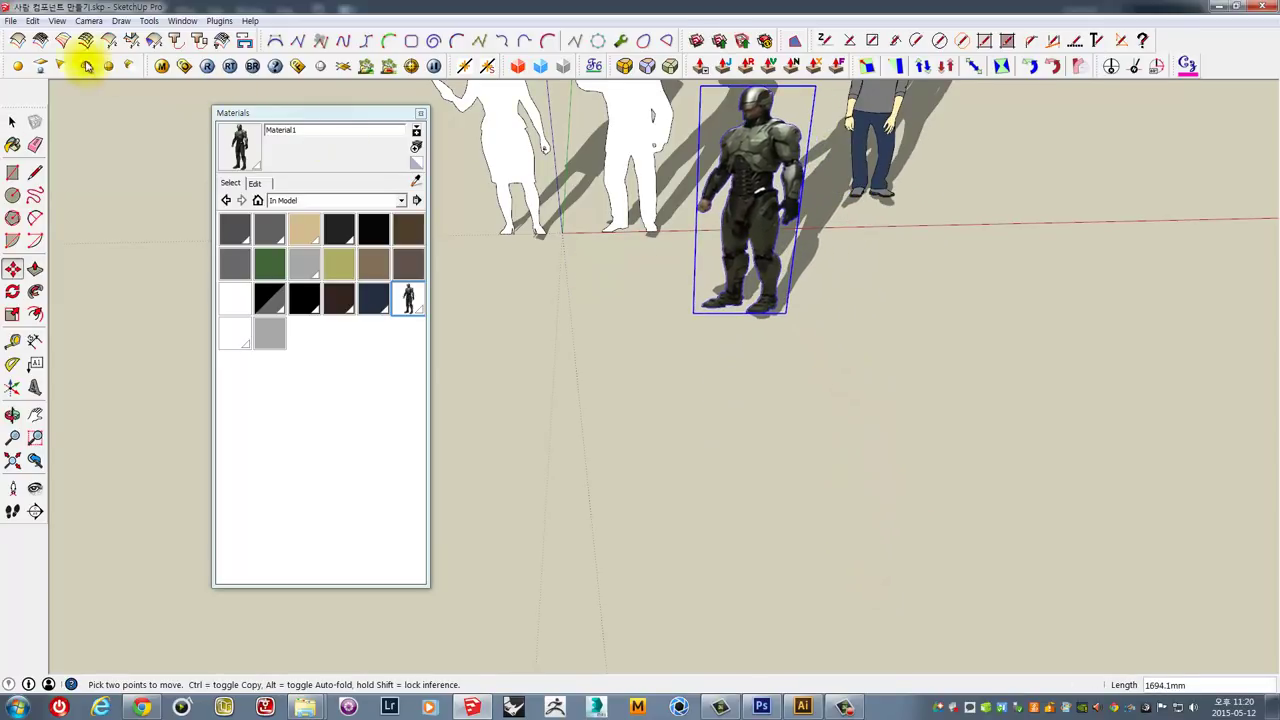
{"action": "left_click", "coordinate": [11, 21]}
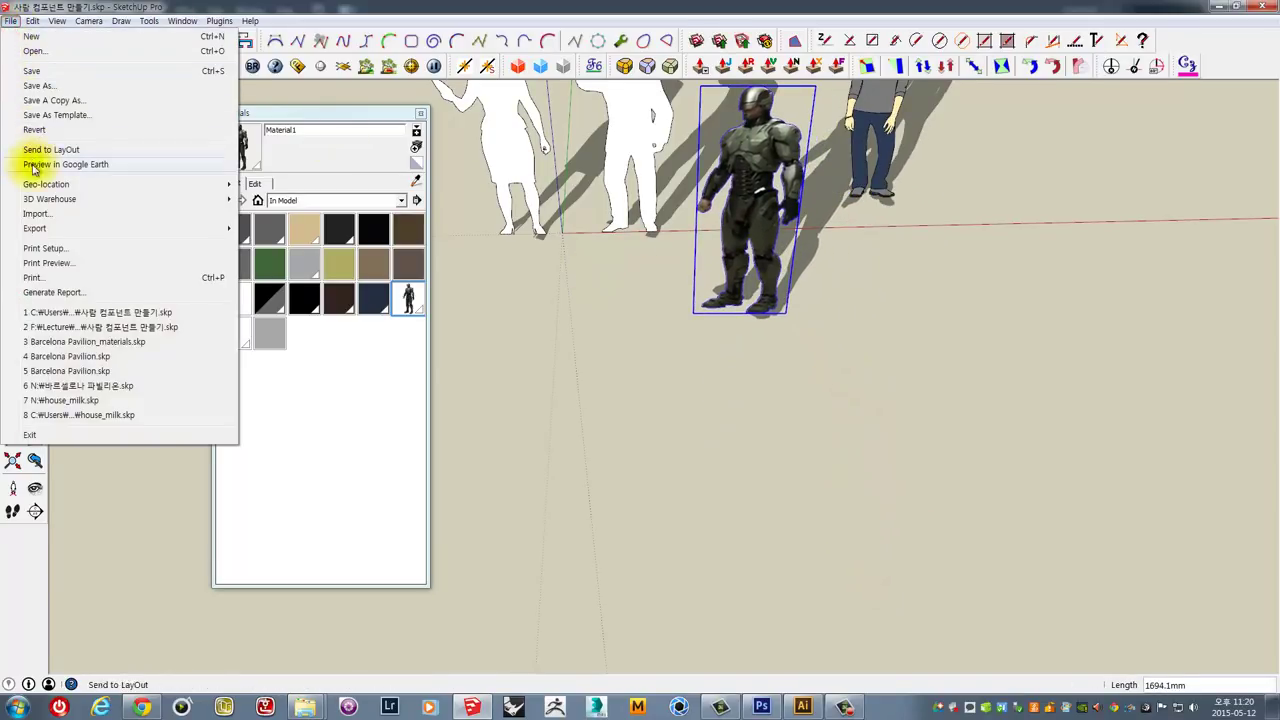
Import robocap.dwg with the DWG import units kept at Millimeters.
{"action": "left_click", "coordinate": [37, 215]}
{"action": "left_click", "coordinate": [648, 349]}
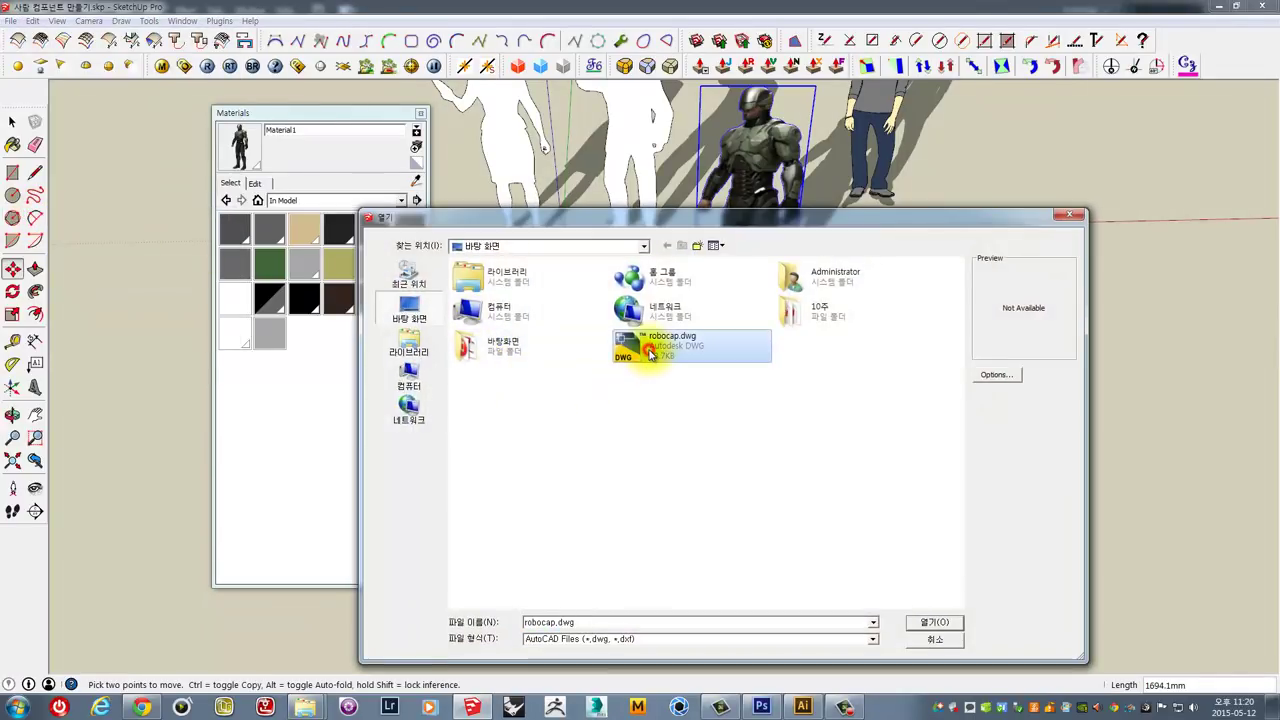
{"action": "left_click", "coordinate": [1001, 377]}
{"action": "left_click", "coordinate": [700, 454]}
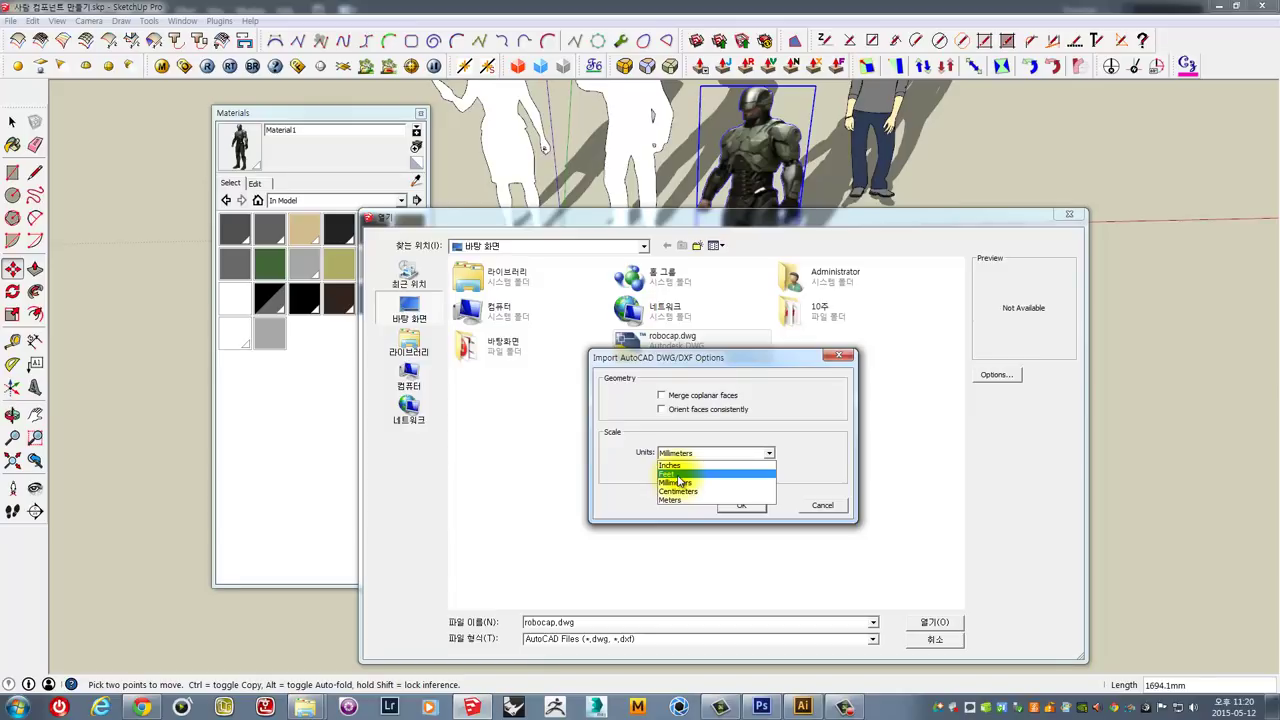
{"action": "left_click", "coordinate": [608, 423]}
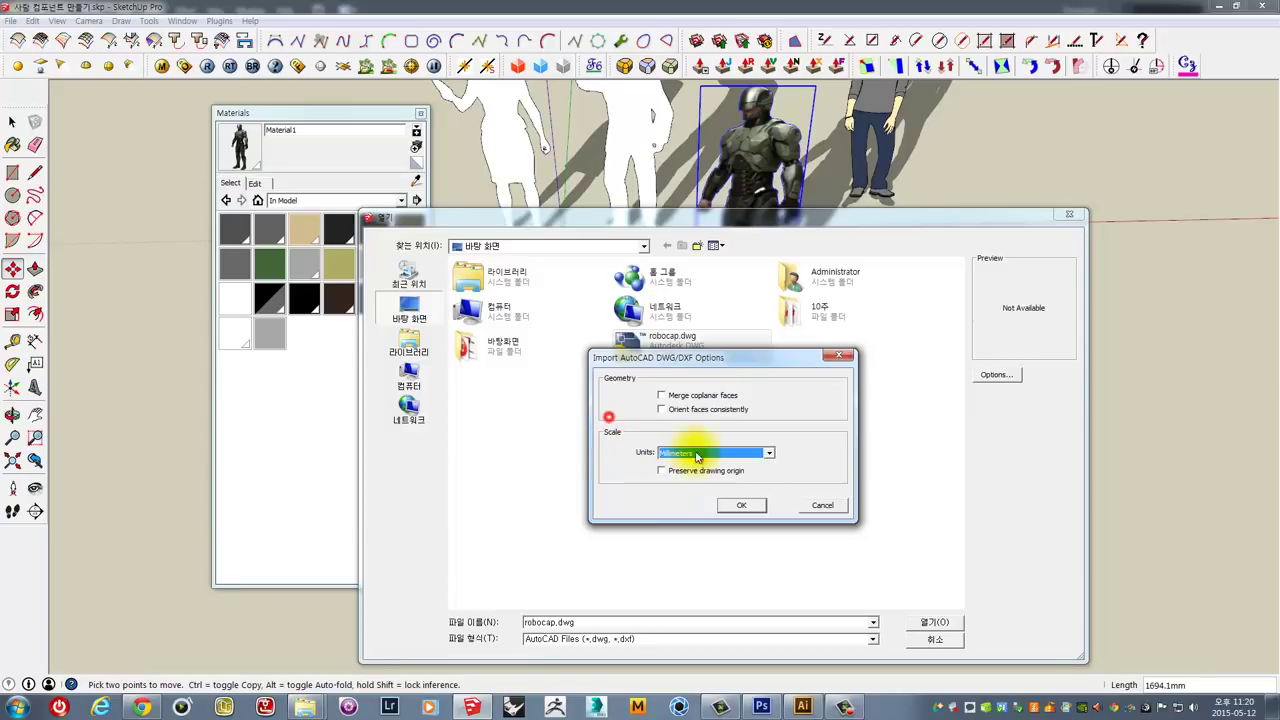
{"action": "left_click", "coordinate": [742, 506]}
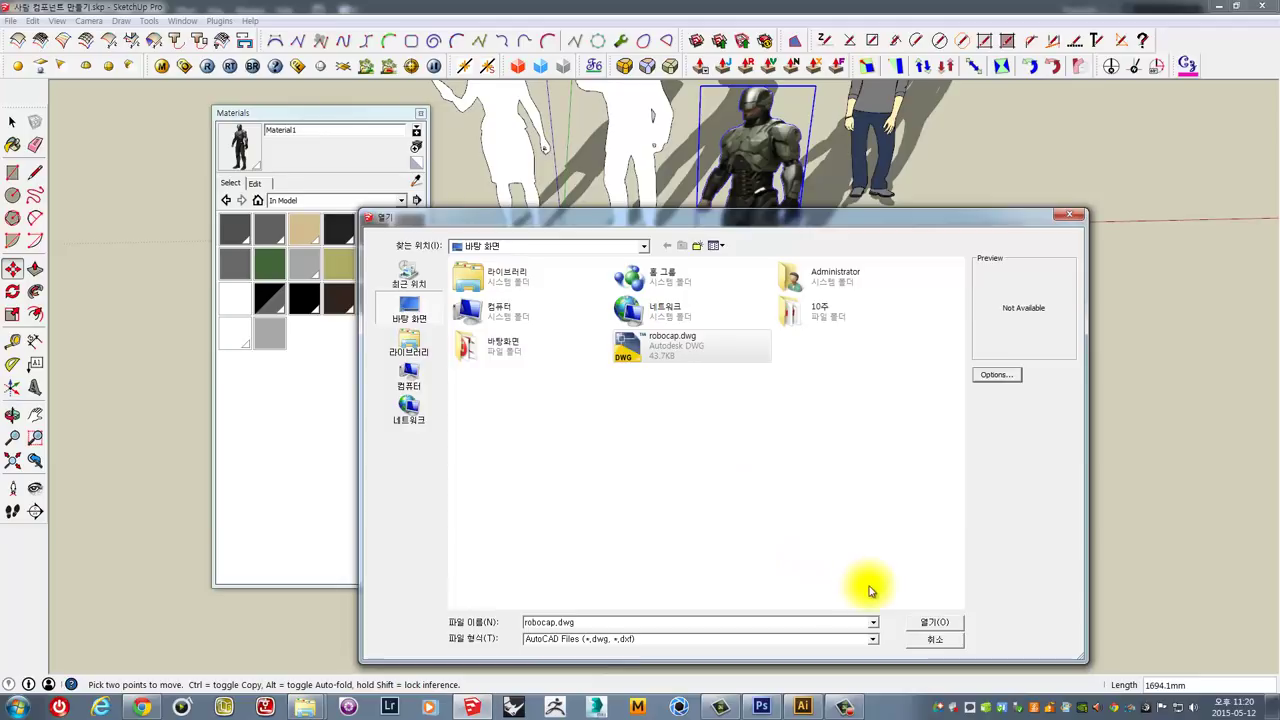
{"action": "left_click", "coordinate": [935, 623]}
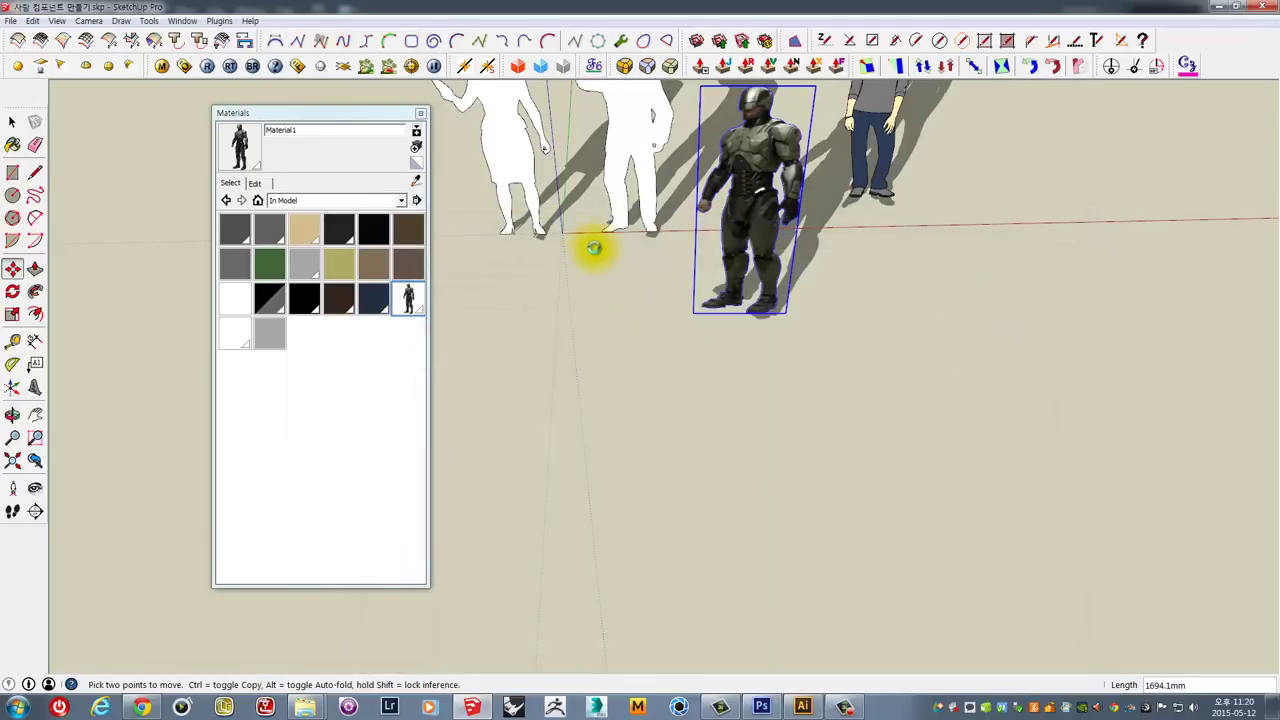
Close the import results and drop the robot outline on the ground before the robot.
{"action": "left_click", "coordinate": [698, 452]}
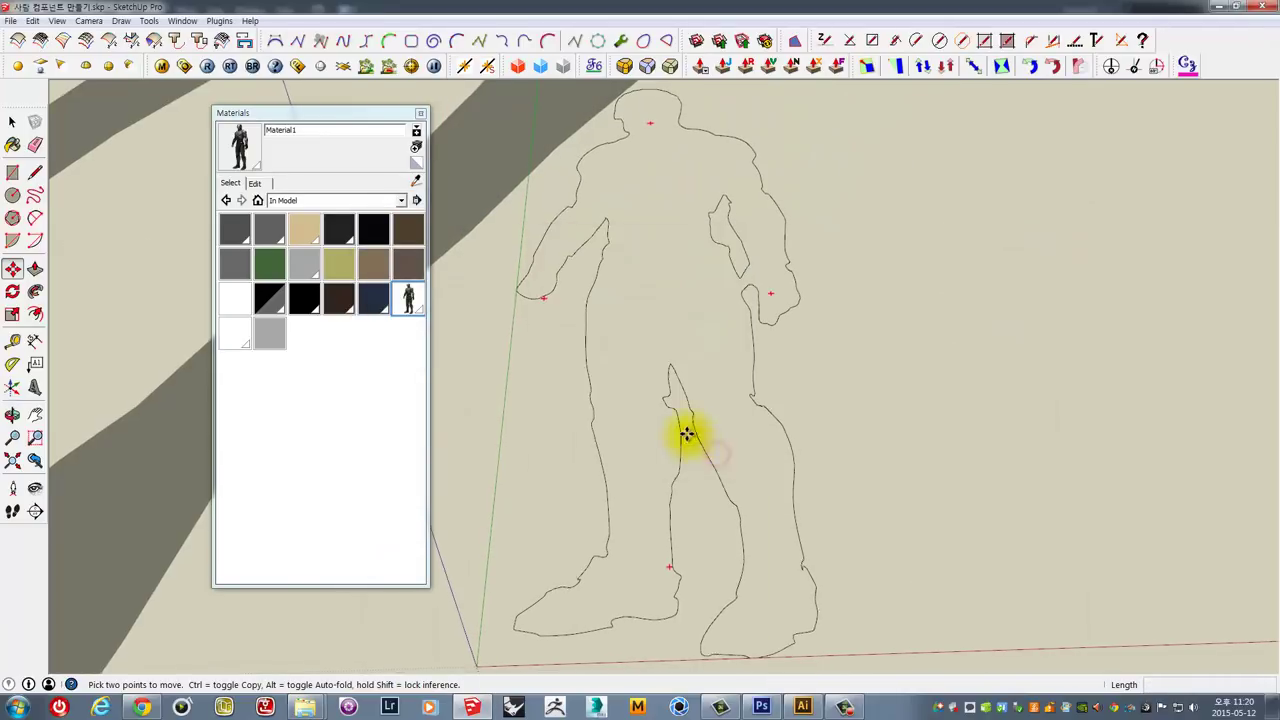
{"action": "scroll", "coordinate": [606, 428], "scroll_direction": "down", "scroll_amount": 3}
{"action": "scroll", "coordinate": [686, 446], "scroll_direction": "down", "scroll_amount": 3}
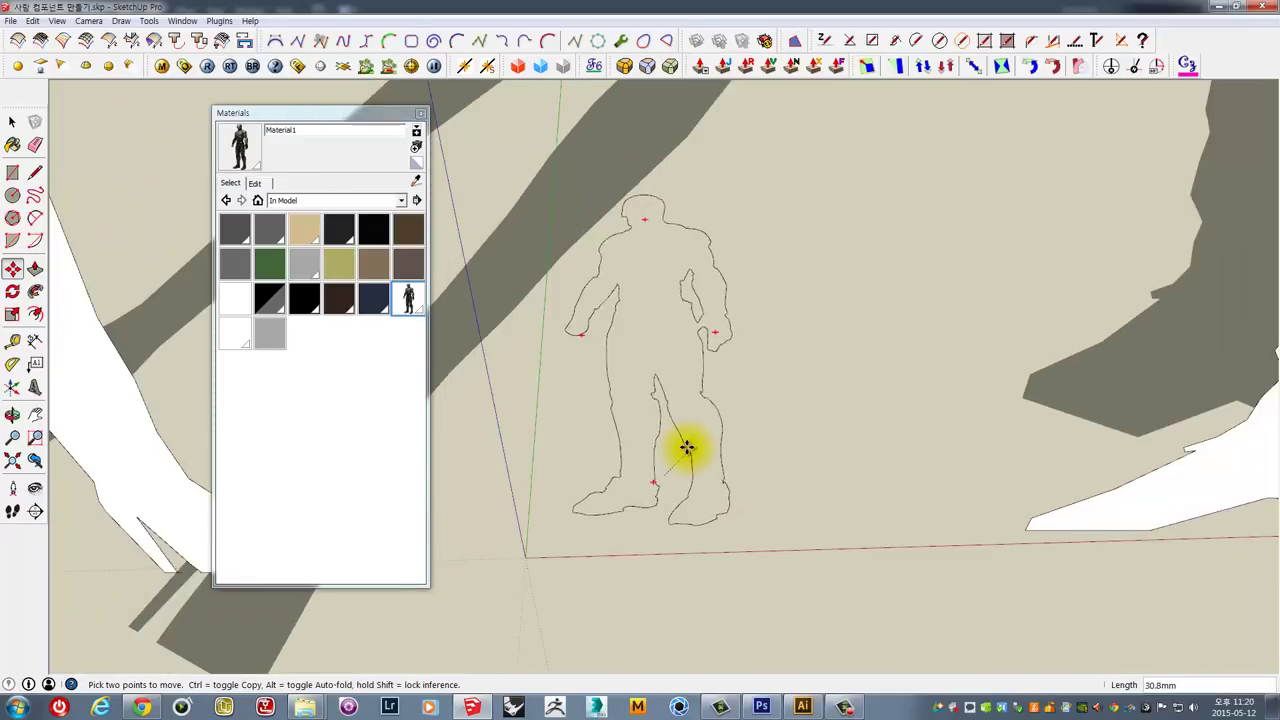
{"action": "scroll", "coordinate": [646, 523], "scroll_direction": "down", "scroll_amount": 3}
{"action": "scroll", "coordinate": [673, 557], "scroll_direction": "down", "scroll_amount": 3}
{"action": "scroll", "coordinate": [673, 557], "scroll_direction": "down", "scroll_amount": 3}
{"action": "scroll", "coordinate": [686, 551], "scroll_direction": "down", "scroll_amount": 2}
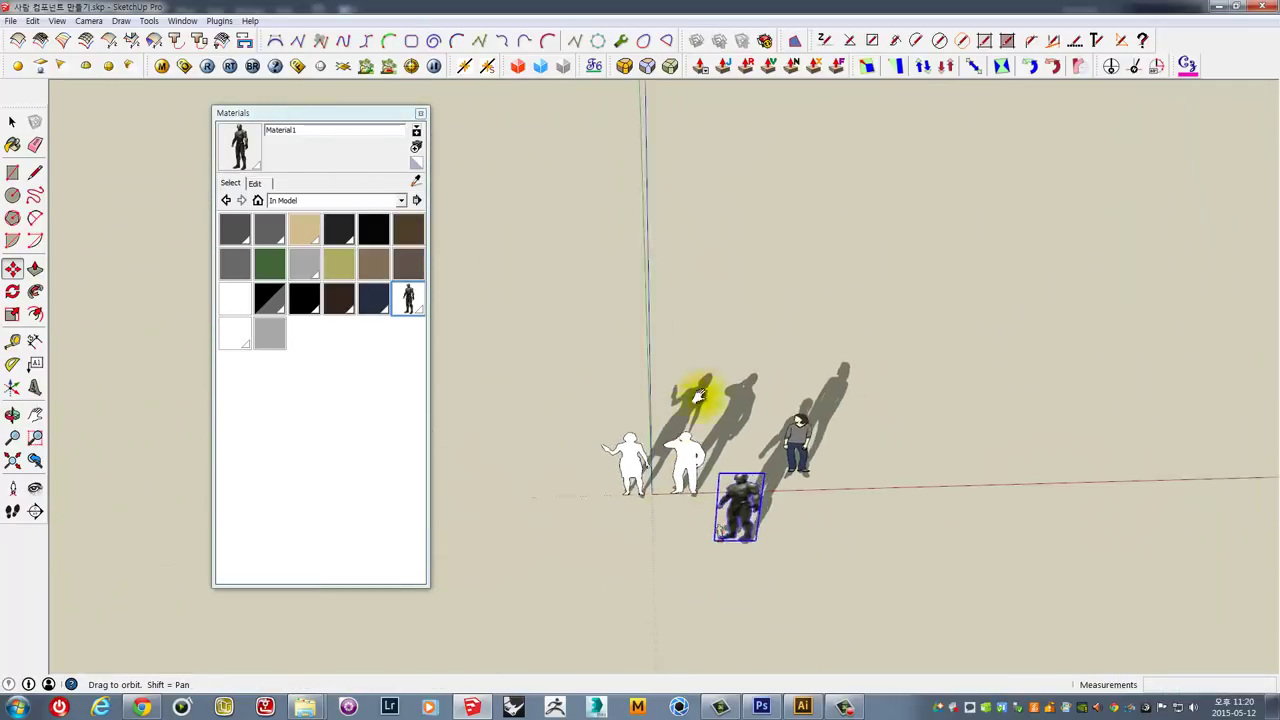
{"action": "middle_click_drag", "start_coordinate": [691, 391], "coordinate": [703, 437]}
{"action": "scroll", "coordinate": [700, 472], "scroll_direction": "up", "scroll_amount": 3}
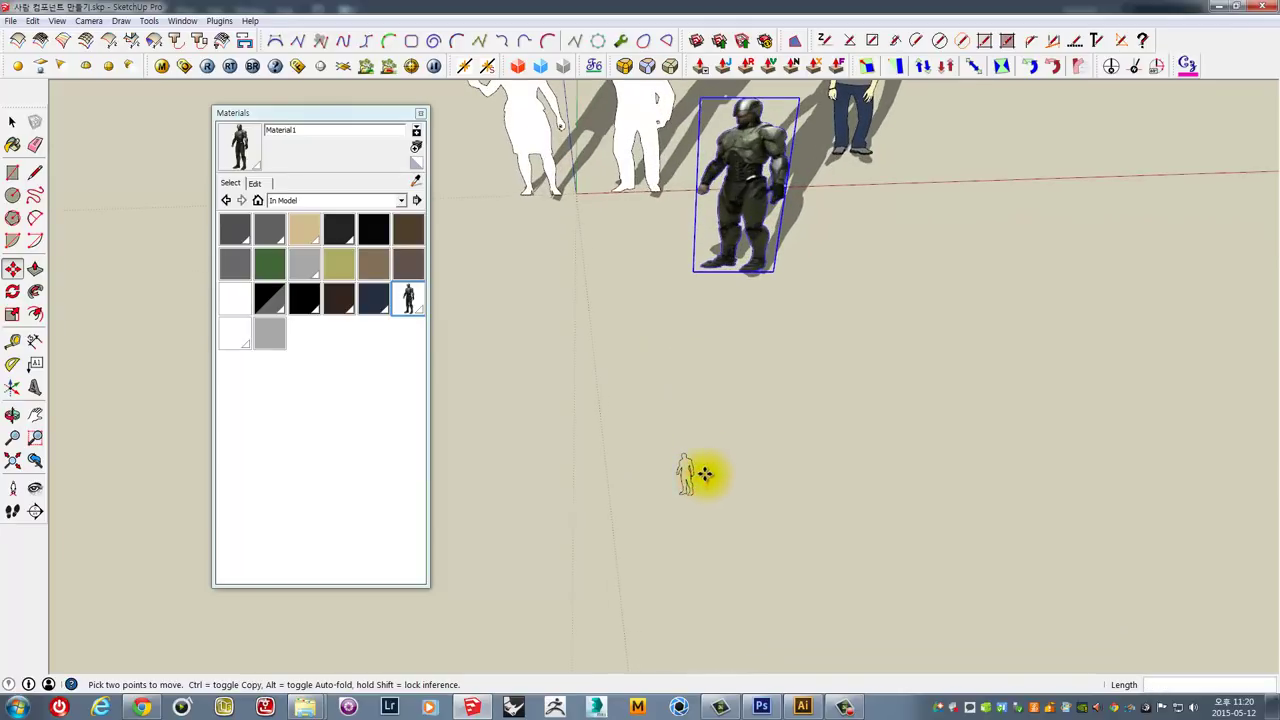
{"action": "left_click", "coordinate": [688, 472]}
Window-select the small imported robot outline and orbit slightly around the figures.
{"action": "key", "text": "space"}
{"action": "left_click_drag", "start_coordinate": [631, 420], "coordinate": [728, 532], "text": "shift"}
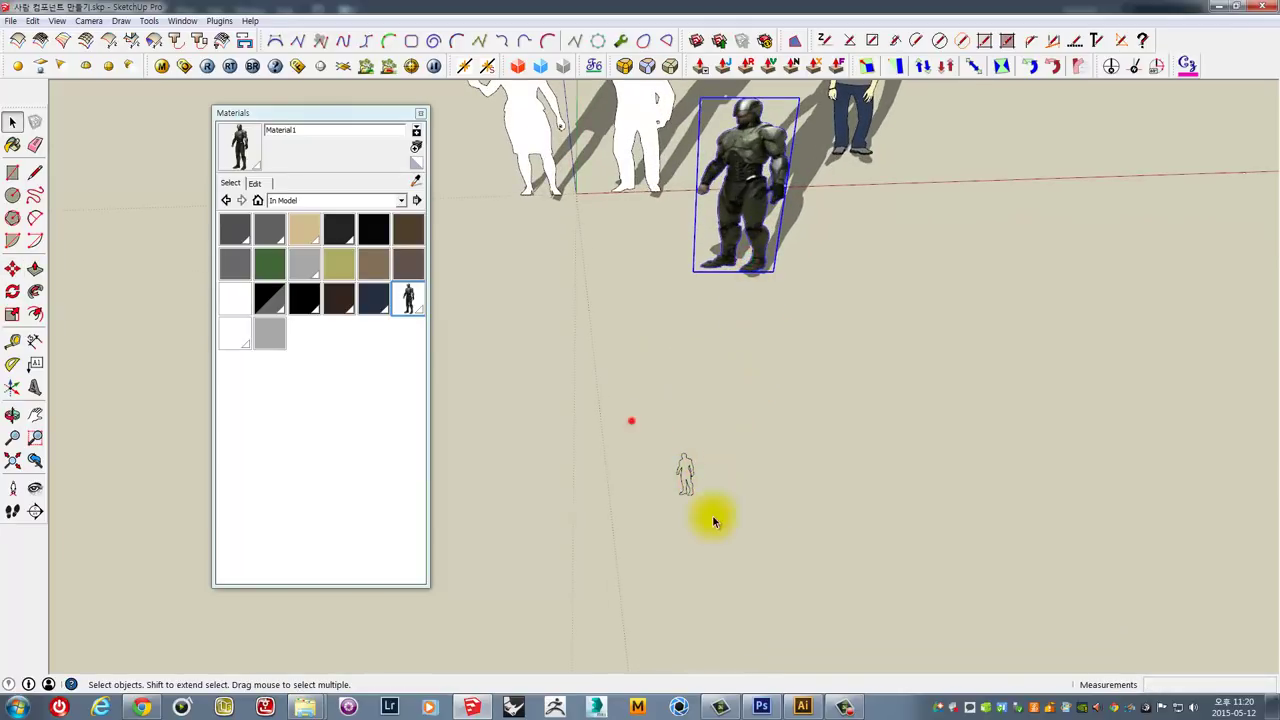
{"action": "scroll", "coordinate": [697, 478], "scroll_direction": "up", "scroll_amount": 1}
{"action": "scroll", "coordinate": [690, 467], "scroll_direction": "up", "scroll_amount": 1}
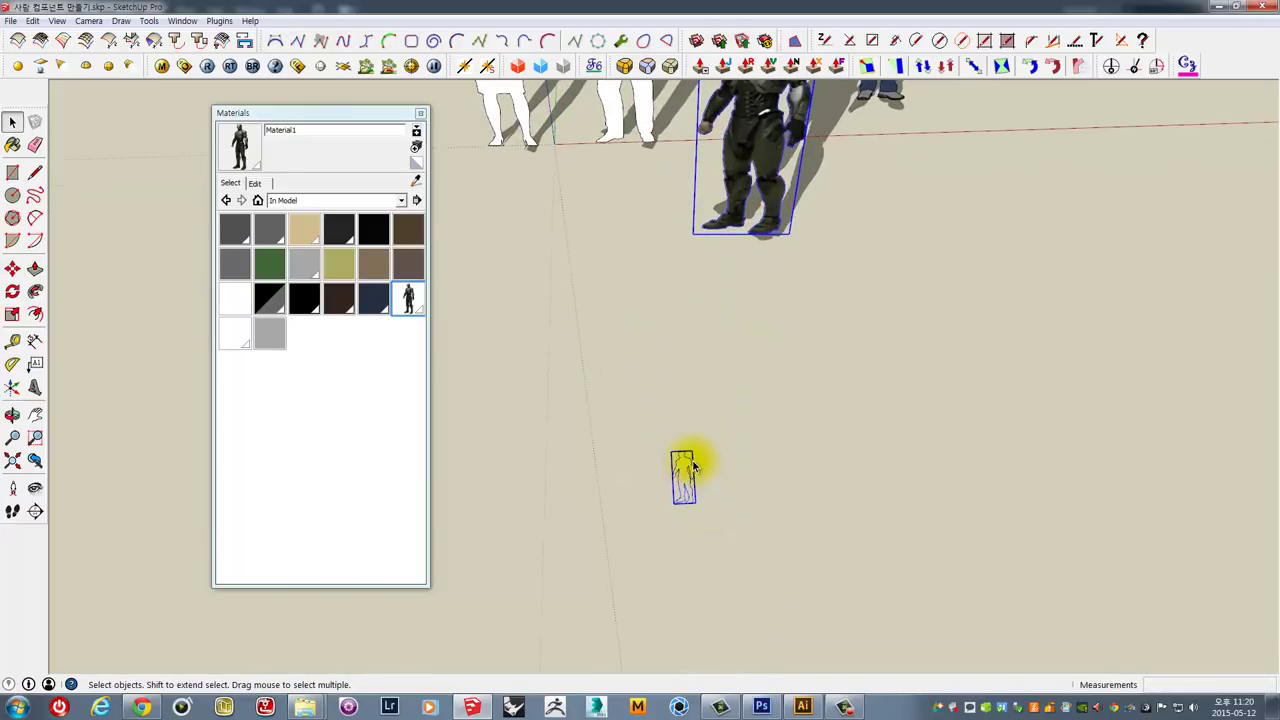
{"action": "mouse_move", "coordinate": [680, 478]}
{"action": "middle_mouse_down"}
{"action": "mouse_move", "coordinate": [694, 486]}
{"action": "mouse_move", "coordinate": [794, 430]}
{"action": "mouse_move", "coordinate": [623, 266]}
{"action": "middle_mouse_up"}
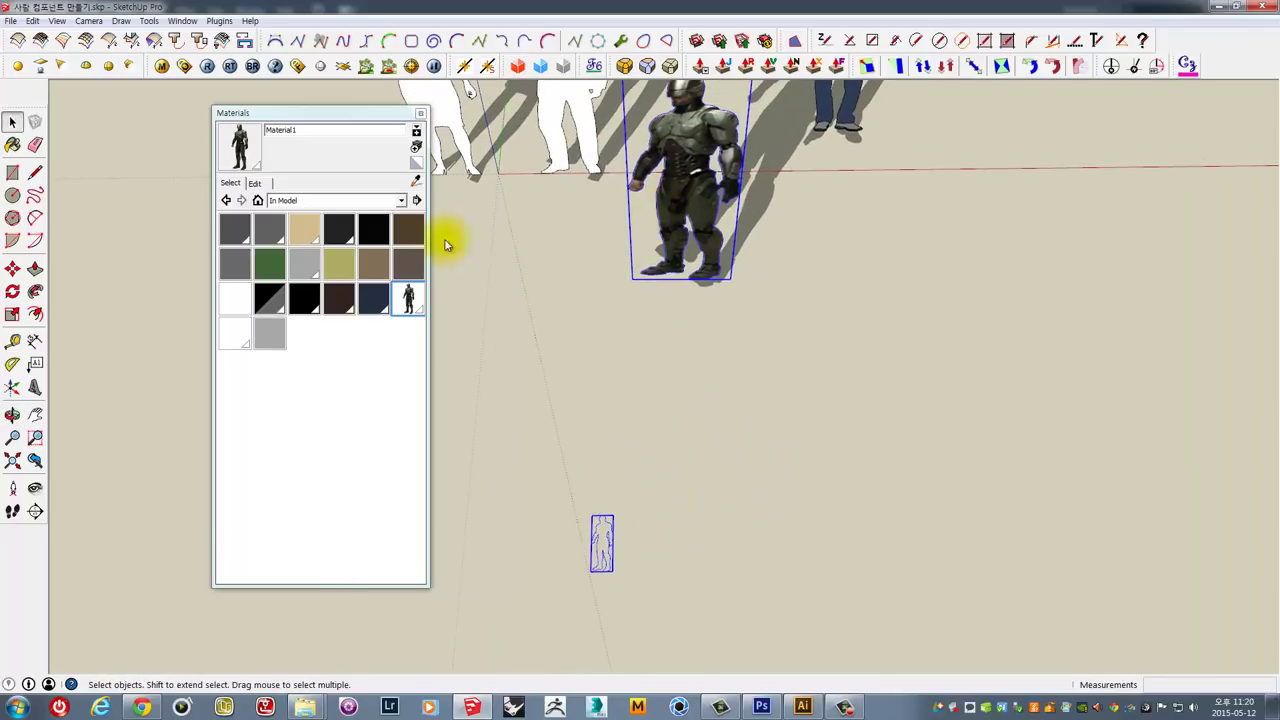
Start a rectangle on the ground, cancel it, and orbit back toward the figures.
{"action": "left_click", "coordinate": [10, 174]}
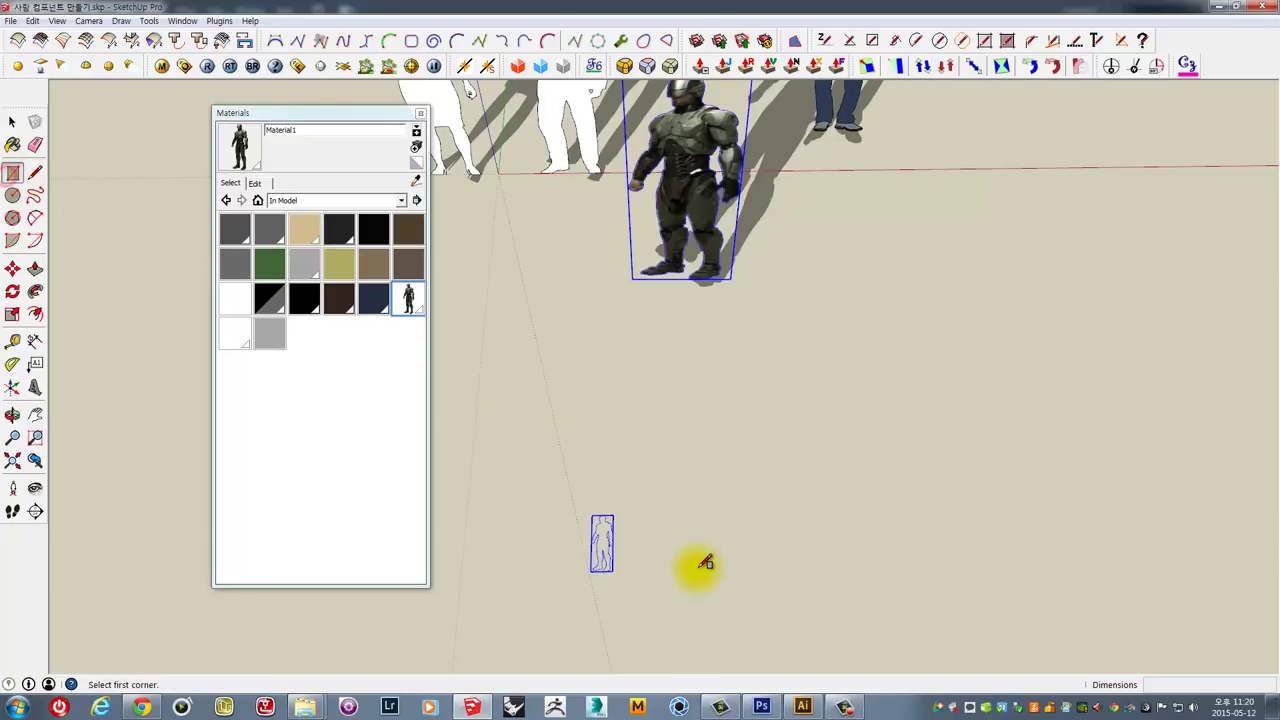
{"action": "left_click", "coordinate": [690, 626]}
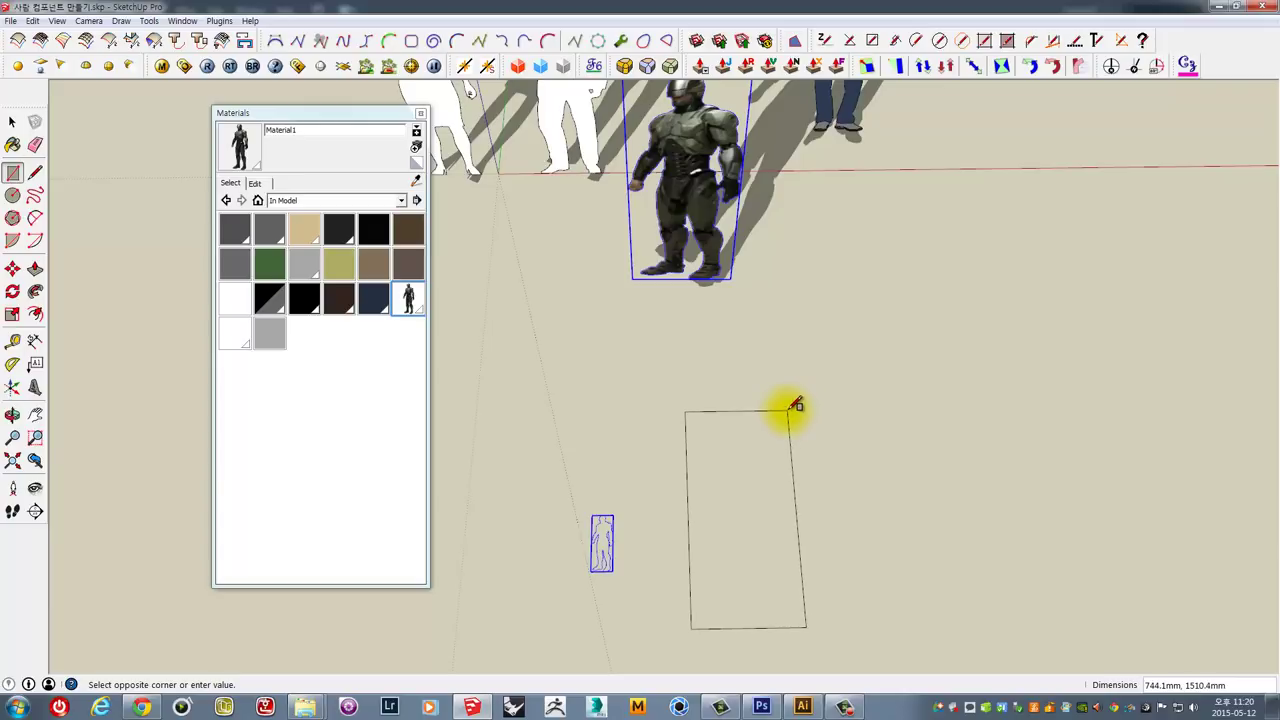
{"action": "key", "text": "Escape"}
{"action": "mouse_move", "coordinate": [749, 434]}
{"action": "middle_mouse_down"}
{"action": "mouse_move", "coordinate": [763, 302]}
{"action": "mouse_move", "coordinate": [749, 371]}
{"action": "mouse_move", "coordinate": [737, 337]}
{"action": "middle_mouse_up"}
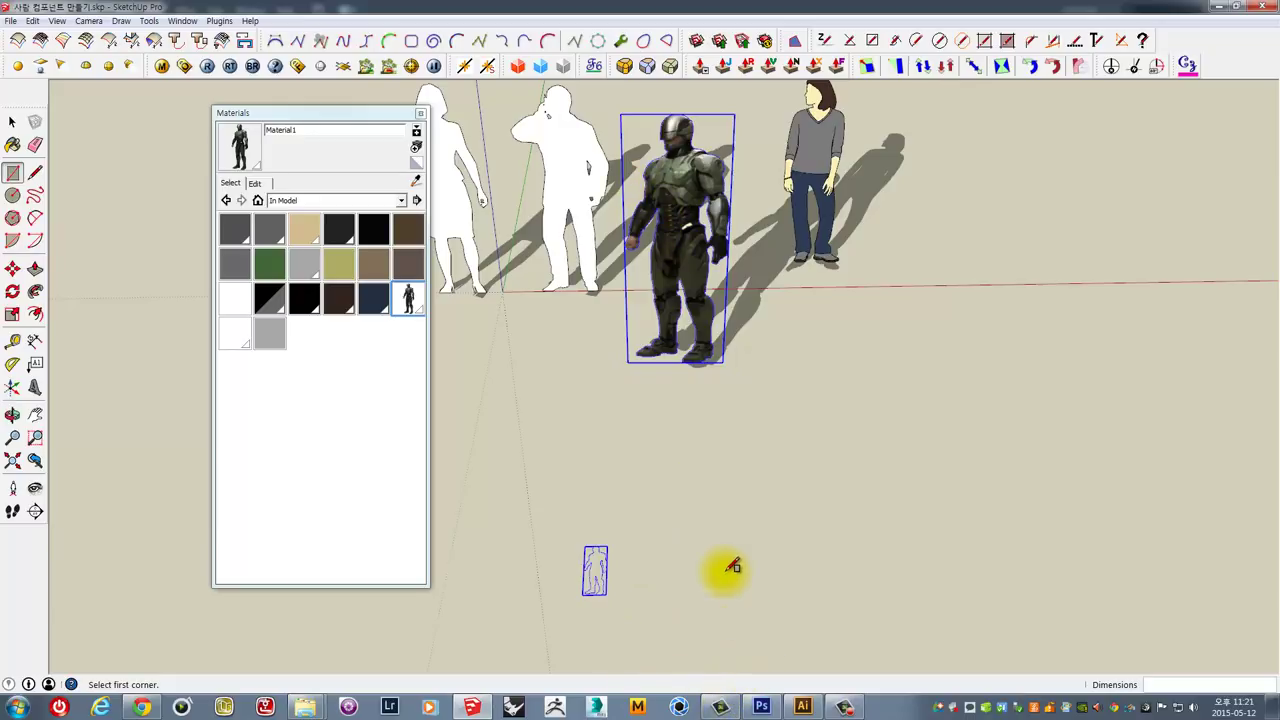
Open Image Size for the silhouette image in Photoshop and inspect its pixel width and height.
{"action": "left_click", "coordinate": [761, 706]}
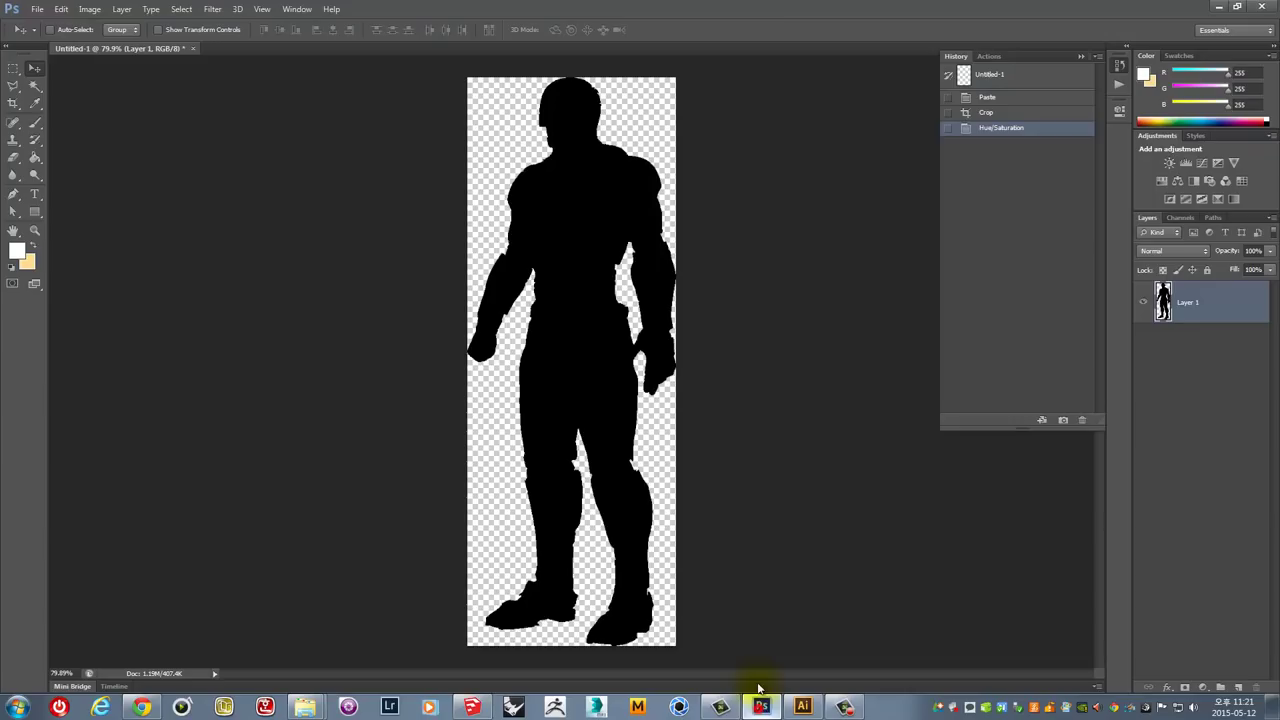
{"action": "left_click", "coordinate": [89, 9]}
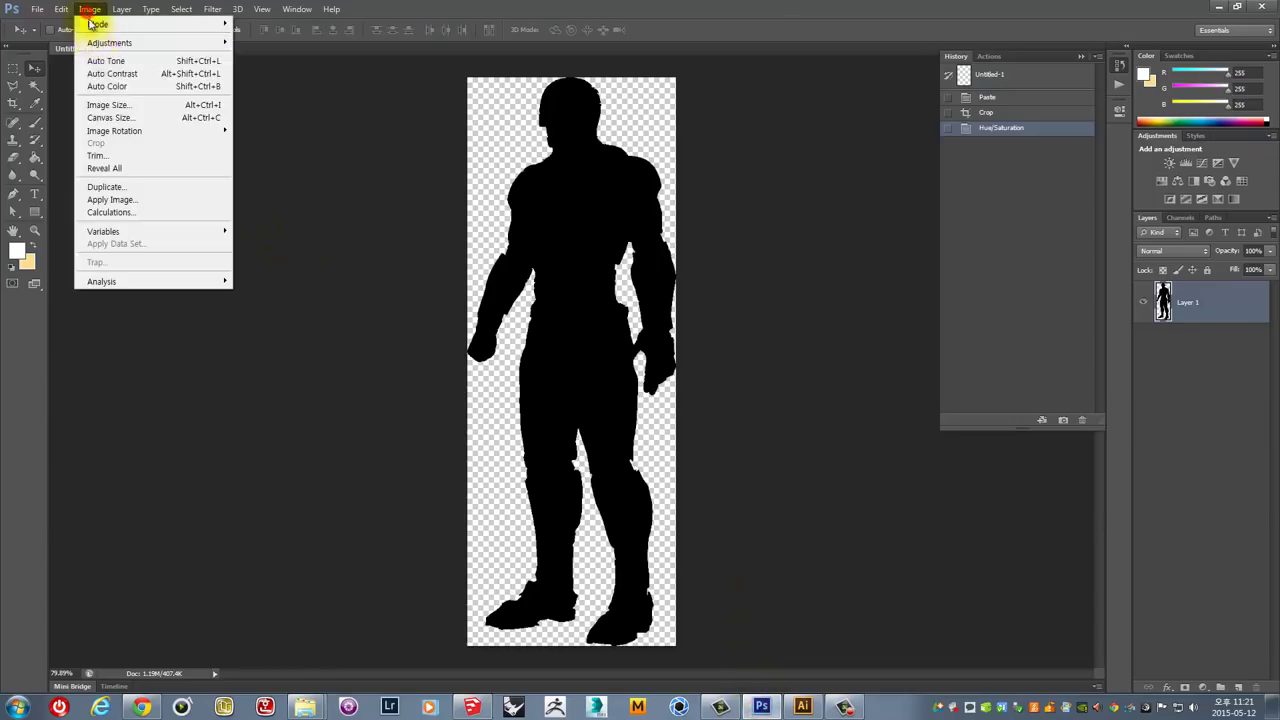
{"action": "left_click", "coordinate": [112, 106]}
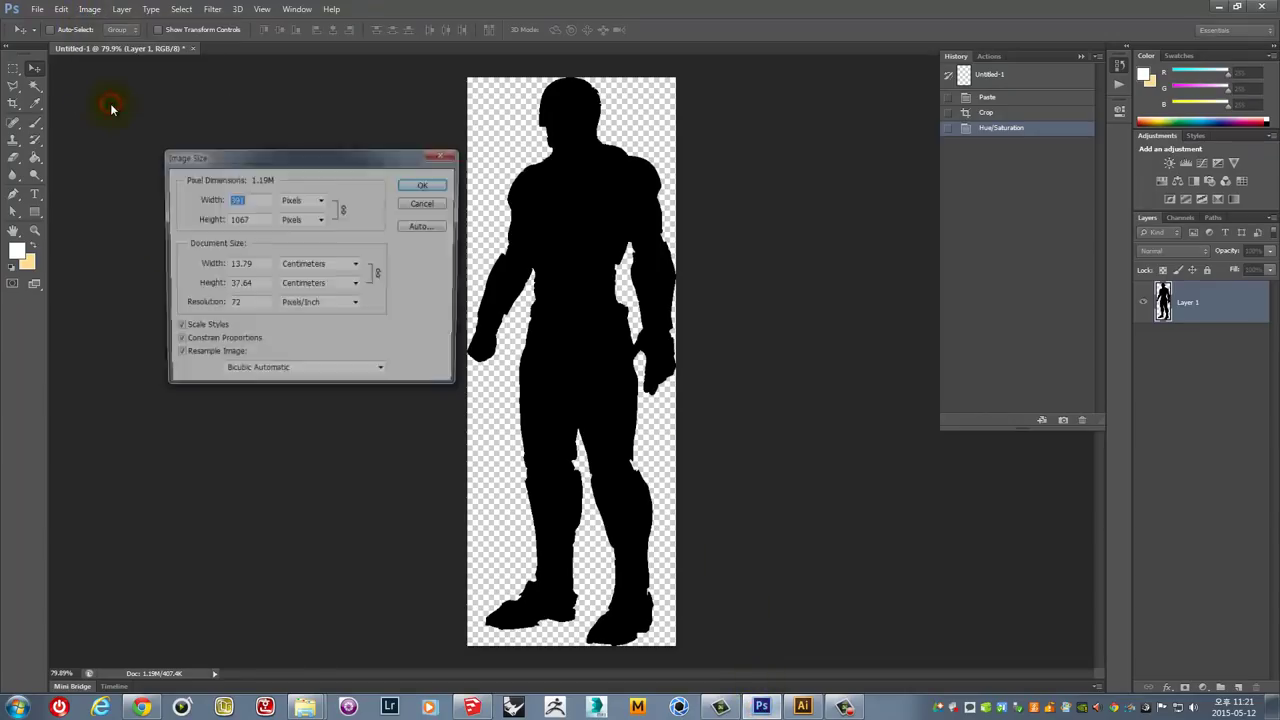
{"action": "left_click", "coordinate": [256, 219]}
{"action": "left_click", "coordinate": [251, 197]}
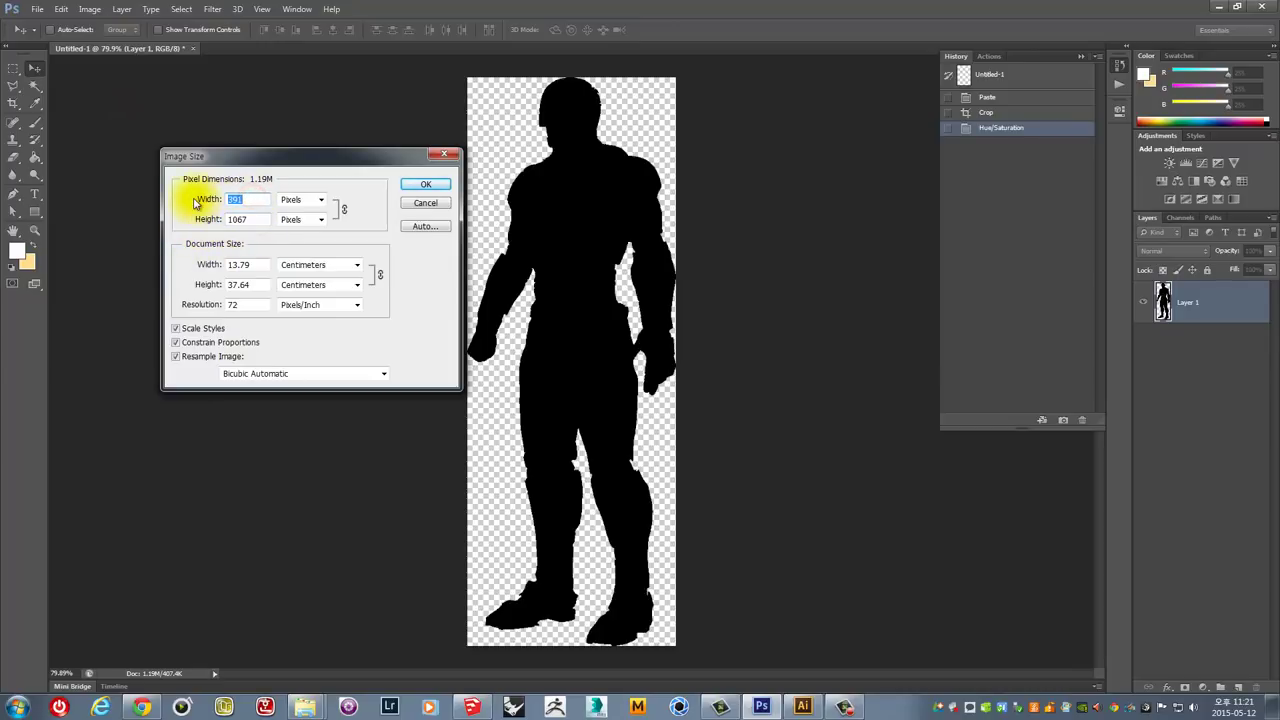
{"action": "left_click", "coordinate": [252, 218]}
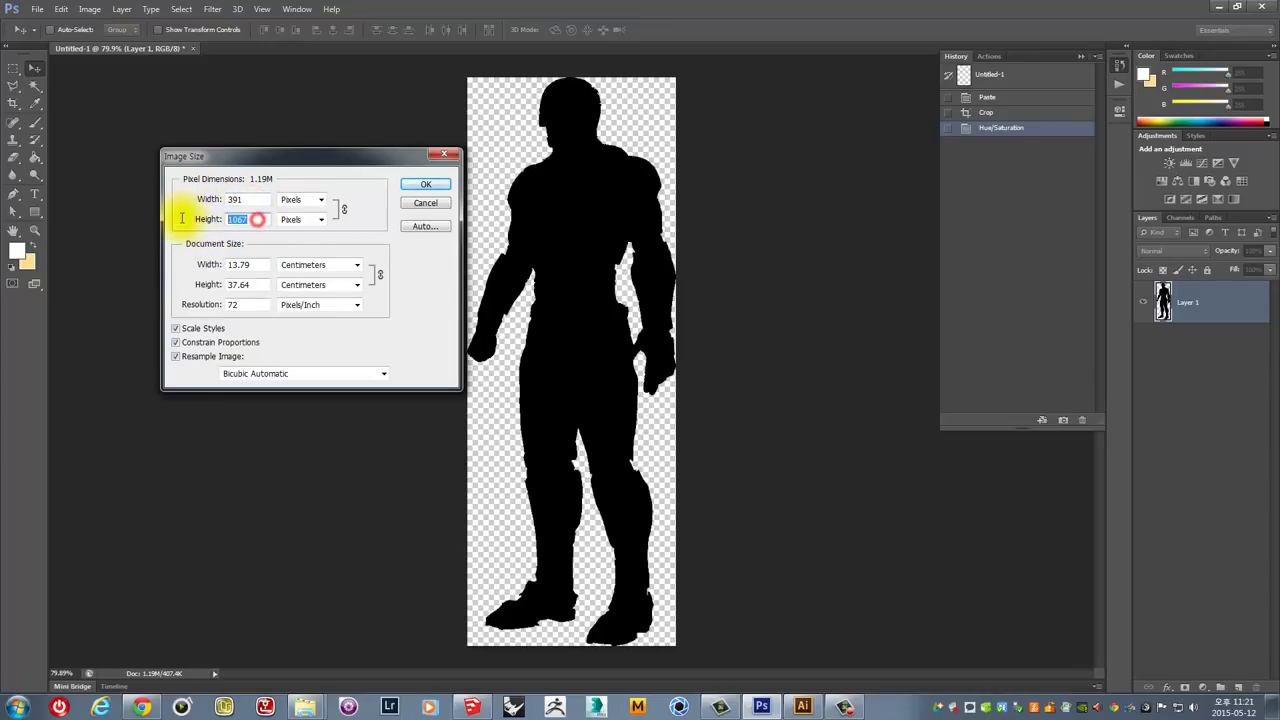
{"action": "left_click", "coordinate": [267, 201]}
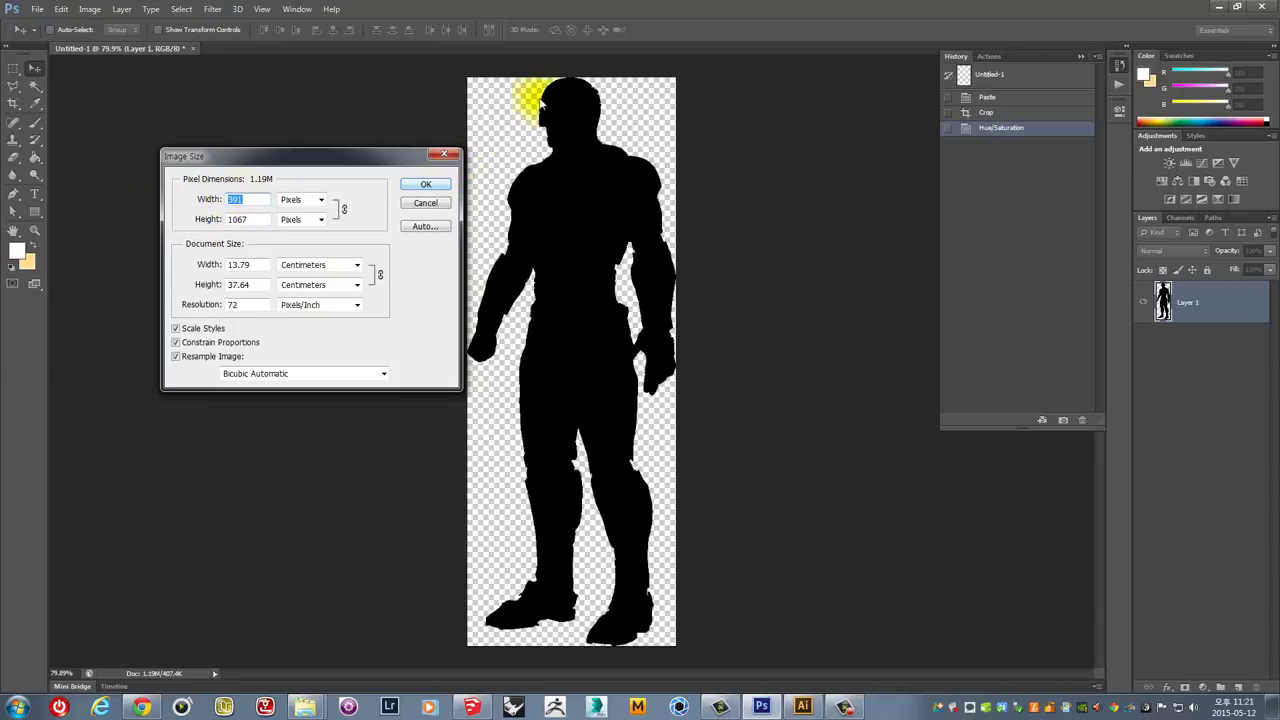
Enter a height of 2000 pixels and read the proportional width of 733.
{"action": "left_click", "coordinate": [254, 220]}
{"action": "mouse_move", "coordinate": [246, 219]}
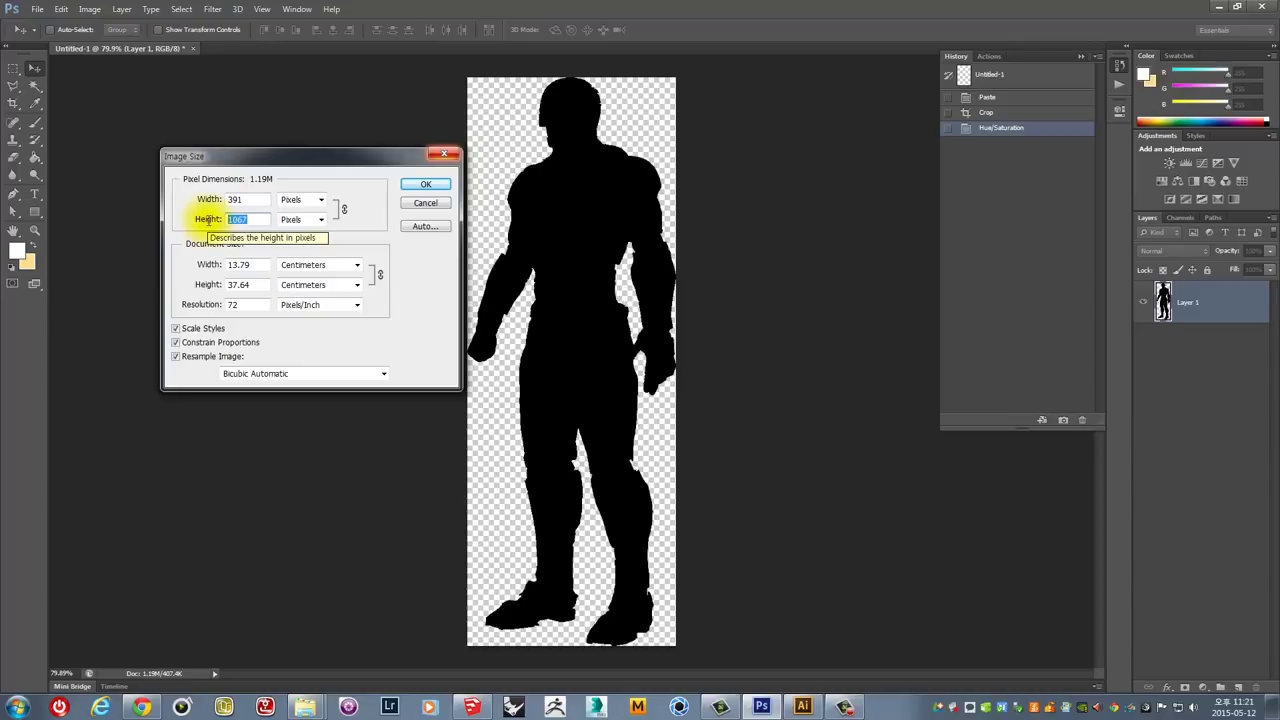
{"action": "left_click", "coordinate": [256, 220]}
{"action": "type", "text": "2"}
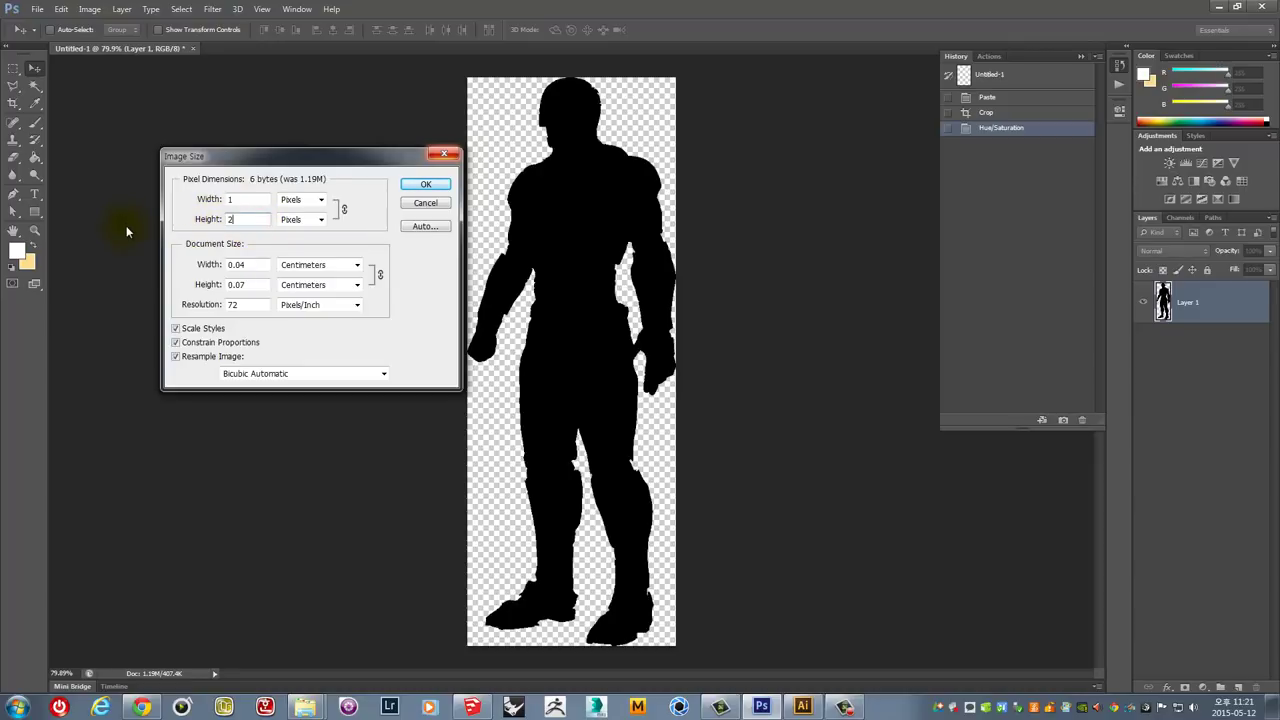
{"action": "type", "text": "000"}
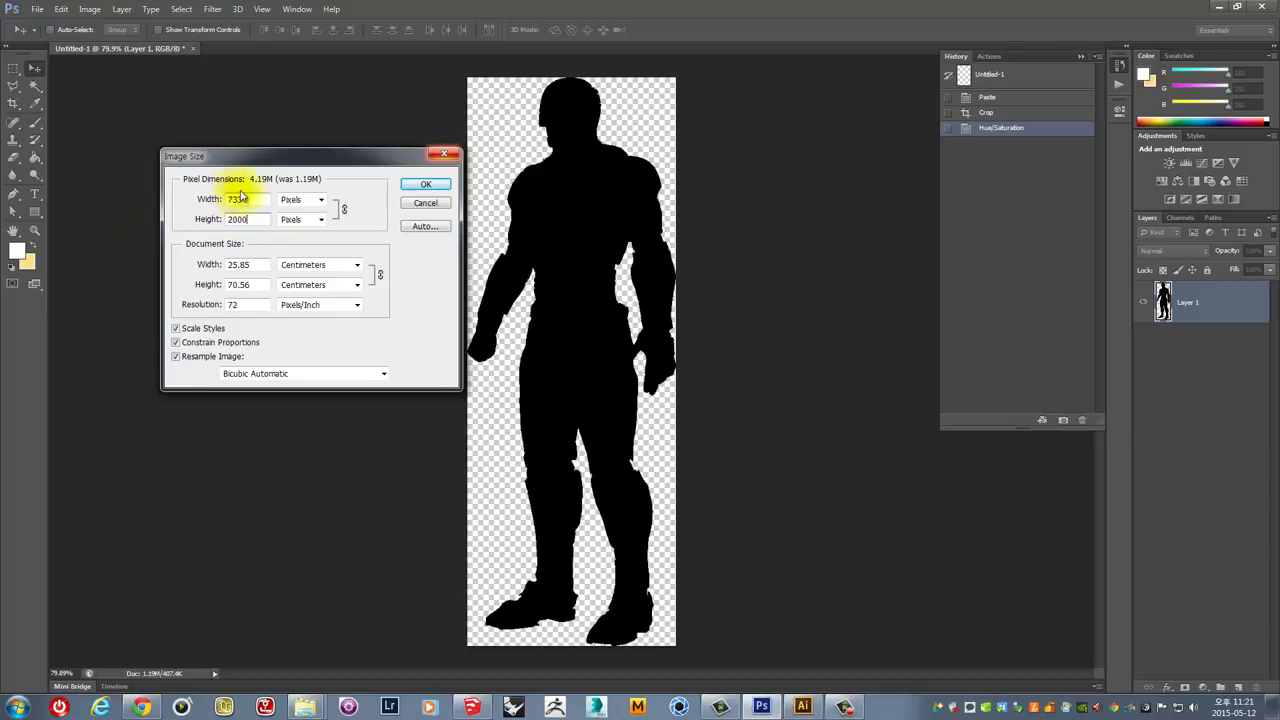
{"action": "mouse_move", "coordinate": [250, 201]}
{"action": "left_mouse_down"}
{"action": "mouse_move", "coordinate": [205, 202]}
{"action": "mouse_move", "coordinate": [212, 217]}
{"action": "left_mouse_up"}
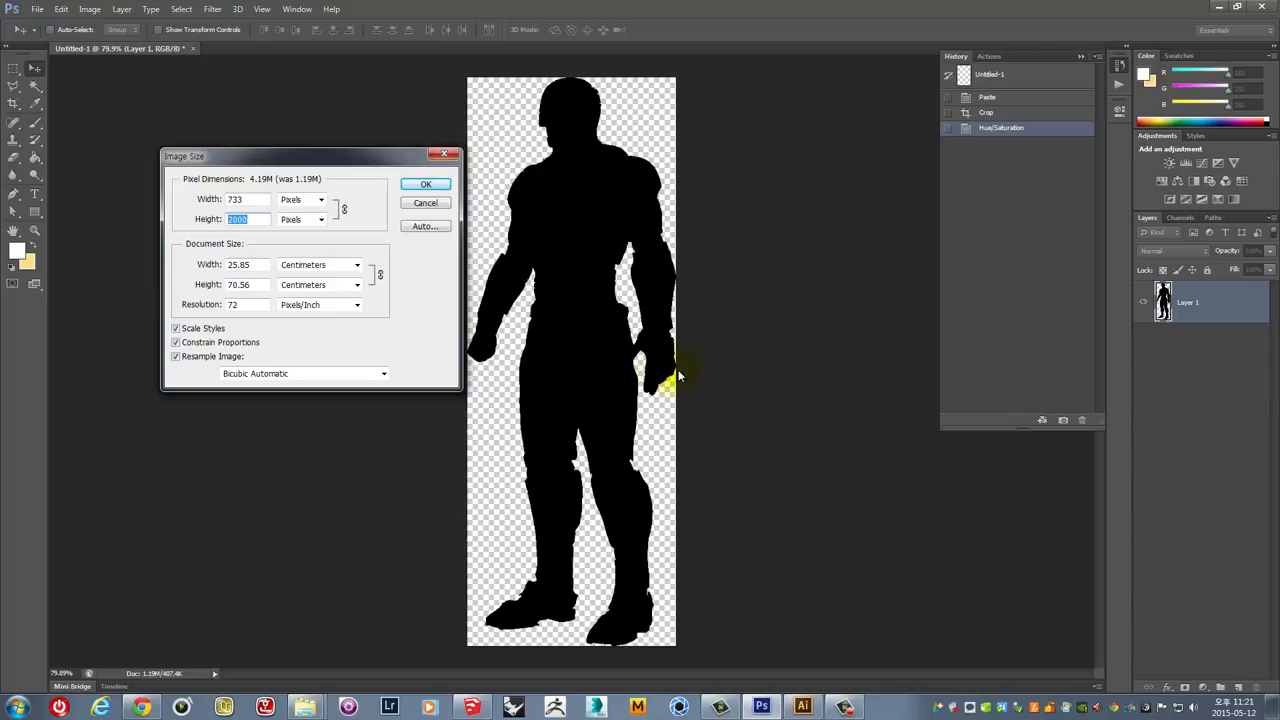
{"action": "left_click_drag", "start_coordinate": [248, 199], "coordinate": [212, 199]}
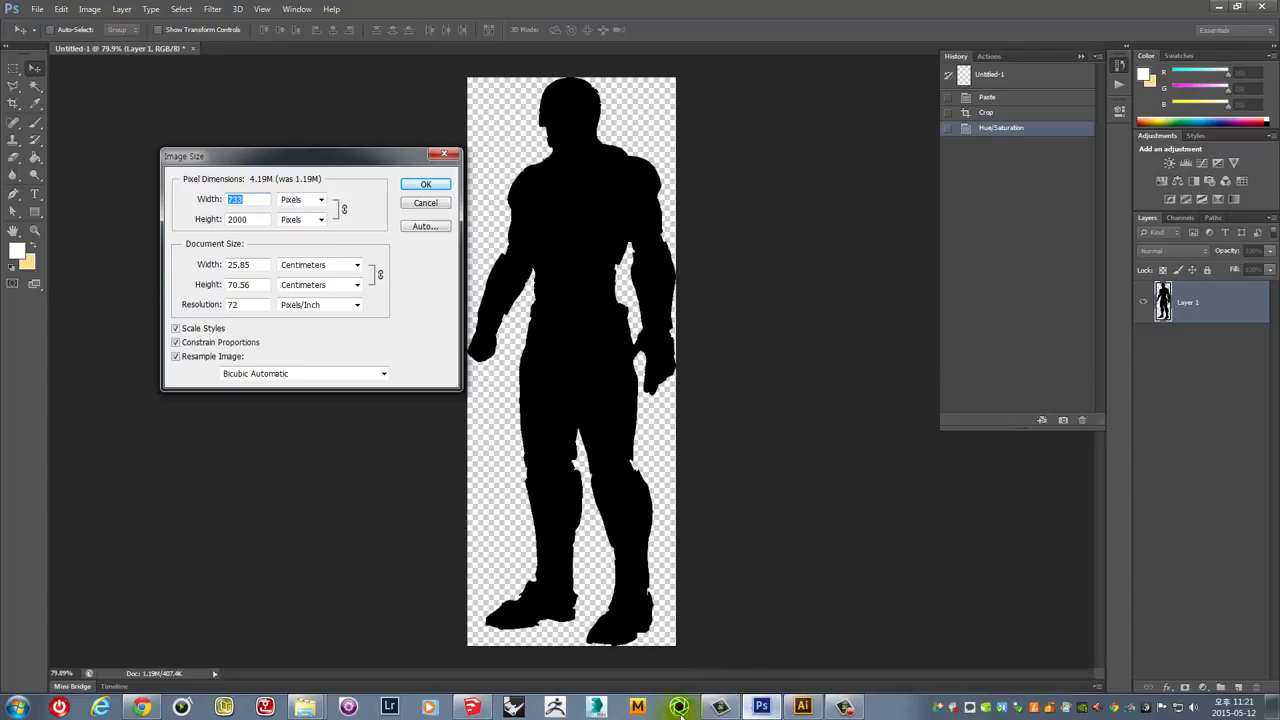
{"action": "left_click", "coordinate": [471, 707]}
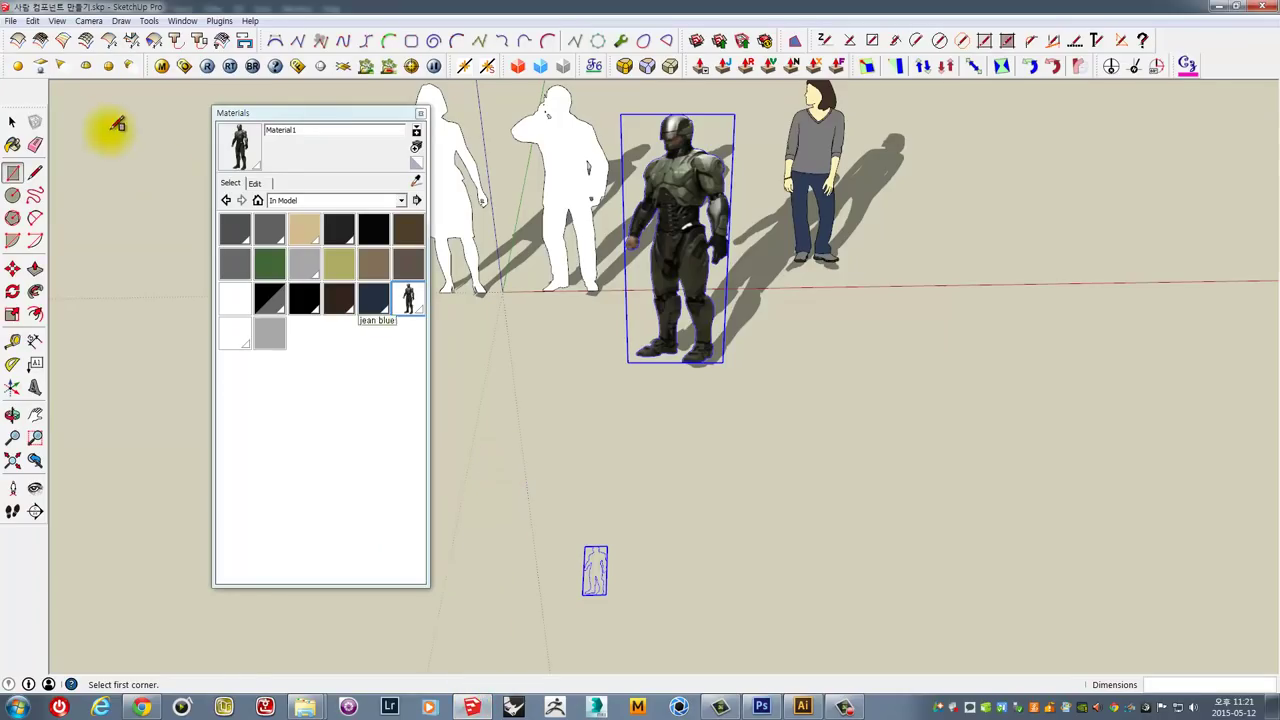
Draw a 733 × 2000 rectangle on the ground next to the small robot outline.
{"action": "left_click", "coordinate": [12, 121]}
{"action": "mouse_move", "coordinate": [600, 428]}
{"action": "middle_mouse_down"}
{"action": "mouse_move", "coordinate": [751, 543]}
{"action": "mouse_move", "coordinate": [715, 410]}
{"action": "middle_mouse_up"}
{"action": "left_click", "coordinate": [12, 172]}
{"action": "left_click", "coordinate": [680, 569]}
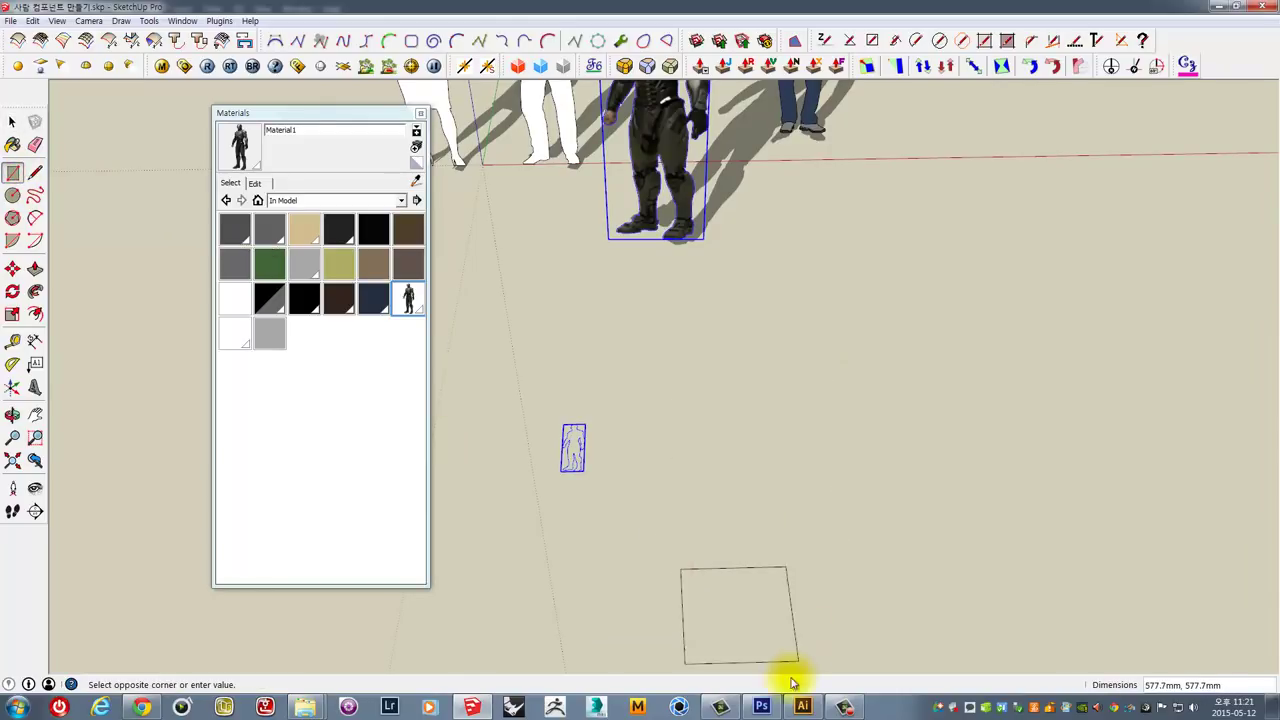
{"action": "left_click", "coordinate": [763, 706]}
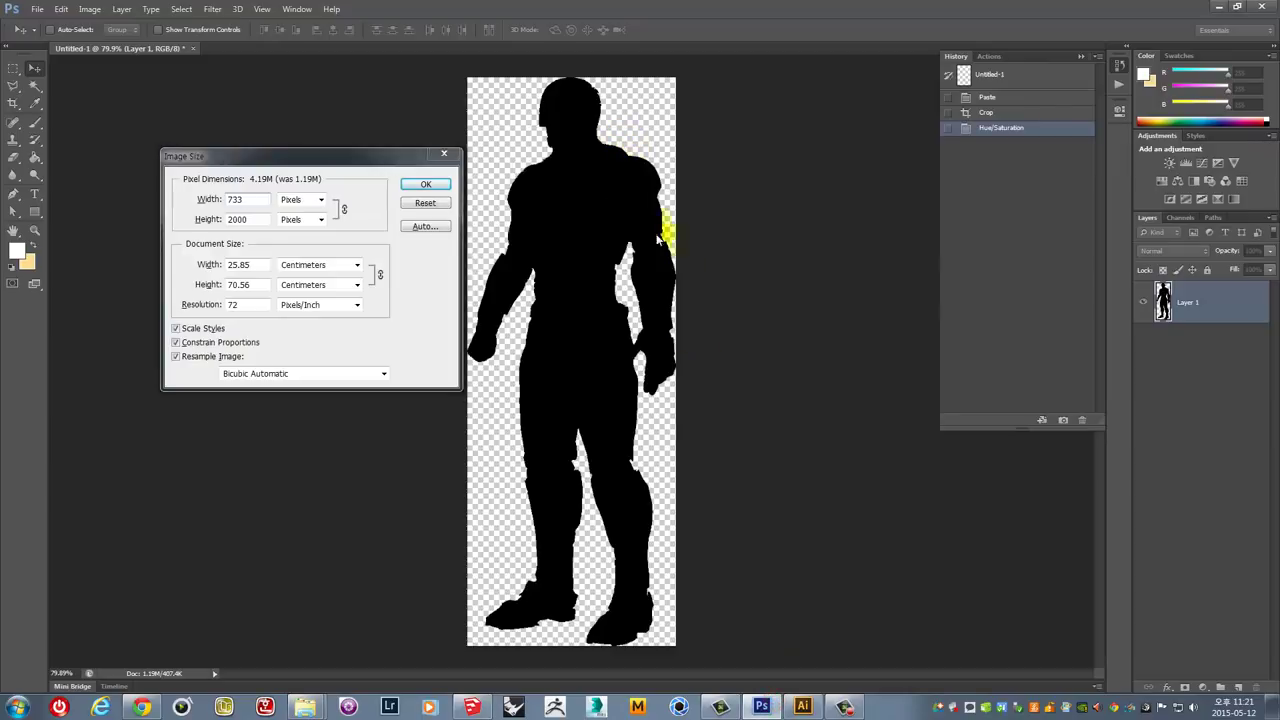
{"action": "left_click", "coordinate": [471, 706]}
{"action": "type", "text": "733,2000"}
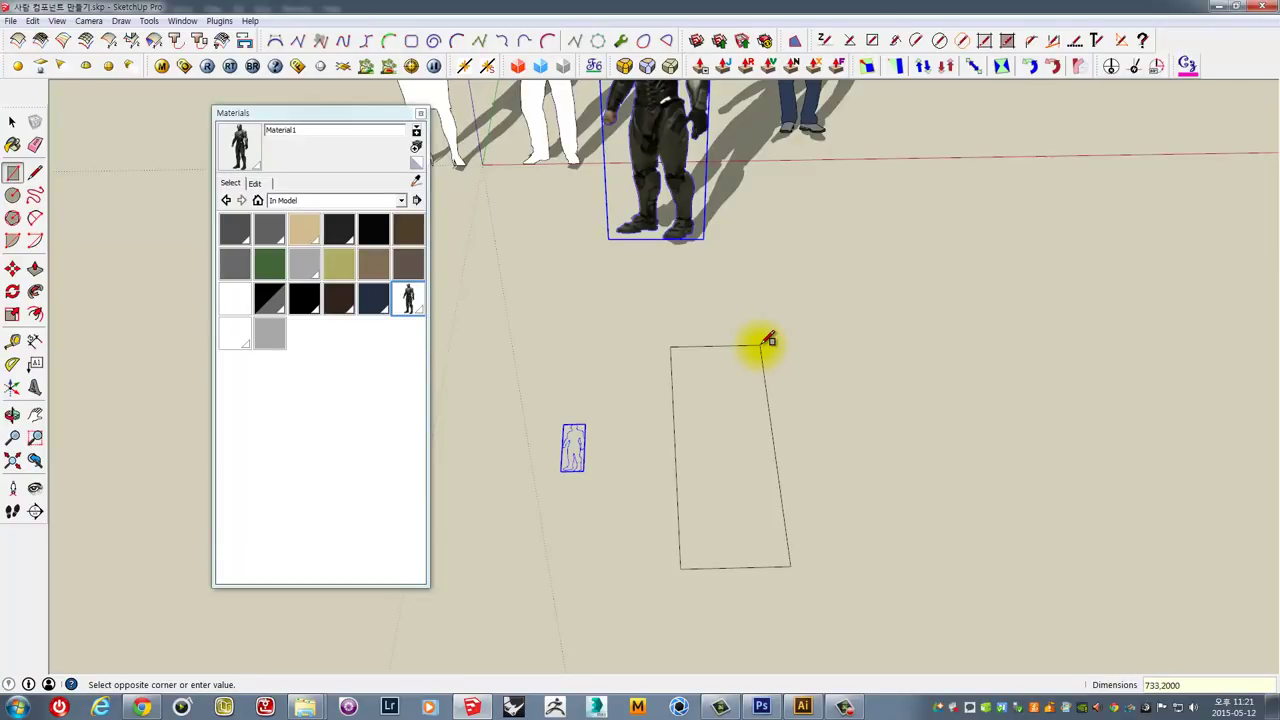
{"action": "key", "text": "Return"}
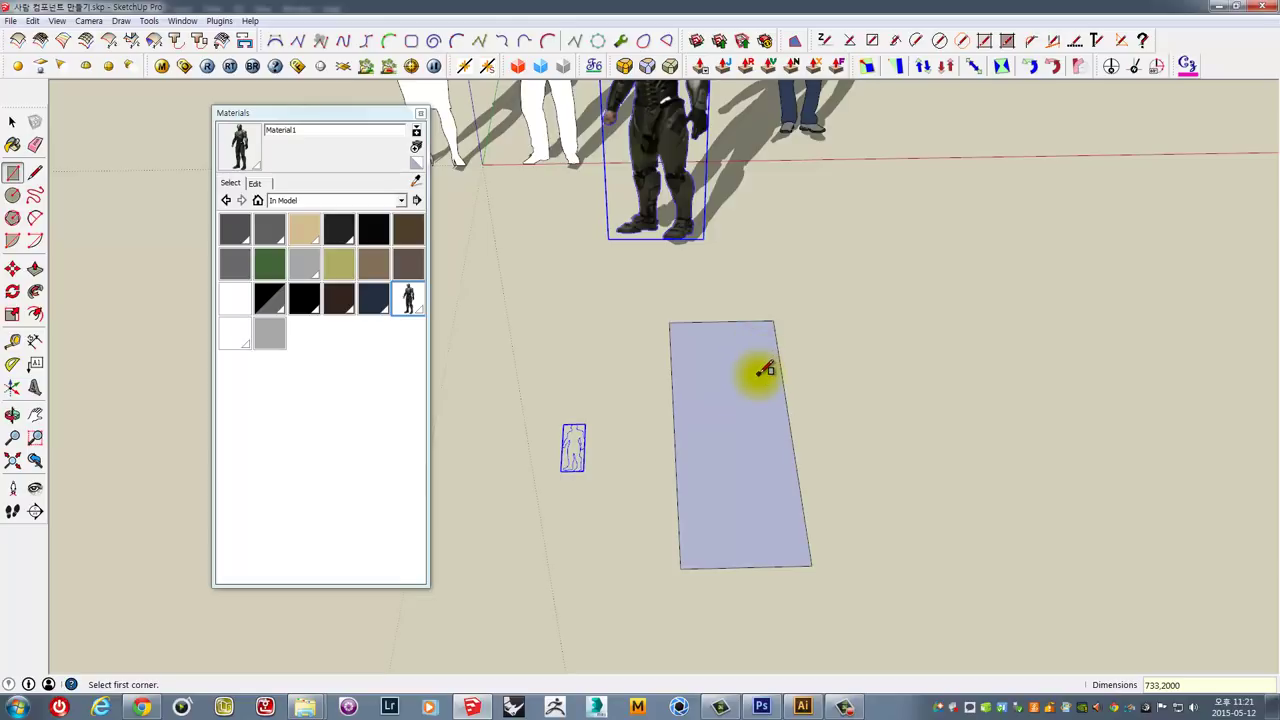
{"action": "middle_click_drag", "start_coordinate": [758, 374], "coordinate": [760, 507]}
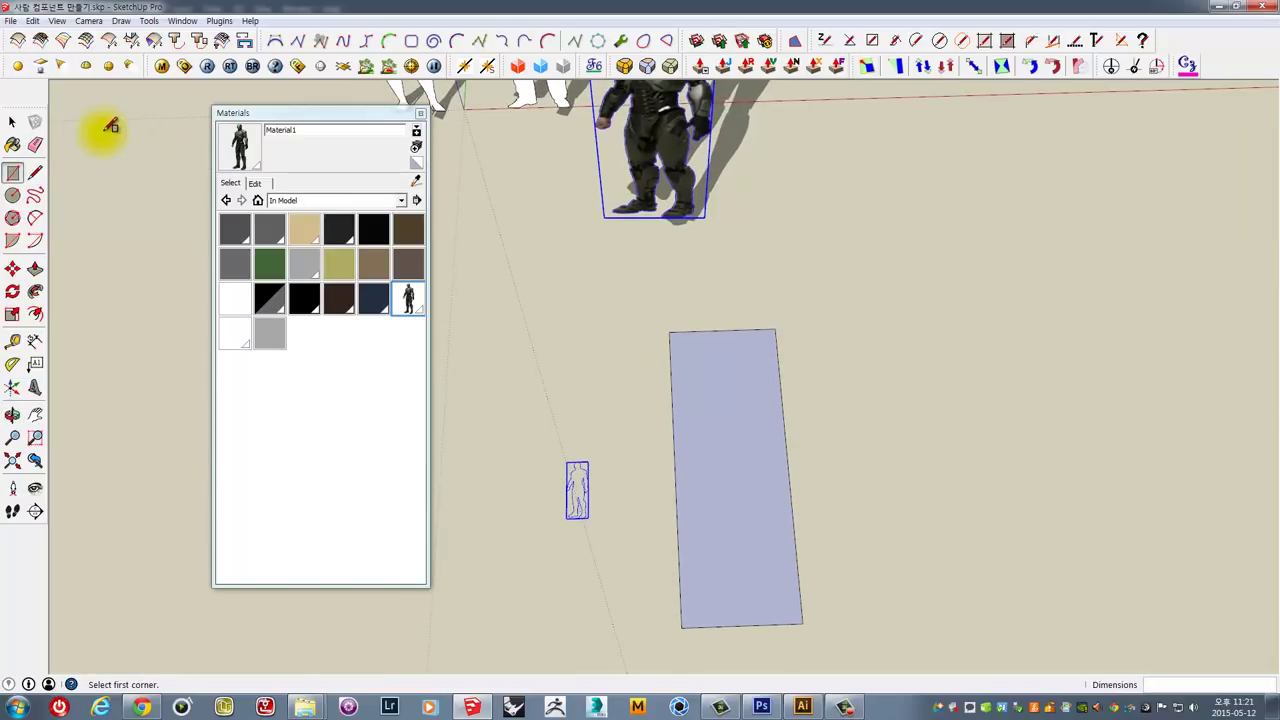
Move the silhouette outline down onto the ground in front of the robot.
{"action": "left_click", "coordinate": [13, 122]}
{"action": "scroll", "coordinate": [575, 500], "scroll_direction": "up", "scroll_amount": 2}
{"action": "scroll", "coordinate": [565, 530], "scroll_direction": "up", "scroll_amount": 3}
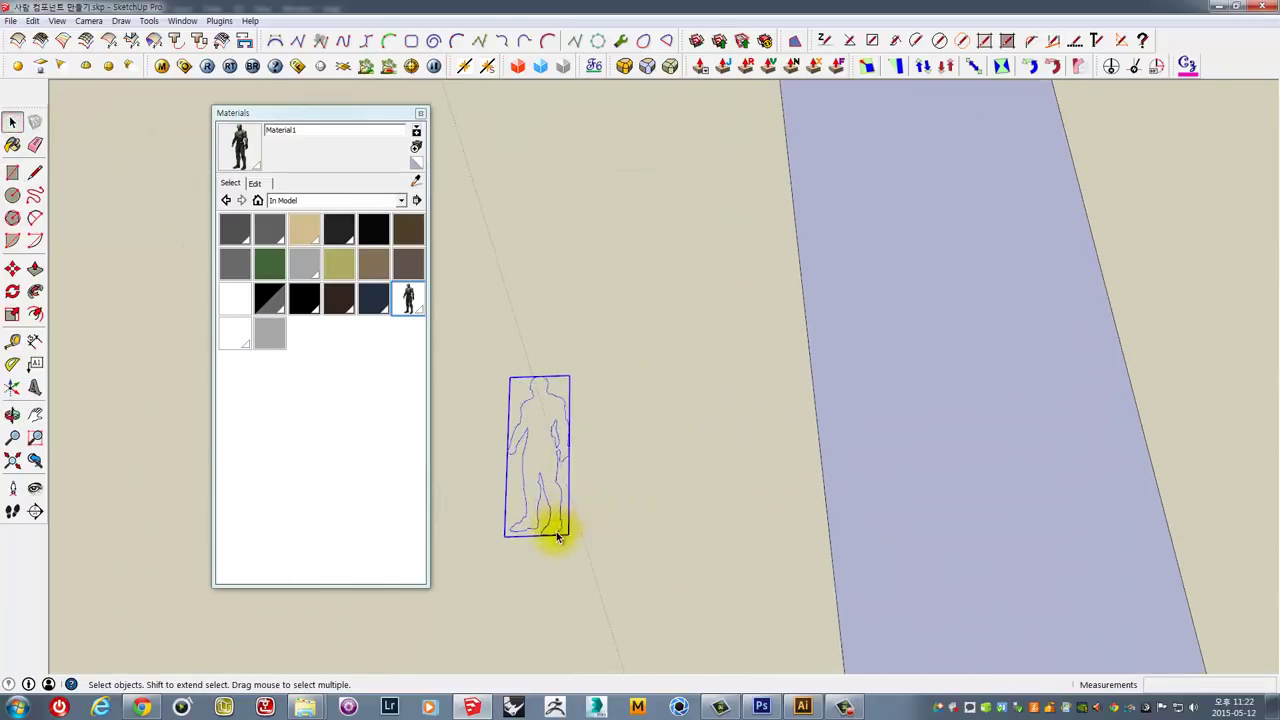
{"action": "scroll", "coordinate": [557, 537], "scroll_direction": "up", "scroll_amount": 2}
{"action": "middle_click_drag", "start_coordinate": [557, 517], "coordinate": [575, 330], "text": "shift"}
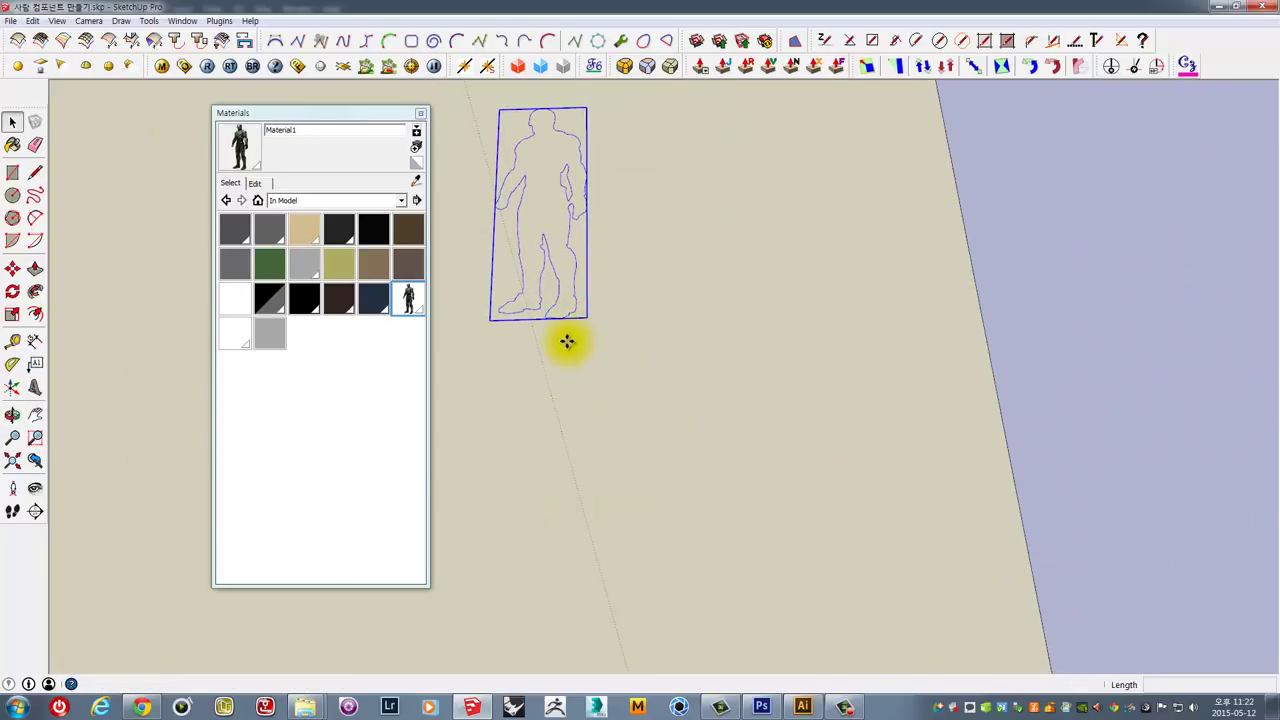
{"action": "key", "text": "m"}
{"action": "left_click", "coordinate": [566, 320]}
{"action": "middle_click_drag", "start_coordinate": [1063, 580], "coordinate": [663, 263]}
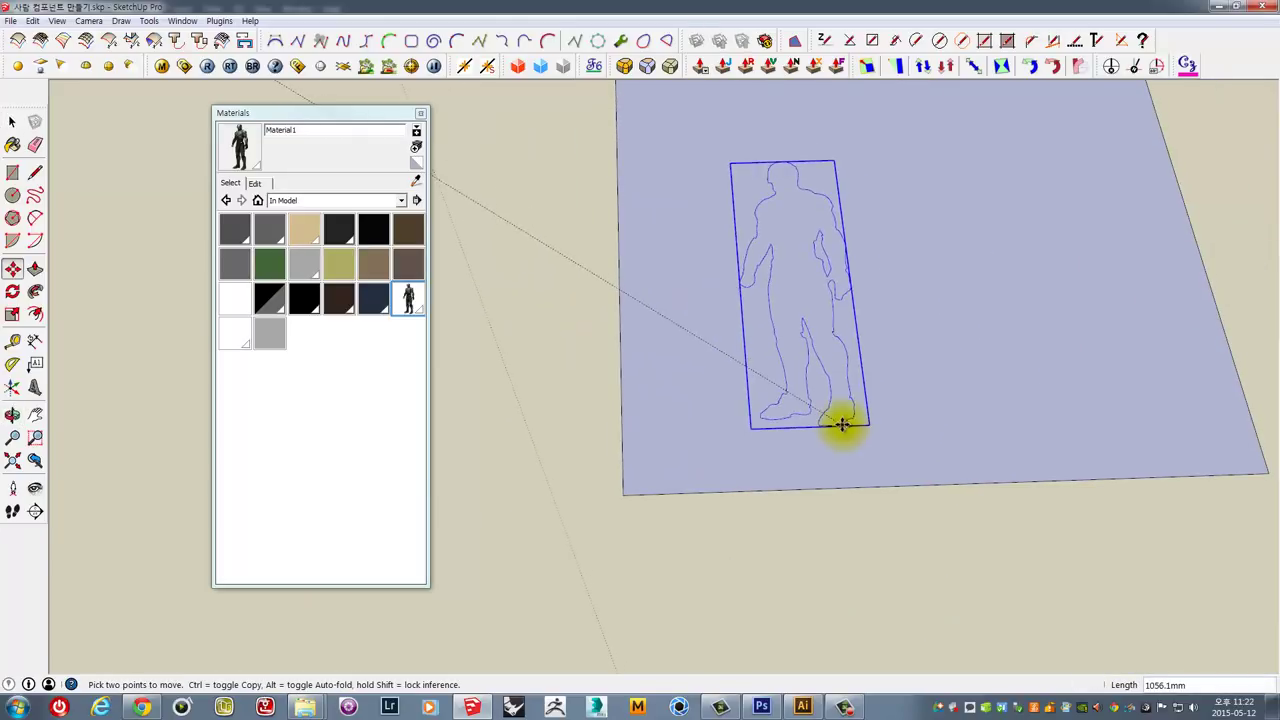
{"action": "scroll", "coordinate": [840, 428], "scroll_direction": "up", "scroll_amount": 2}
{"action": "scroll", "coordinate": [837, 425], "scroll_direction": "up", "scroll_amount": 2}
{"action": "scroll", "coordinate": [835, 414], "scroll_direction": "up", "scroll_amount": 1}
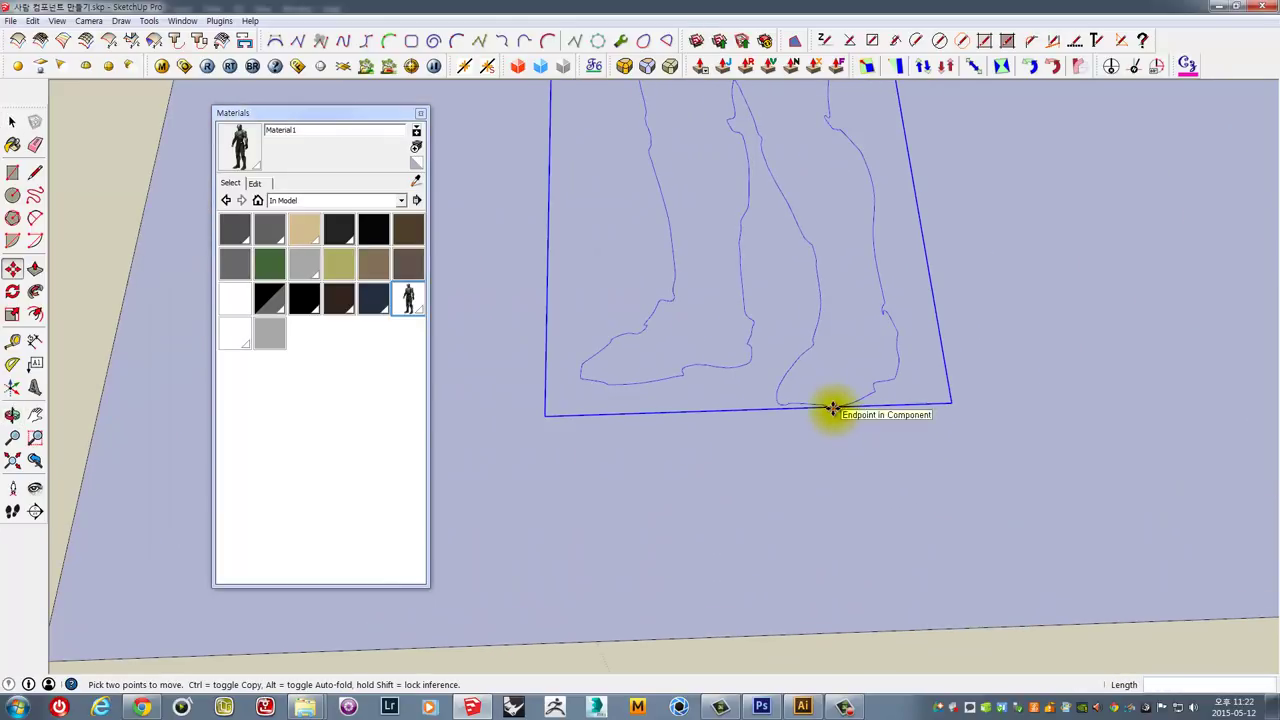
{"action": "left_click", "coordinate": [832, 409]}
{"action": "mouse_move", "coordinate": [832, 409]}
{"action": "middle_mouse_down"}
{"action": "mouse_move", "coordinate": [737, 463]}
{"action": "mouse_move", "coordinate": [851, 454]}
{"action": "middle_mouse_up"}
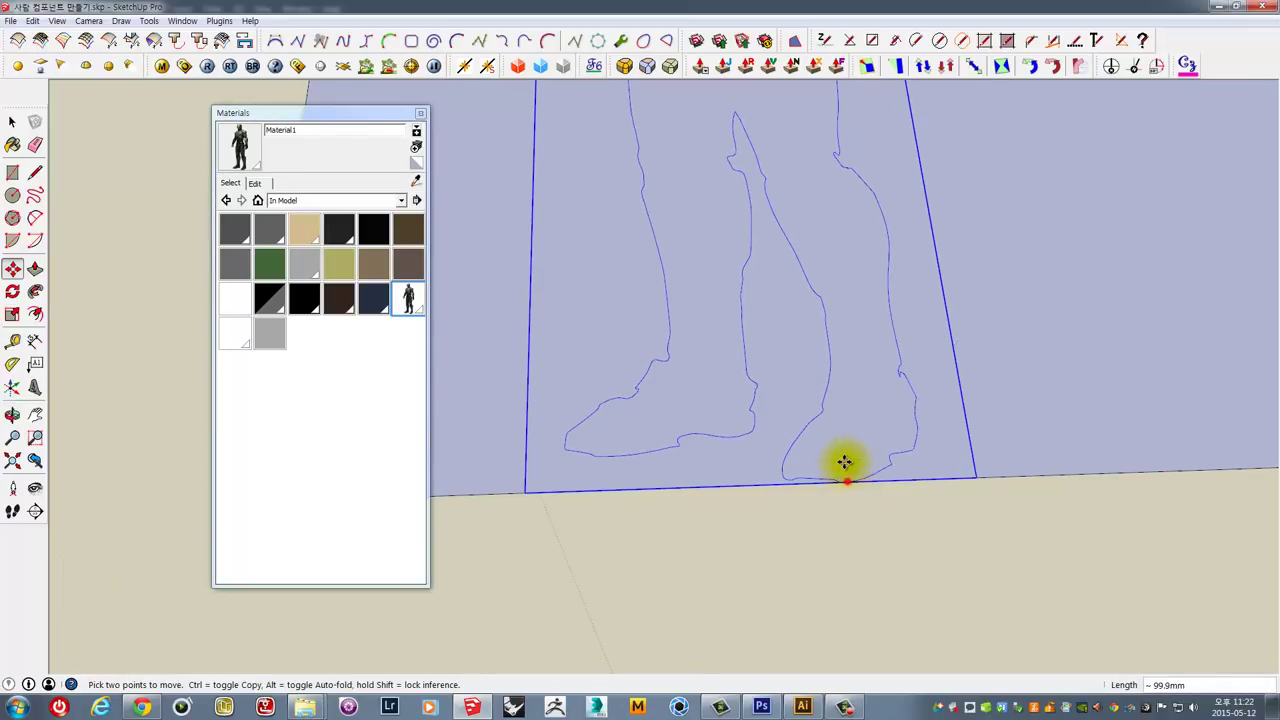
{"action": "scroll", "coordinate": [845, 462], "scroll_direction": "down", "scroll_amount": 2}
{"action": "scroll", "coordinate": [820, 374], "scroll_direction": "down", "scroll_amount": 2}
{"action": "middle_click_drag", "start_coordinate": [746, 294], "coordinate": [626, 400], "text": "shift"}
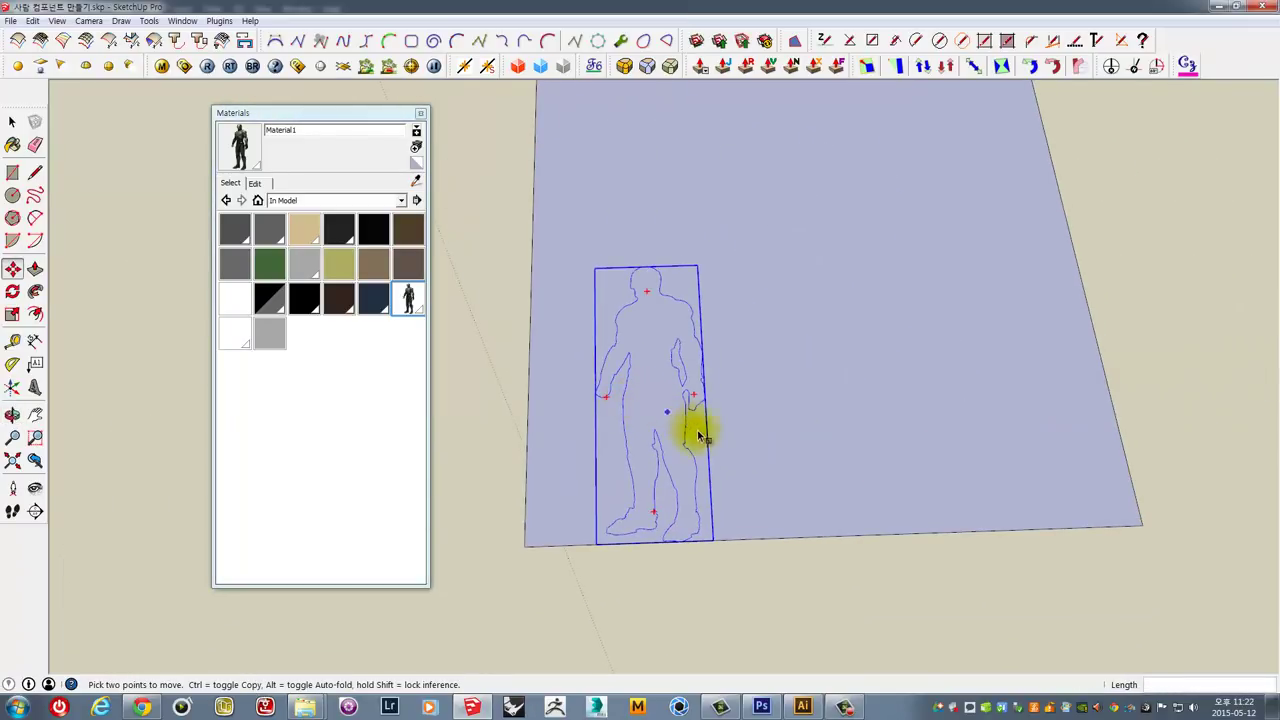
Scale the silhouette wider and taller to fill the 733 × 2000 rectangle.
{"action": "key", "text": "s"}
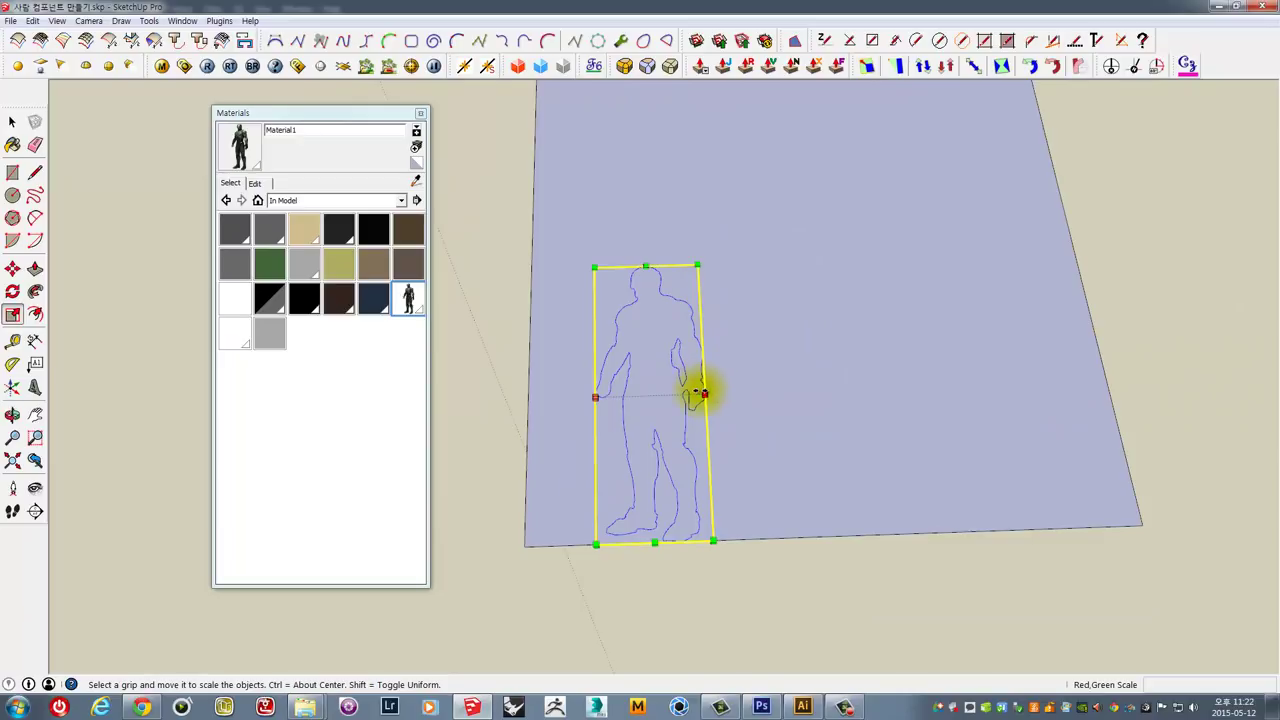
{"action": "left_click_drag", "start_coordinate": [704, 395], "coordinate": [1106, 381]}
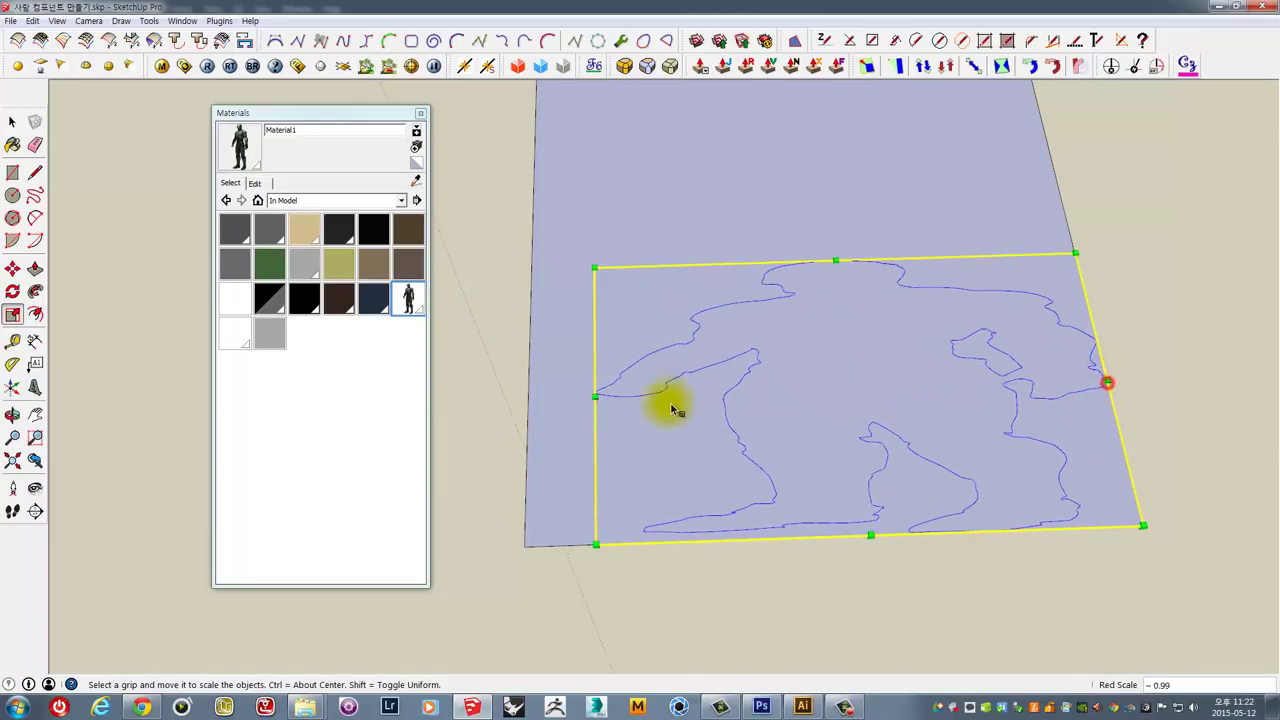
{"action": "left_click", "coordinate": [595, 396]}
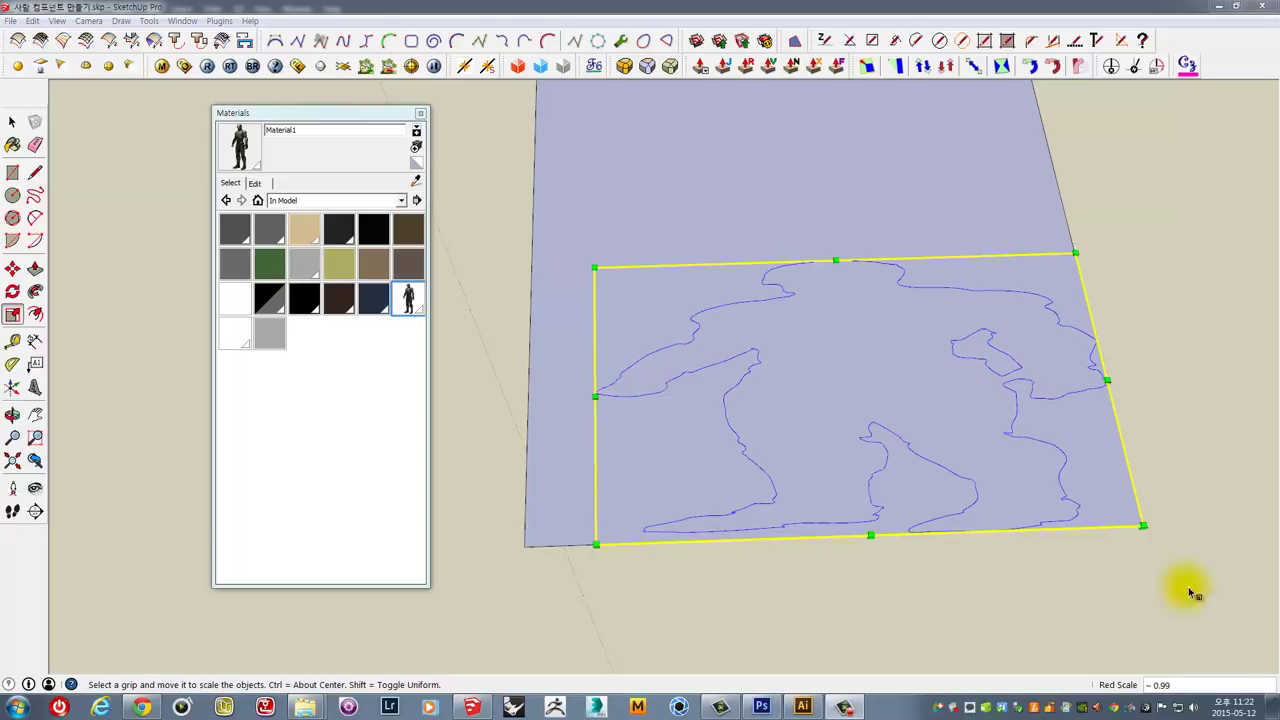
{"action": "left_click_drag", "start_coordinate": [595, 396], "coordinate": [528, 402]}
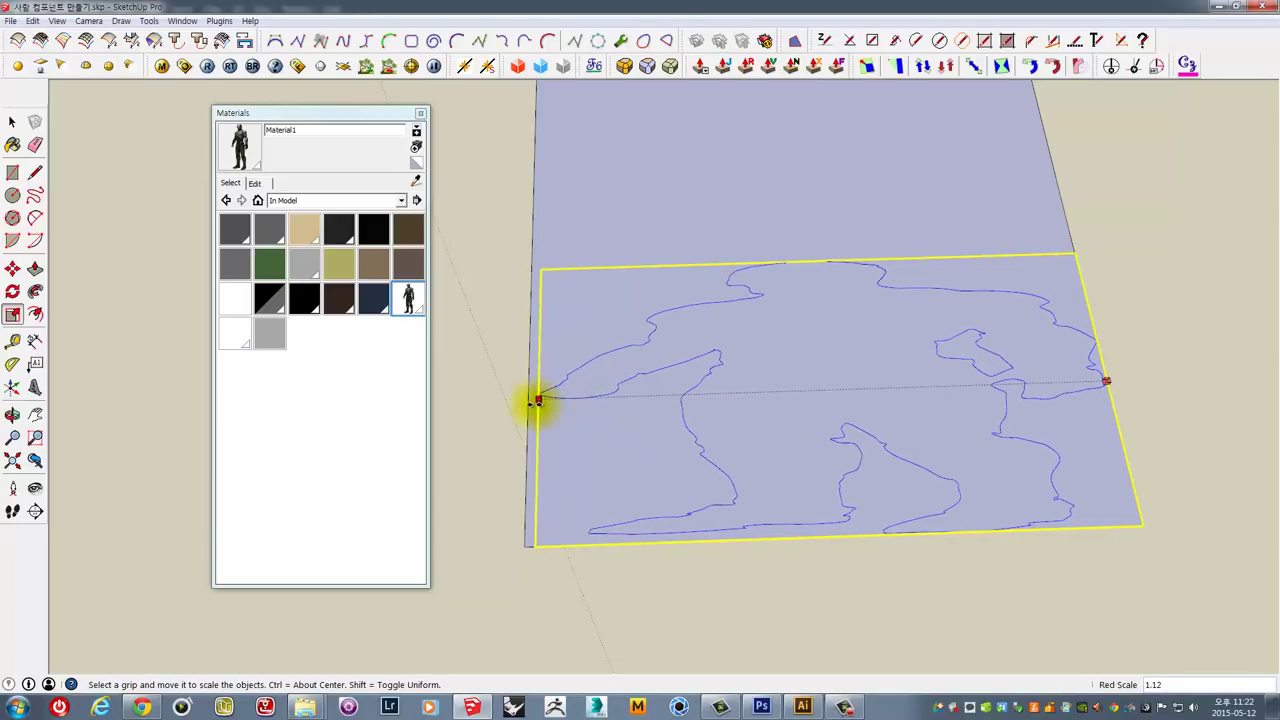
{"action": "scroll", "coordinate": [666, 380], "scroll_direction": "down", "scroll_amount": 3}
{"action": "middle_click_drag", "start_coordinate": [666, 380], "coordinate": [705, 512]}
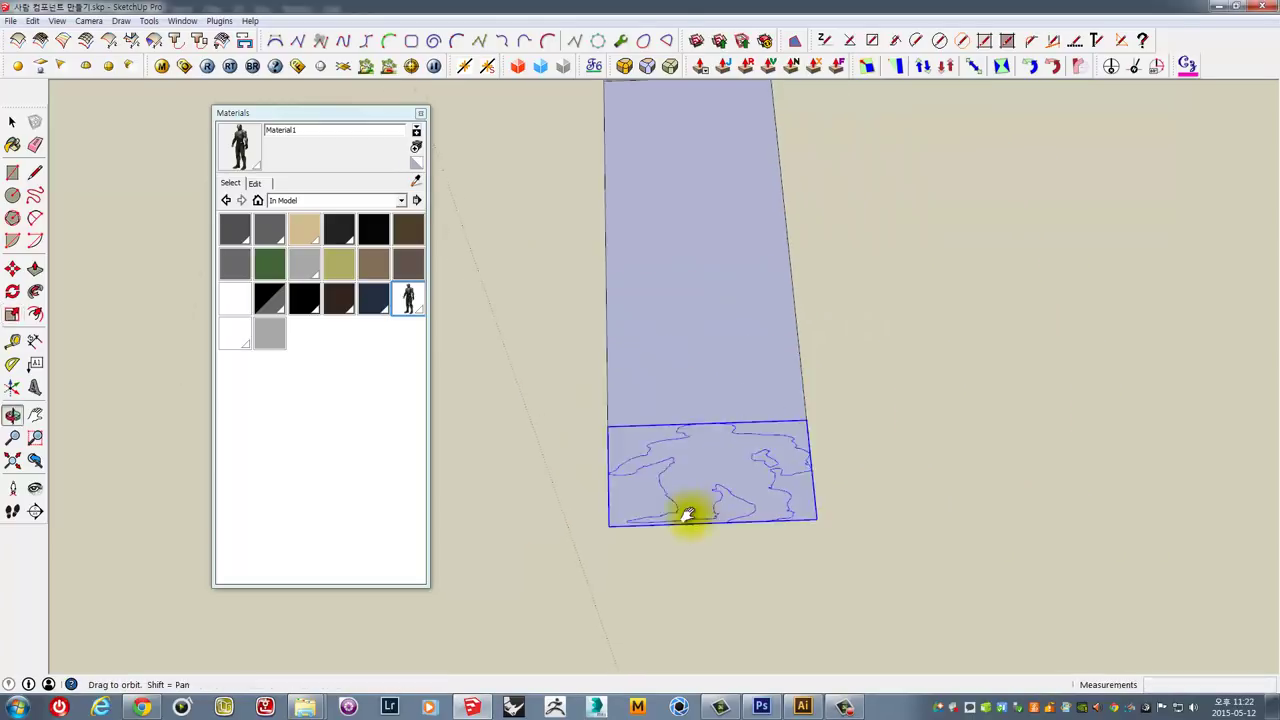
{"action": "left_click_drag", "start_coordinate": [709, 508], "coordinate": [687, 150]}
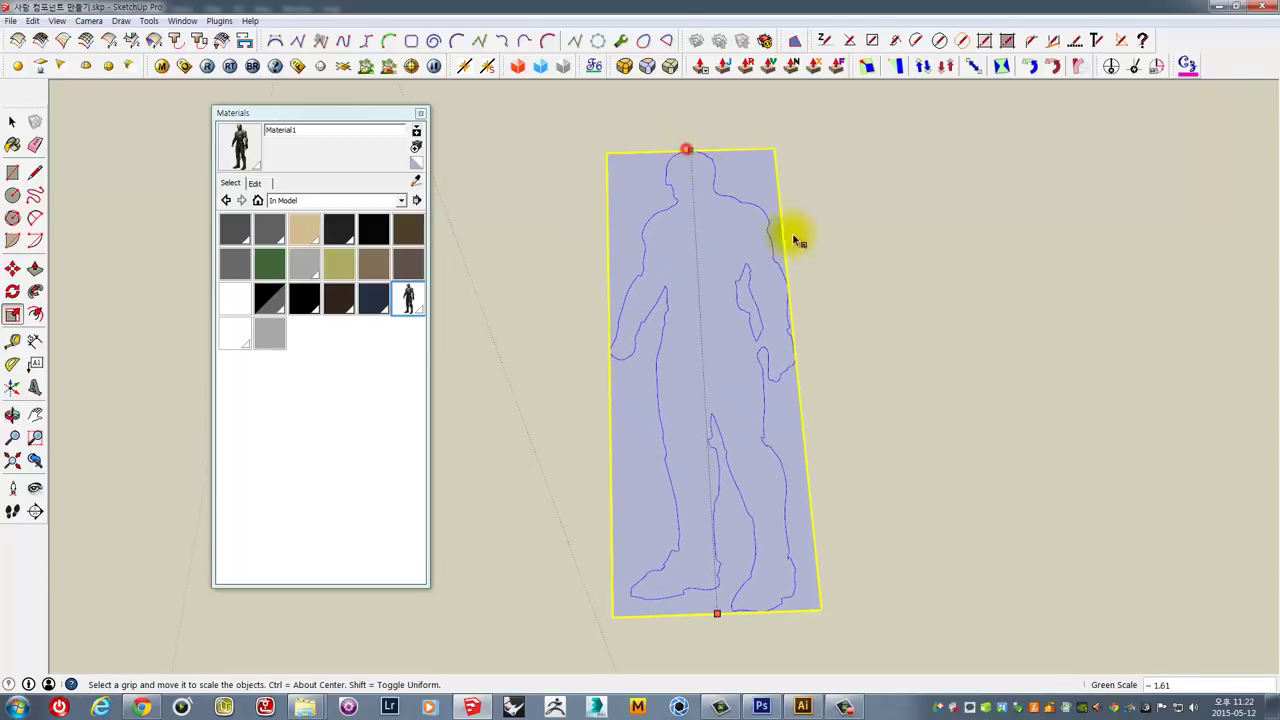
{"action": "middle_click_drag", "start_coordinate": [792, 240], "coordinate": [889, 300]}
{"action": "scroll", "coordinate": [820, 334], "scroll_direction": "down", "scroll_amount": 3}
{"action": "scroll", "coordinate": [777, 408], "scroll_direction": "down", "scroll_amount": 2}
Select the scaled silhouette outline component and view it beside the robot.
{"action": "key", "text": "space"}
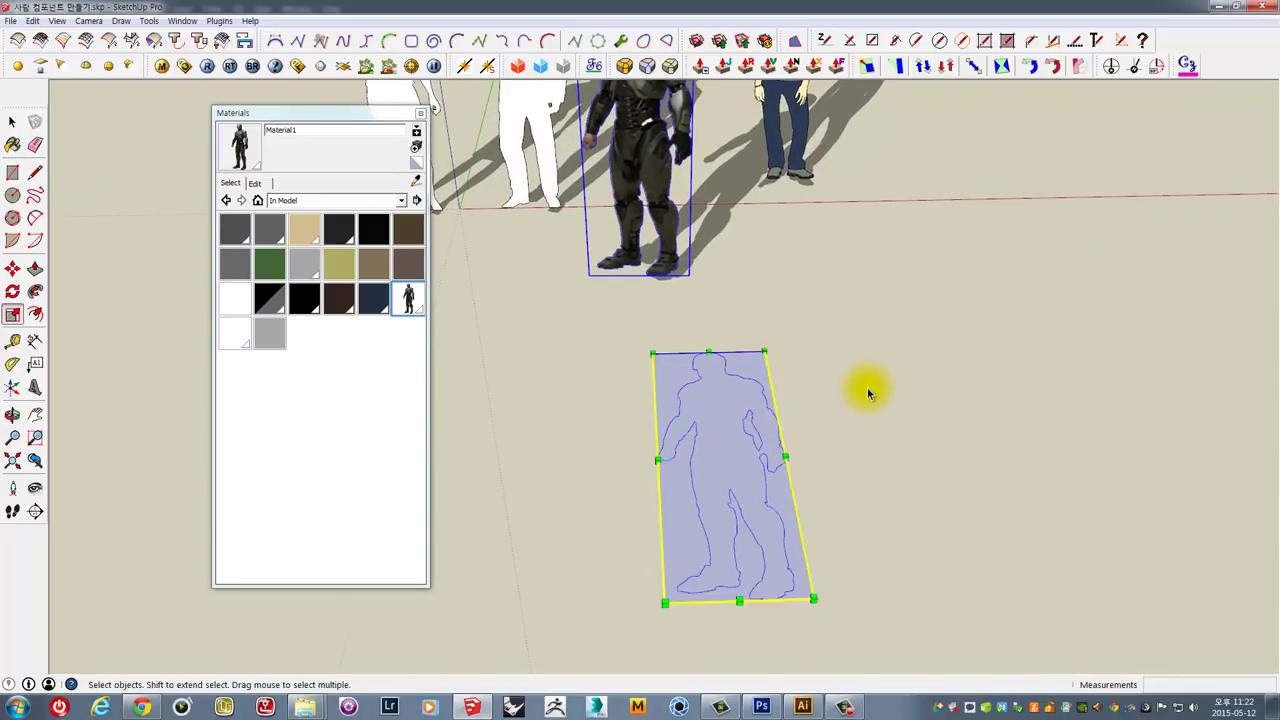
{"action": "left_click", "coordinate": [867, 390]}
{"action": "left_click", "coordinate": [659, 376]}
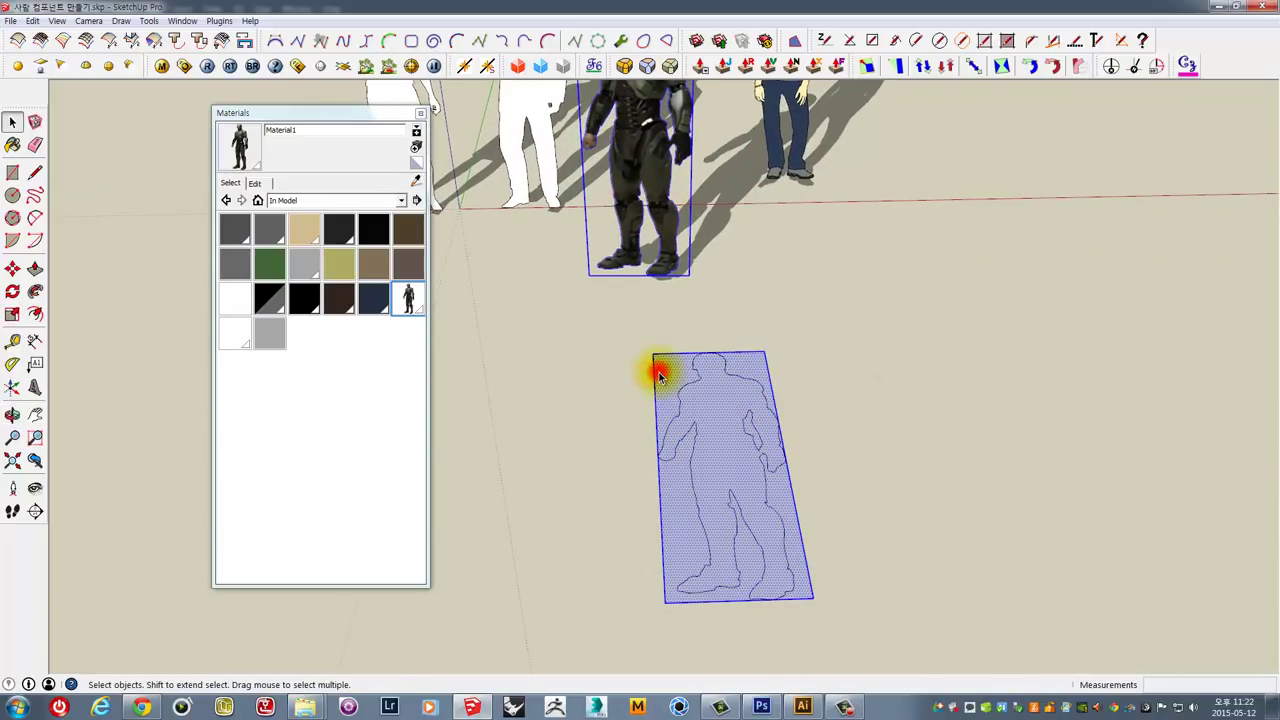
{"action": "left_click", "coordinate": [659, 376]}
{"action": "mouse_move", "coordinate": [686, 400]}
{"action": "middle_mouse_down"}
{"action": "mouse_move", "coordinate": [694, 457]}
{"action": "mouse_move", "coordinate": [728, 486]}
{"action": "mouse_move", "coordinate": [673, 393]}
{"action": "middle_mouse_up"}
{"action": "scroll", "coordinate": [731, 390], "scroll_direction": "up", "scroll_amount": 3}
{"action": "scroll", "coordinate": [735, 372], "scroll_direction": "up", "scroll_amount": 1}
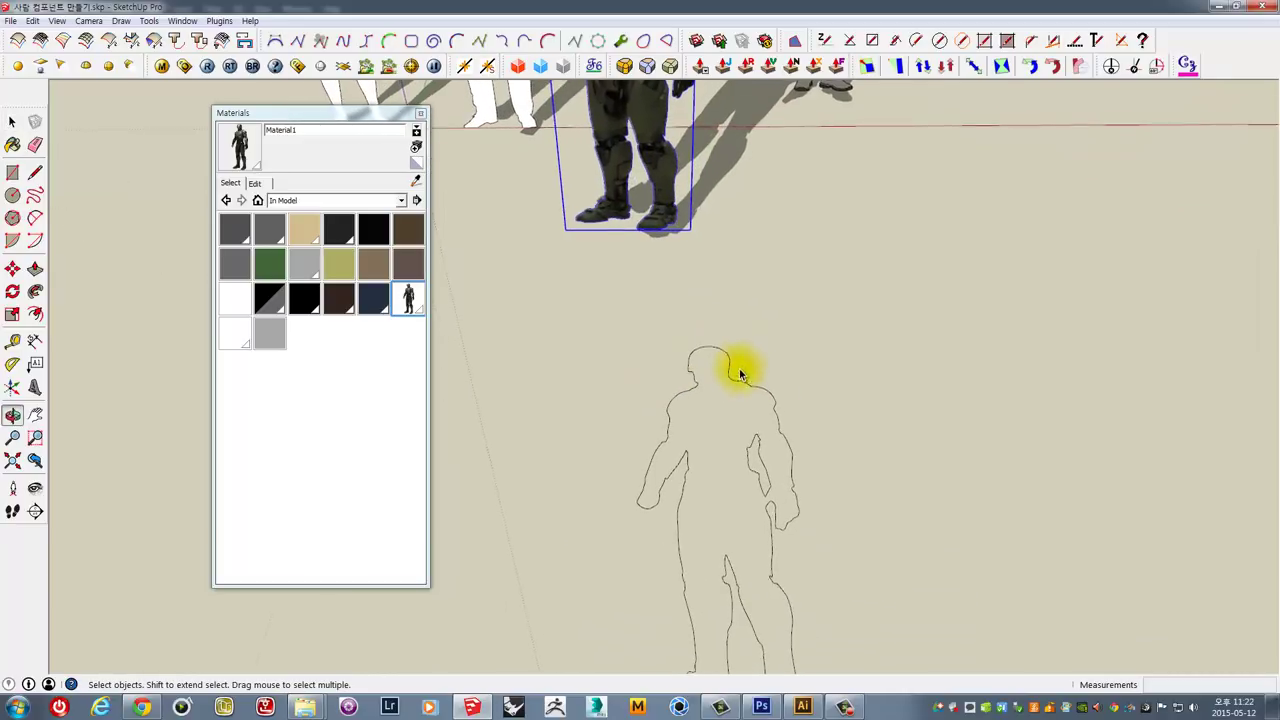
{"action": "left_click", "coordinate": [700, 357]}
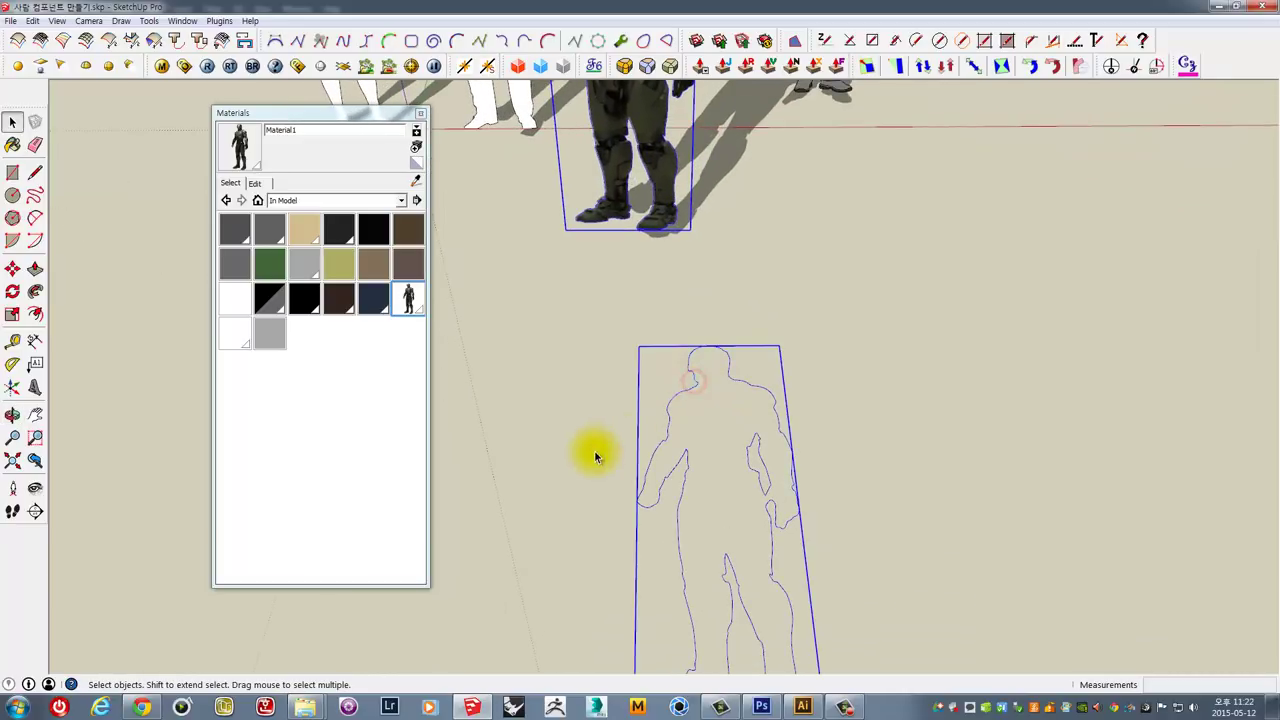
{"action": "mouse_move", "coordinate": [594, 449]}
{"action": "middle_mouse_down"}
{"action": "mouse_move", "coordinate": [640, 286]}
{"action": "mouse_move", "coordinate": [869, 385]}
{"action": "middle_mouse_up"}
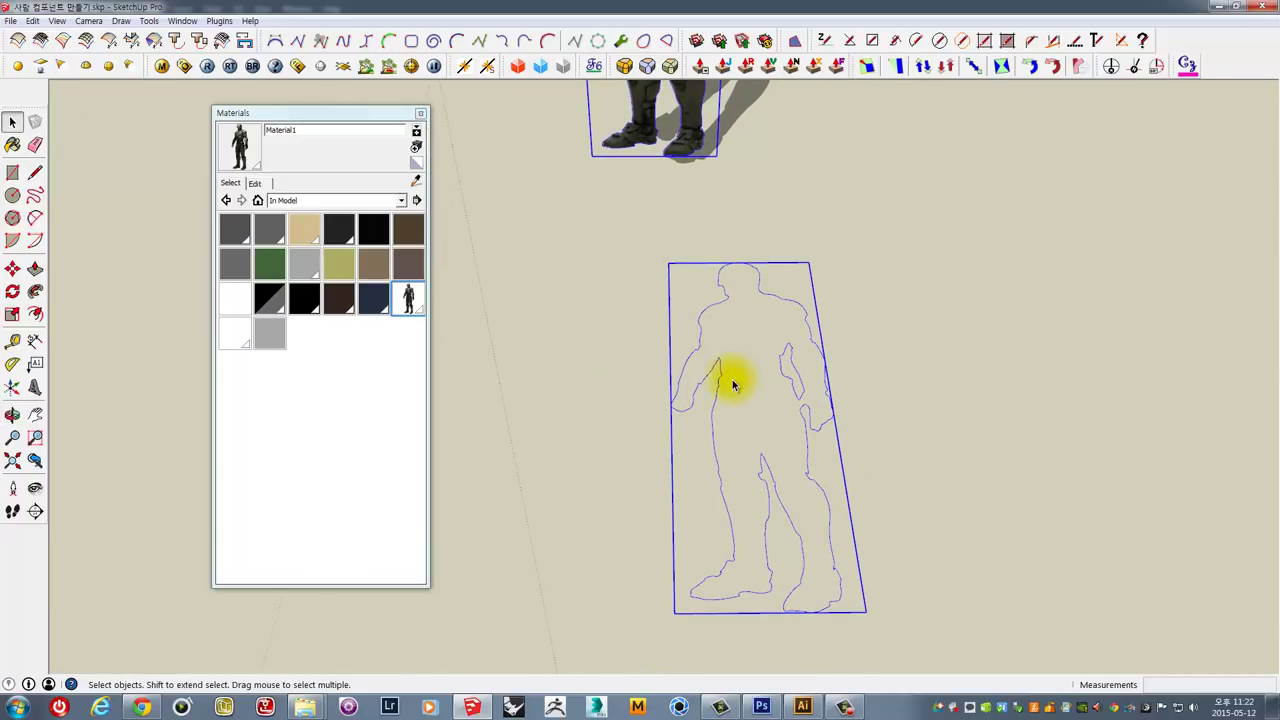
Explode the silhouette component and draw a rectangle enclosing the whole outline.
{"action": "right_click", "coordinate": [790, 355]}
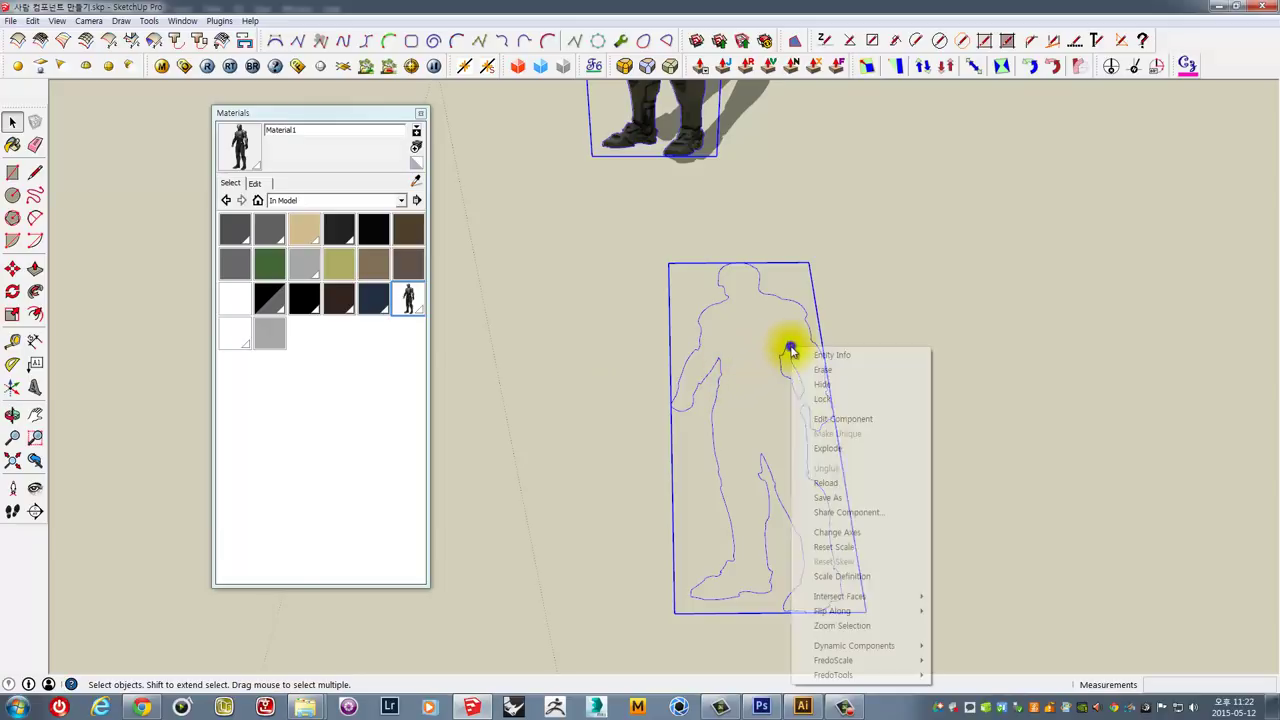
{"action": "left_click", "coordinate": [822, 449]}
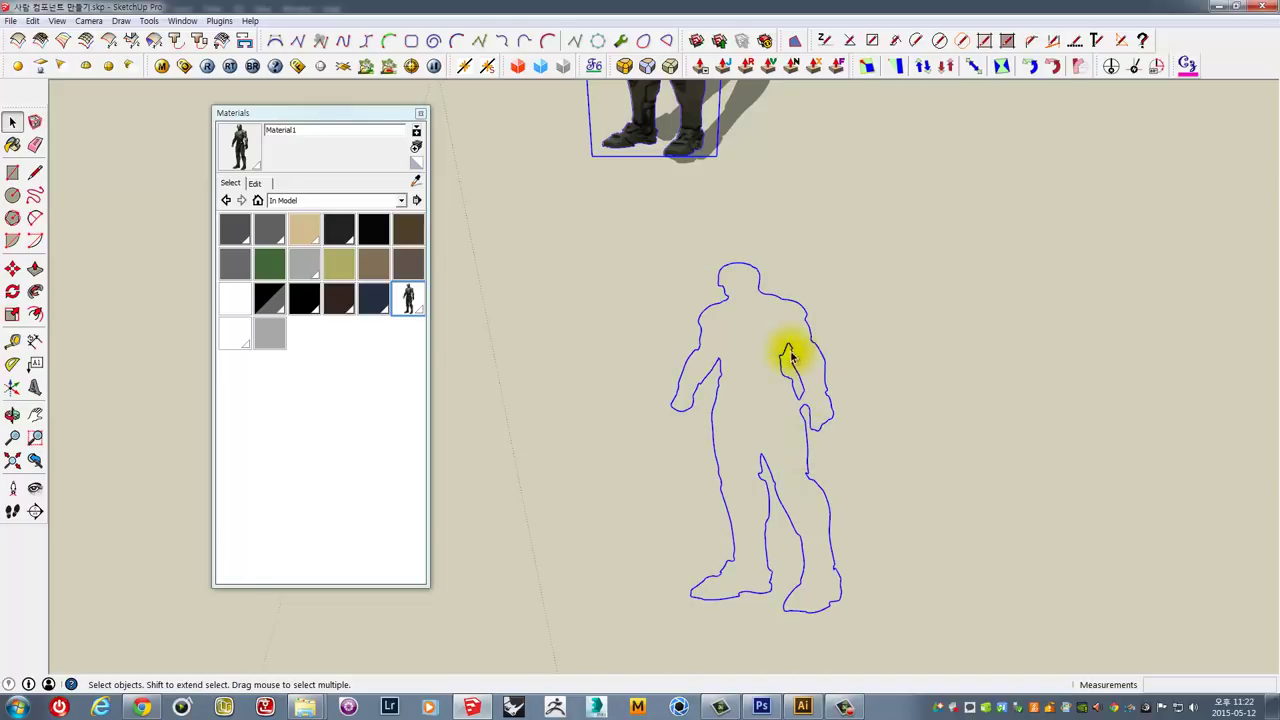
{"action": "middle_click_drag", "start_coordinate": [786, 351], "coordinate": [795, 354]}
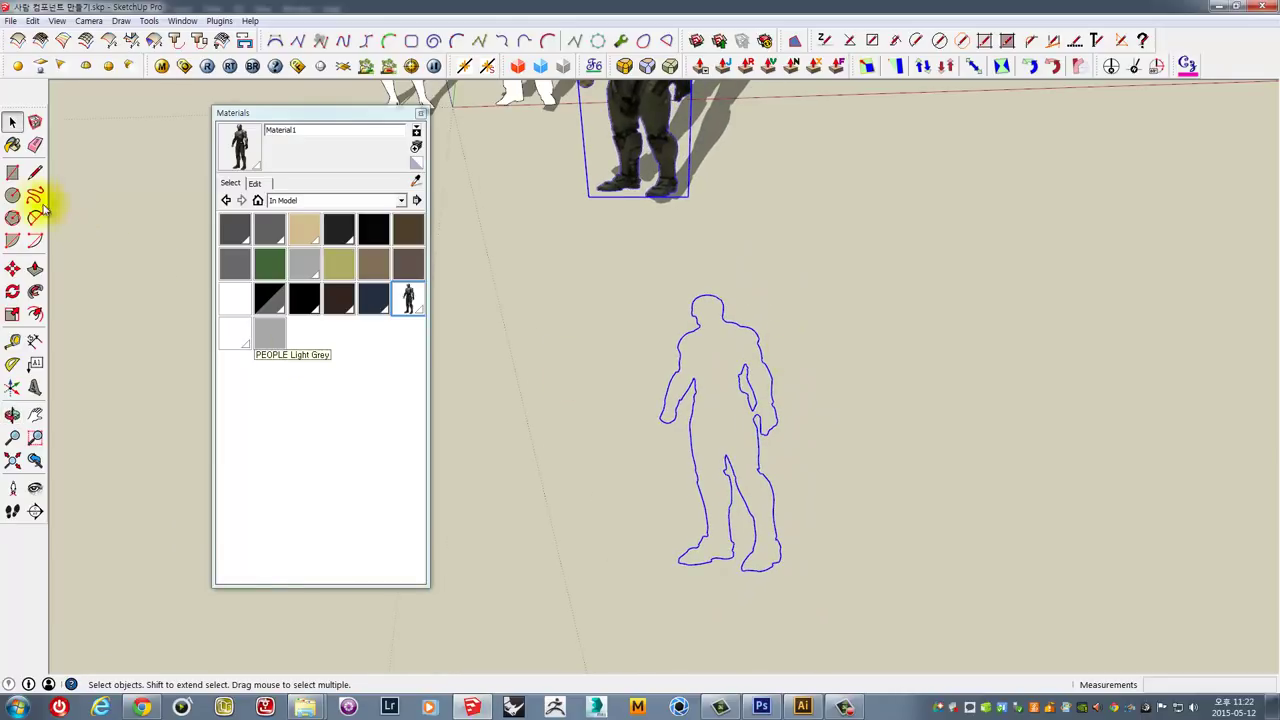
{"action": "left_click", "coordinate": [12, 172]}
{"action": "left_click", "coordinate": [631, 256]}
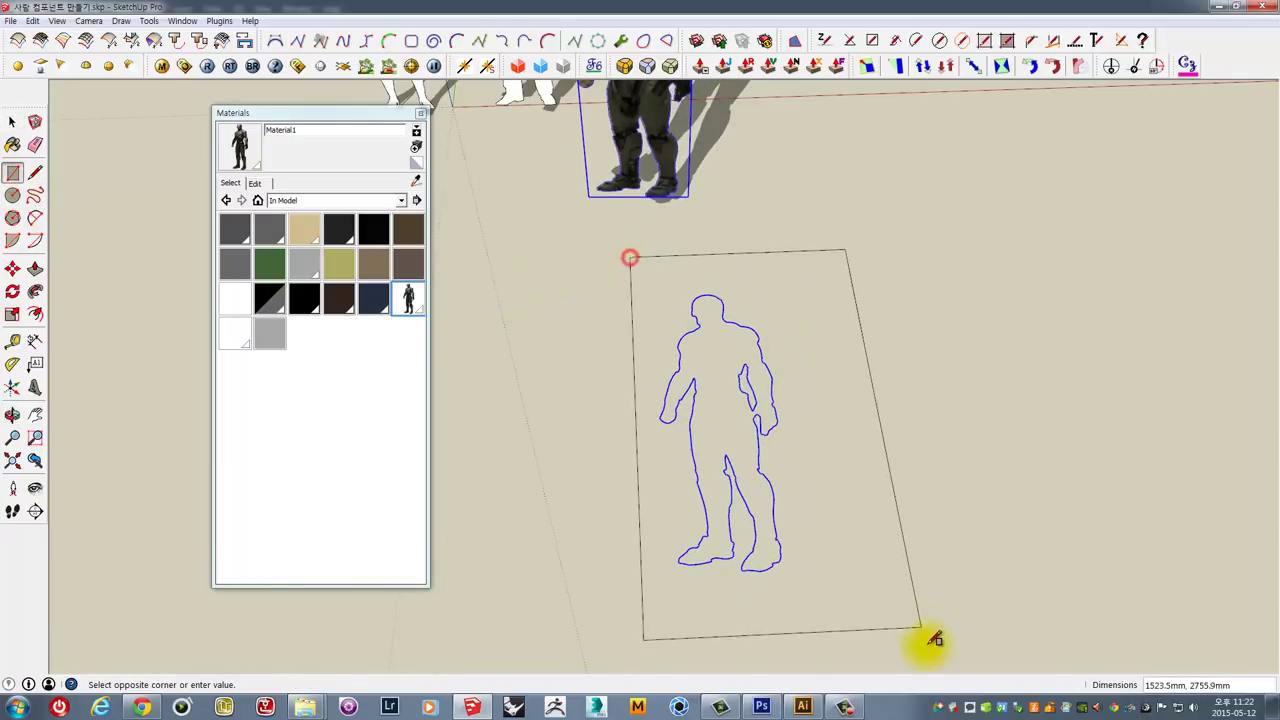
{"action": "left_click", "coordinate": [846, 608]}
{"action": "middle_click_drag", "start_coordinate": [909, 589], "coordinate": [925, 511]}
Select the new rectangular face together with the outline edges.
{"action": "key", "text": "space"}
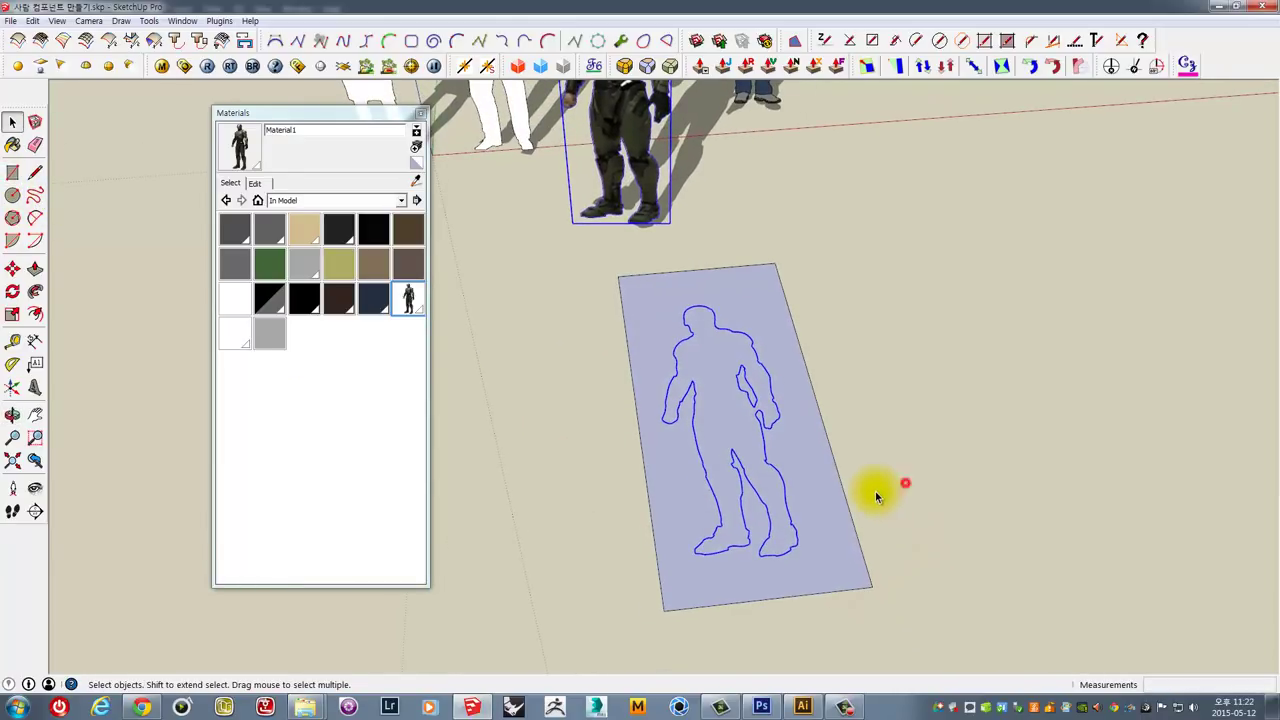
{"action": "left_click", "coordinate": [886, 491]}
{"action": "left_click", "coordinate": [786, 457]}
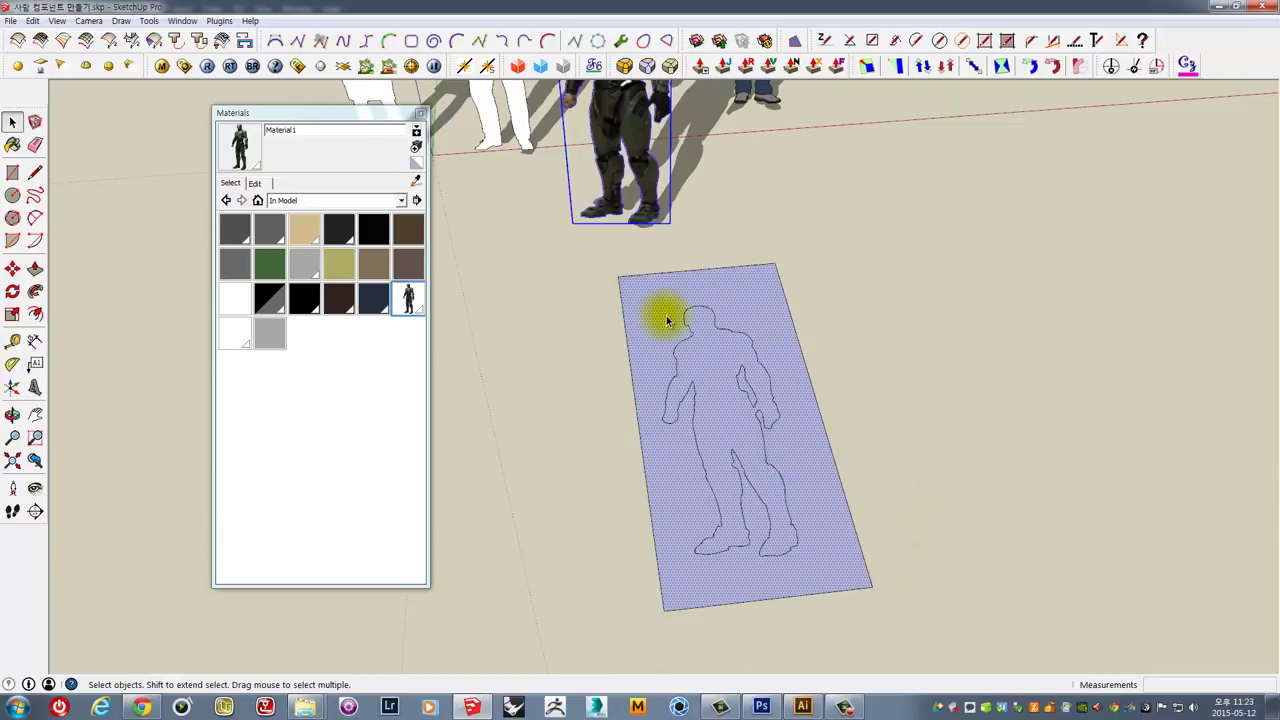
{"action": "mouse_move", "coordinate": [690, 325]}
{"action": "middle_mouse_down"}
{"action": "mouse_move", "coordinate": [737, 386]}
{"action": "mouse_move", "coordinate": [592, 264]}
{"action": "middle_mouse_up"}
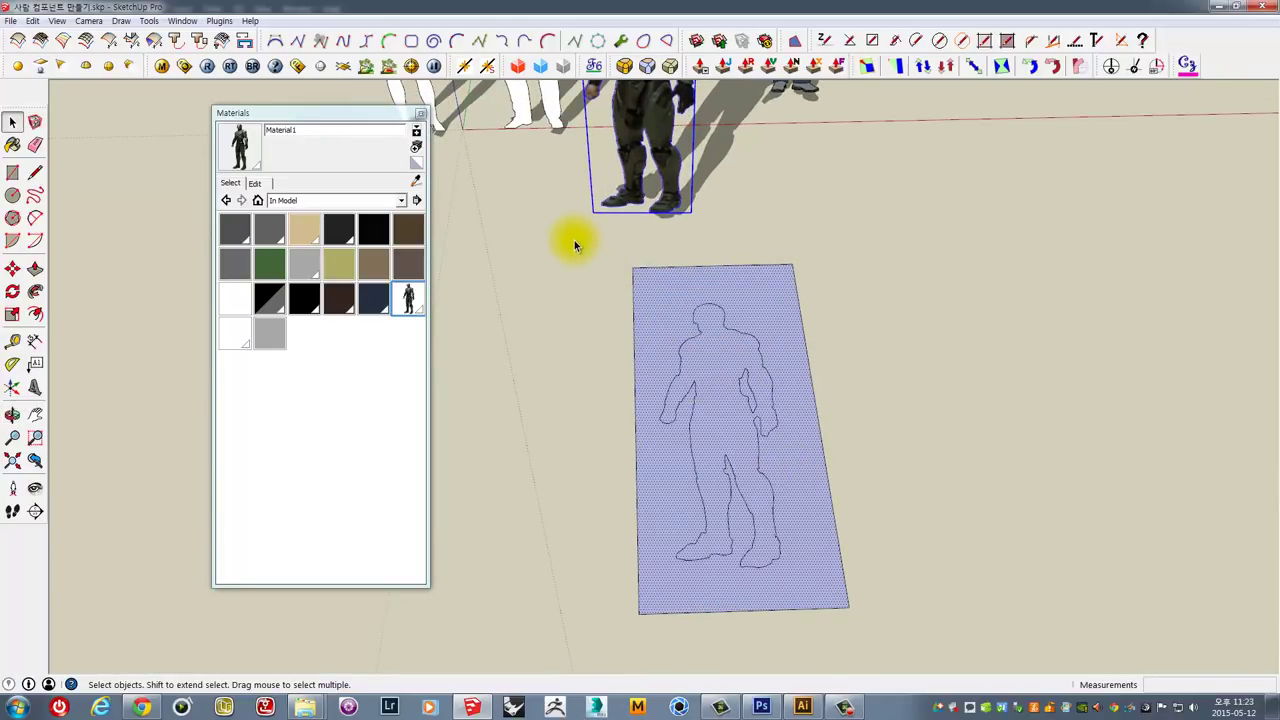
{"action": "middle_click_drag", "start_coordinate": [689, 337], "coordinate": [560, 250]}
{"action": "left_click_drag", "start_coordinate": [850, 664], "coordinate": [929, 653]}
{"action": "middle_click_drag", "start_coordinate": [914, 634], "coordinate": [842, 493]}
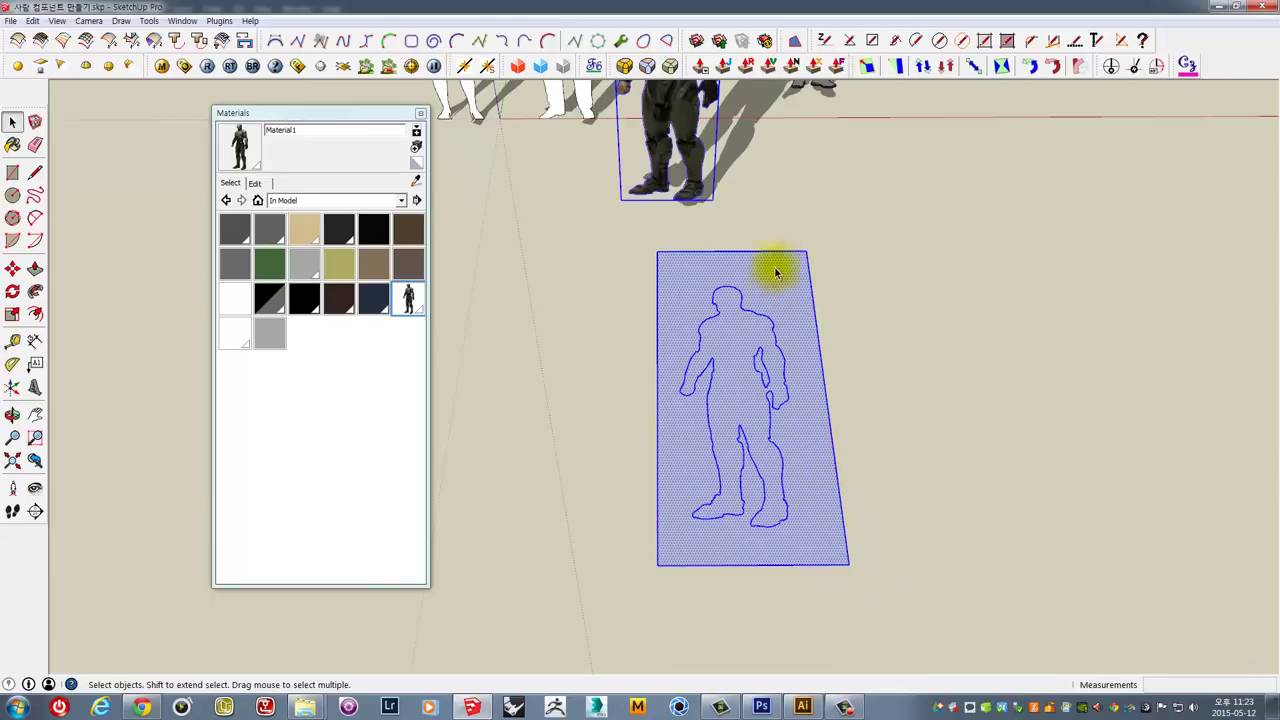
{"action": "middle_click_drag", "start_coordinate": [780, 248], "coordinate": [789, 291]}
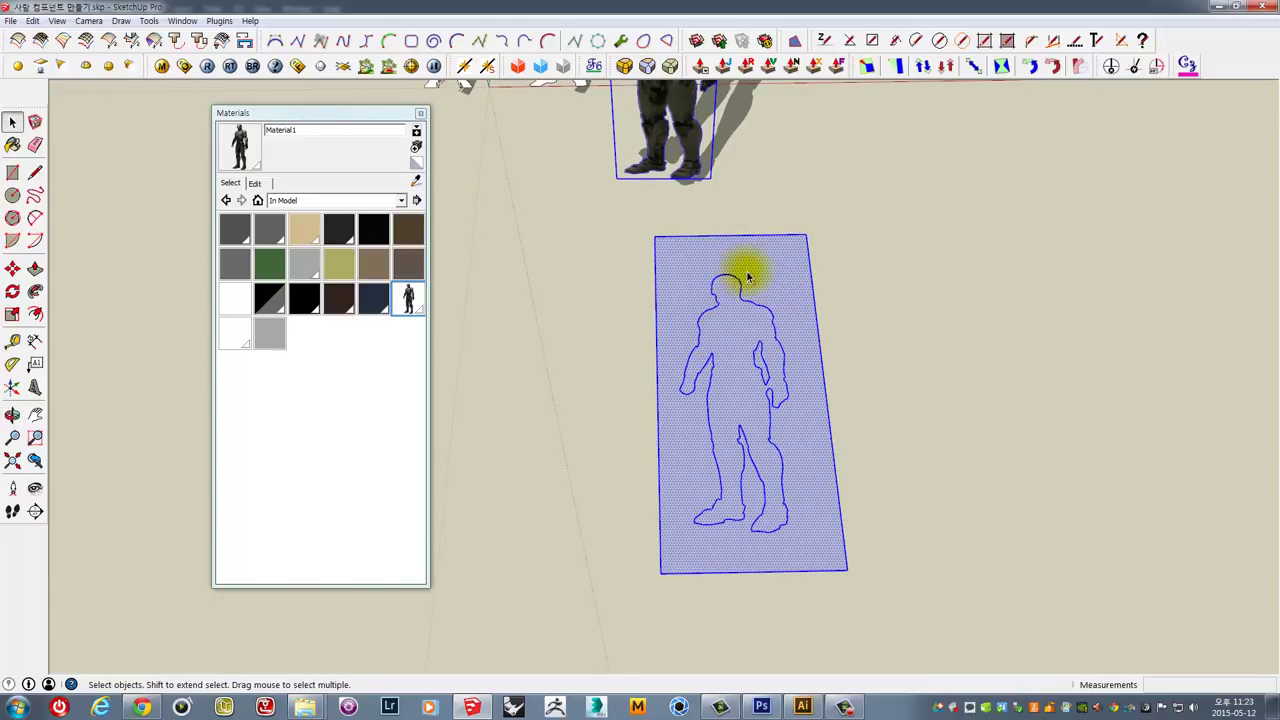
{"action": "middle_click_drag", "start_coordinate": [728, 327], "coordinate": [752, 290]}
{"action": "scroll", "coordinate": [727, 350], "scroll_direction": "up", "scroll_amount": 2}
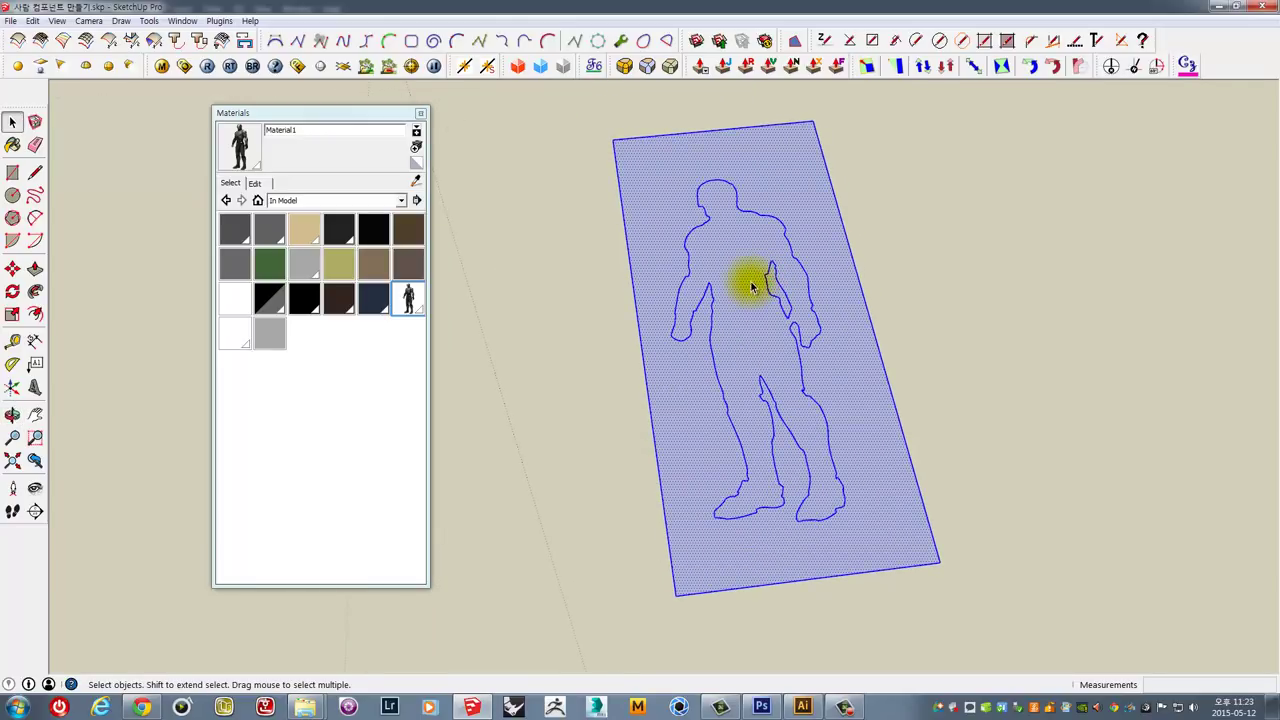
Intersect the rectangle with the outline, delete the surrounding face, and select the figure.
{"action": "right_click", "coordinate": [725, 222]}
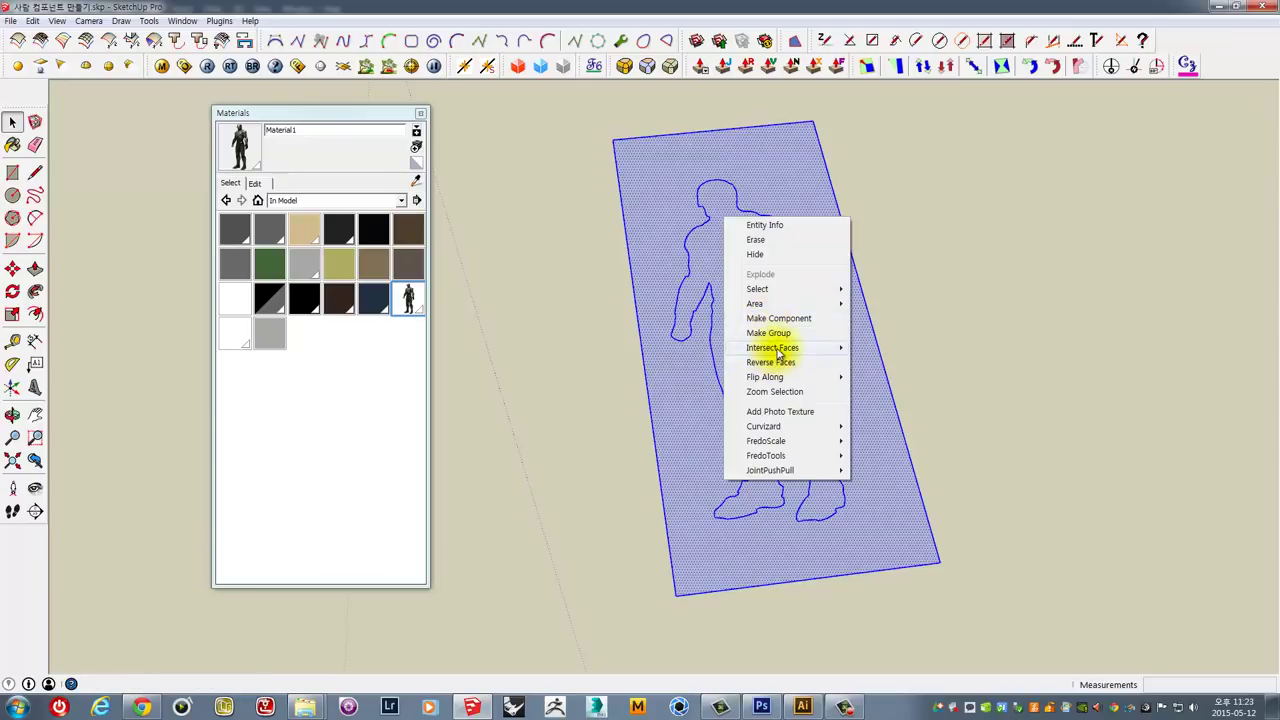
{"action": "mouse_move", "coordinate": [772, 347]}
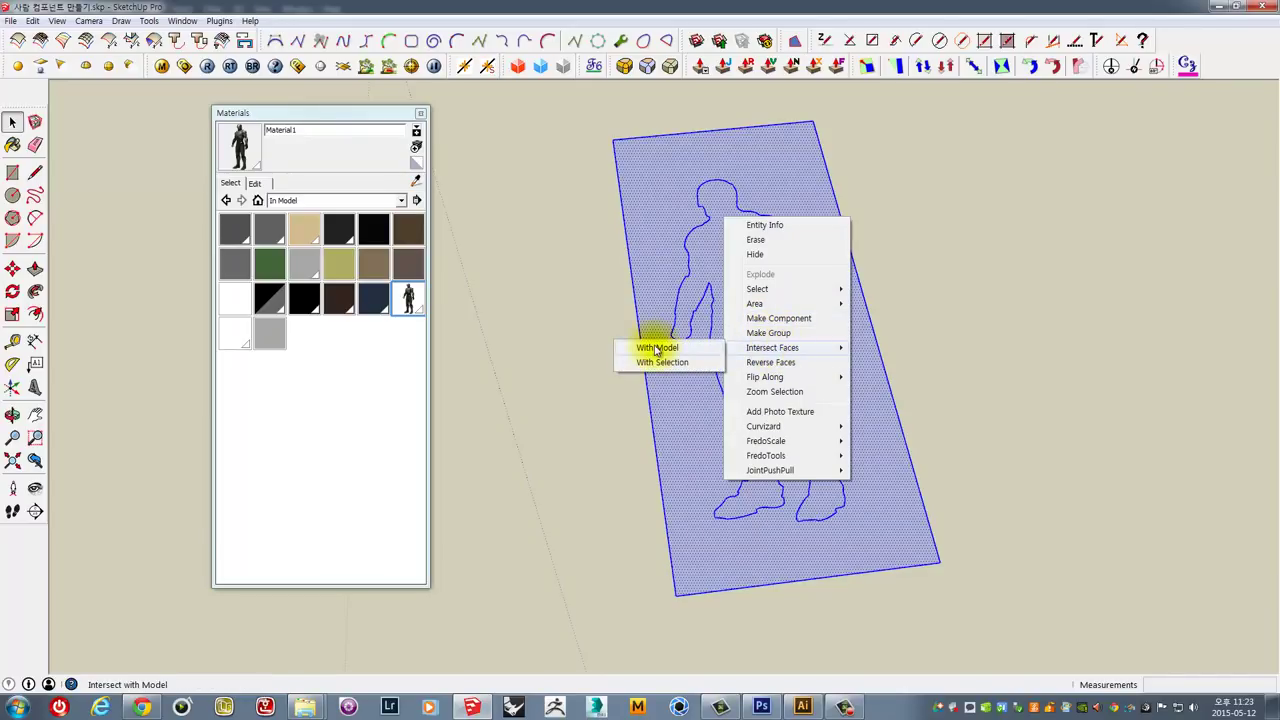
{"action": "left_click", "coordinate": [656, 348]}
{"action": "left_click", "coordinate": [654, 340]}
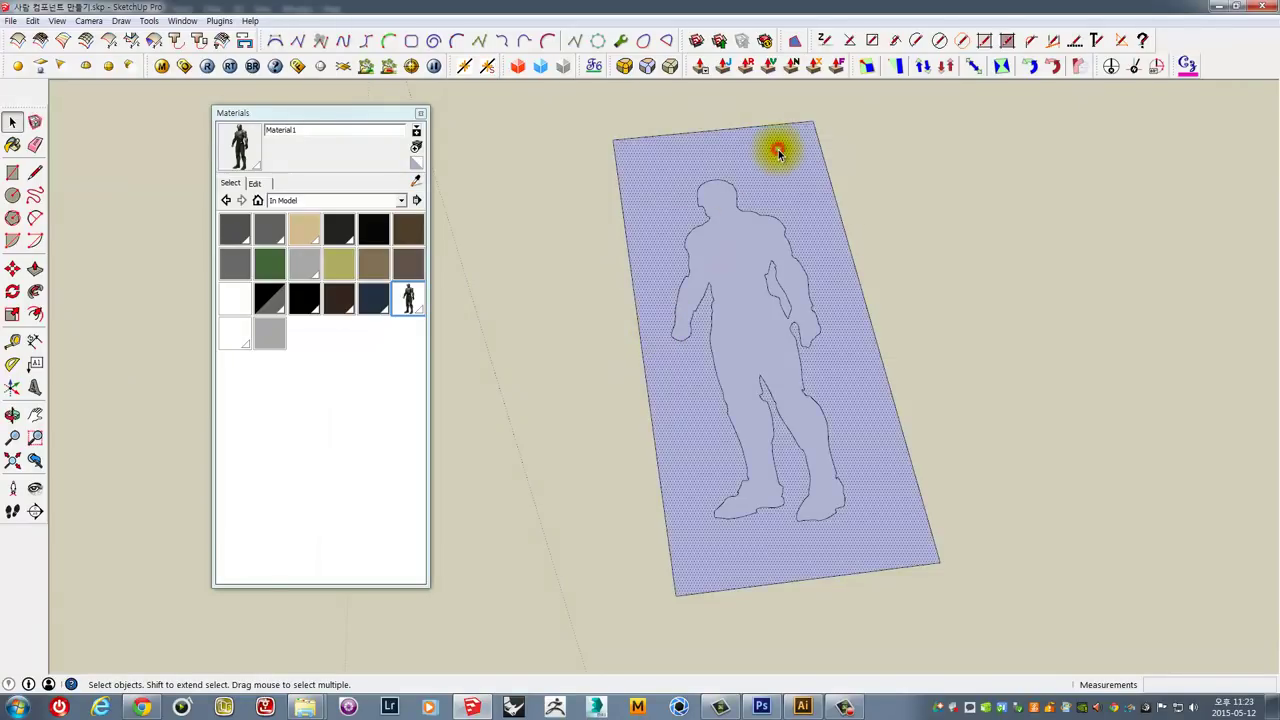
{"action": "mouse_move", "coordinate": [858, 211]}
{"action": "middle_mouse_down"}
{"action": "mouse_move", "coordinate": [677, 131]}
{"action": "mouse_move", "coordinate": [766, 183]}
{"action": "middle_mouse_up"}
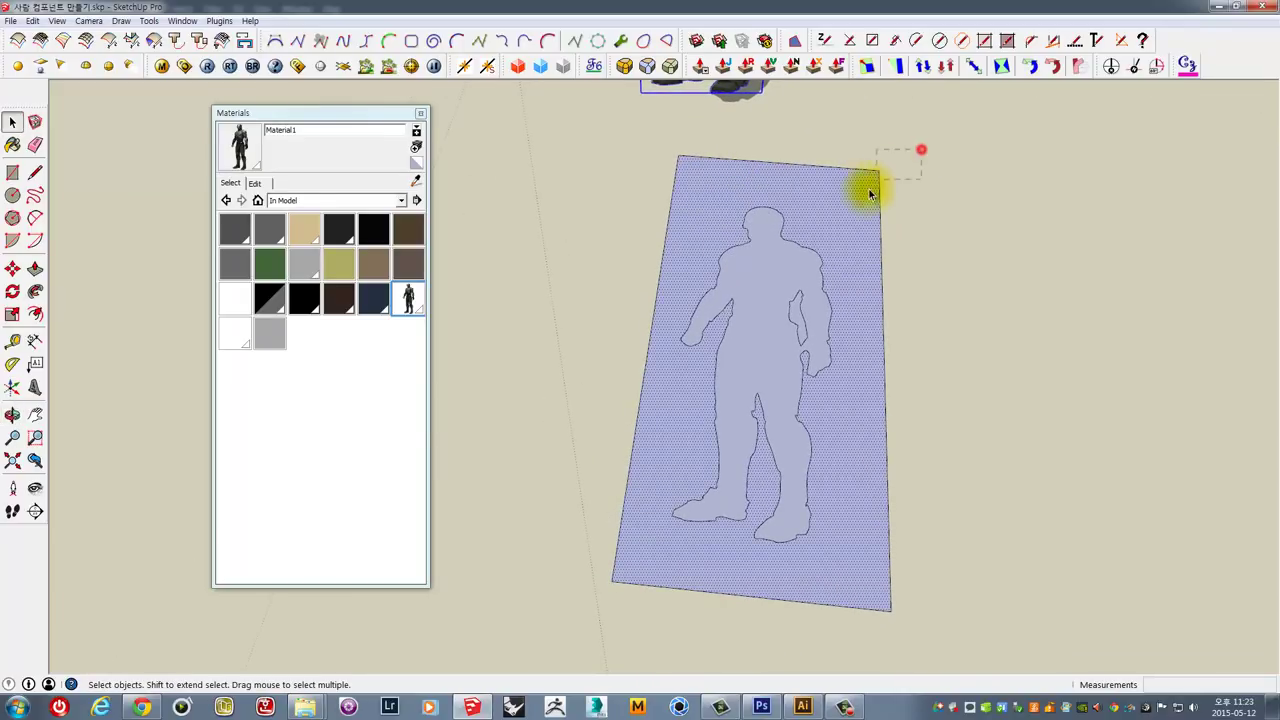
{"action": "key", "text": "Delete"}
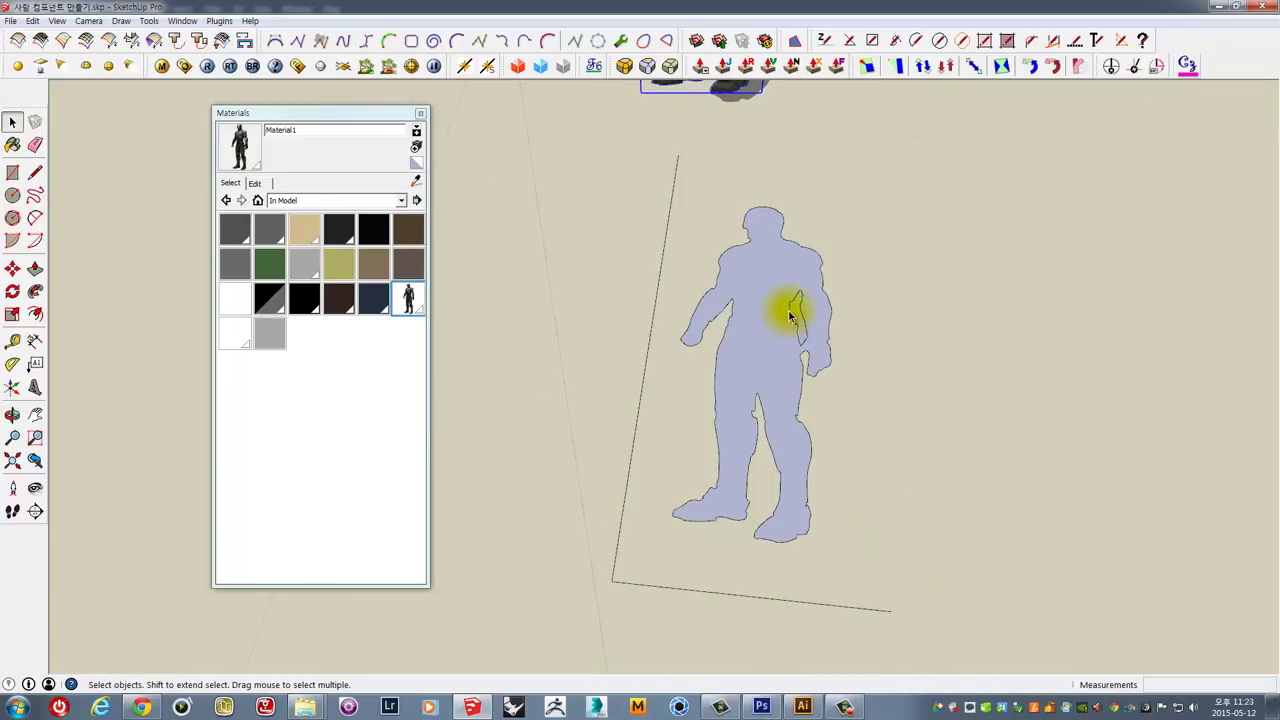
{"action": "scroll", "coordinate": [790, 316], "scroll_direction": "up", "scroll_amount": 2}
{"action": "left_click", "coordinate": [795, 314]}
{"action": "scroll", "coordinate": [832, 324], "scroll_direction": "down", "scroll_amount": 3}
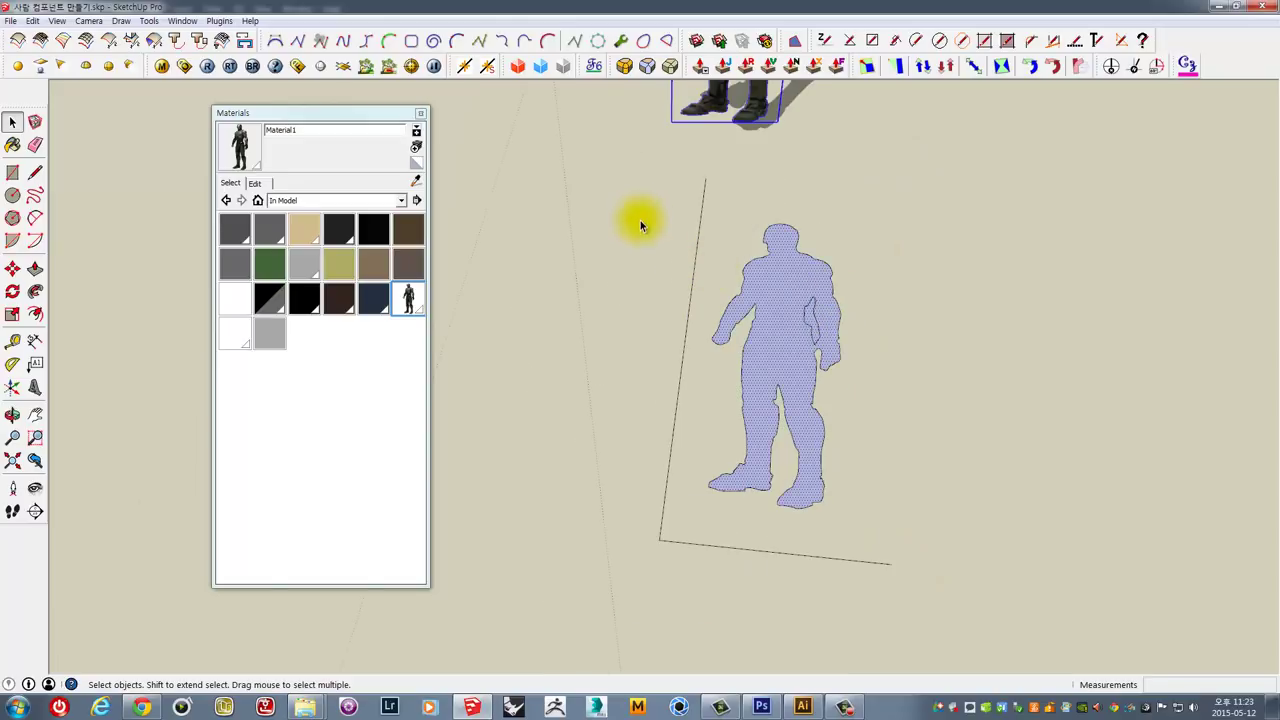
{"action": "left_click_drag", "start_coordinate": [651, 200], "coordinate": [897, 534]}
Intersect the figure face with the whole model, then select its face and edges.
{"action": "right_click", "coordinate": [775, 290]}
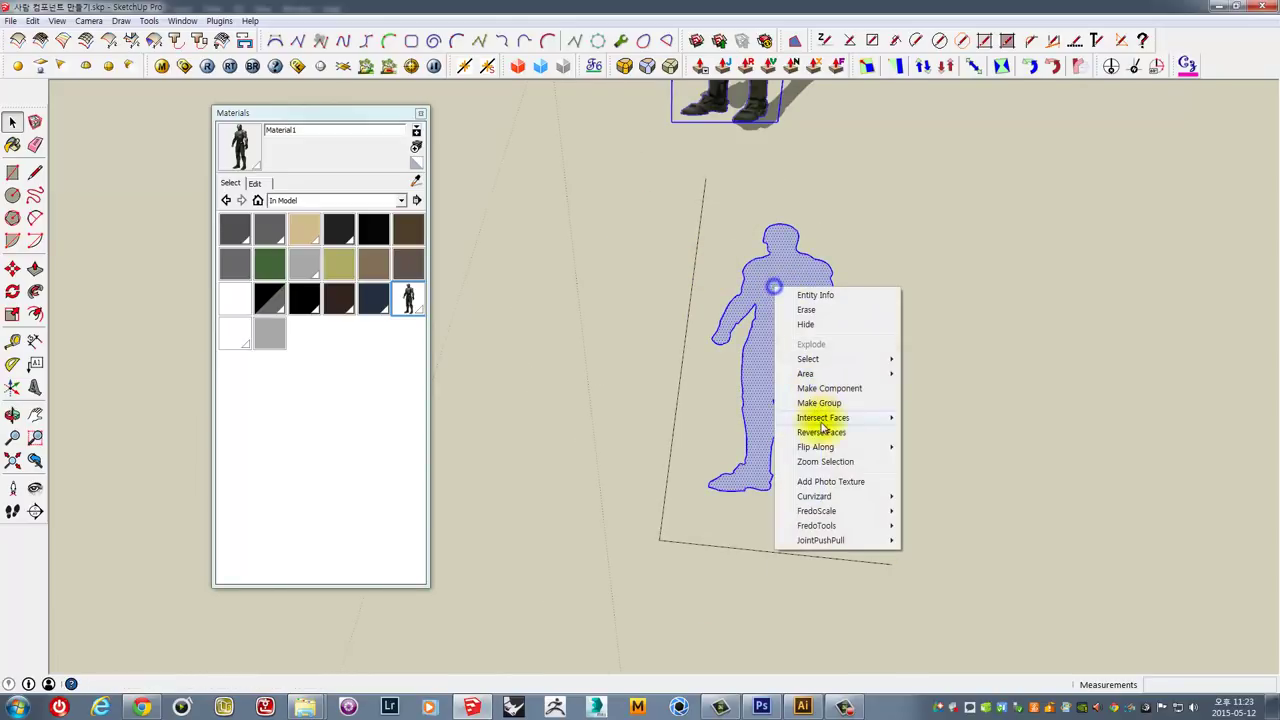
{"action": "mouse_move", "coordinate": [823, 417]}
{"action": "left_click", "coordinate": [738, 420]}
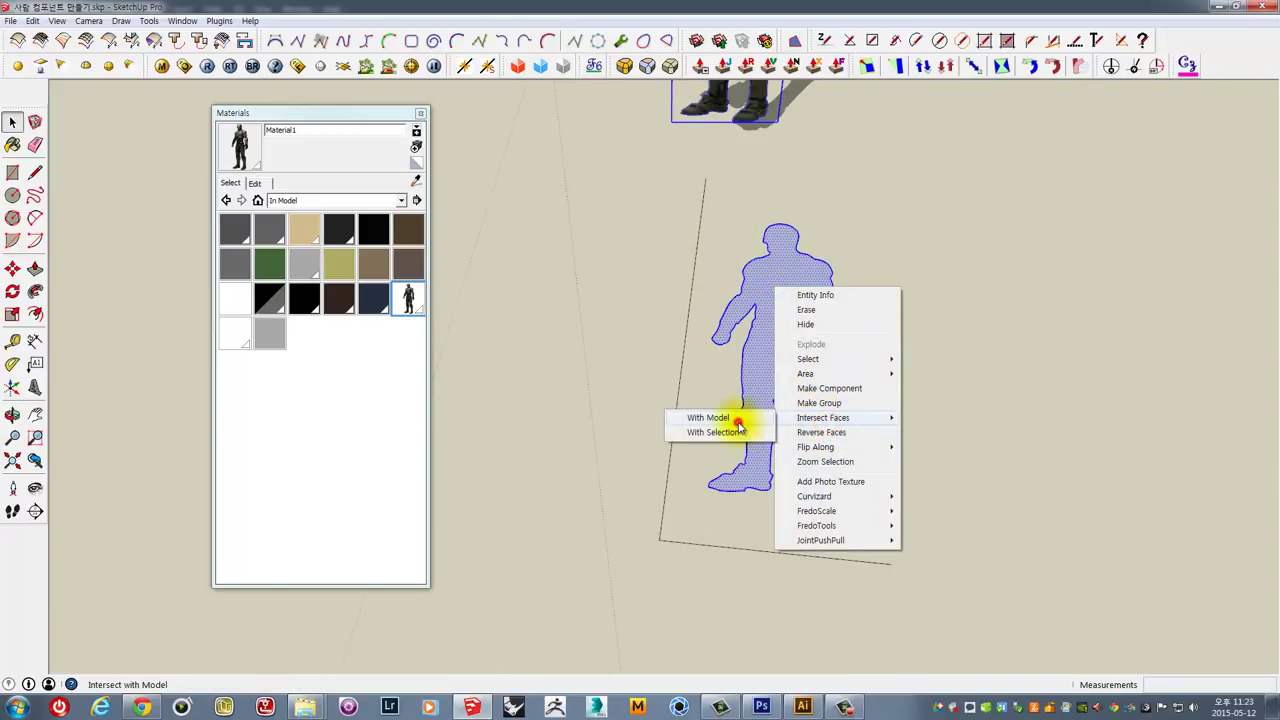
{"action": "left_click", "coordinate": [738, 421]}
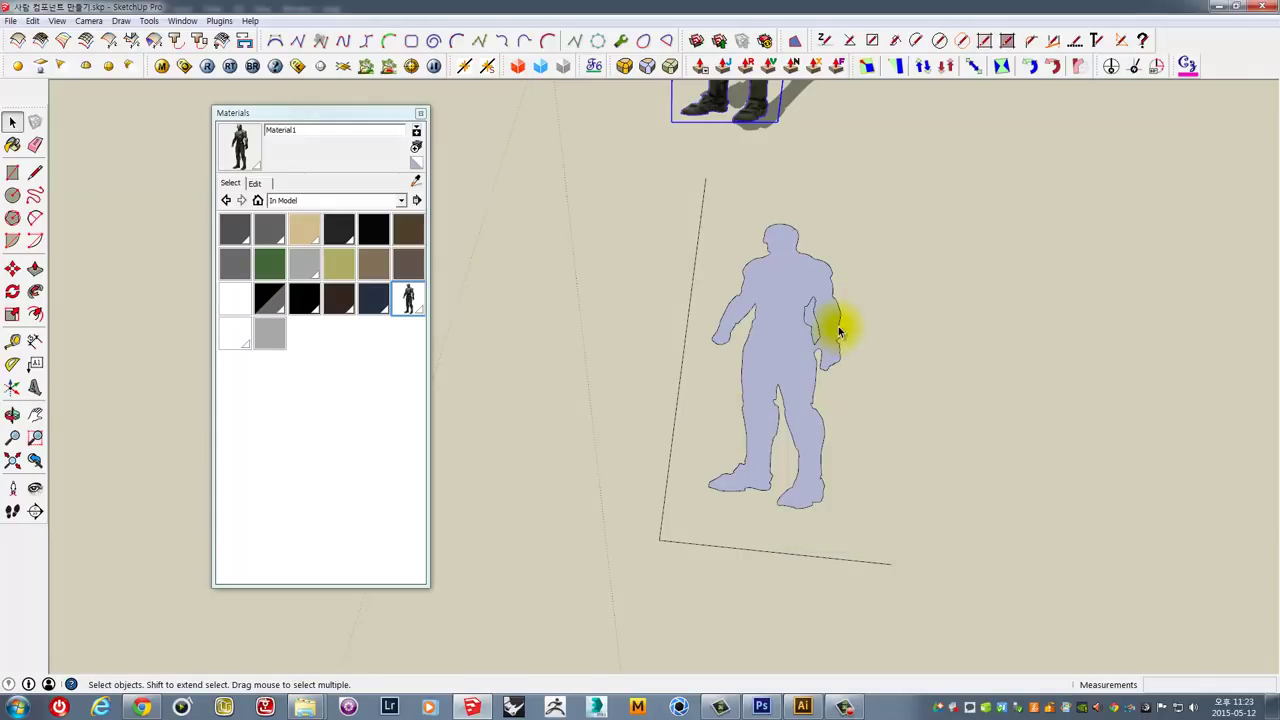
{"action": "scroll", "coordinate": [838, 332], "scroll_direction": "up", "scroll_amount": 2}
{"action": "scroll", "coordinate": [851, 337], "scroll_direction": "down", "scroll_amount": 3}
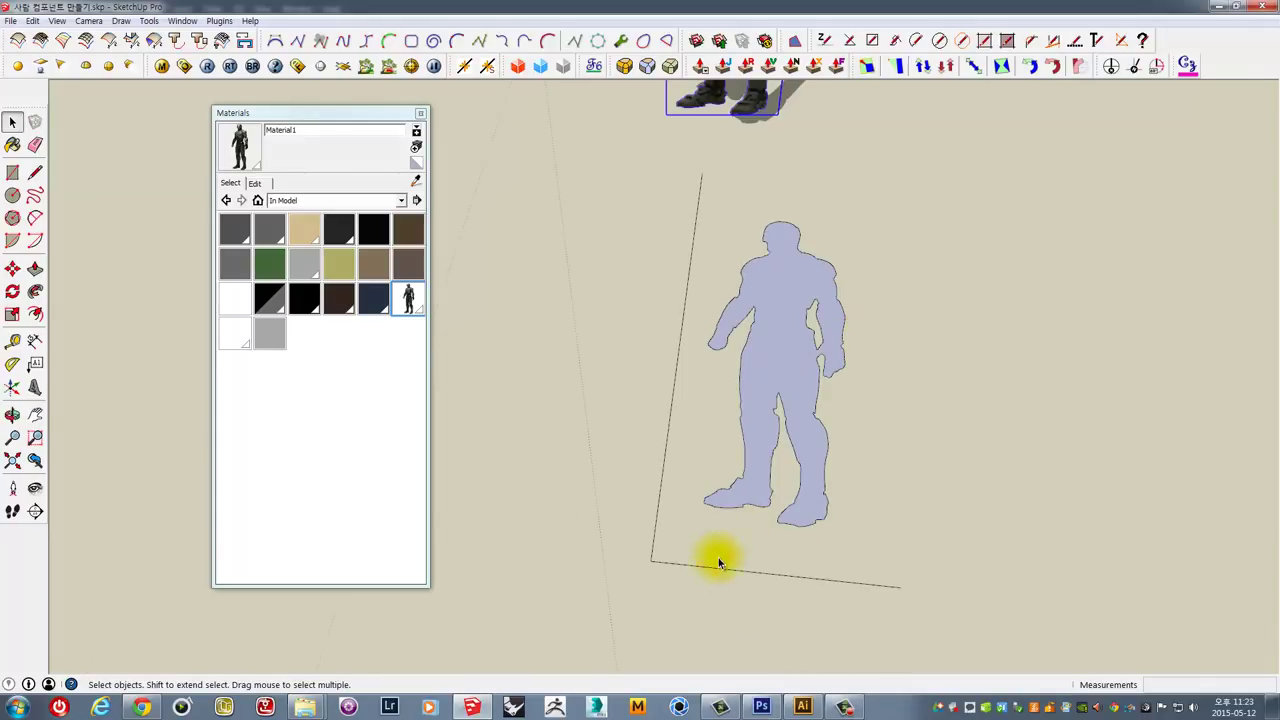
{"action": "mouse_move", "coordinate": [683, 577]}
{"action": "middle_mouse_down"}
{"action": "mouse_move", "coordinate": [683, 470]}
{"action": "mouse_move", "coordinate": [757, 508]}
{"action": "middle_mouse_up"}
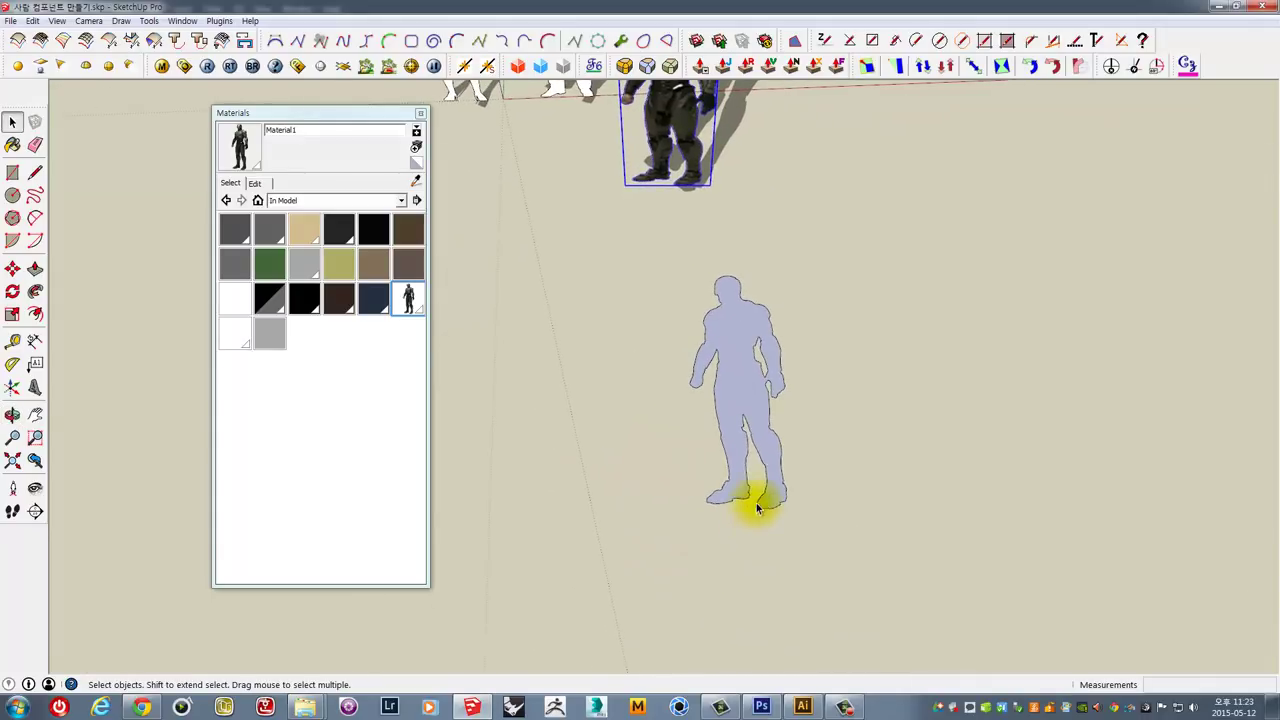
{"action": "left_click", "coordinate": [741, 372]}
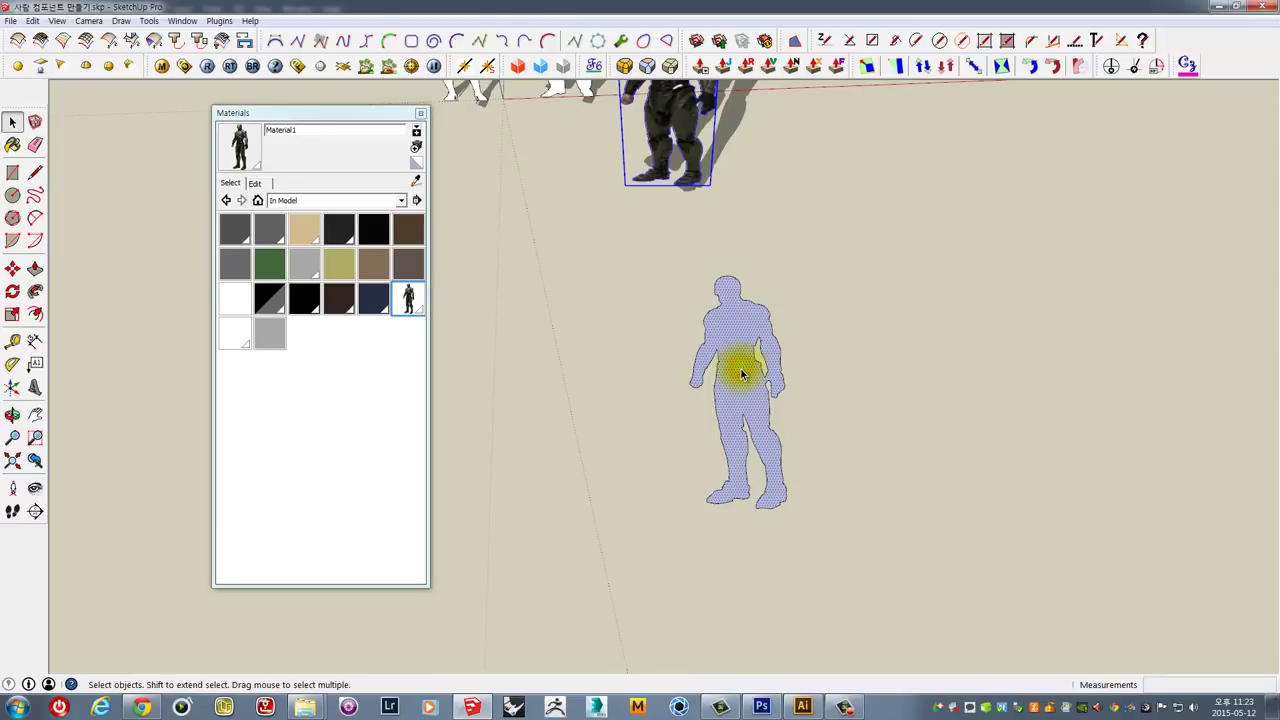
{"action": "double_click", "coordinate": [741, 372]}
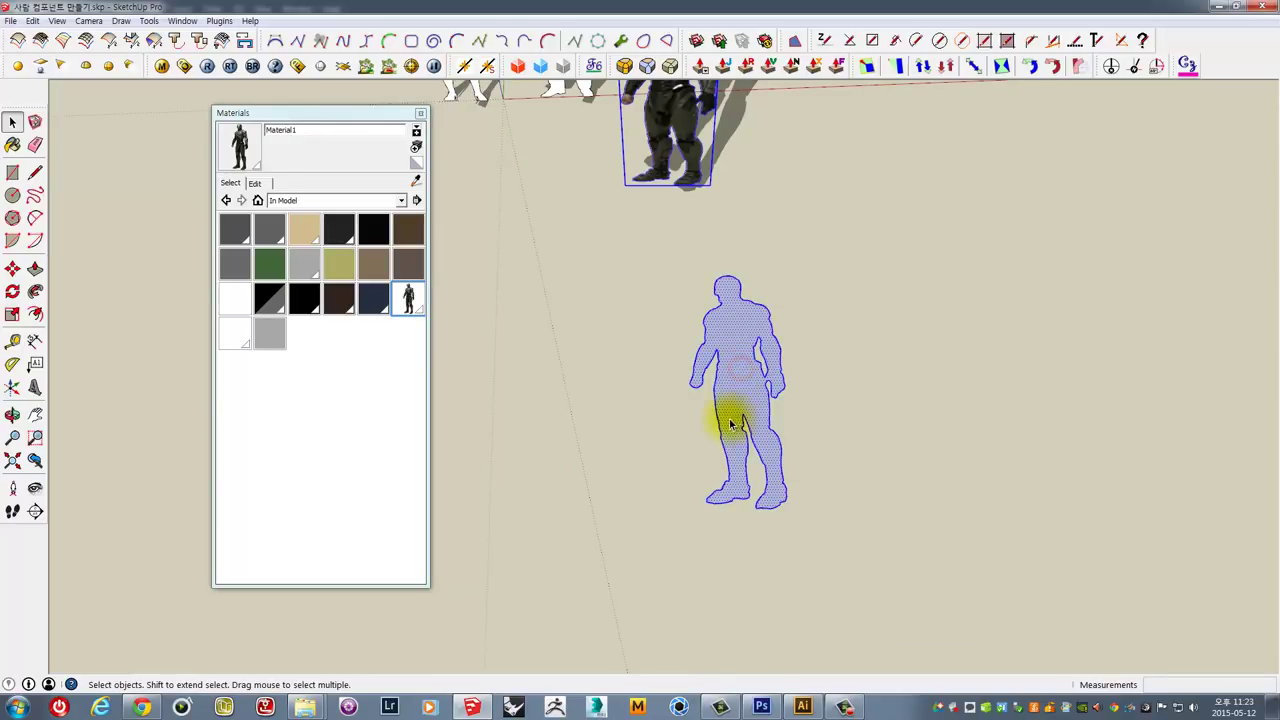
Copy the silhouette to the right and delete the copy's face, leaving only its outline.
{"action": "key", "text": "m"}
{"action": "left_click", "coordinate": [695, 557]}
{"action": "key", "text": "ctrl"}
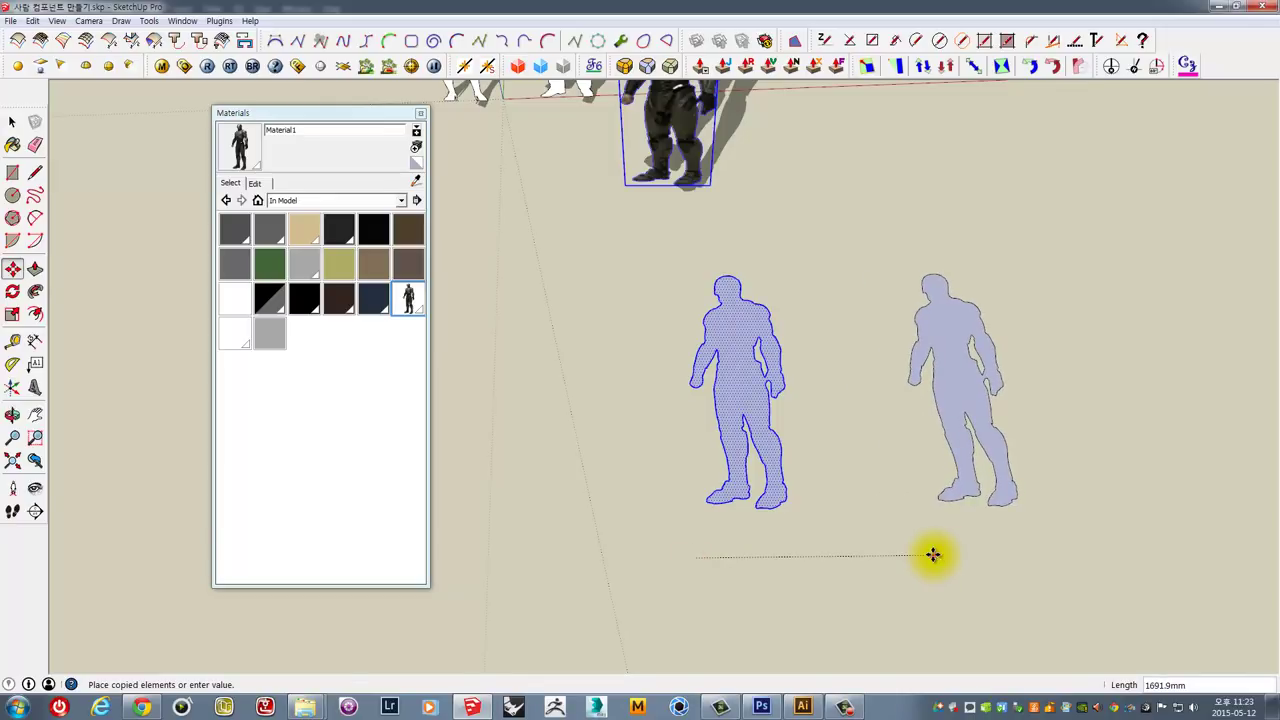
{"action": "left_click", "coordinate": [931, 551]}
{"action": "key", "text": "space"}
{"action": "left_click", "coordinate": [960, 395]}
{"action": "key", "text": "Delete"}
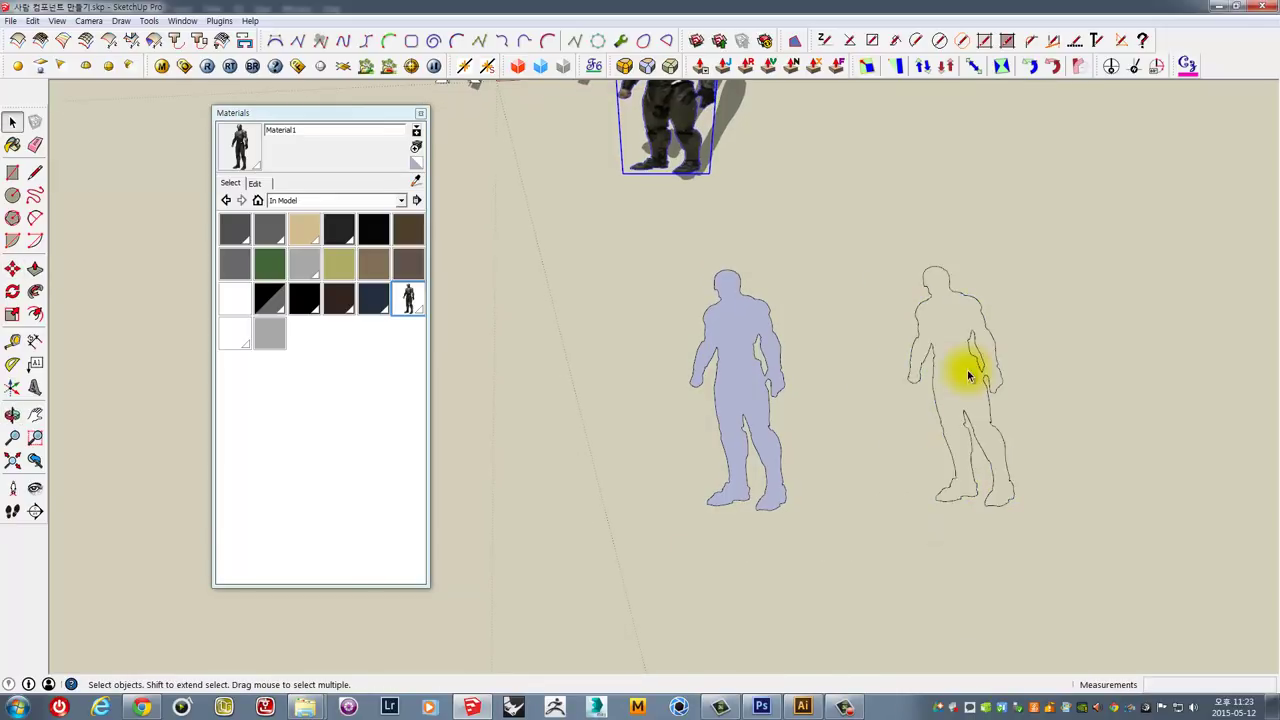
{"action": "scroll", "coordinate": [970, 365], "scroll_direction": "up", "scroll_amount": 5}
{"action": "middle_click_drag", "start_coordinate": [980, 363], "coordinate": [826, 357]}
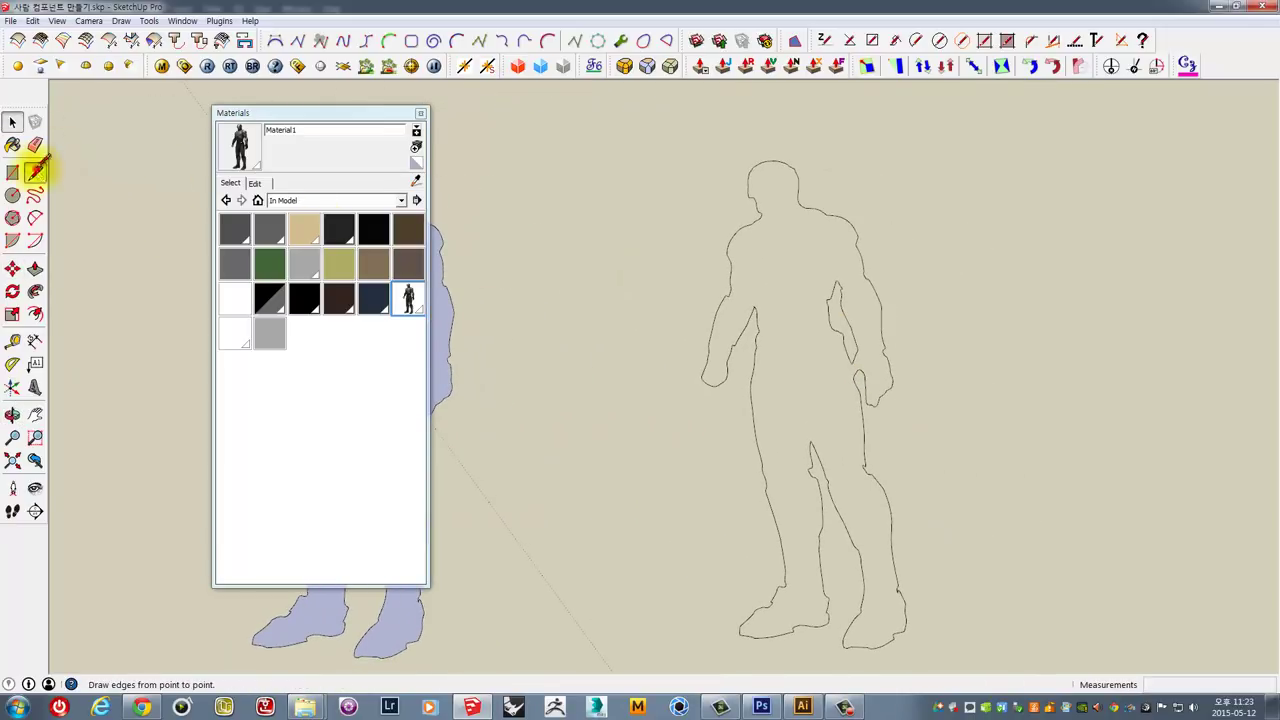
Draw a trial line across the copy's legs, then undo it.
{"action": "left_click", "coordinate": [35, 170]}
{"action": "left_click", "coordinate": [724, 452]}
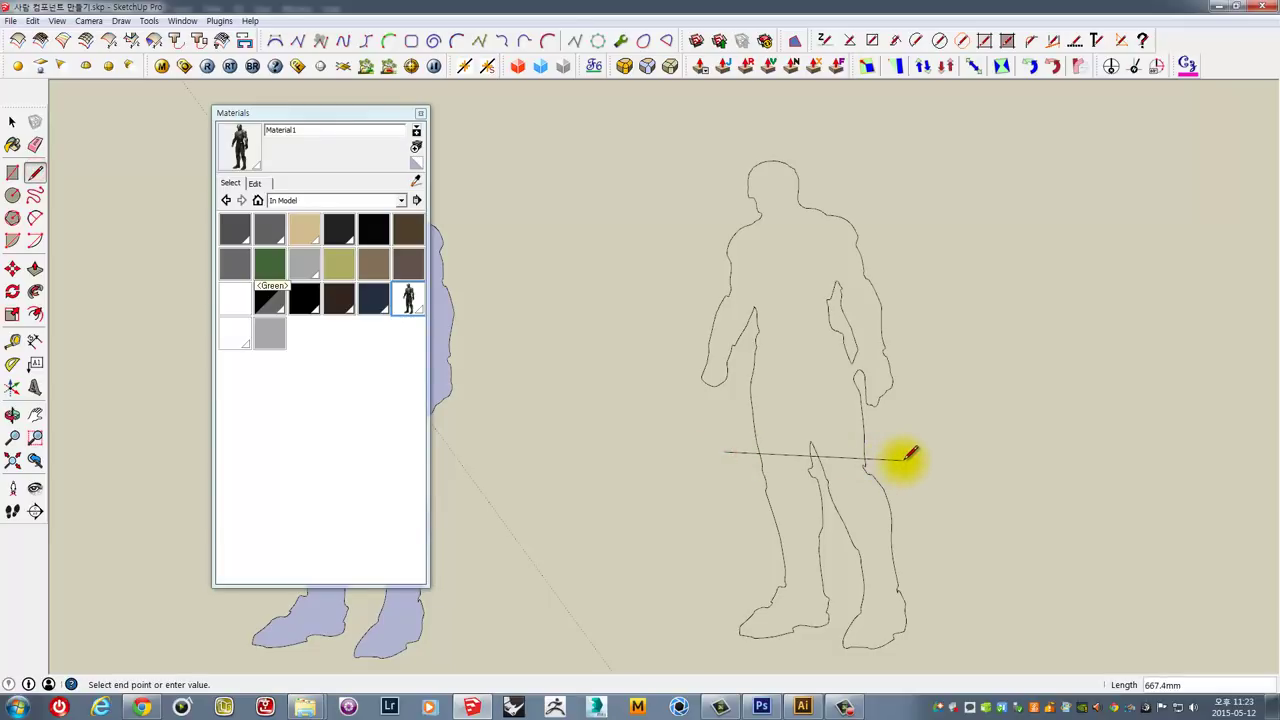
{"action": "left_click", "coordinate": [904, 458]}
{"action": "key", "text": "space"}
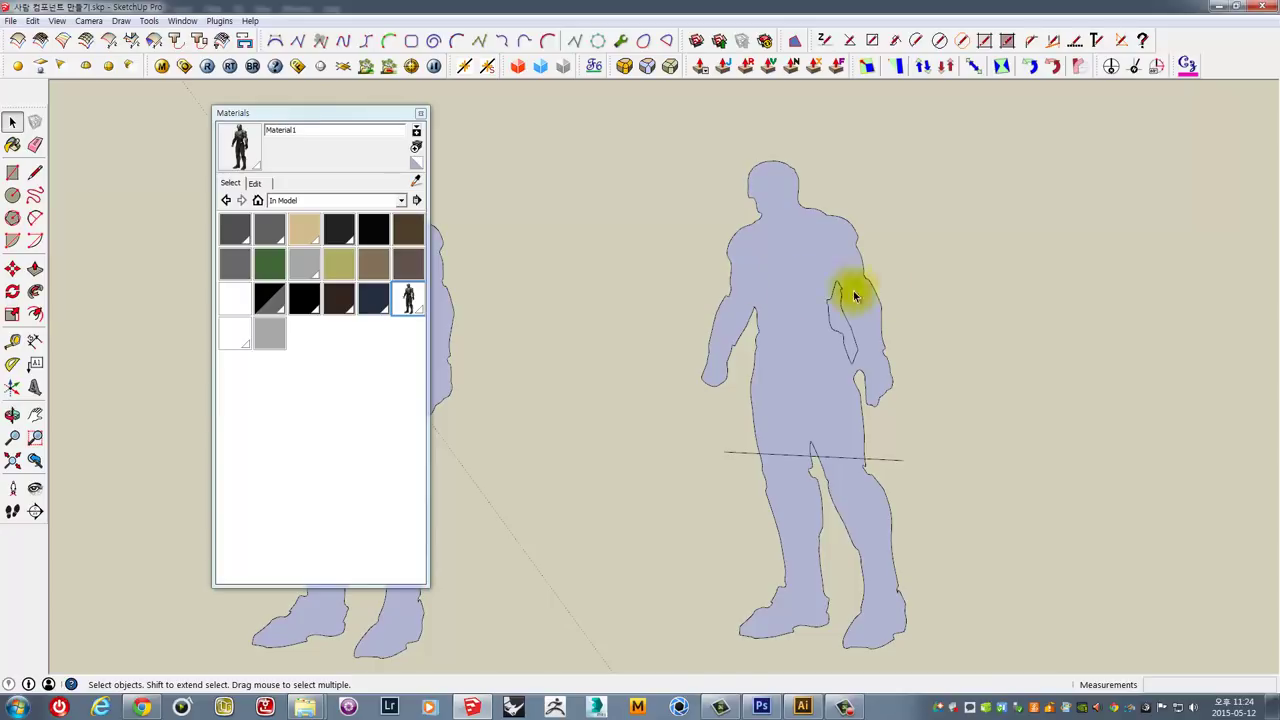
{"action": "key", "text": "ctrl+z"}
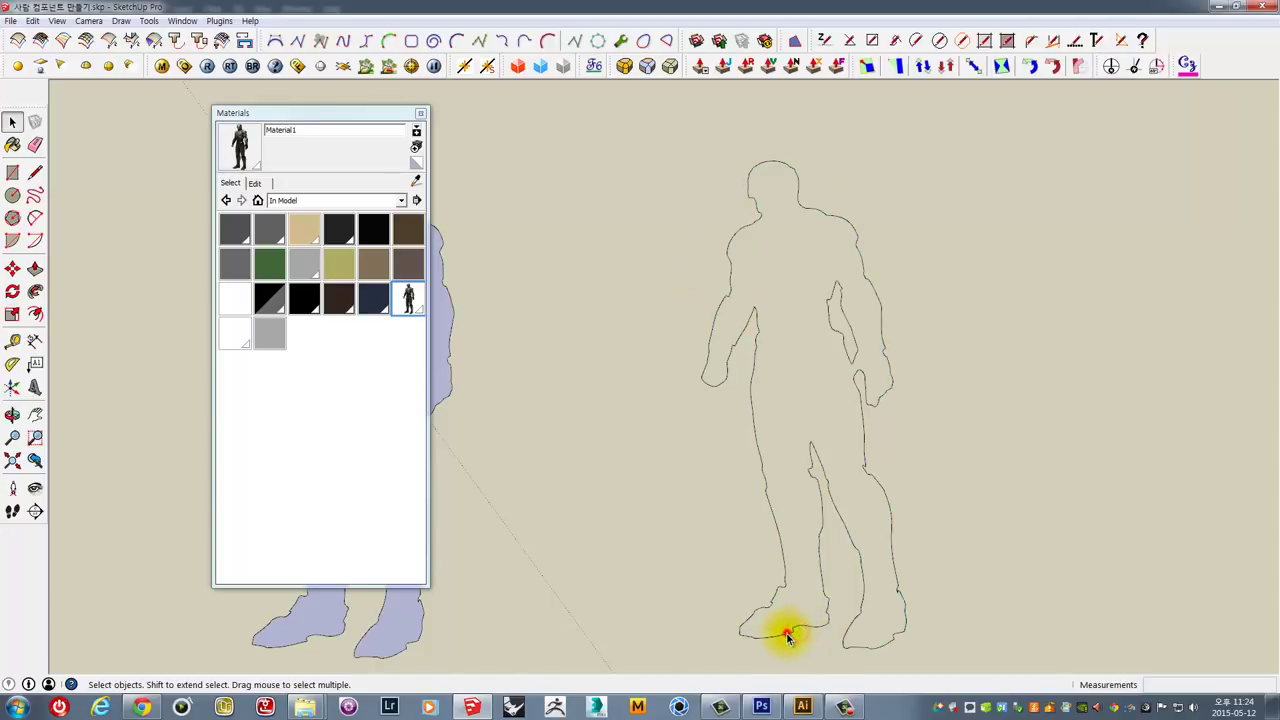
{"action": "left_click", "coordinate": [788, 637]}
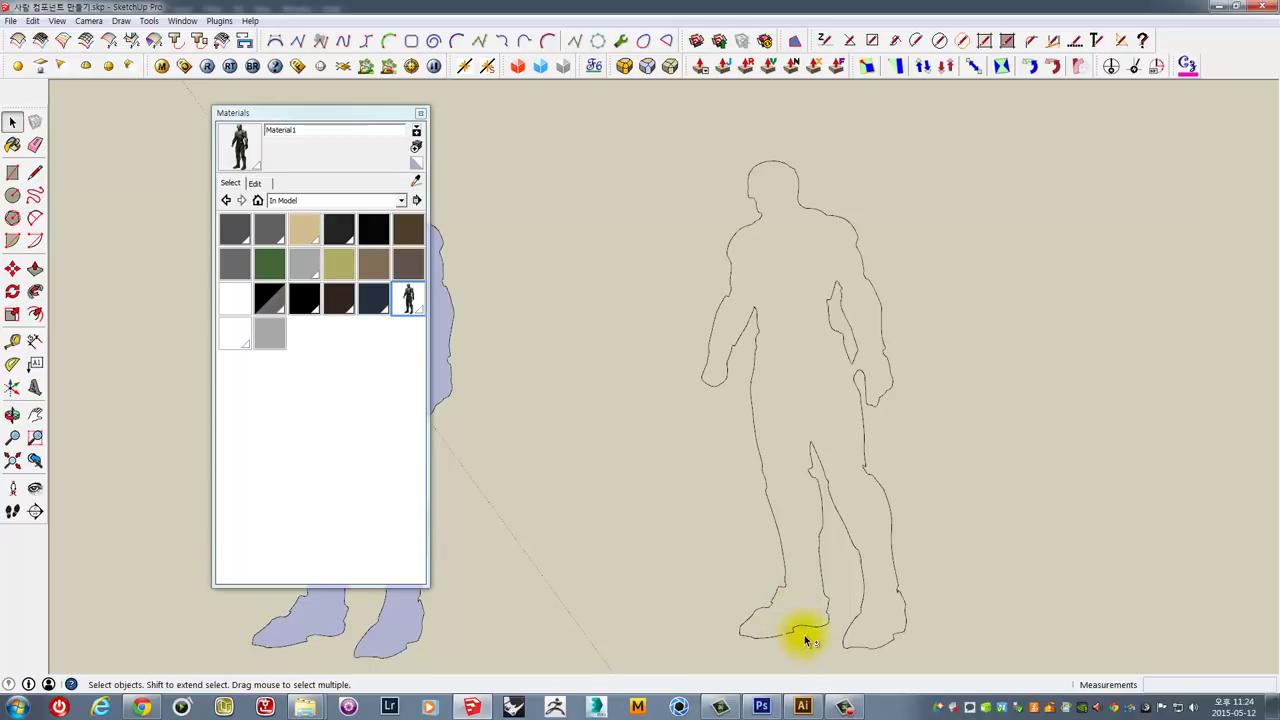
{"action": "mouse_move", "coordinate": [806, 640]}
{"action": "middle_mouse_down"}
{"action": "mouse_move", "coordinate": [745, 553]}
{"action": "mouse_move", "coordinate": [771, 509]}
{"action": "mouse_move", "coordinate": [734, 526]}
{"action": "mouse_move", "coordinate": [703, 470]}
{"action": "middle_mouse_up"}
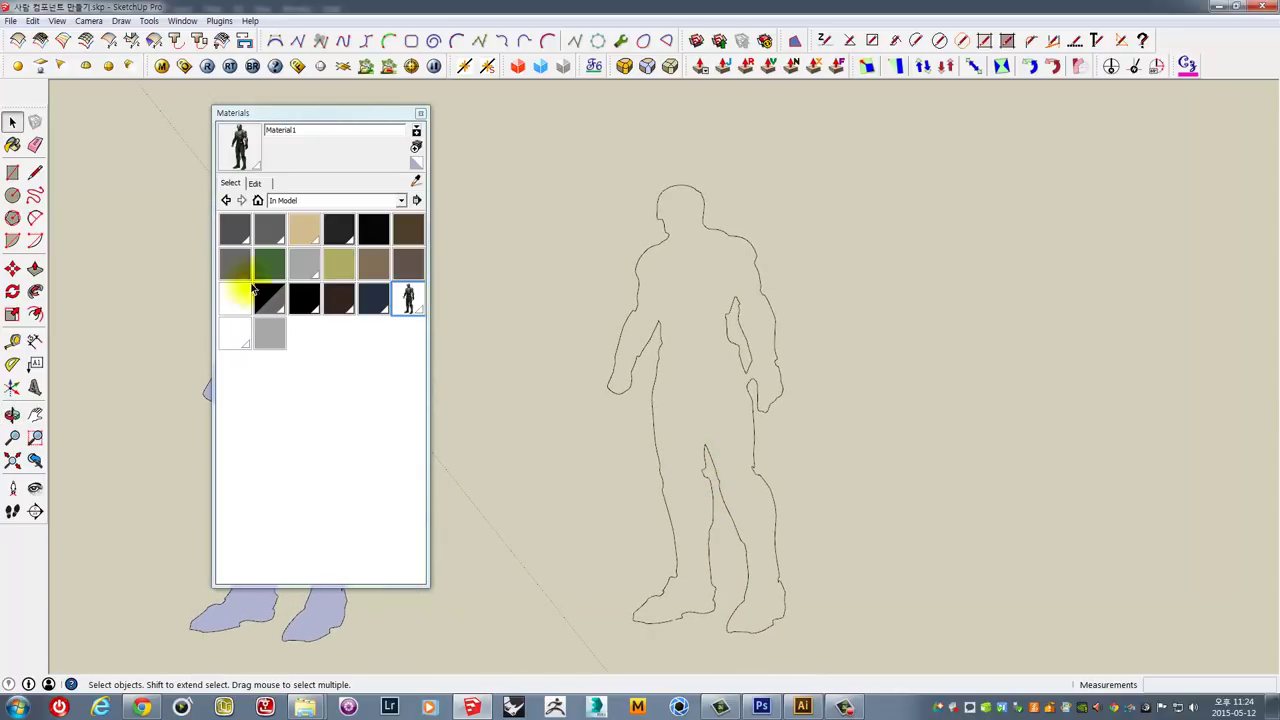
Draw a line across the copy's waist so the upper body fills into a face.
{"action": "left_click", "coordinate": [35, 172]}
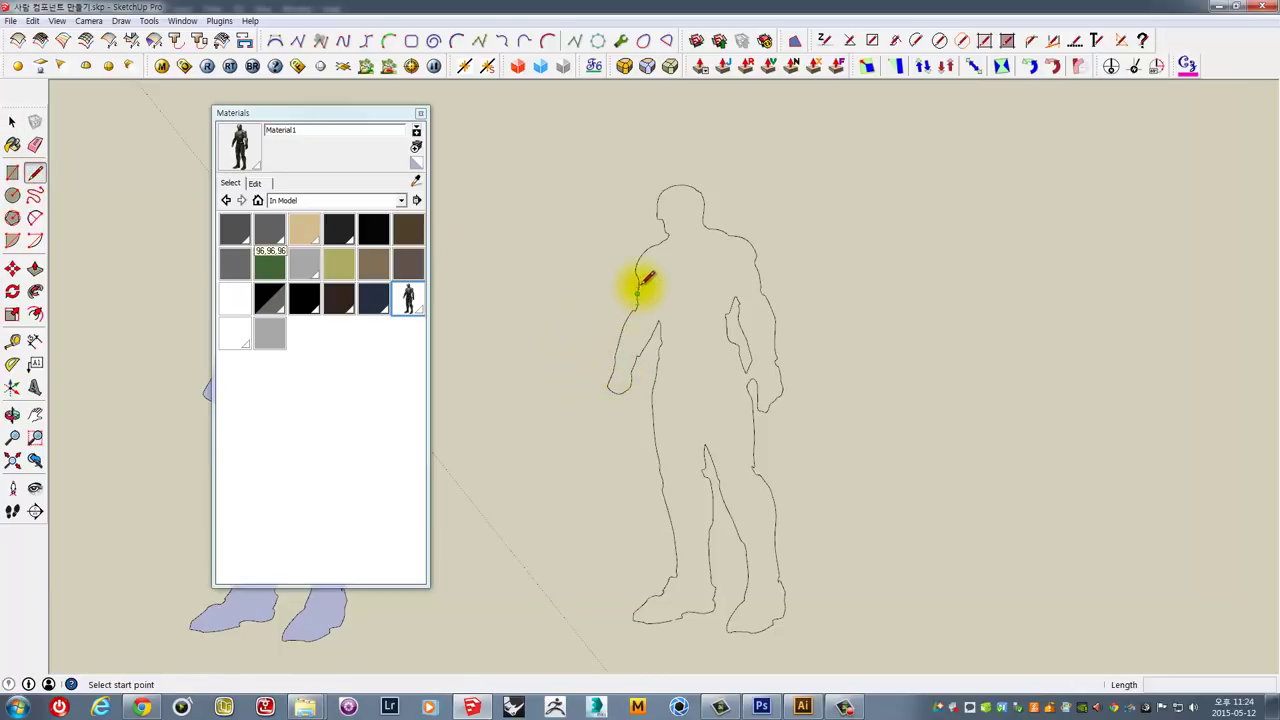
{"action": "left_click", "coordinate": [616, 259]}
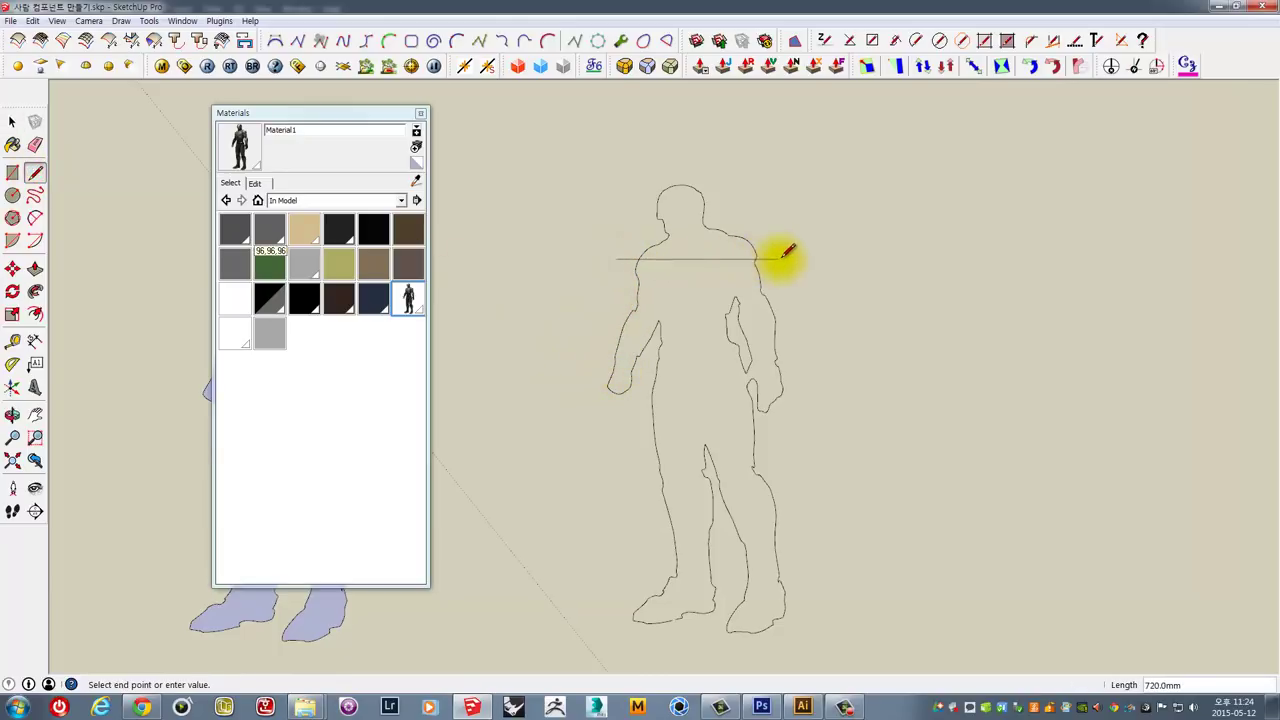
{"action": "key", "text": "Escape"}
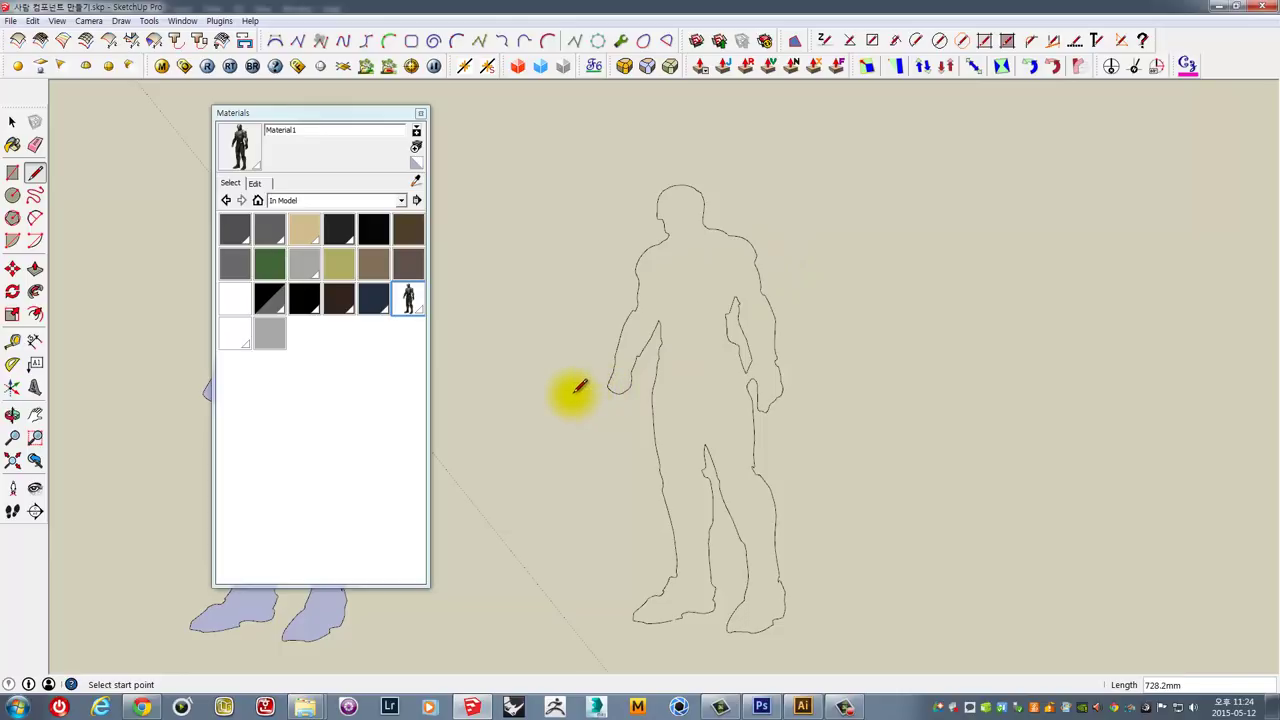
{"action": "left_click", "coordinate": [572, 388]}
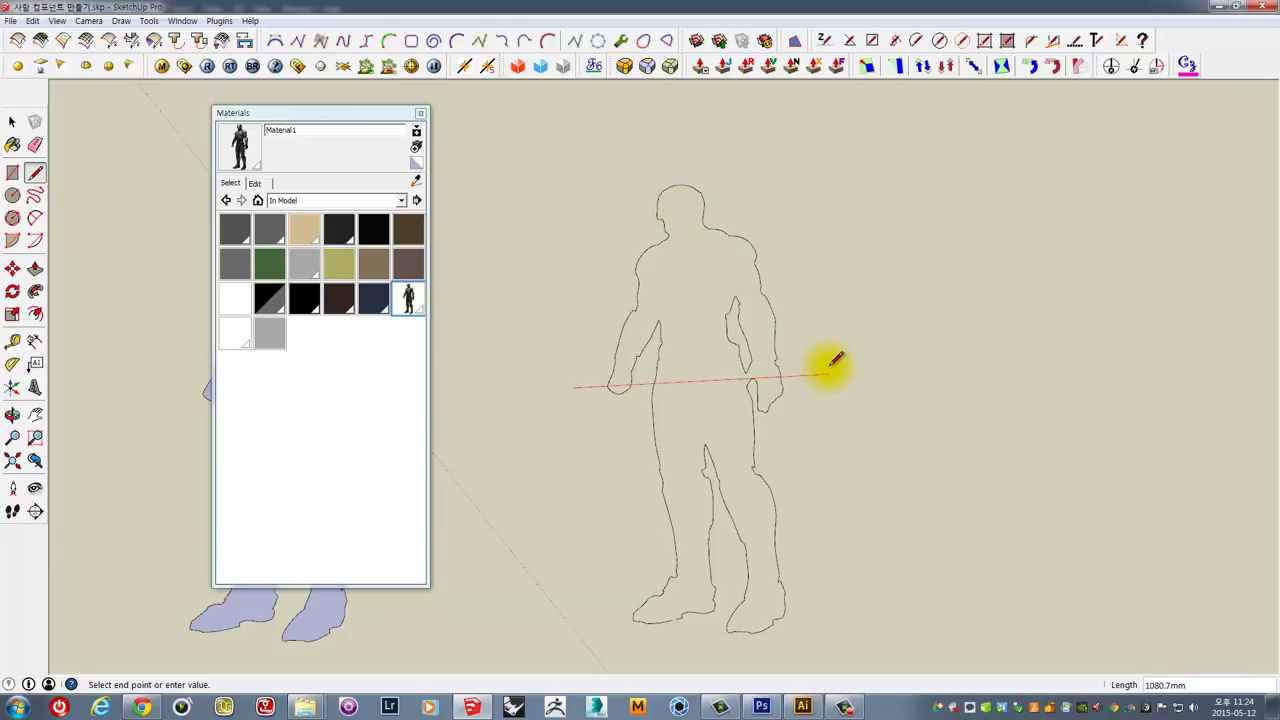
{"action": "left_click", "coordinate": [829, 373]}
{"action": "scroll", "coordinate": [657, 294], "scroll_direction": "up", "scroll_amount": 2}
Erase the waist line's left, arm-crossing and right overhangs outside the outline.
{"action": "scroll", "coordinate": [657, 300], "scroll_direction": "up", "scroll_amount": 2}
{"action": "key", "text": "space"}
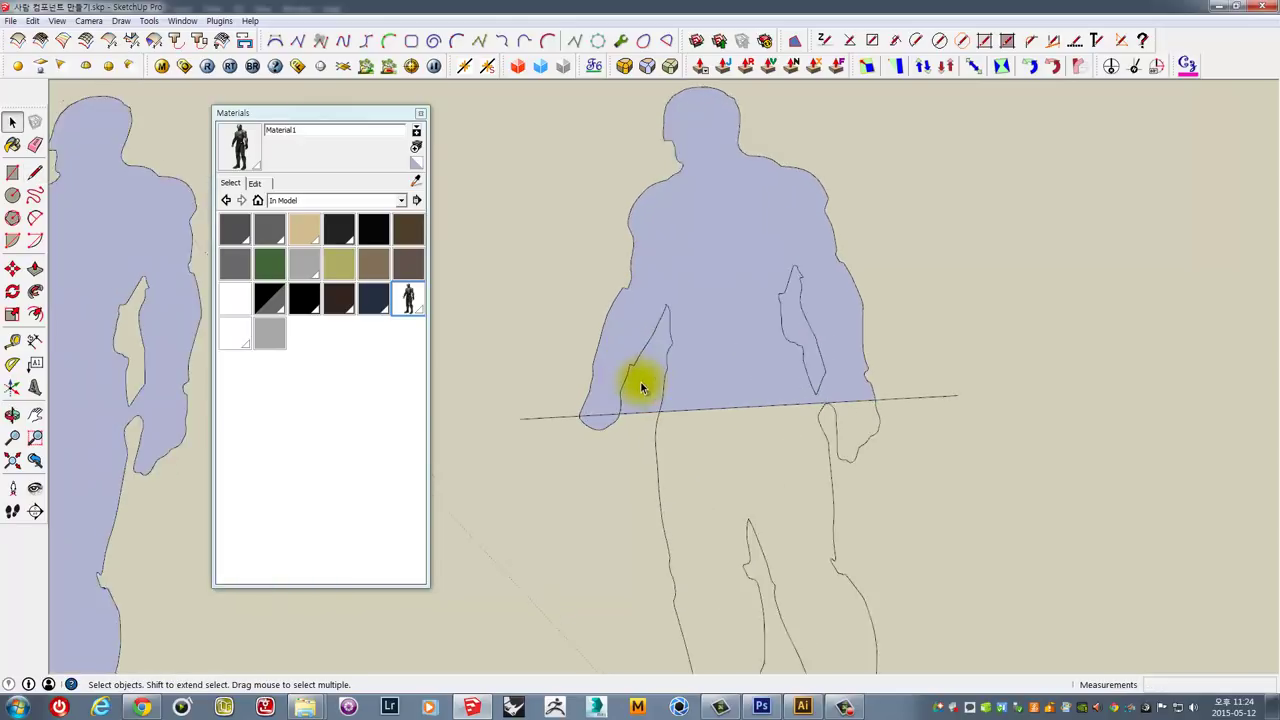
{"action": "scroll", "coordinate": [641, 388], "scroll_direction": "up", "scroll_amount": 2}
{"action": "key", "text": "e"}
{"action": "left_click", "coordinate": [634, 418]}
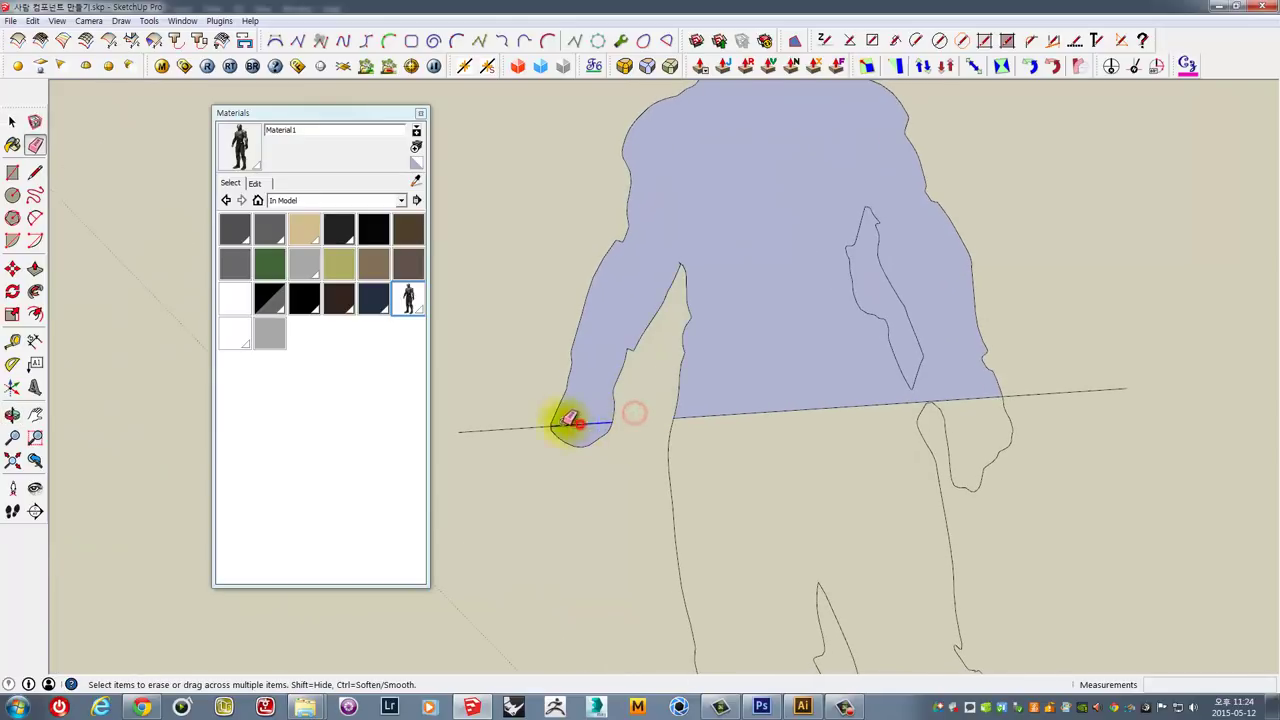
{"action": "left_click", "coordinate": [497, 428]}
{"action": "left_click", "coordinate": [1064, 390]}
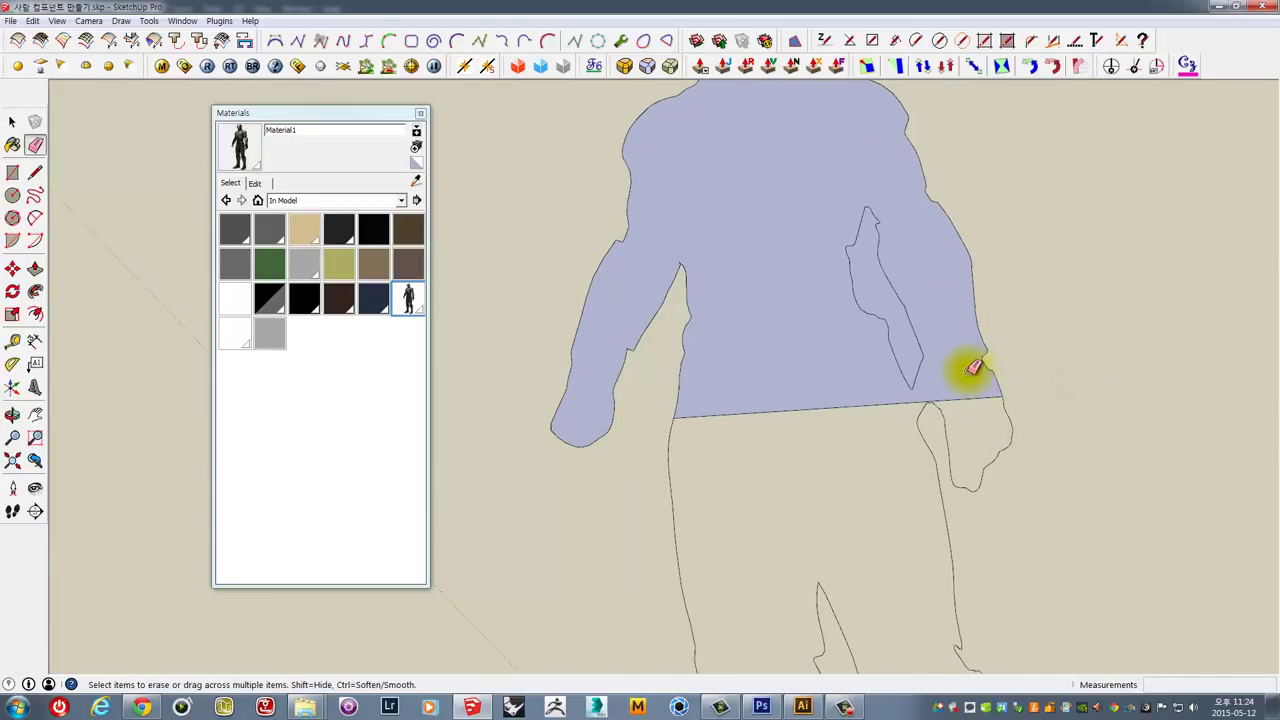
{"action": "scroll", "coordinate": [950, 376], "scroll_direction": "up", "scroll_amount": 1}
{"action": "scroll", "coordinate": [923, 375], "scroll_direction": "up", "scroll_amount": 2}
{"action": "scroll", "coordinate": [920, 114], "scroll_direction": "down", "scroll_amount": 2}
{"action": "scroll", "coordinate": [918, 180], "scroll_direction": "down", "scroll_amount": 1}
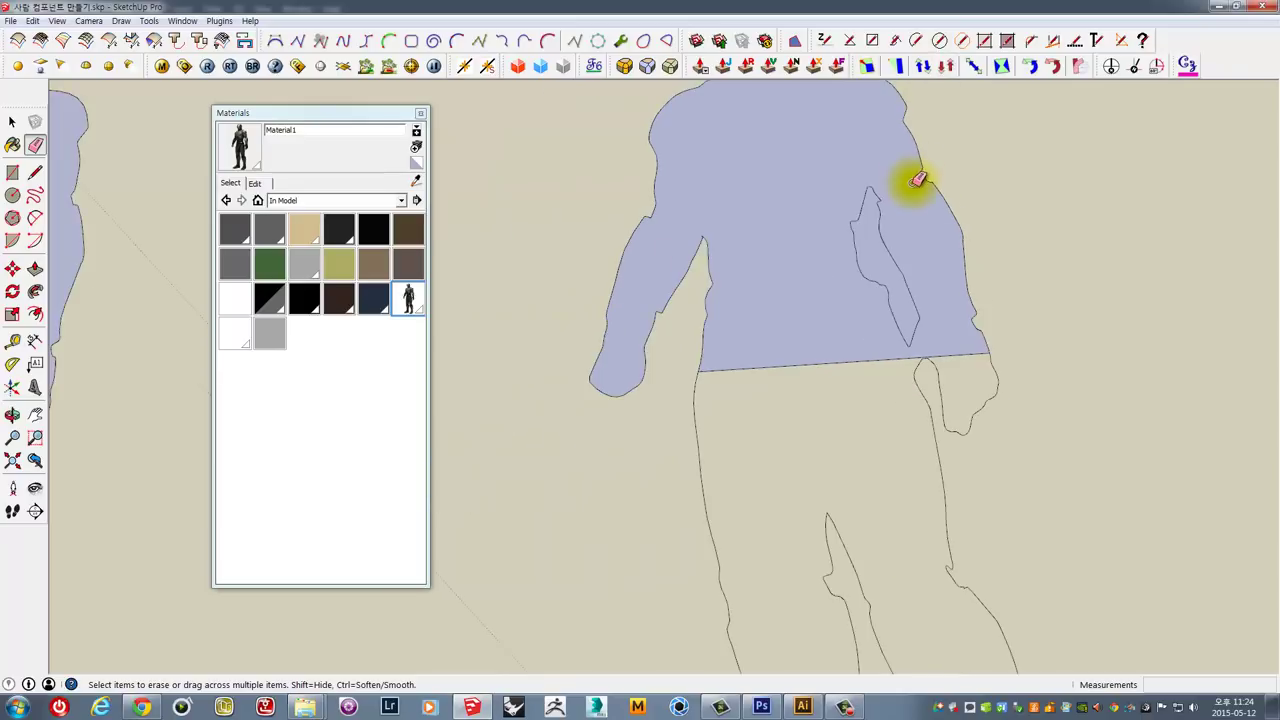
Select the torso face and edges and intersect them with the whole model.
{"action": "key", "text": "space"}
{"action": "left_click_drag", "start_coordinate": [986, 177], "coordinate": [743, 294]}
{"action": "right_click", "coordinate": [843, 206]}
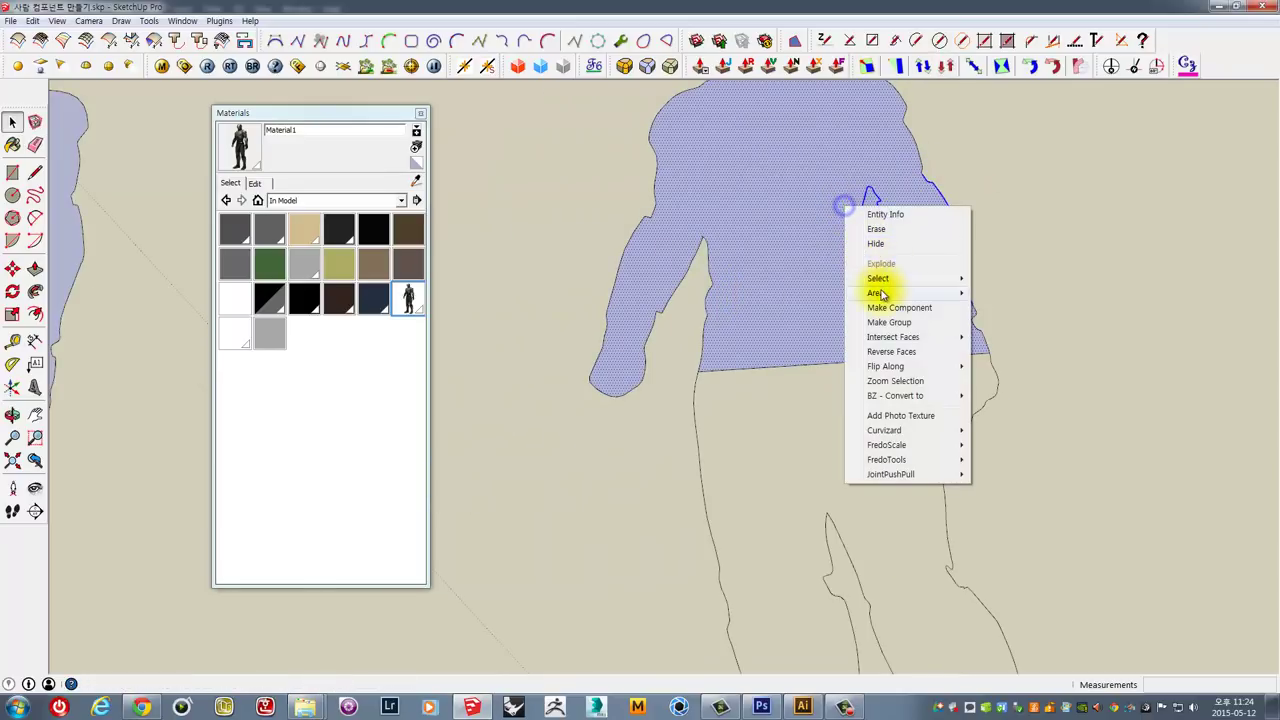
{"action": "left_click", "coordinate": [1052, 245]}
{"action": "left_click", "coordinate": [1052, 245]}
{"action": "left_click_drag", "start_coordinate": [767, 358], "coordinate": [762, 281]}
{"action": "right_click", "coordinate": [762, 281]}
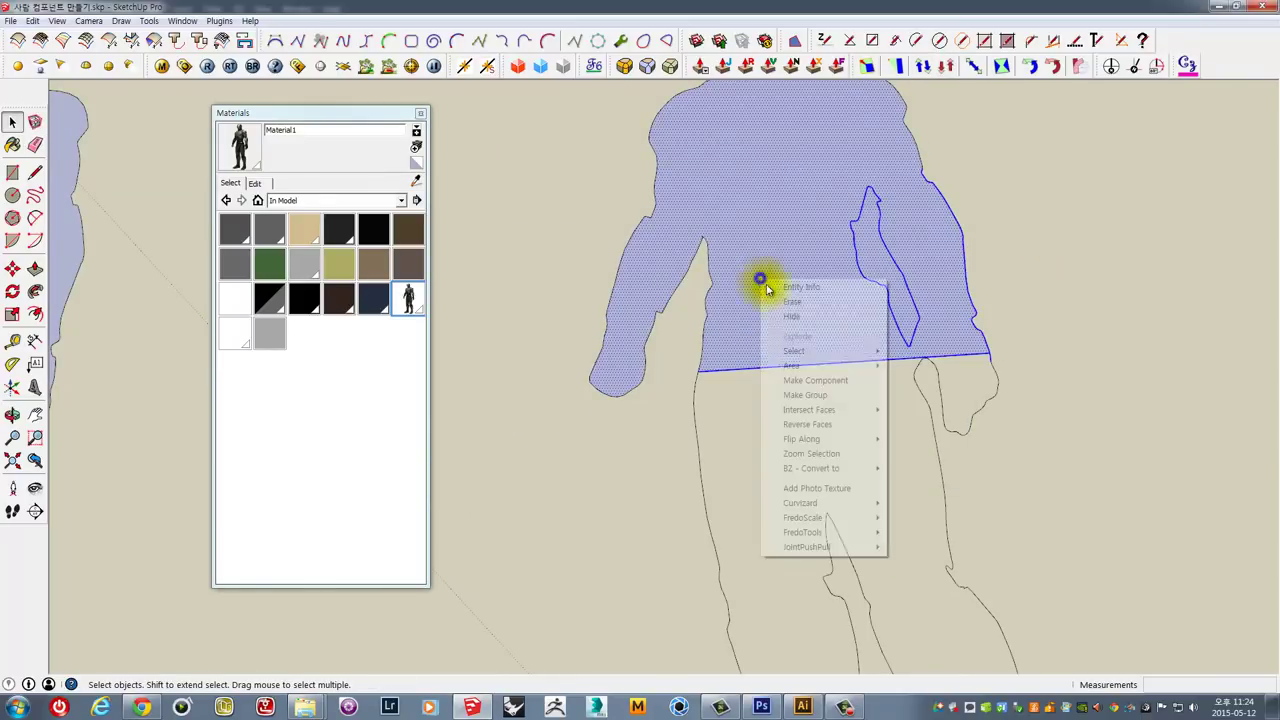
{"action": "mouse_move", "coordinate": [892, 337]}
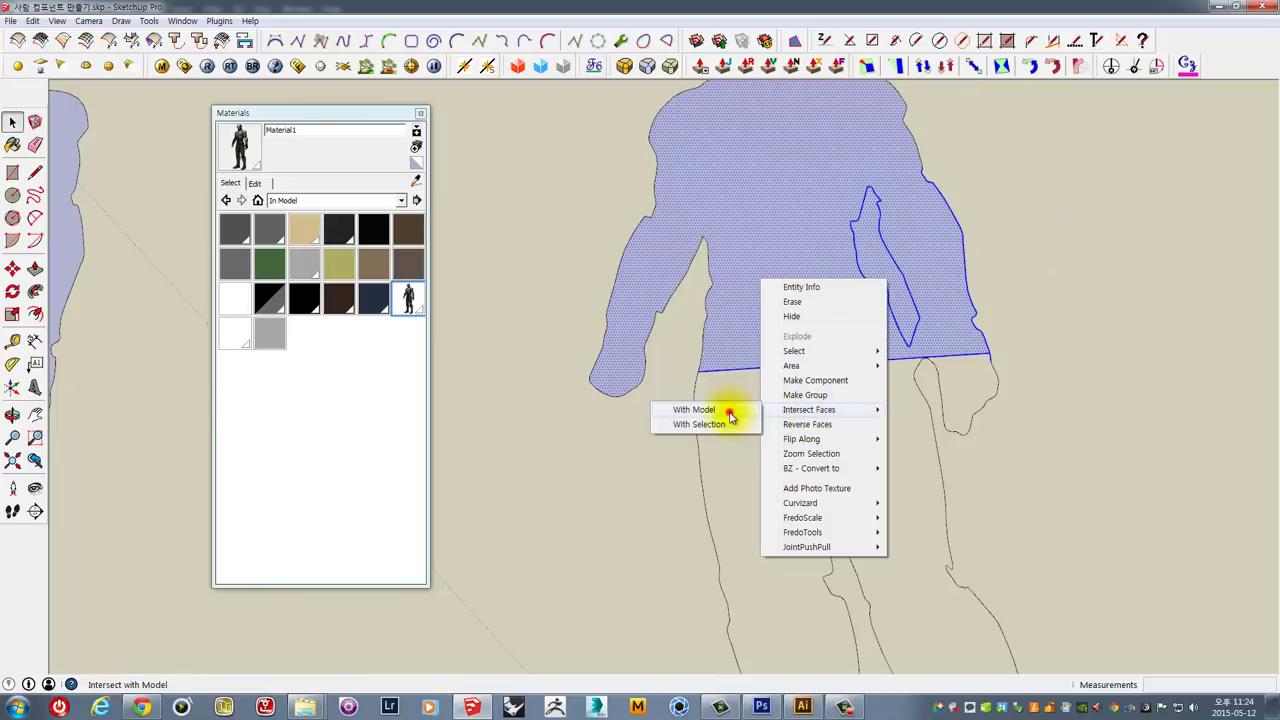
{"action": "left_click", "coordinate": [730, 416]}
{"action": "left_click", "coordinate": [1080, 211]}
{"action": "scroll", "coordinate": [877, 257], "scroll_direction": "down", "scroll_amount": 1}
{"action": "scroll", "coordinate": [880, 265], "scroll_direction": "down", "scroll_amount": 2}
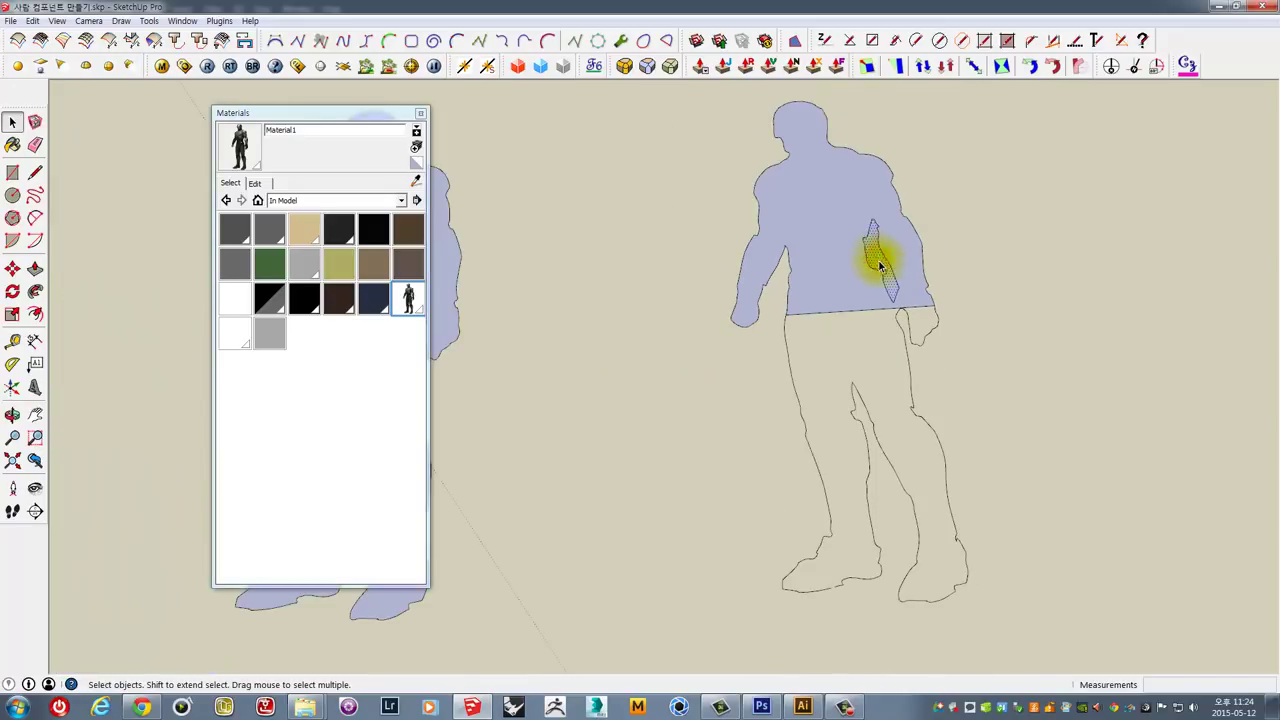
{"action": "mouse_move", "coordinate": [880, 265]}
{"action": "middle_mouse_down"}
{"action": "mouse_move", "coordinate": [891, 334]}
{"action": "mouse_move", "coordinate": [997, 377]}
{"action": "mouse_move", "coordinate": [993, 312]}
{"action": "middle_mouse_up"}
Draw a line across the figure's knees so the legs fill in as a face.
{"action": "left_click", "coordinate": [34, 172]}
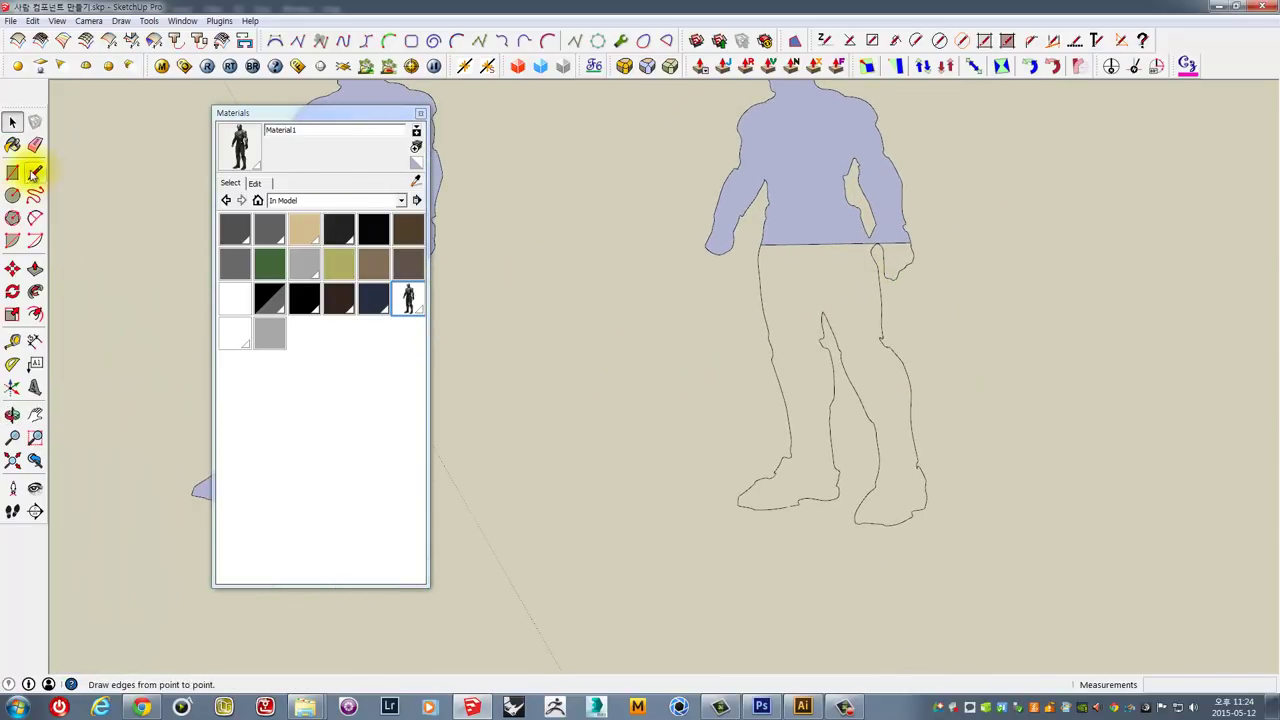
{"action": "left_click", "coordinate": [738, 372]}
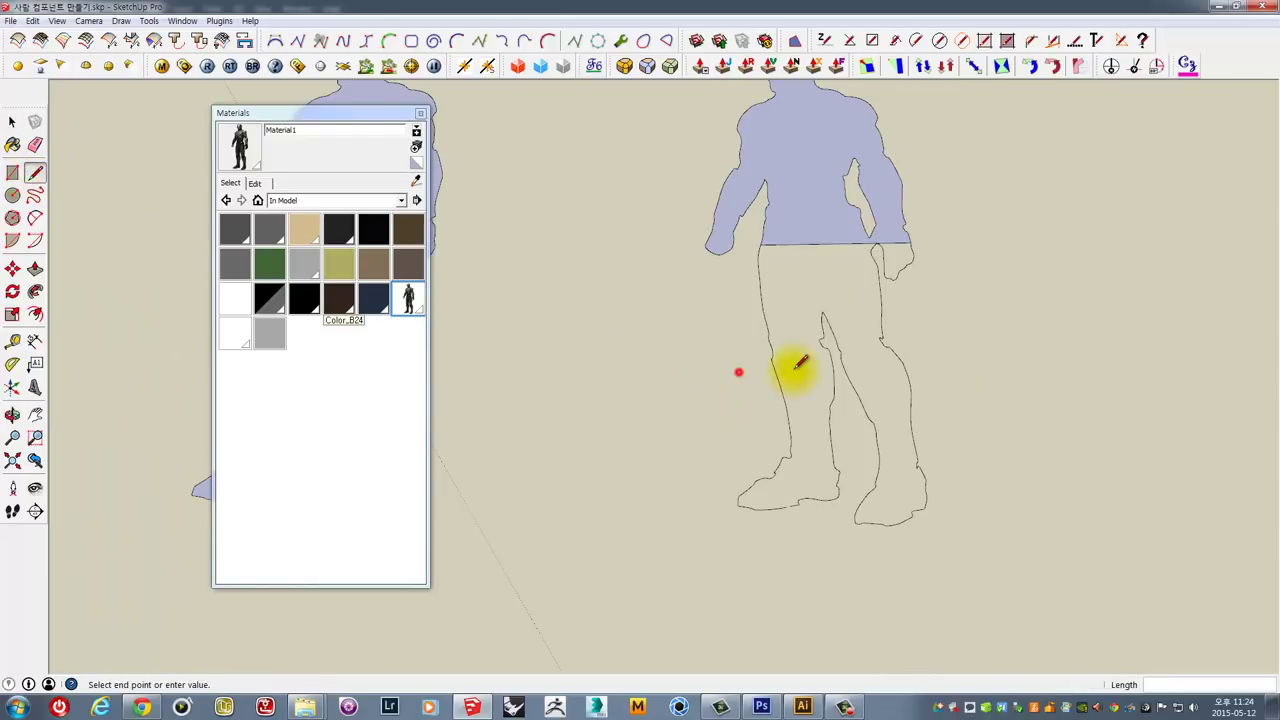
{"action": "left_click", "coordinate": [976, 366]}
{"action": "scroll", "coordinate": [886, 366], "scroll_direction": "up", "scroll_amount": 1}
{"action": "scroll", "coordinate": [823, 380], "scroll_direction": "up", "scroll_amount": 2}
{"action": "key", "text": "space"}
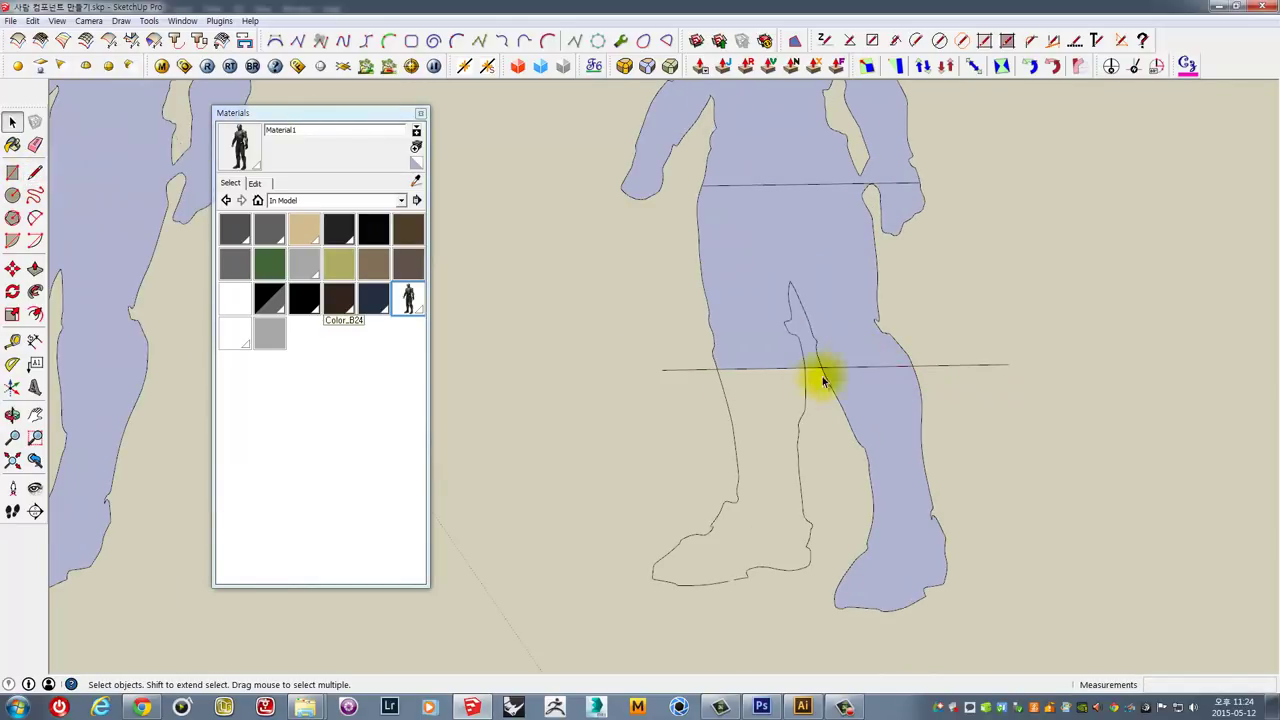
{"action": "scroll", "coordinate": [800, 295], "scroll_direction": "up", "scroll_amount": 2}
{"action": "scroll", "coordinate": [815, 370], "scroll_direction": "up", "scroll_amount": 2}
Erase the knee line's overhangs and the segments between and across the legs.
{"action": "key", "text": "e"}
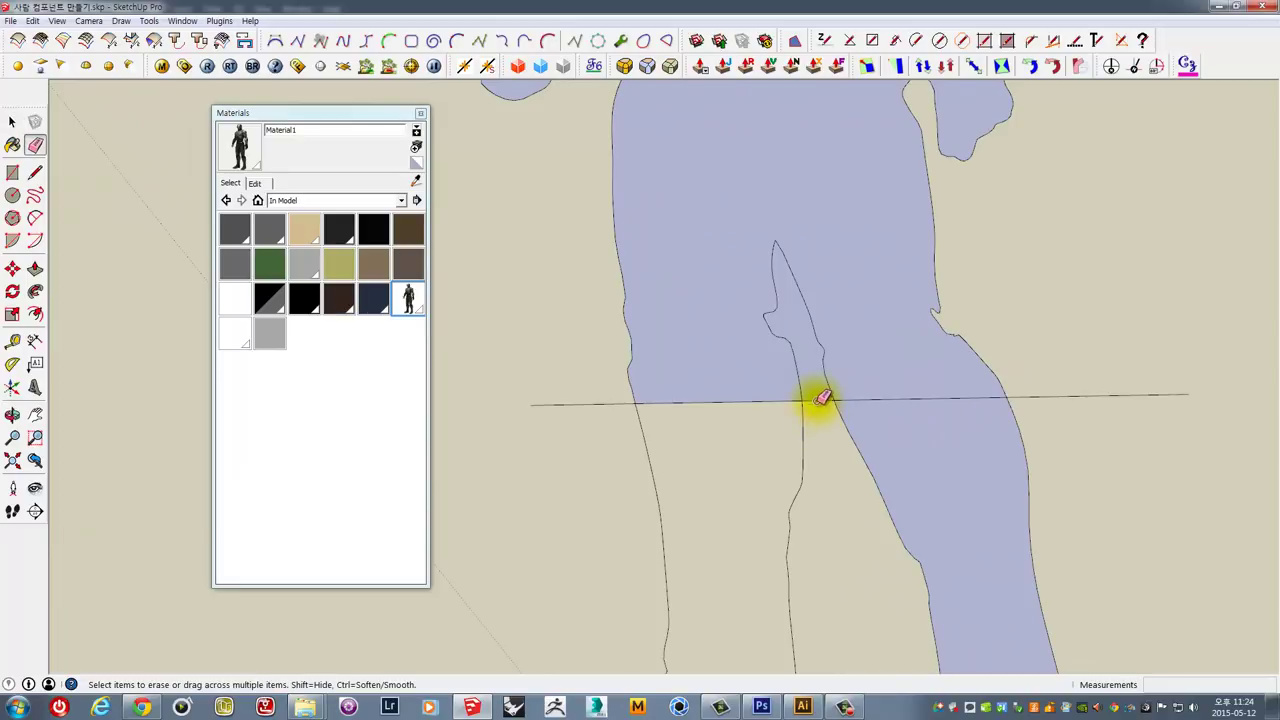
{"action": "left_click", "coordinate": [818, 397]}
{"action": "left_click", "coordinate": [1067, 394]}
{"action": "left_click", "coordinate": [571, 404]}
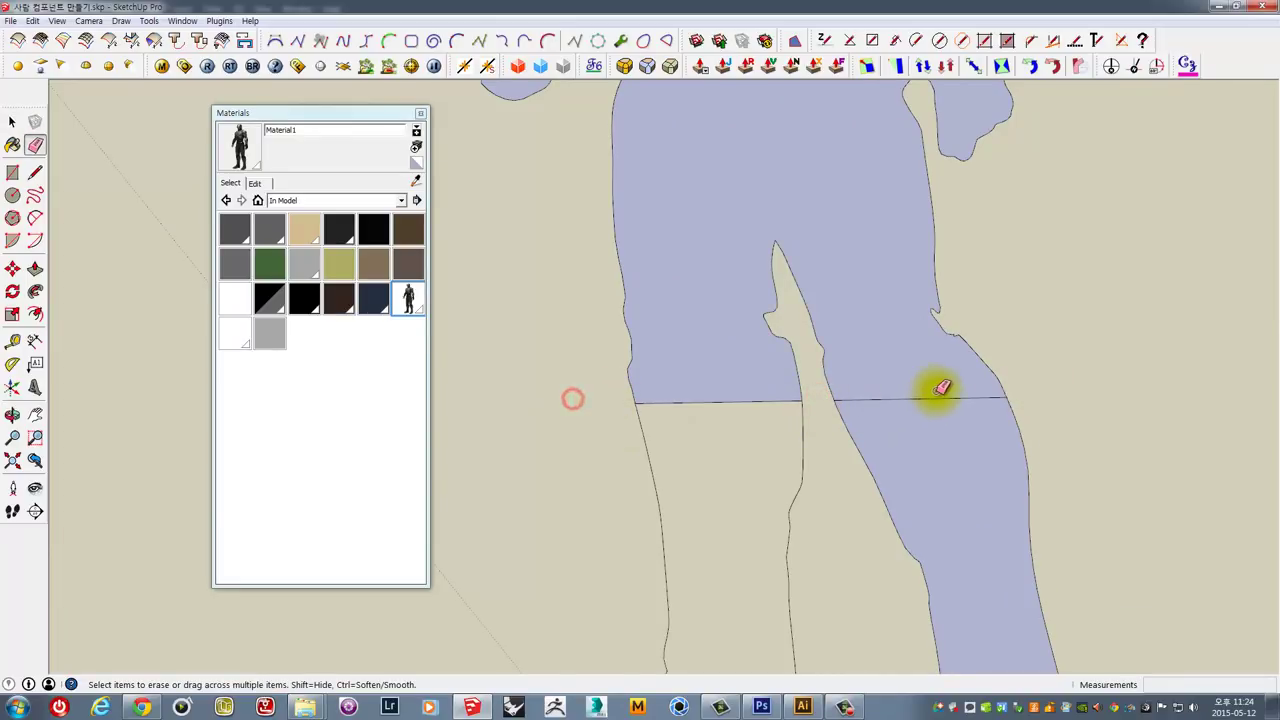
{"action": "left_click", "coordinate": [936, 396]}
{"action": "scroll", "coordinate": [944, 418], "scroll_direction": "down", "scroll_amount": 1}
{"action": "scroll", "coordinate": [944, 418], "scroll_direction": "down", "scroll_amount": 2}
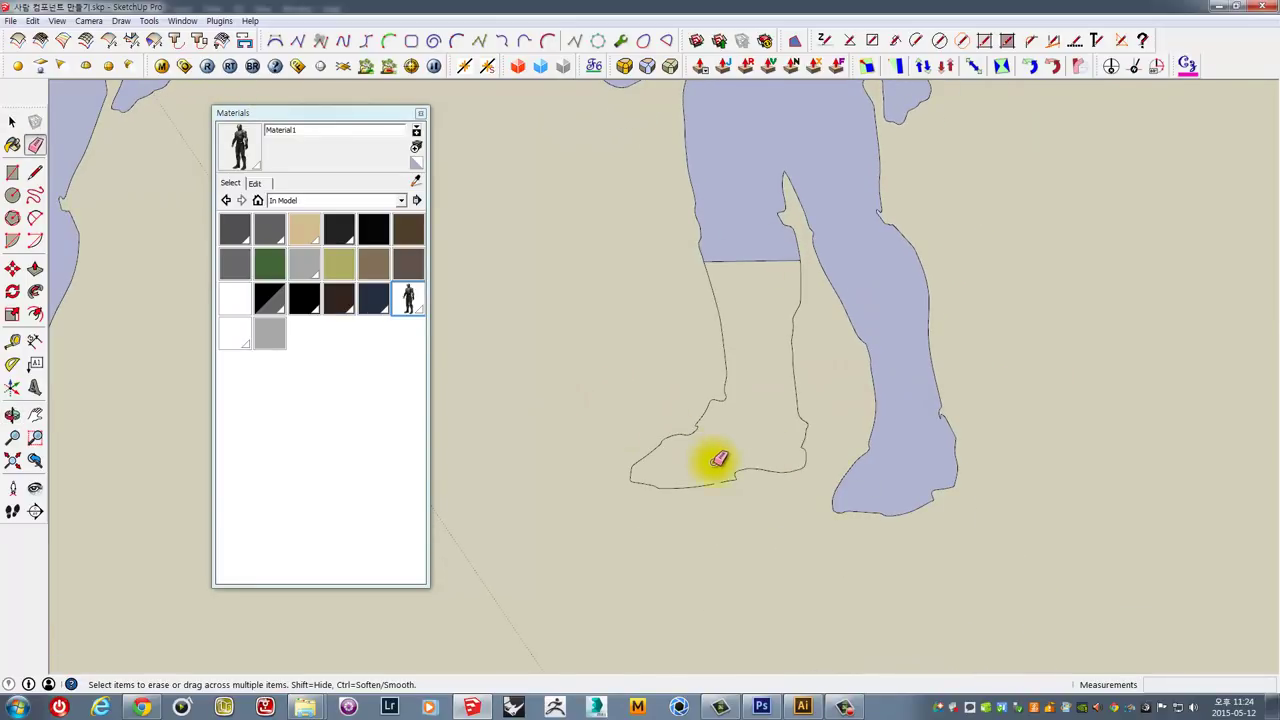
{"action": "scroll", "coordinate": [714, 457], "scroll_direction": "up", "scroll_amount": 2}
{"action": "scroll", "coordinate": [748, 479], "scroll_direction": "up", "scroll_amount": 1}
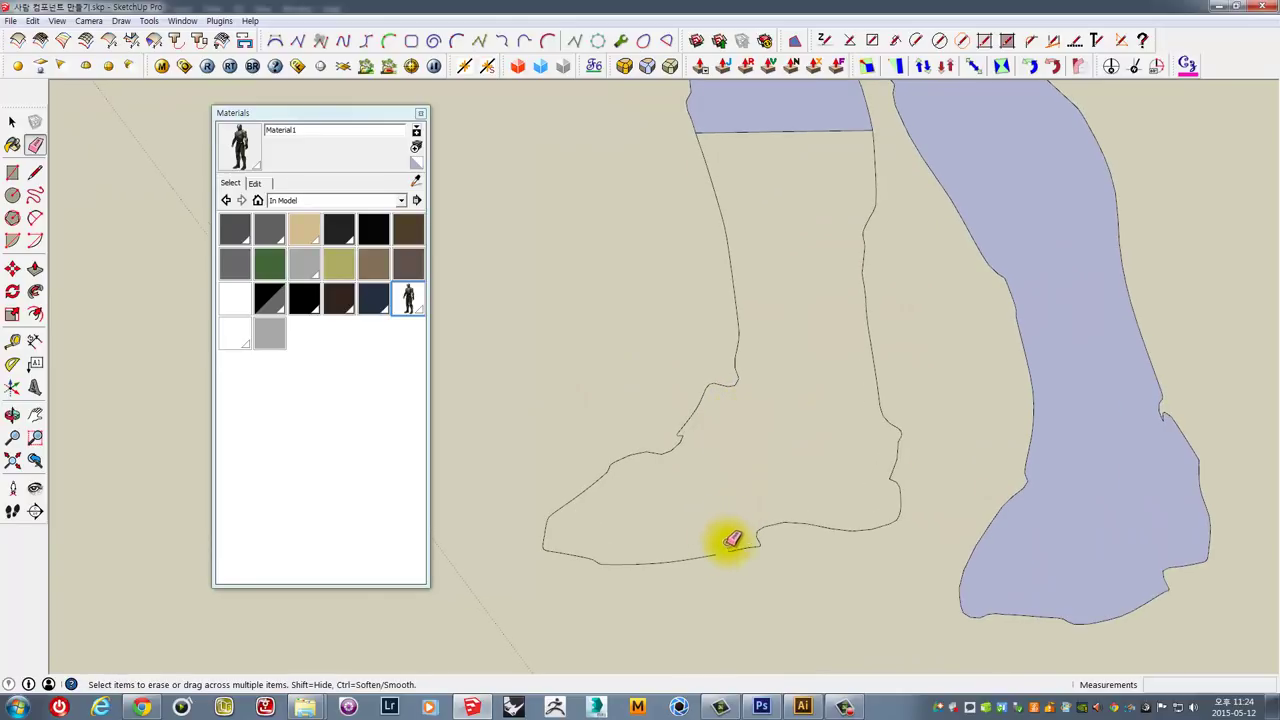
Close the left boot outline into a face and erase the stray edge across the silhouette.
{"action": "left_click", "coordinate": [35, 172]}
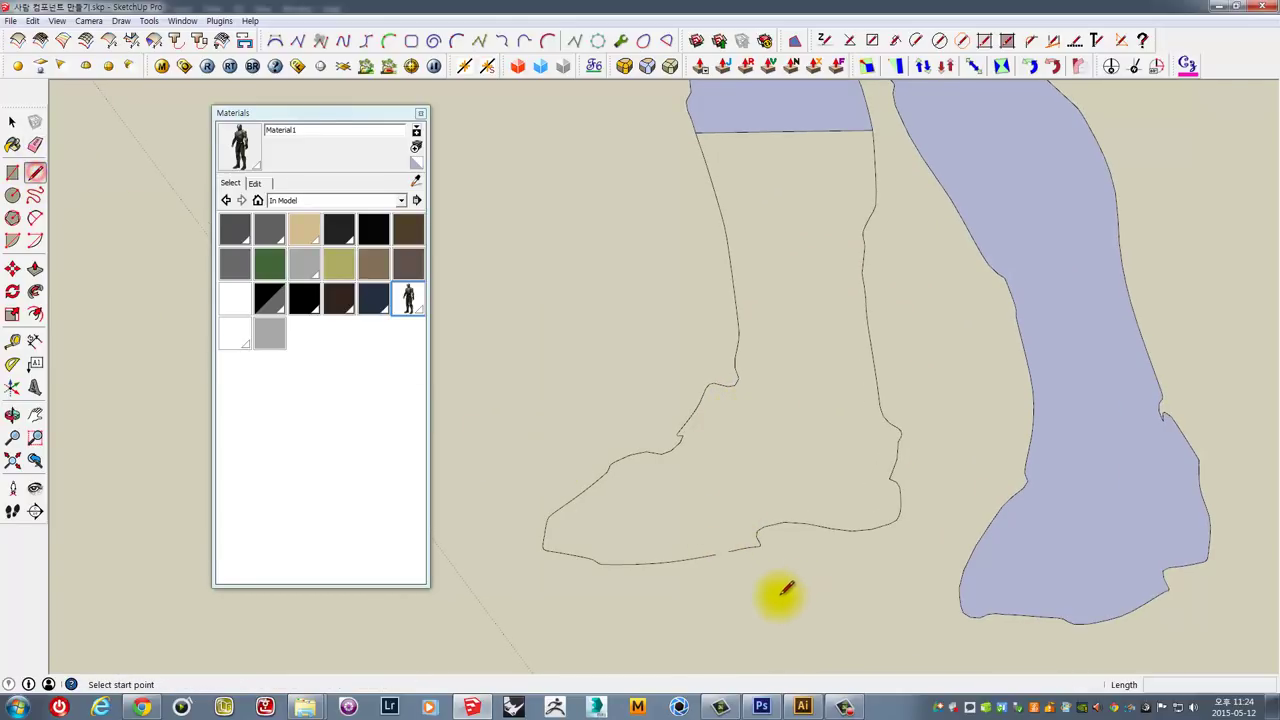
{"action": "left_click", "coordinate": [714, 556]}
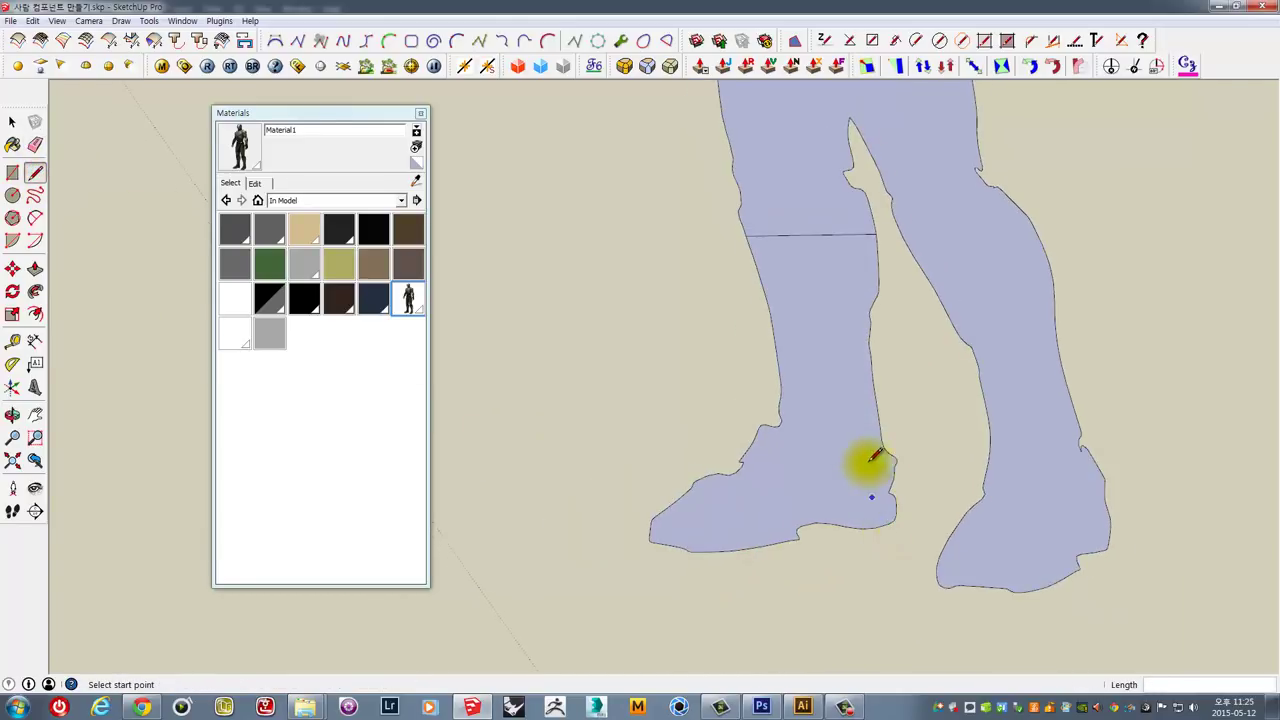
{"action": "scroll", "coordinate": [866, 465], "scroll_direction": "down", "scroll_amount": 2}
{"action": "key", "text": "e"}
{"action": "scroll", "coordinate": [829, 303], "scroll_direction": "down", "scroll_amount": 1}
{"action": "scroll", "coordinate": [829, 306], "scroll_direction": "down", "scroll_amount": 1}
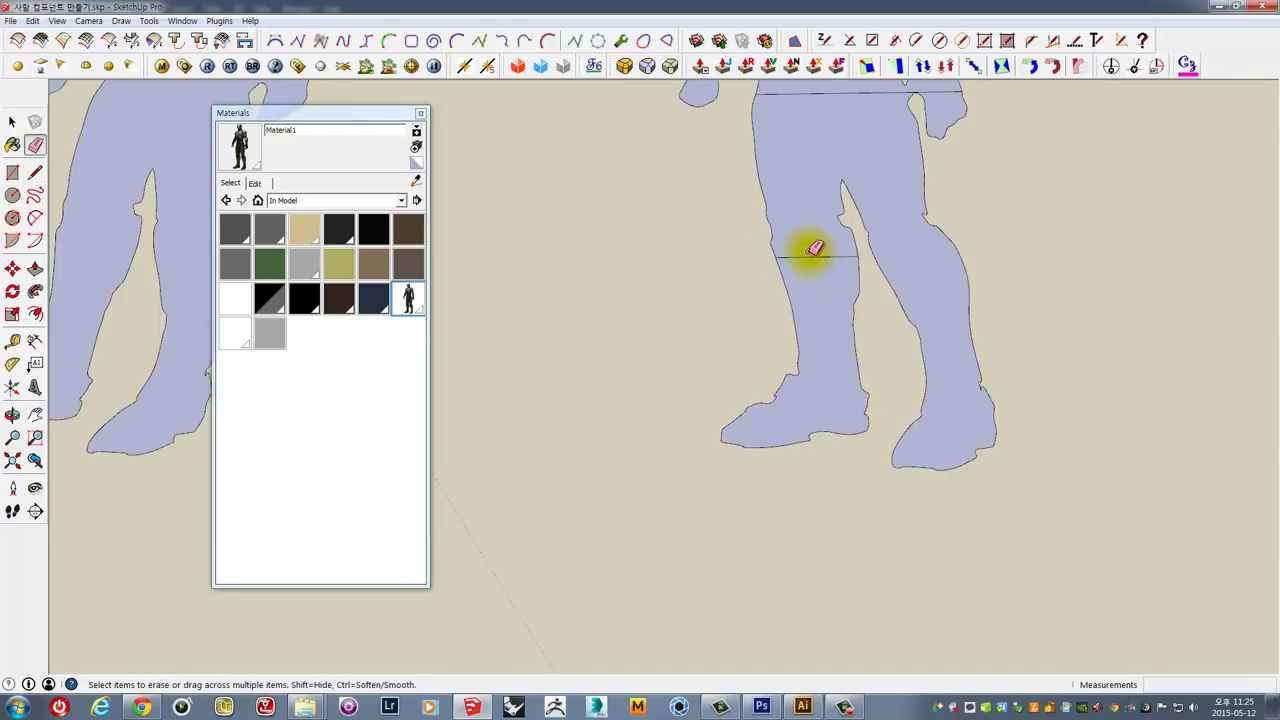
{"action": "scroll", "coordinate": [815, 258], "scroll_direction": "down", "scroll_amount": 2}
{"action": "left_click", "coordinate": [868, 337]}
{"action": "scroll", "coordinate": [885, 340], "scroll_direction": "up", "scroll_amount": 1}
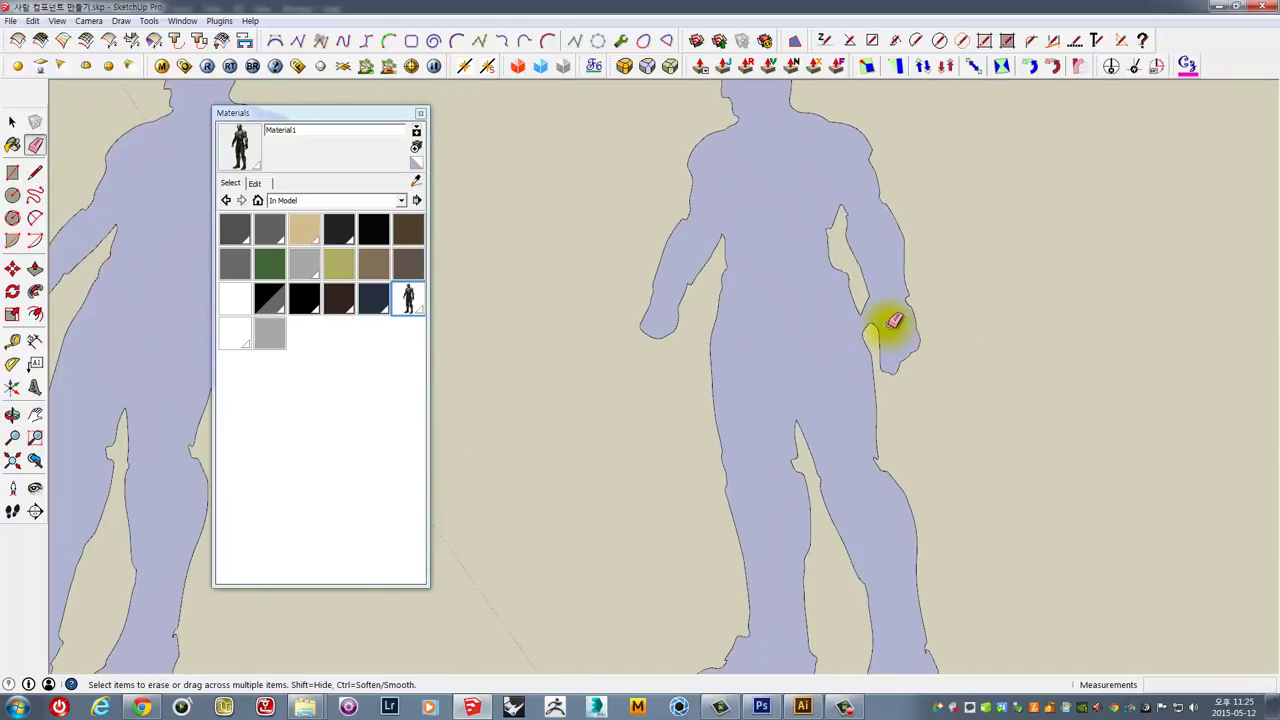
{"action": "scroll", "coordinate": [880, 332], "scroll_direction": "down", "scroll_amount": 1}
Select the right-hand duplicate silhouette.
{"action": "middle_click_drag", "start_coordinate": [866, 332], "coordinate": [871, 343]}
{"action": "key", "text": "space"}
{"action": "left_click_drag", "start_coordinate": [780, 253], "coordinate": [913, 497]}
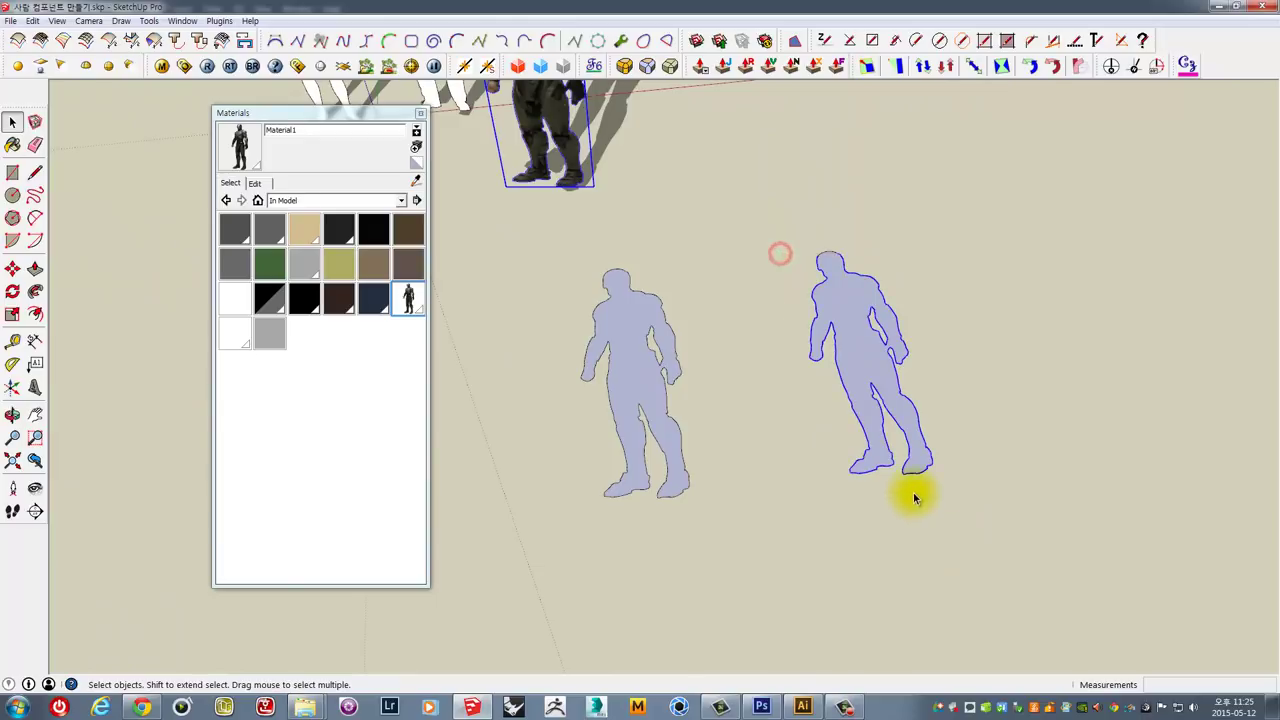
Delete the duplicate silhouette and bring the remaining flat figure into close view.
{"action": "key", "text": "Delete"}
{"action": "scroll", "coordinate": [700, 405], "scroll_direction": "up", "scroll_amount": 2}
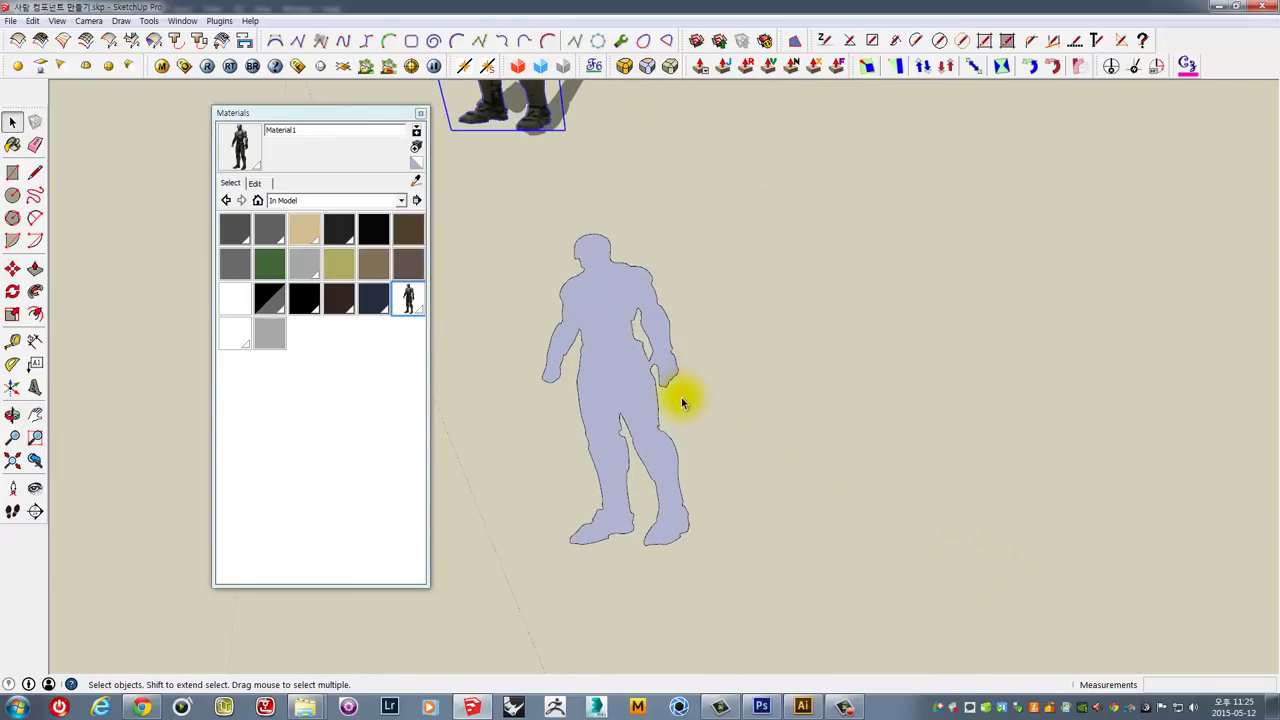
{"action": "middle_click_drag", "start_coordinate": [680, 400], "coordinate": [900, 475]}
{"action": "scroll", "coordinate": [880, 430], "scroll_direction": "down", "scroll_amount": 2}
{"action": "middle_click_drag", "start_coordinate": [900, 529], "coordinate": [814, 471]}
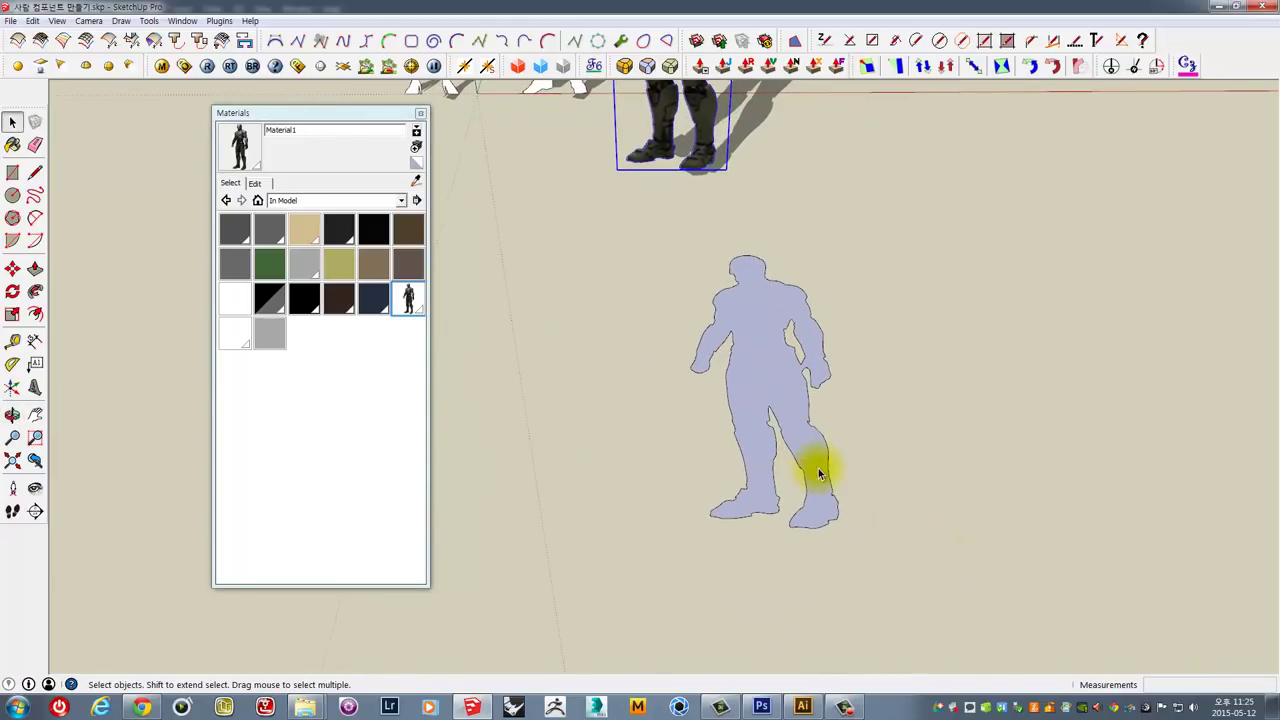
{"action": "scroll", "coordinate": [675, 343], "scroll_direction": "up", "scroll_amount": 2}
Rotate the remaining silhouette 90° so it stands upright off the ground.
{"action": "left_click", "coordinate": [731, 287]}
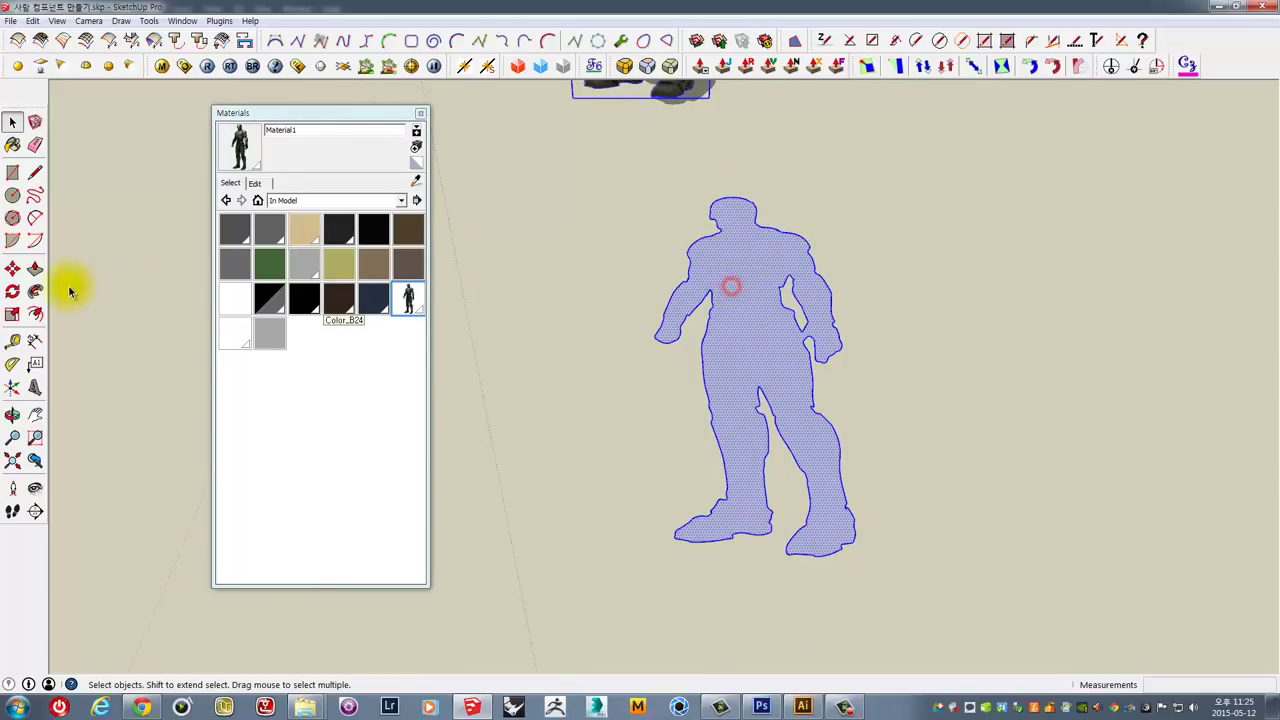
{"action": "left_click", "coordinate": [12, 268]}
{"action": "left_click", "coordinate": [12, 290]}
{"action": "scroll", "coordinate": [655, 450], "scroll_direction": "up", "scroll_amount": 1}
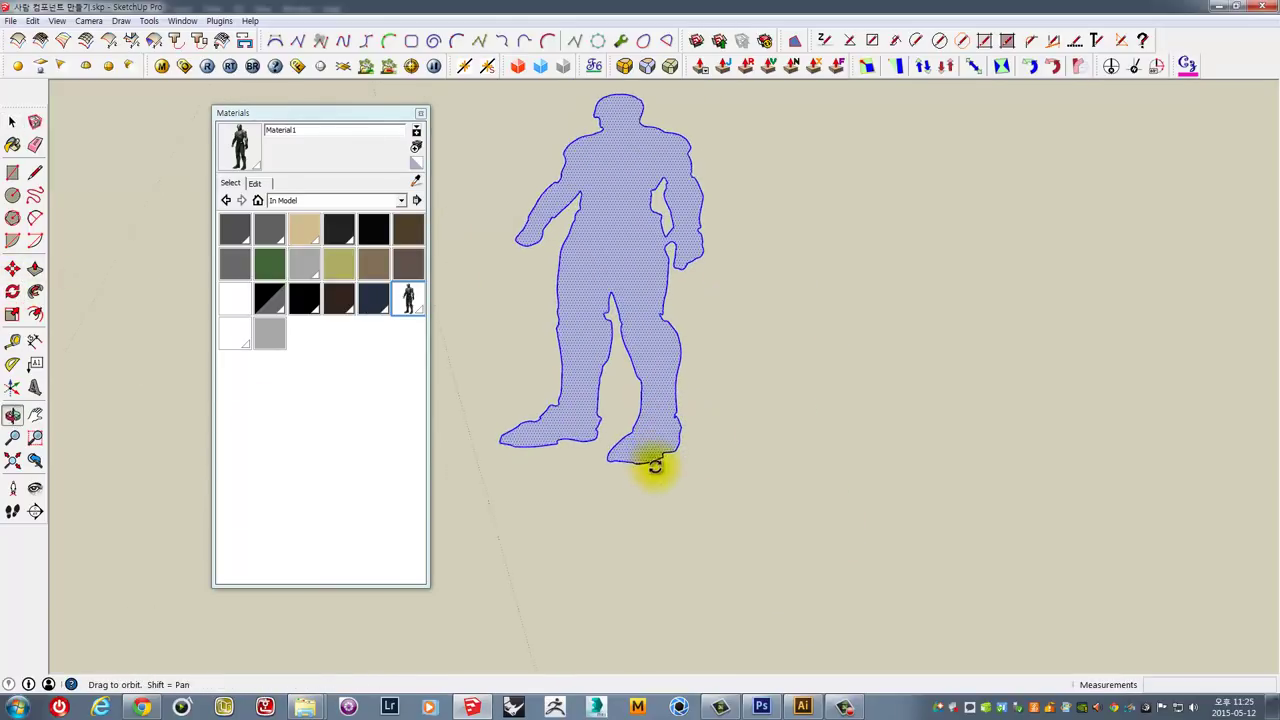
{"action": "scroll", "coordinate": [640, 468], "scroll_direction": "up", "scroll_amount": 2}
{"action": "mouse_move", "coordinate": [808, 476]}
{"action": "middle_mouse_down"}
{"action": "mouse_move", "coordinate": [906, 480]}
{"action": "mouse_move", "coordinate": [616, 323]}
{"action": "mouse_move", "coordinate": [888, 339]}
{"action": "middle_mouse_up"}
{"action": "scroll", "coordinate": [906, 480], "scroll_direction": "down", "scroll_amount": 2}
{"action": "scroll", "coordinate": [915, 490], "scroll_direction": "down", "scroll_amount": 2}
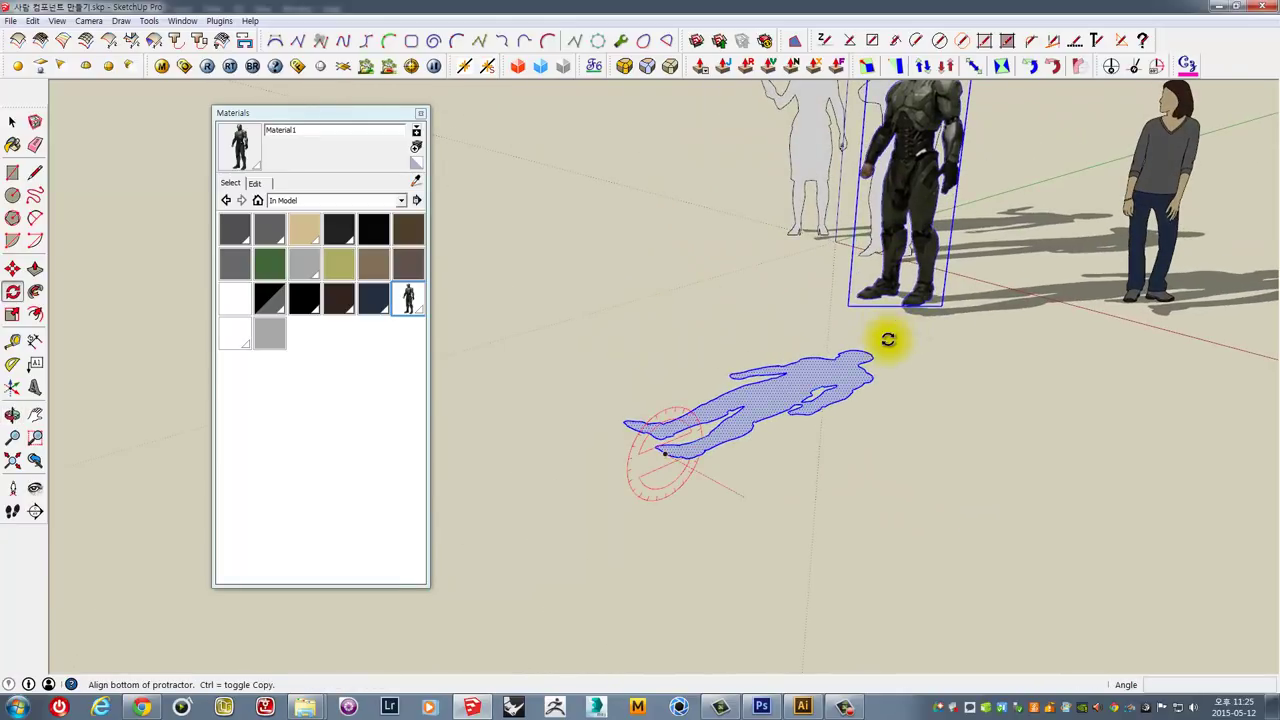
{"action": "left_click", "coordinate": [870, 340]}
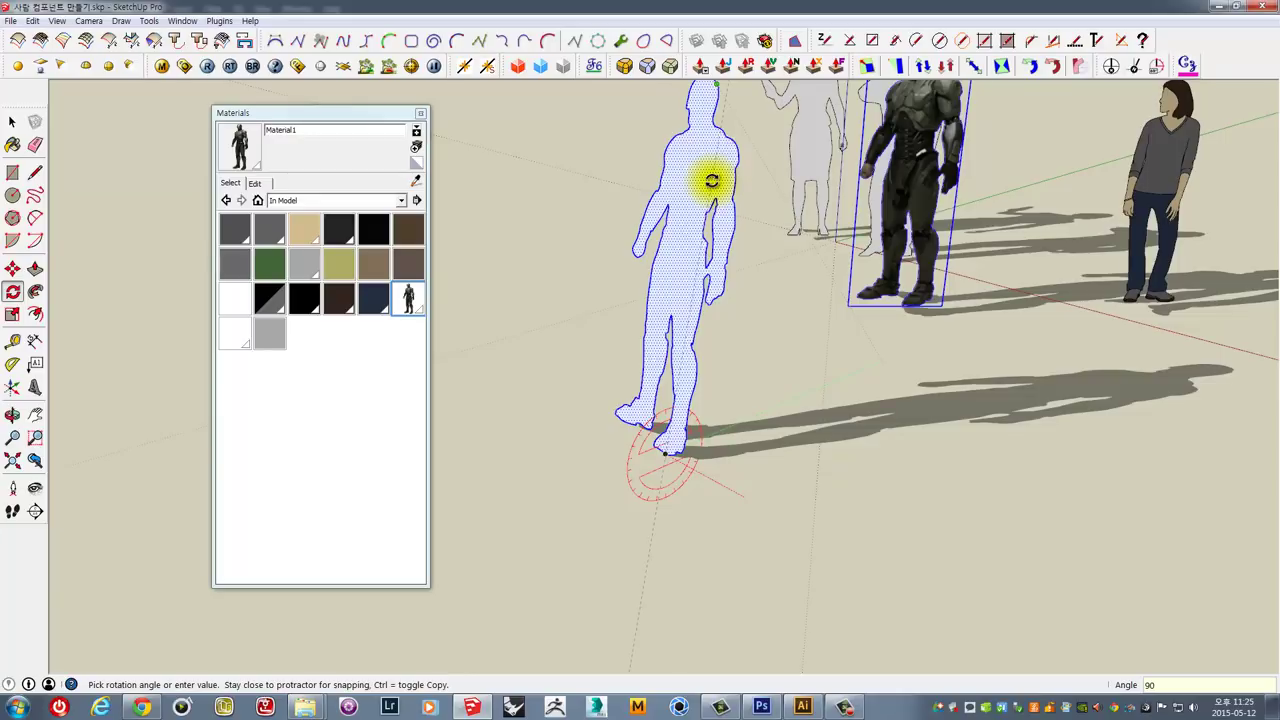
{"action": "key", "text": "Escape"}
Clear the selection and orbit to view the upright figure beside the robot.
{"action": "middle_click_drag", "start_coordinate": [706, 188], "coordinate": [820, 268]}
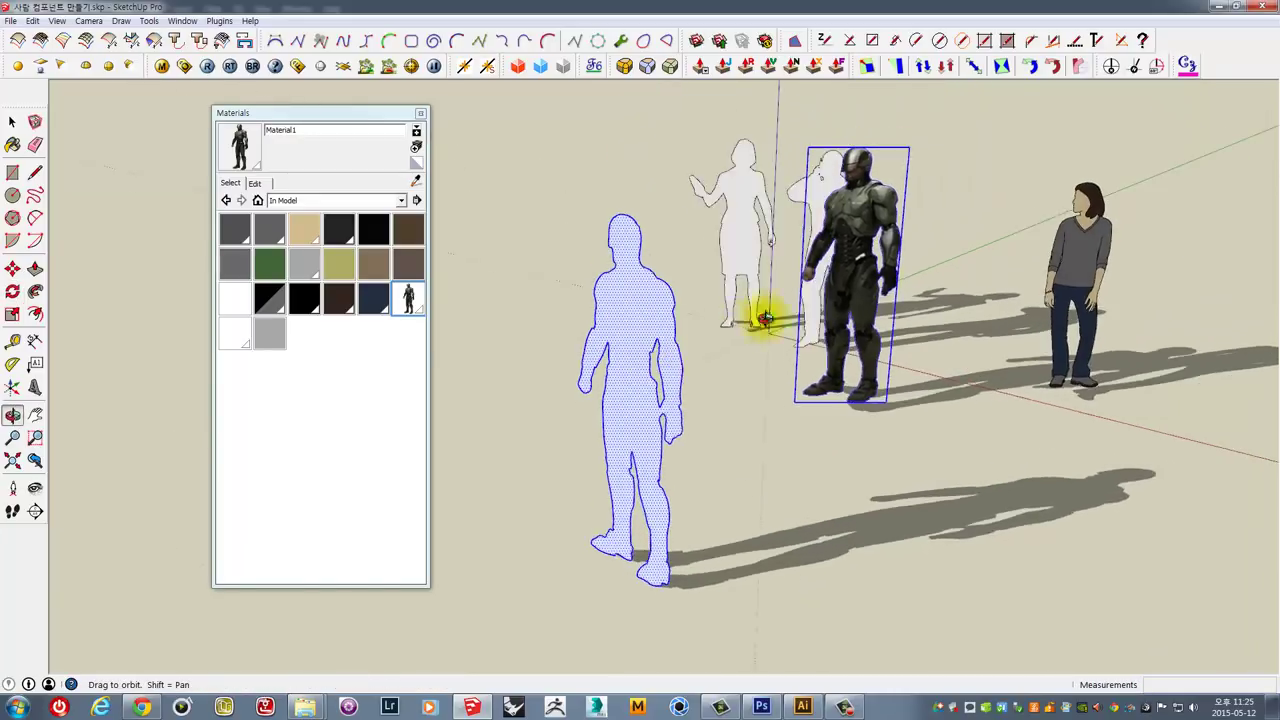
{"action": "left_click", "coordinate": [940, 271]}
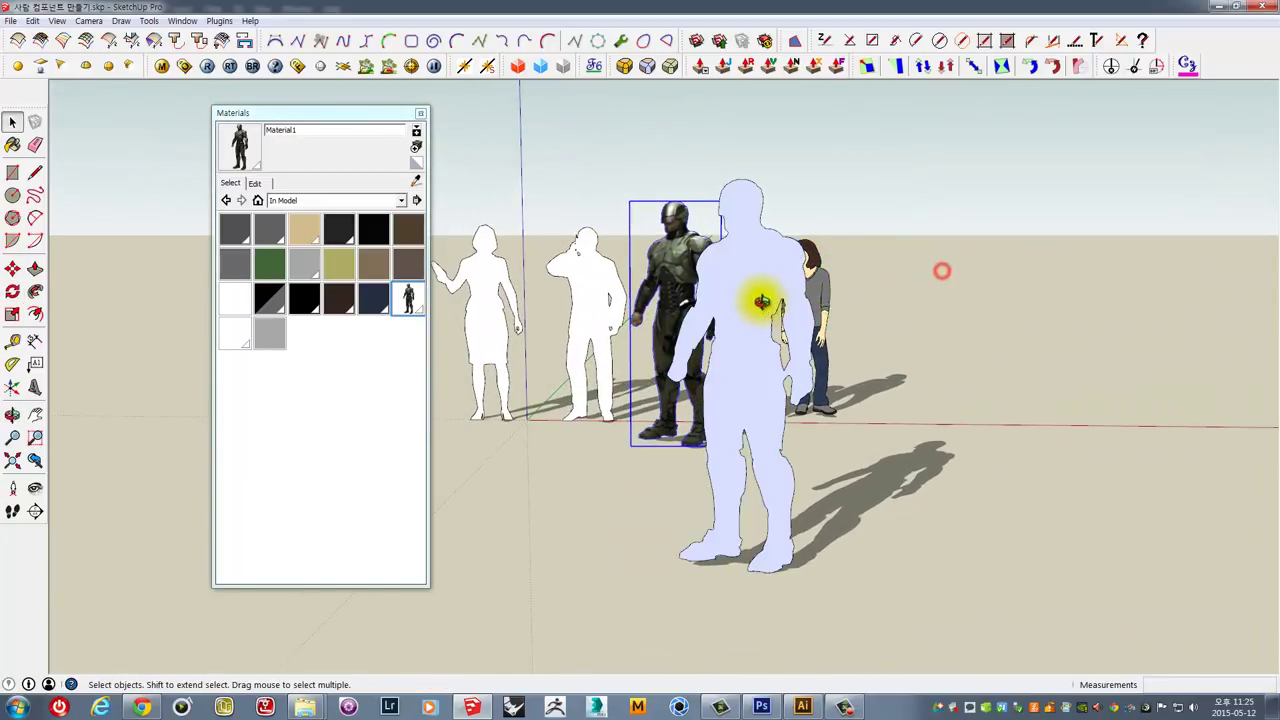
{"action": "mouse_move", "coordinate": [763, 297]}
{"action": "middle_mouse_down"}
{"action": "mouse_move", "coordinate": [829, 261]}
{"action": "mouse_move", "coordinate": [823, 246]}
{"action": "mouse_move", "coordinate": [766, 263]}
{"action": "mouse_move", "coordinate": [811, 229]}
{"action": "mouse_move", "coordinate": [820, 262]}
{"action": "mouse_move", "coordinate": [823, 229]}
{"action": "middle_mouse_up"}
Apply Reverse Faces to the upright silhouette so its white front side faces out.
{"action": "left_click", "coordinate": [823, 228]}
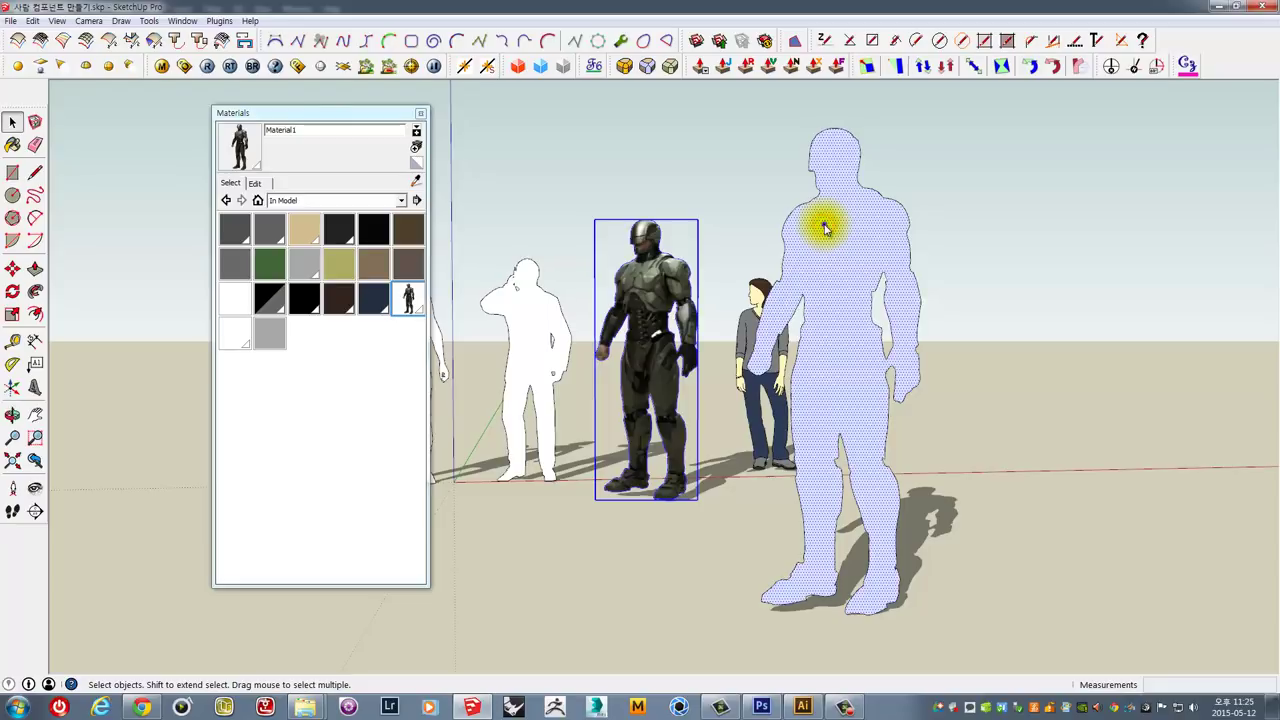
{"action": "right_click", "coordinate": [824, 228]}
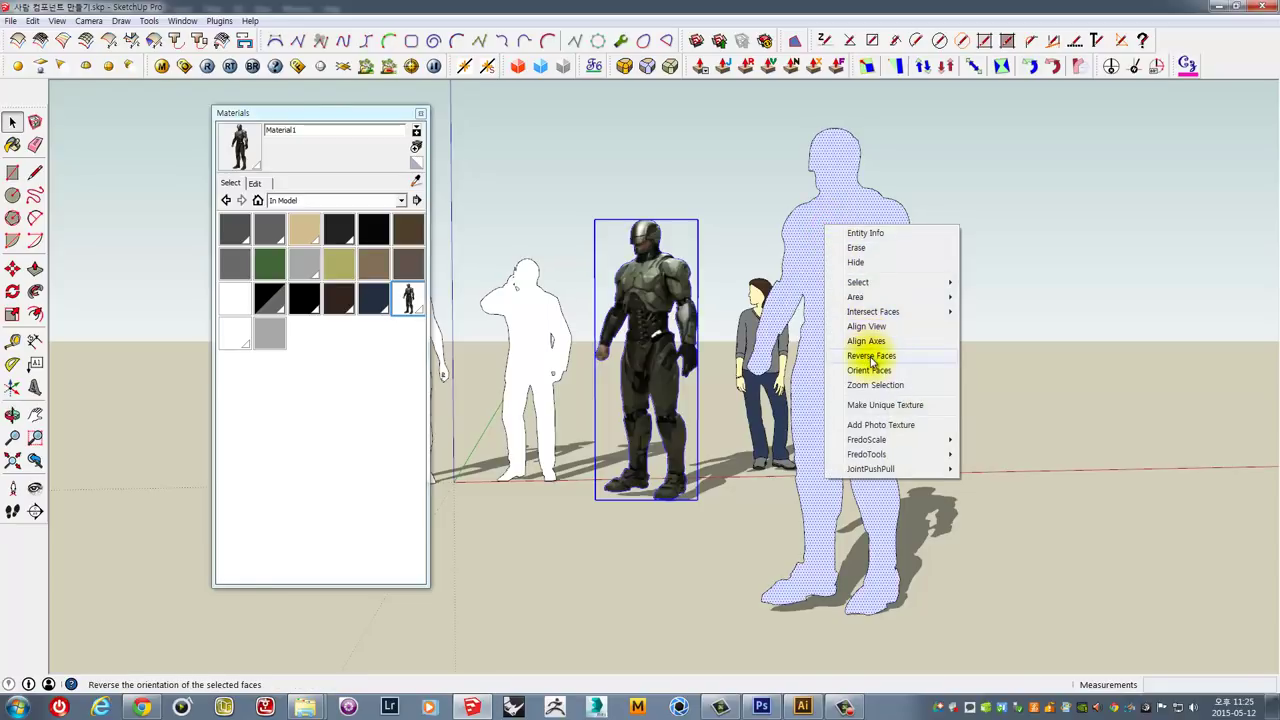
{"action": "left_click", "coordinate": [871, 357]}
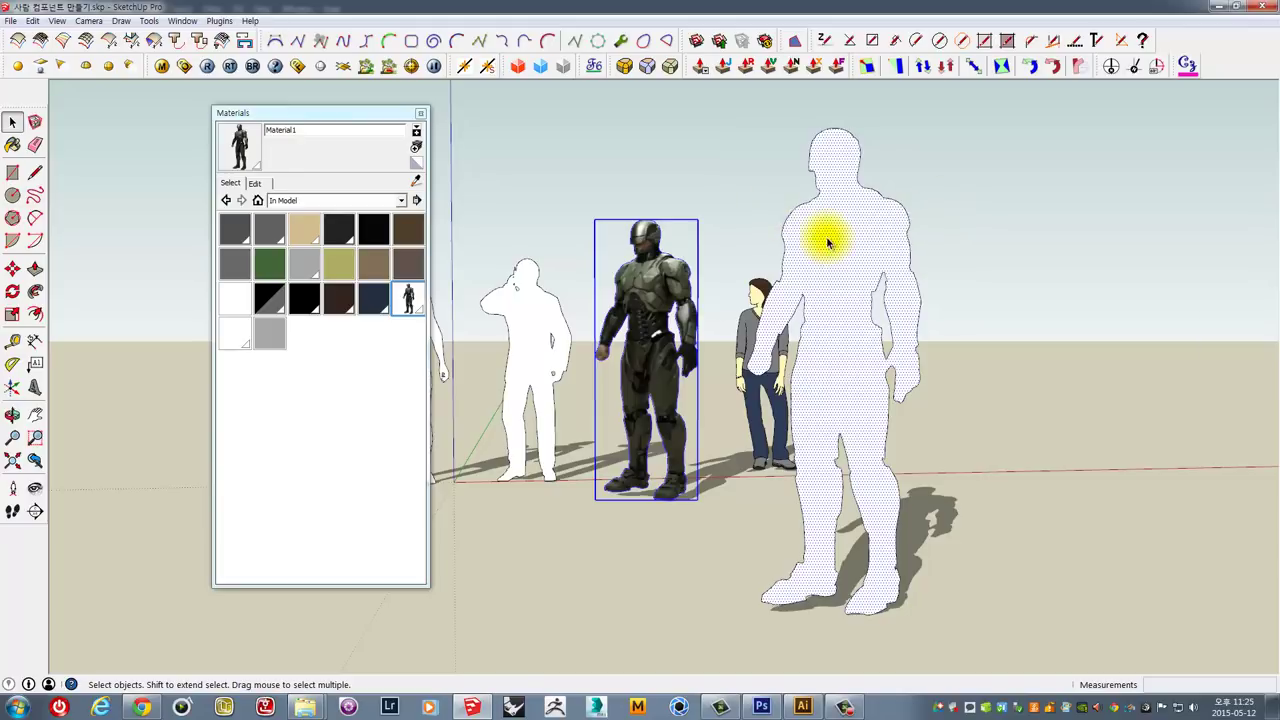
{"action": "mouse_move", "coordinate": [857, 250]}
{"action": "middle_mouse_down"}
{"action": "mouse_move", "coordinate": [953, 267]}
{"action": "mouse_move", "coordinate": [682, 177]}
{"action": "mouse_move", "coordinate": [651, 263]}
{"action": "mouse_move", "coordinate": [680, 150]}
{"action": "middle_mouse_up"}
{"action": "mouse_move", "coordinate": [803, 237]}
{"action": "middle_mouse_down"}
{"action": "mouse_move", "coordinate": [680, 220]}
{"action": "mouse_move", "coordinate": [803, 237]}
{"action": "middle_mouse_up"}
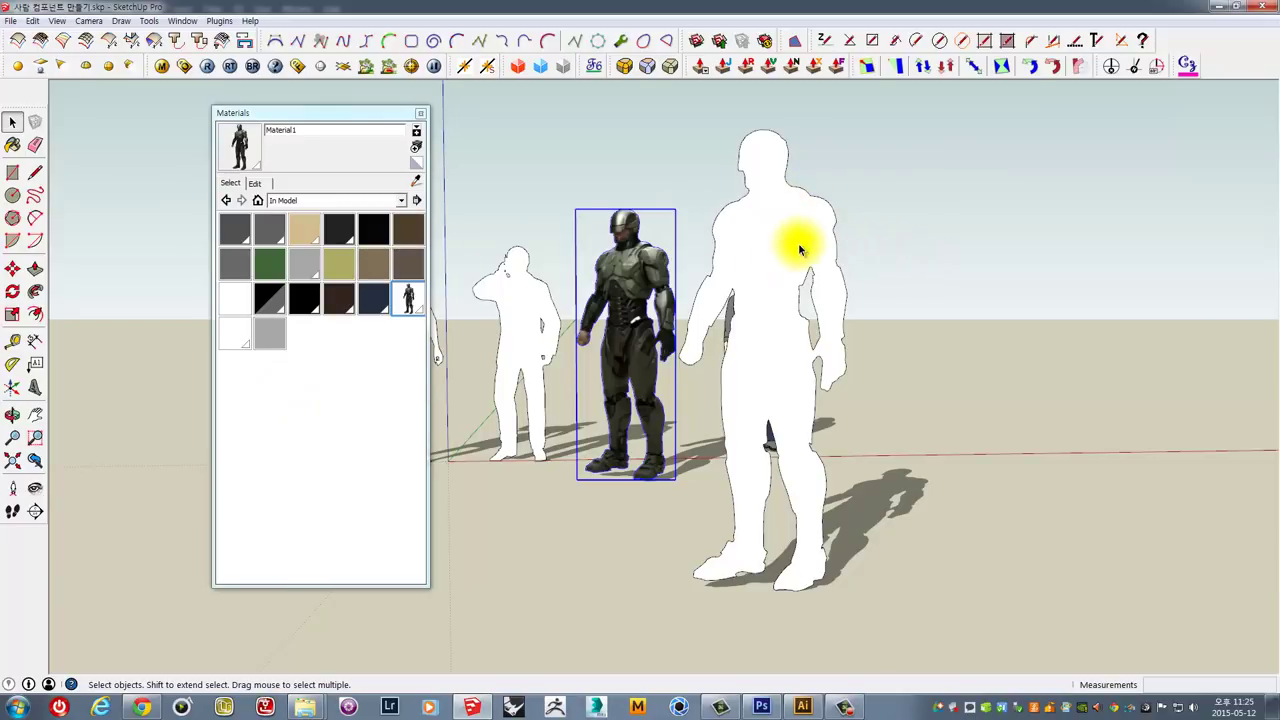
{"action": "middle_click_drag", "start_coordinate": [457, 257], "coordinate": [480, 237]}
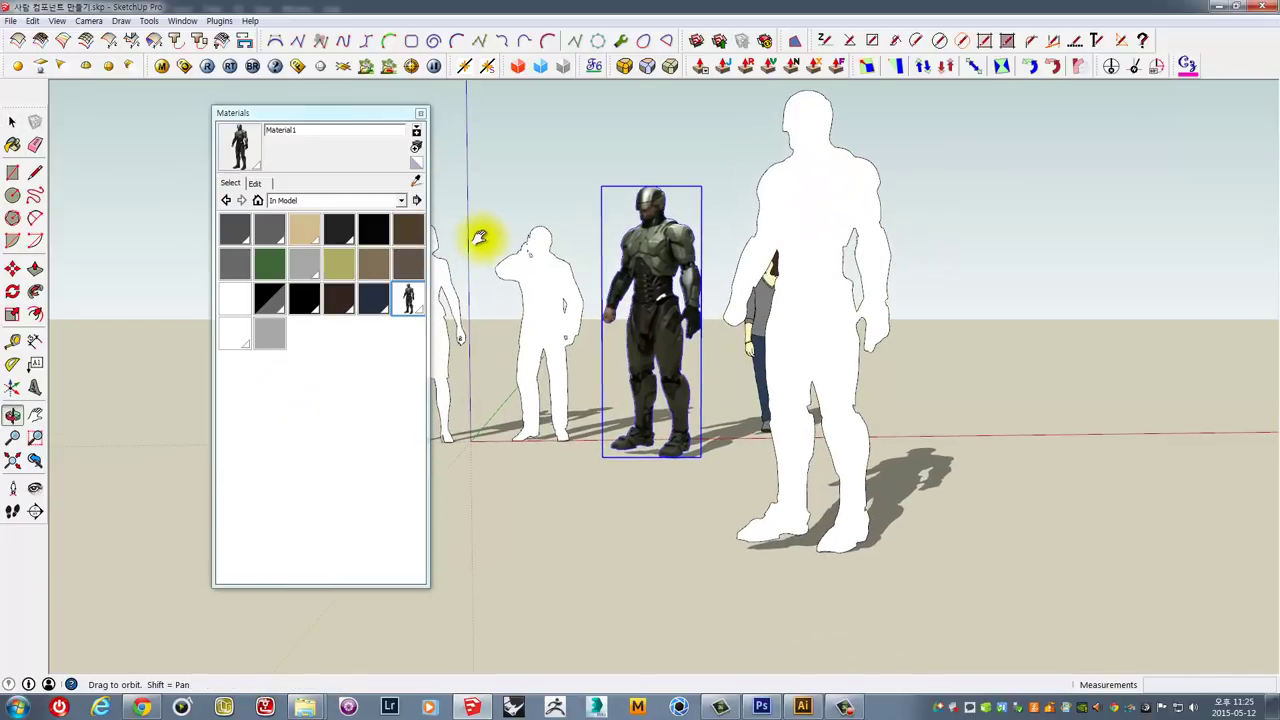
Create Material2 with robocap.png as its texture image, sized about 36.6 × 100.0 mm.
{"action": "left_click", "coordinate": [245, 230]}
{"action": "left_click", "coordinate": [245, 230]}
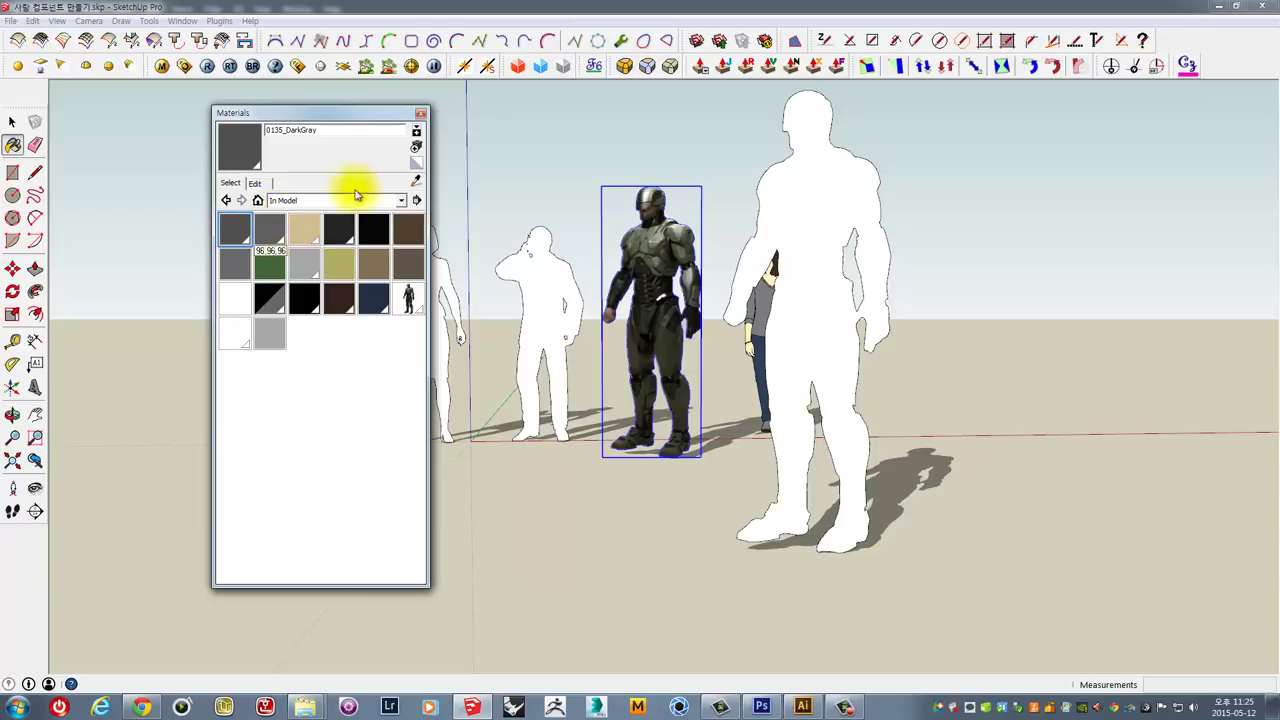
{"action": "left_click", "coordinate": [416, 146]}
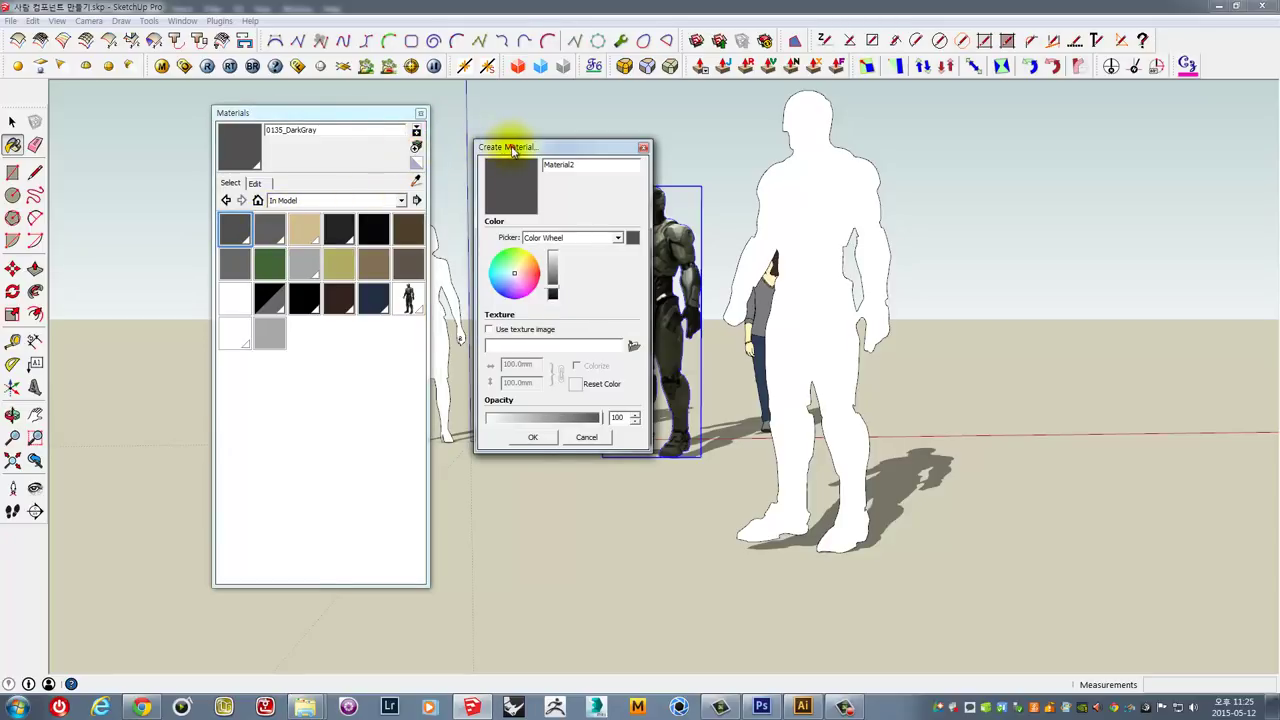
{"action": "mouse_move", "coordinate": [511, 149]}
{"action": "left_mouse_down"}
{"action": "mouse_move", "coordinate": [498, 115]}
{"action": "mouse_move", "coordinate": [435, 103]}
{"action": "left_mouse_up"}
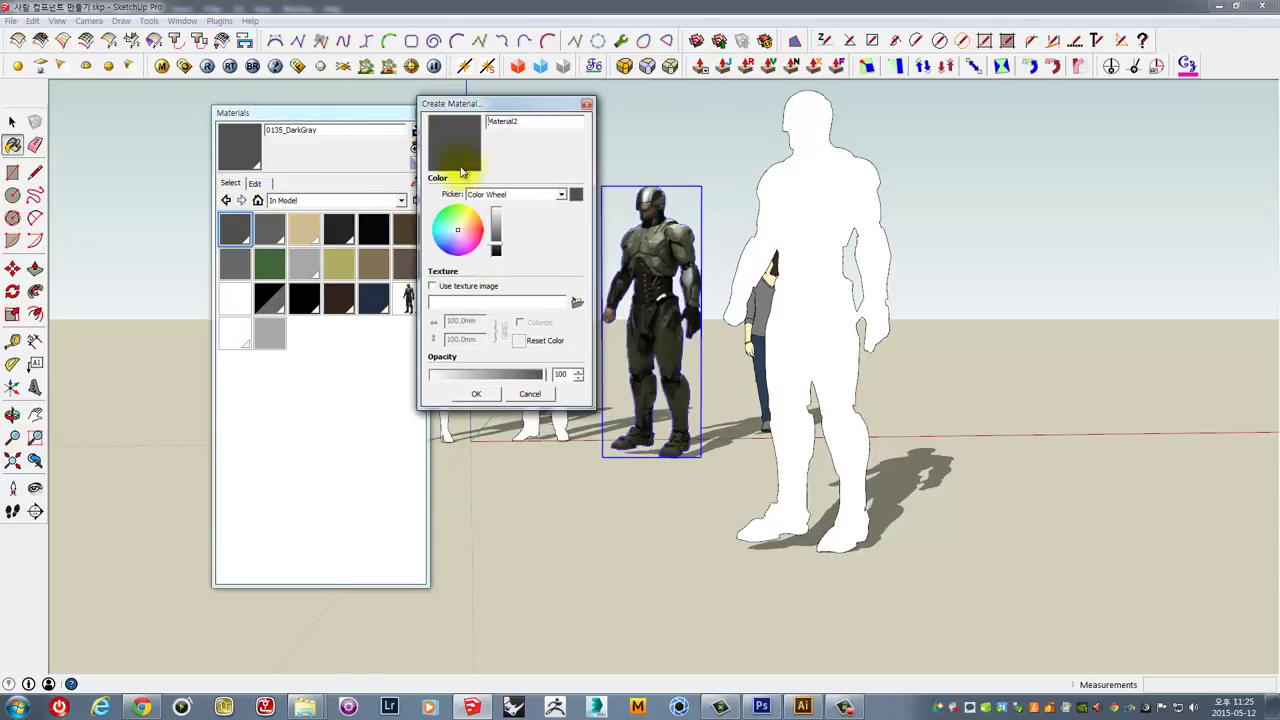
{"action": "left_click", "coordinate": [433, 287]}
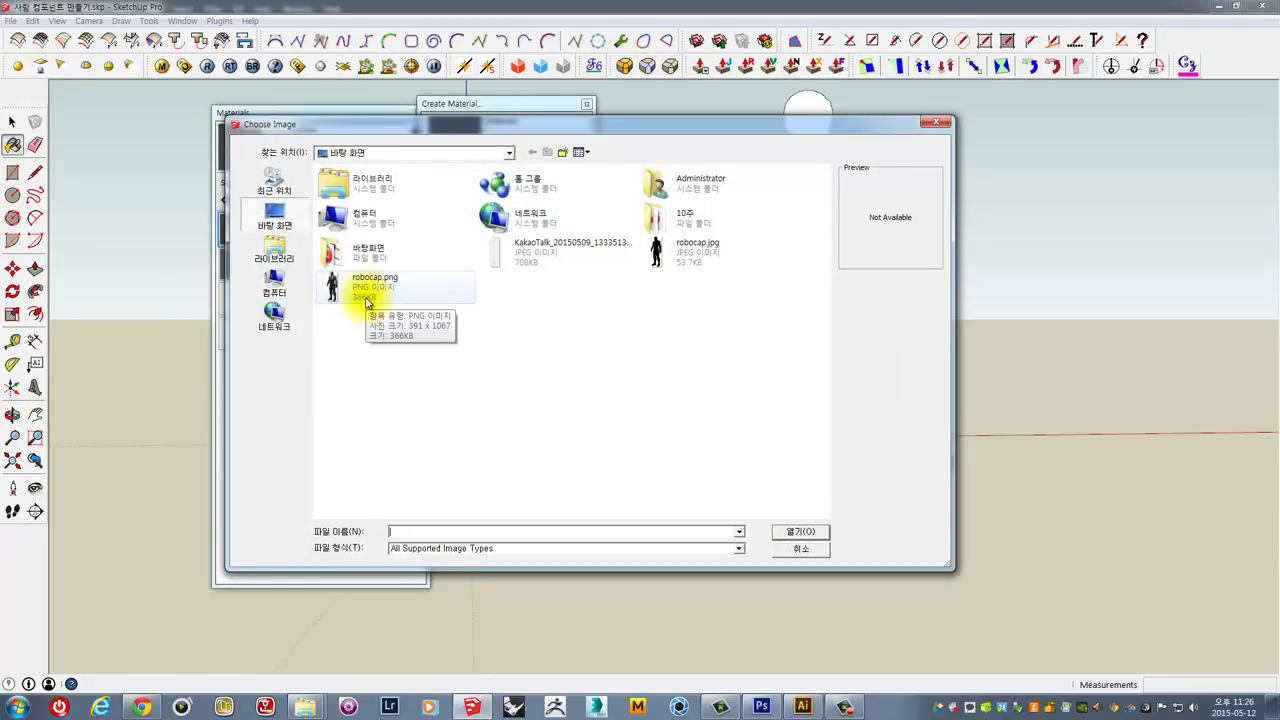
{"action": "left_click", "coordinate": [363, 289]}
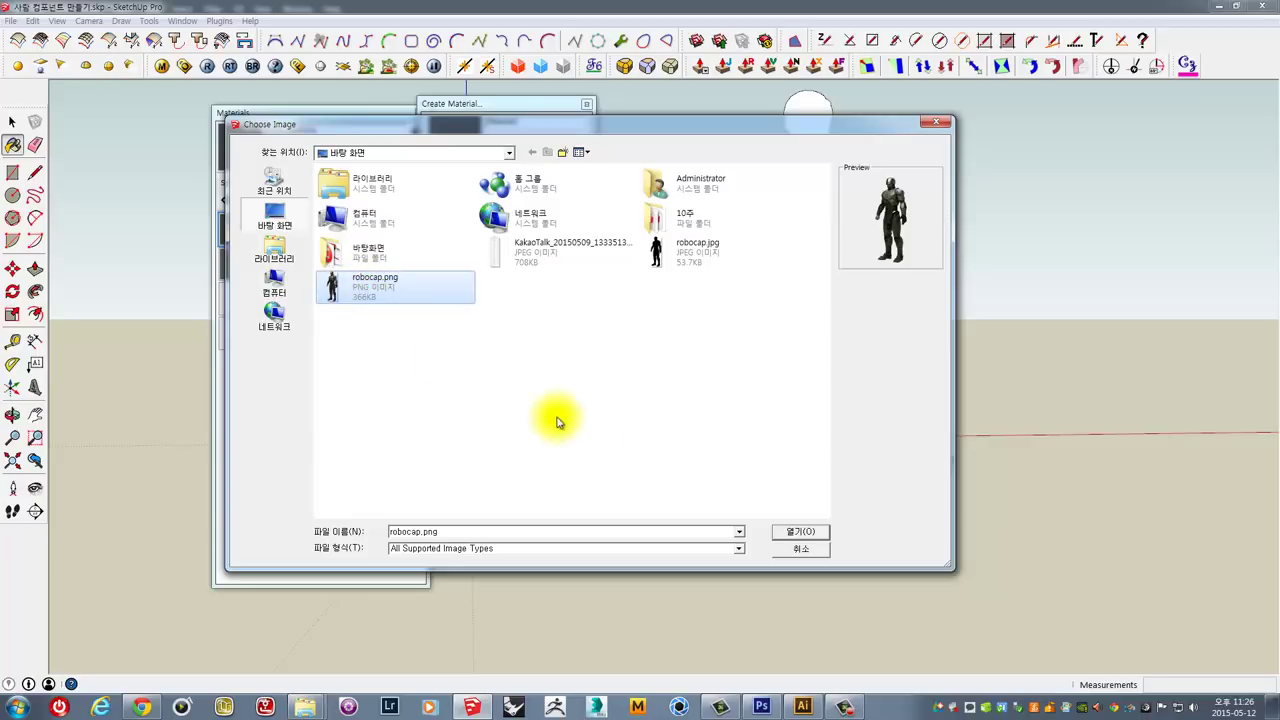
{"action": "left_click", "coordinate": [794, 532]}
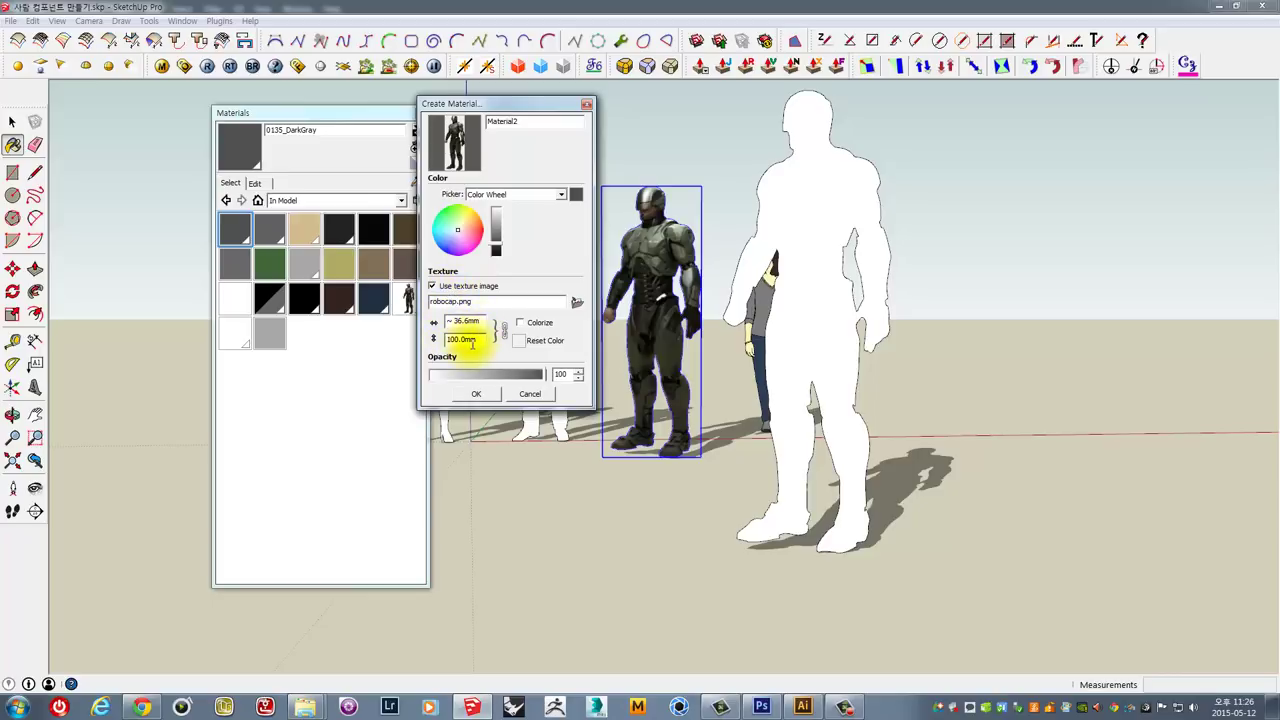
{"action": "left_click", "coordinate": [468, 320]}
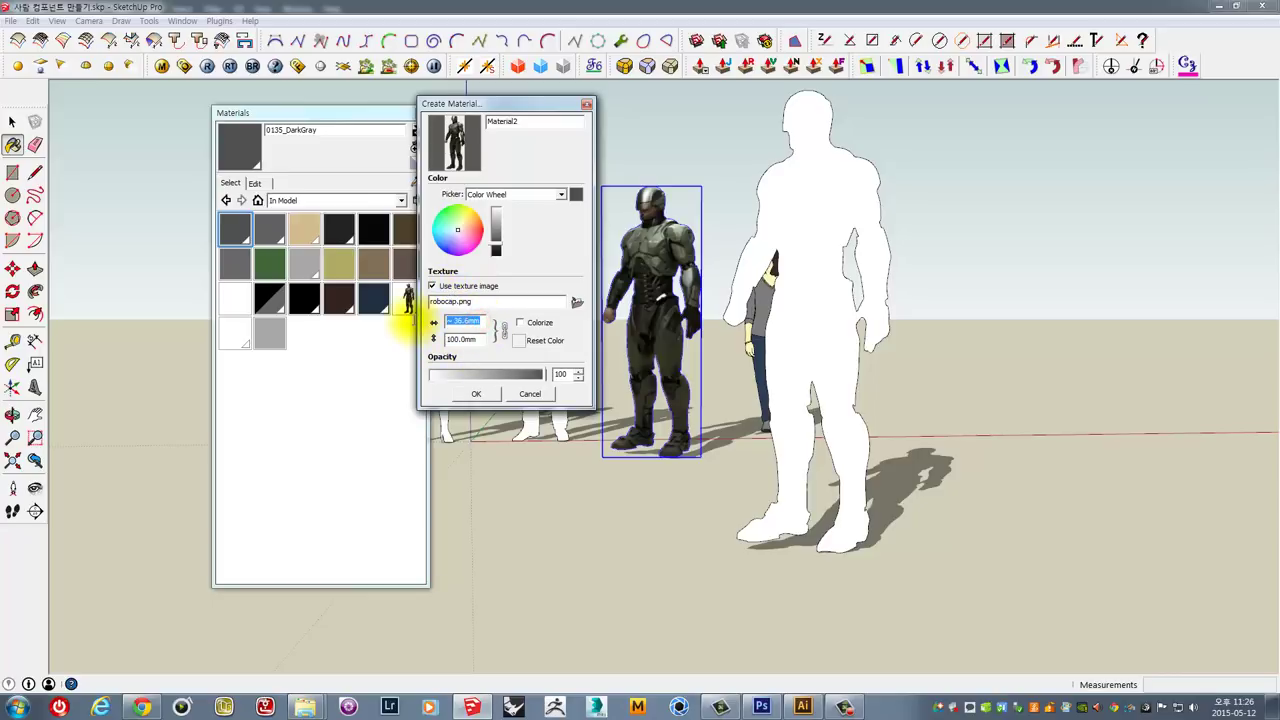
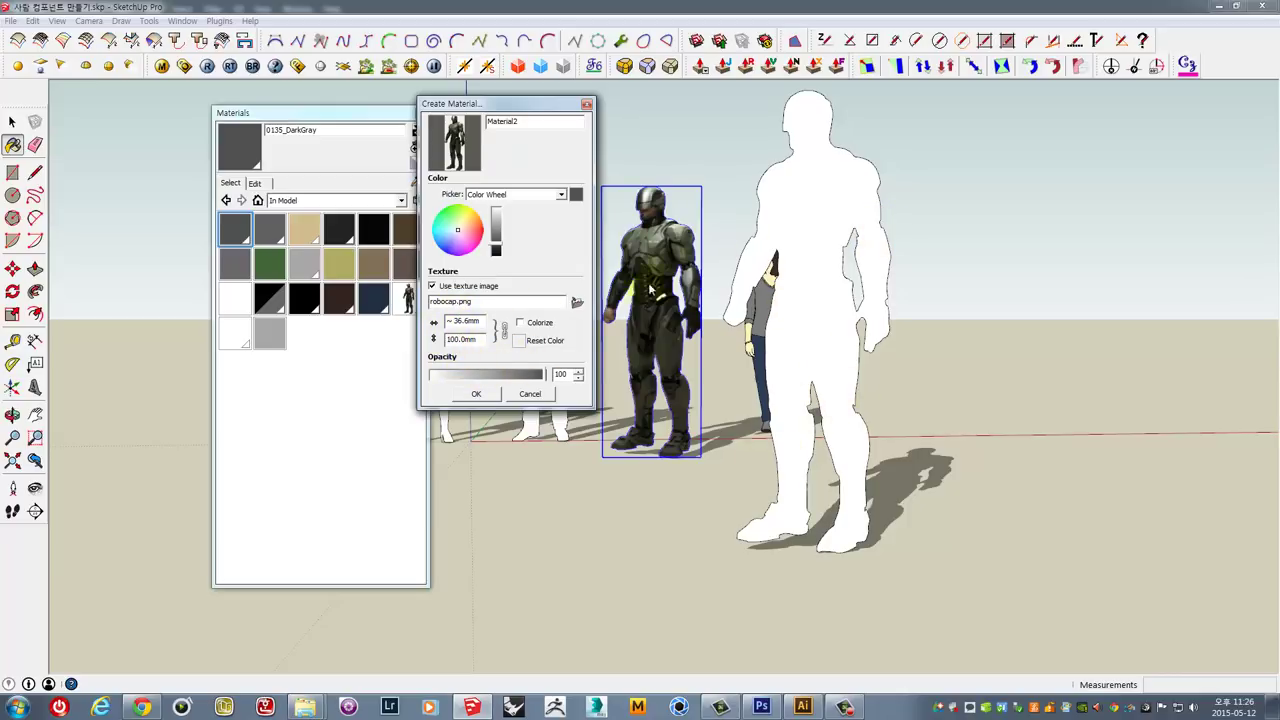
Set the robocap.png material's texture height to 2000mm and create the material.
{"action": "left_click_drag", "start_coordinate": [481, 339], "coordinate": [423, 339]}
{"action": "type", "text": "2000"}
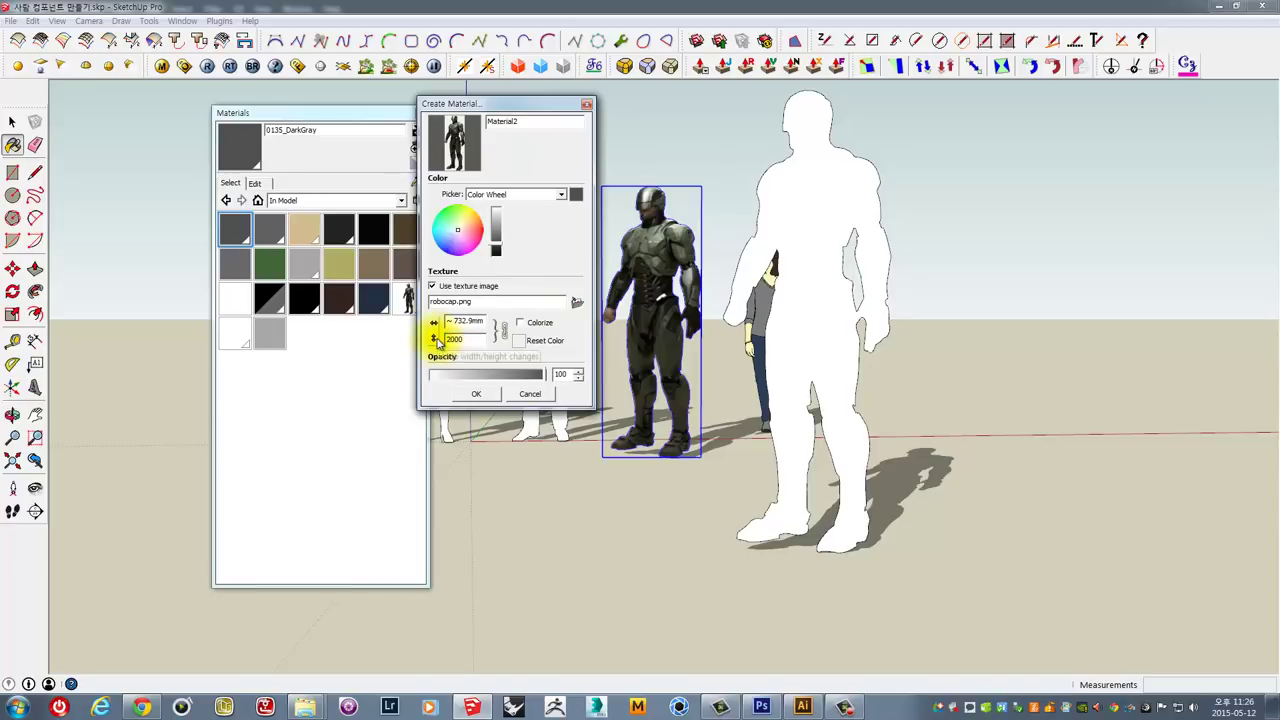
{"action": "left_click_drag", "start_coordinate": [472, 340], "coordinate": [434, 322]}
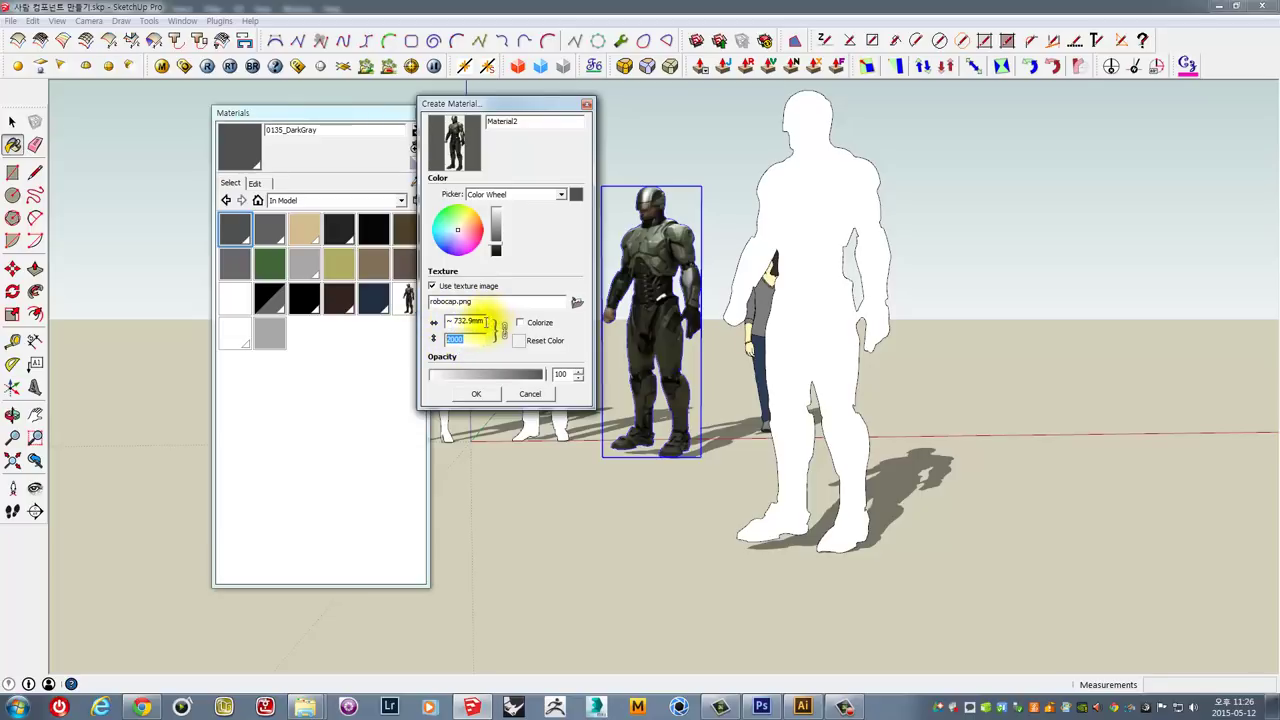
{"action": "left_click", "coordinate": [476, 393]}
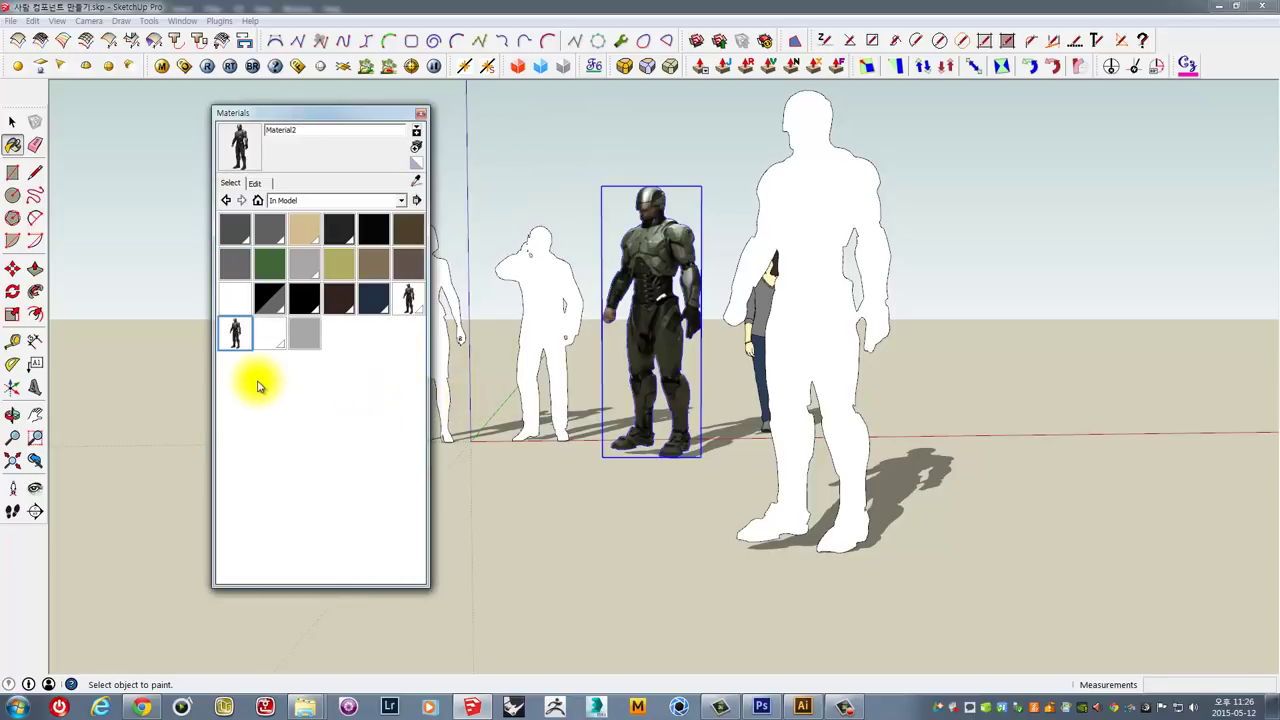
Paint the tall white cut-out figure with the robot-armor material Material2.
{"action": "left_click", "coordinate": [822, 312]}
{"action": "middle_click_drag", "start_coordinate": [838, 176], "coordinate": [680, 203]}
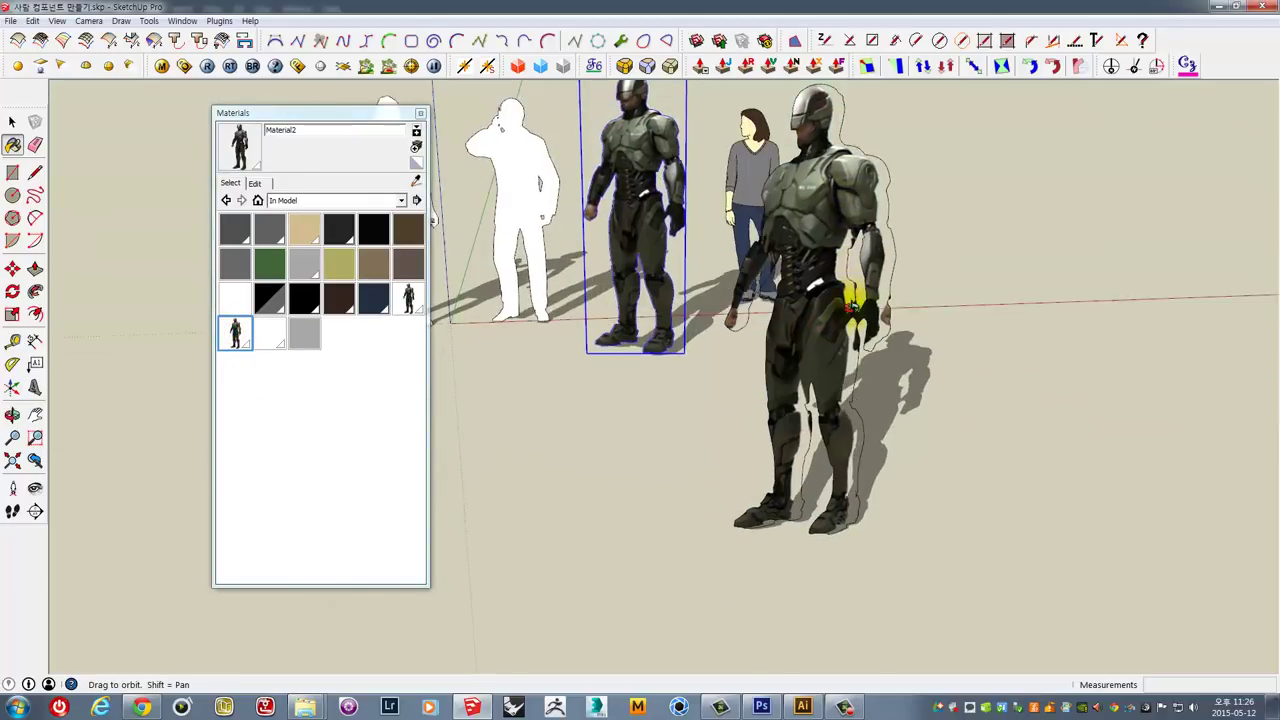
{"action": "scroll", "coordinate": [680, 203], "scroll_direction": "up", "scroll_amount": 2}
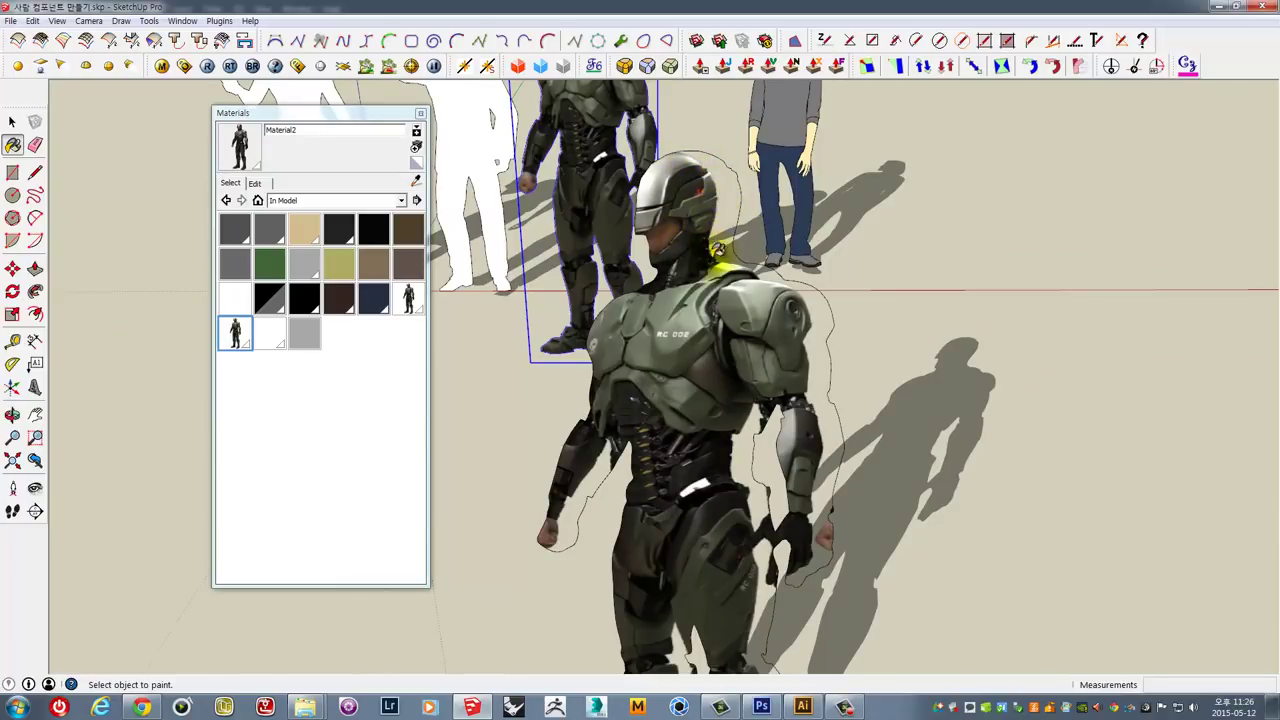
{"action": "scroll", "coordinate": [718, 248], "scroll_direction": "down", "scroll_amount": 3}
{"action": "scroll", "coordinate": [749, 500], "scroll_direction": "up", "scroll_amount": 2}
Select the robot-painted figure.
{"action": "middle_click_drag", "start_coordinate": [749, 450], "coordinate": [697, 325]}
{"action": "key", "text": "space"}
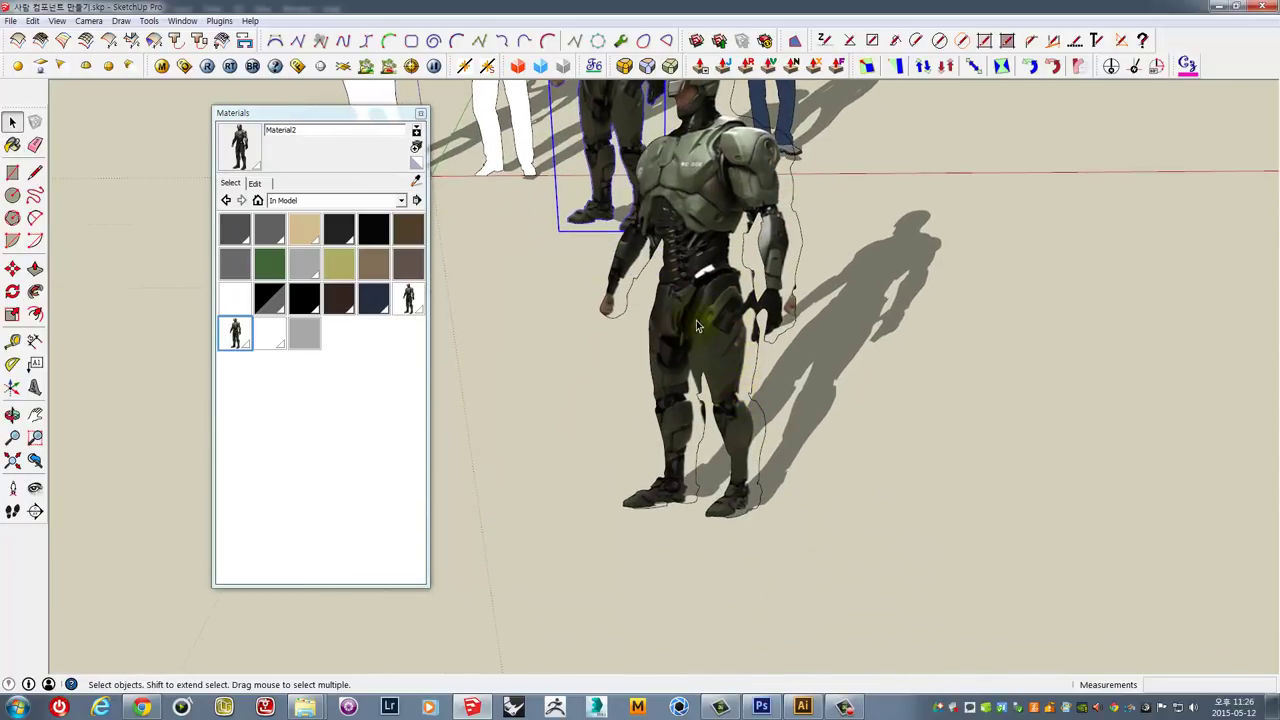
{"action": "left_click", "coordinate": [690, 196]}
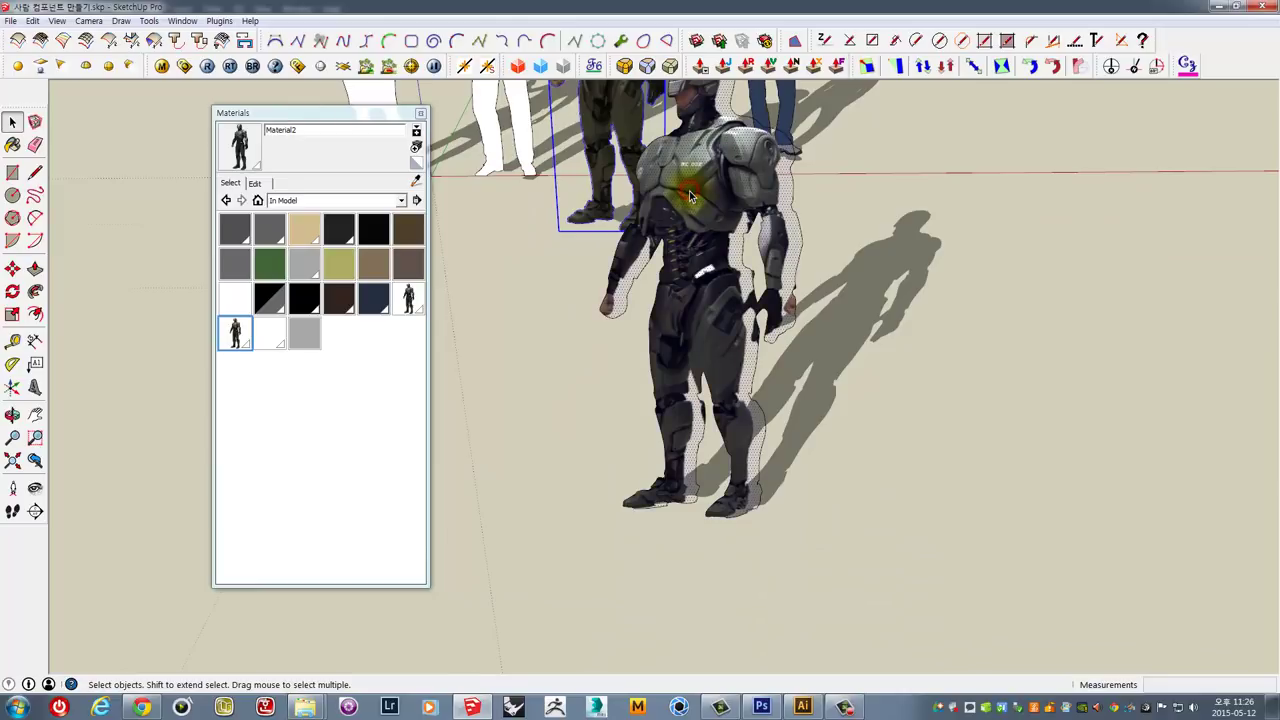
Use Texture > Position to drag the robot image onto the figure's outline.
{"action": "right_click", "coordinate": [690, 196]}
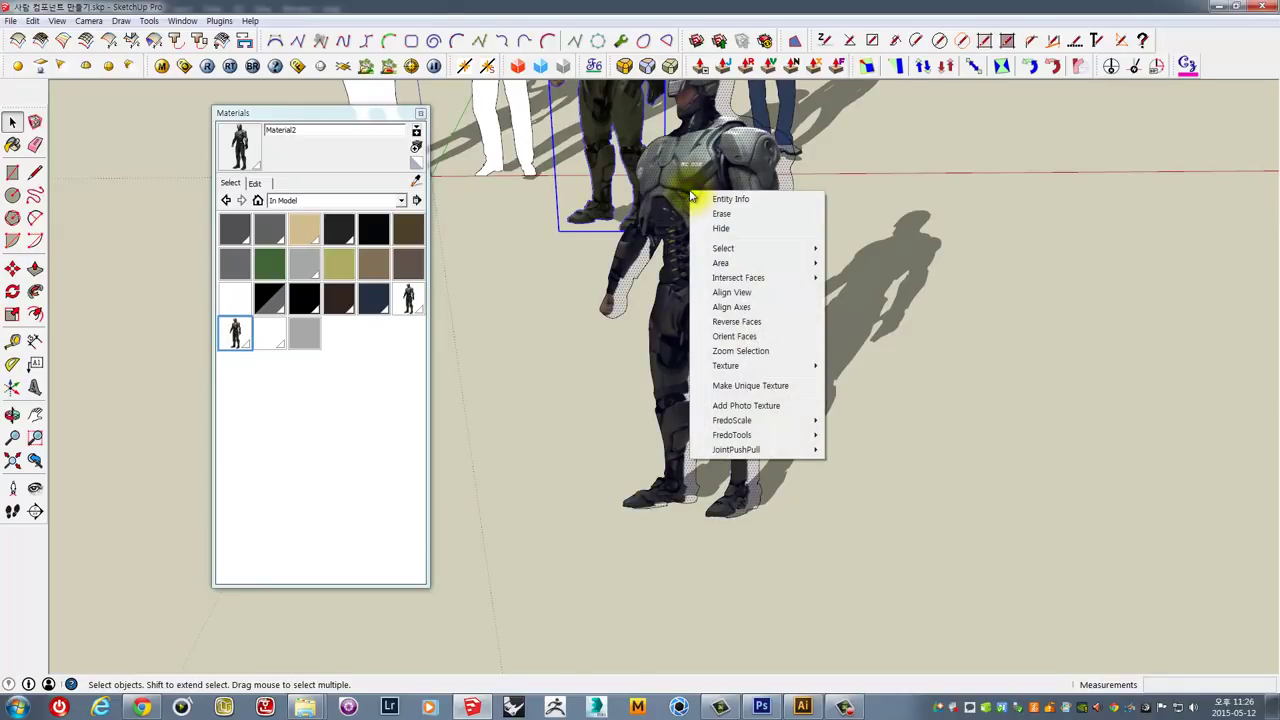
{"action": "mouse_move", "coordinate": [726, 366]}
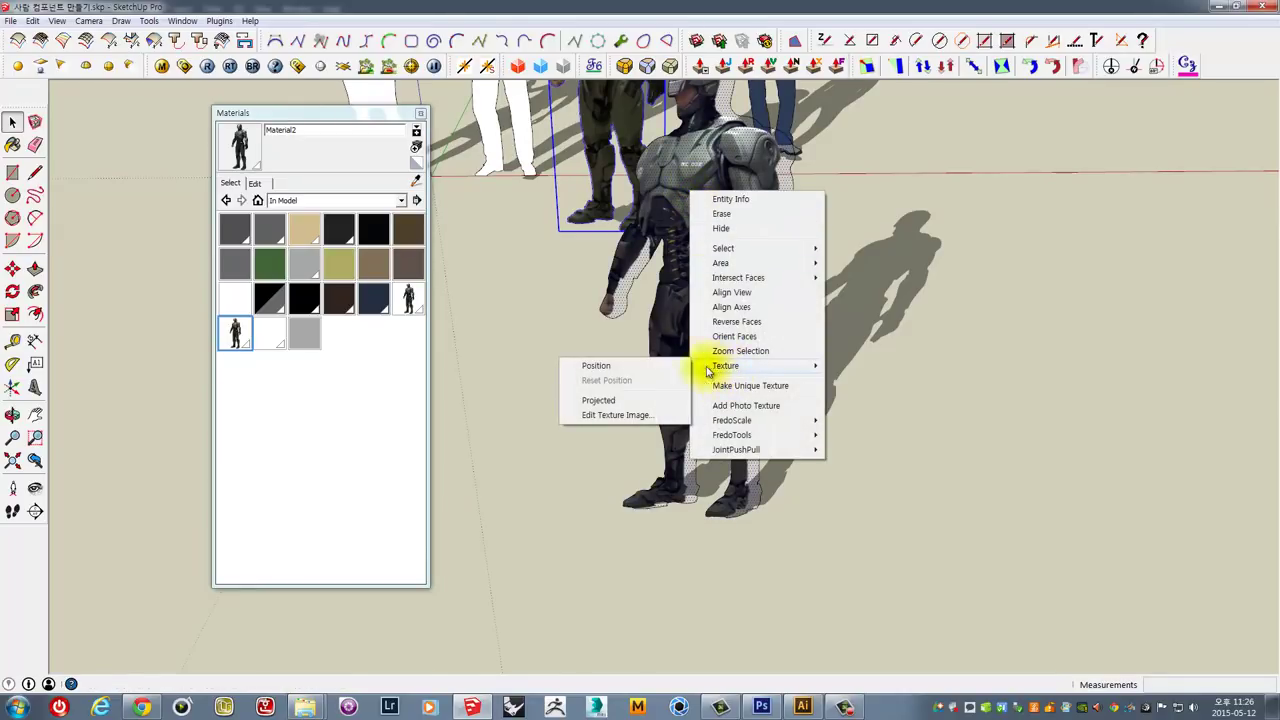
{"action": "left_click", "coordinate": [595, 366]}
{"action": "mouse_move", "coordinate": [677, 428]}
{"action": "middle_mouse_down"}
{"action": "mouse_move", "coordinate": [650, 330]}
{"action": "mouse_move", "coordinate": [603, 360]}
{"action": "middle_mouse_up"}
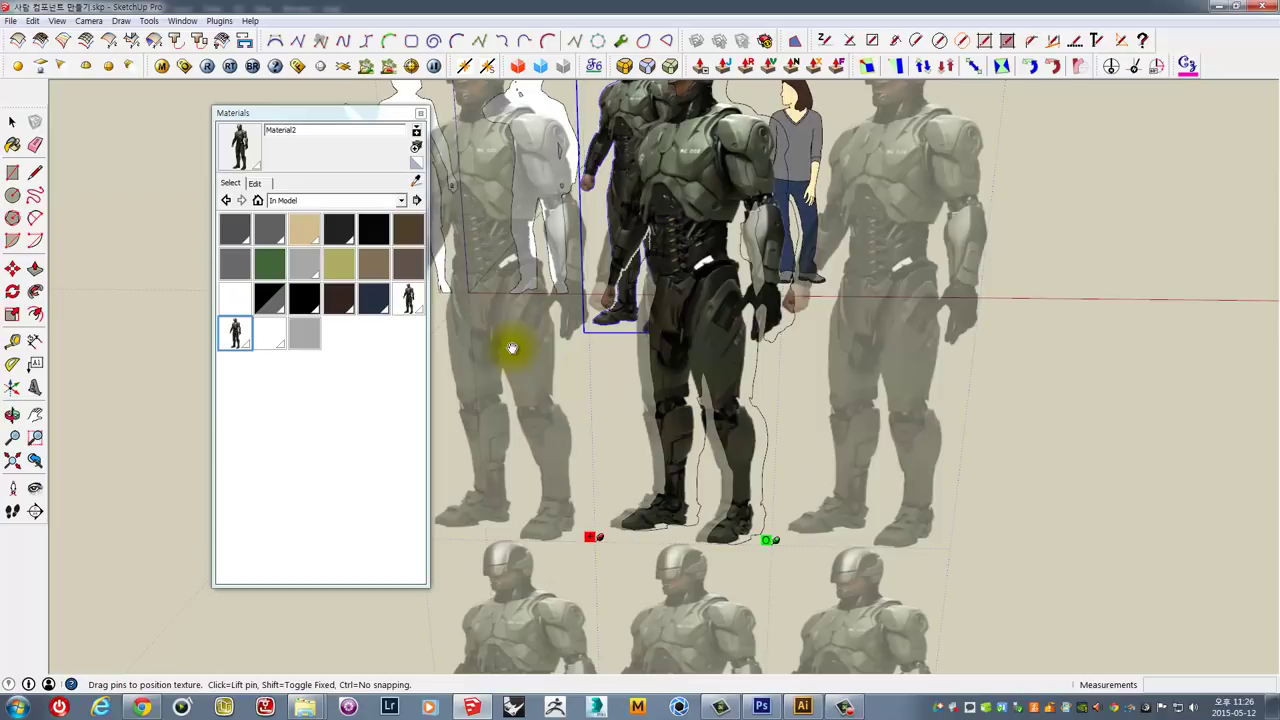
{"action": "left_click_drag", "start_coordinate": [501, 360], "coordinate": [510, 361]}
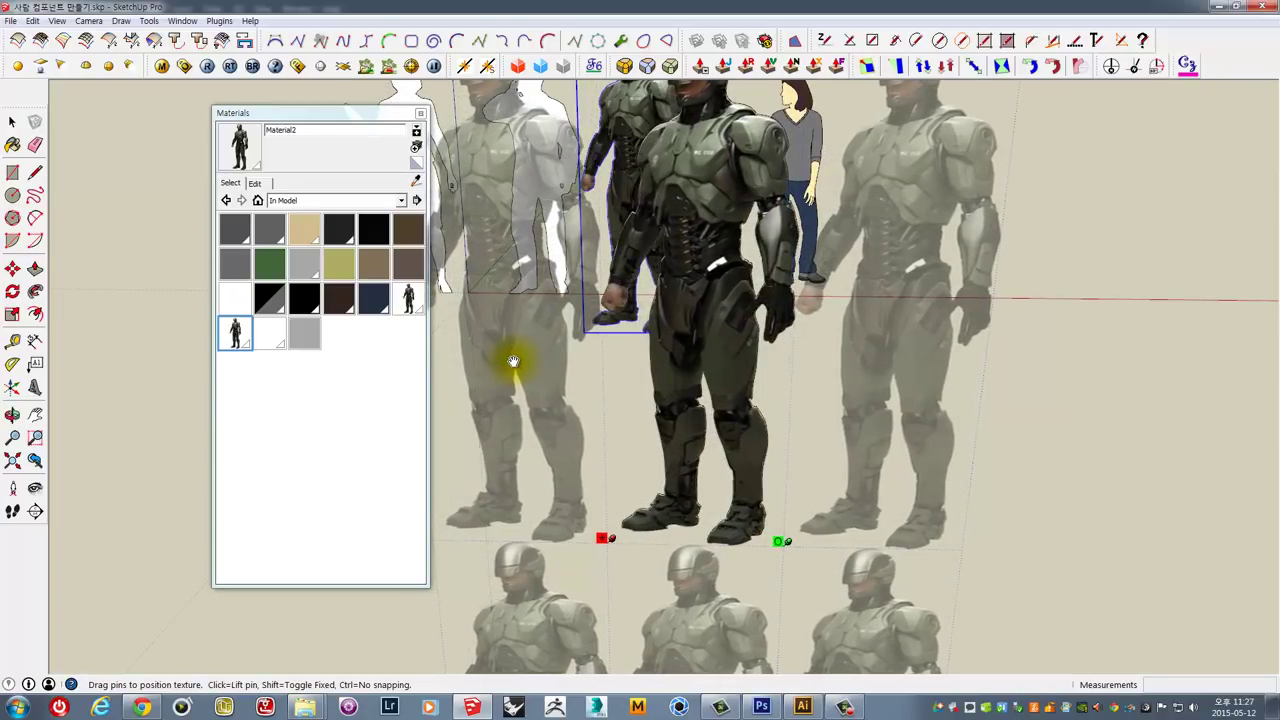
{"action": "left_click_drag", "start_coordinate": [510, 361], "coordinate": [512, 361]}
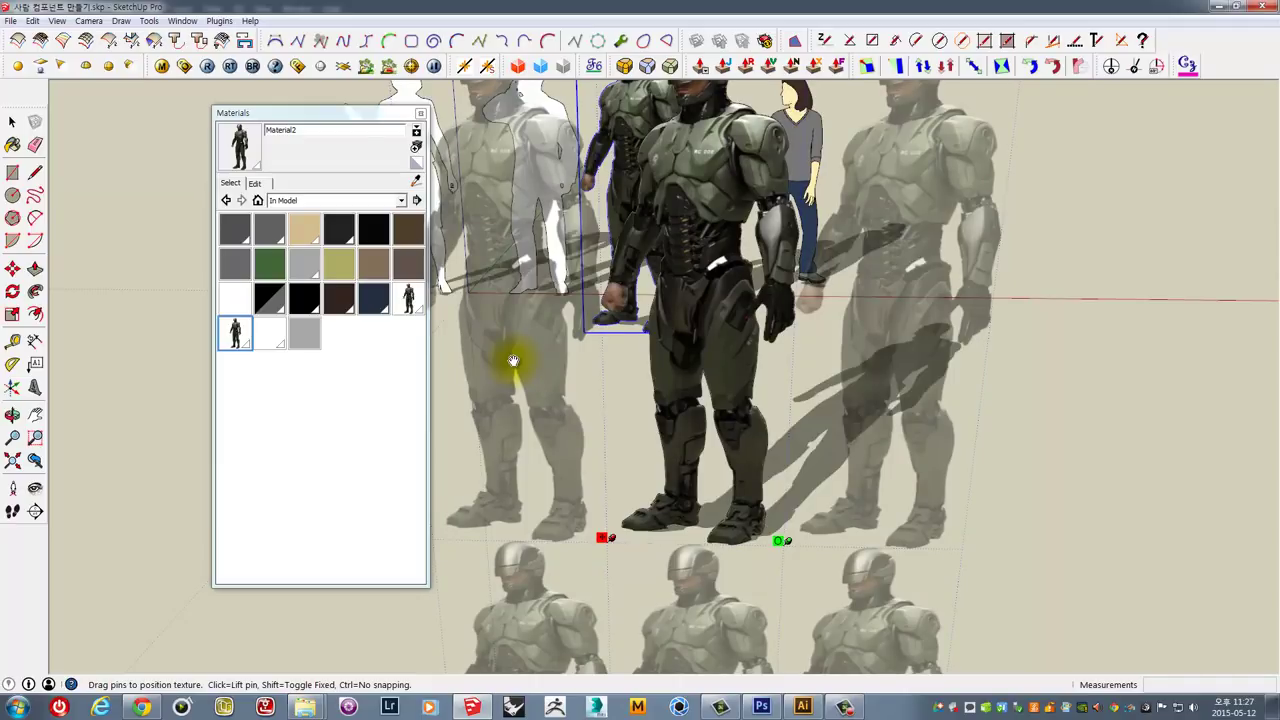
Check the texture alignment from other angles and finish positioning.
{"action": "mouse_move", "coordinate": [512, 362]}
{"action": "middle_mouse_down"}
{"action": "mouse_move", "coordinate": [886, 300]}
{"action": "mouse_move", "coordinate": [1013, 227]}
{"action": "middle_mouse_up"}
{"action": "mouse_move", "coordinate": [922, 335]}
{"action": "middle_mouse_down"}
{"action": "mouse_move", "coordinate": [1077, 337]}
{"action": "mouse_move", "coordinate": [974, 329]}
{"action": "middle_mouse_up"}
{"action": "scroll", "coordinate": [914, 163], "scroll_direction": "up", "scroll_amount": 3}
{"action": "scroll", "coordinate": [833, 183], "scroll_direction": "up", "scroll_amount": 3}
{"action": "scroll", "coordinate": [833, 183], "scroll_direction": "down", "scroll_amount": 3}
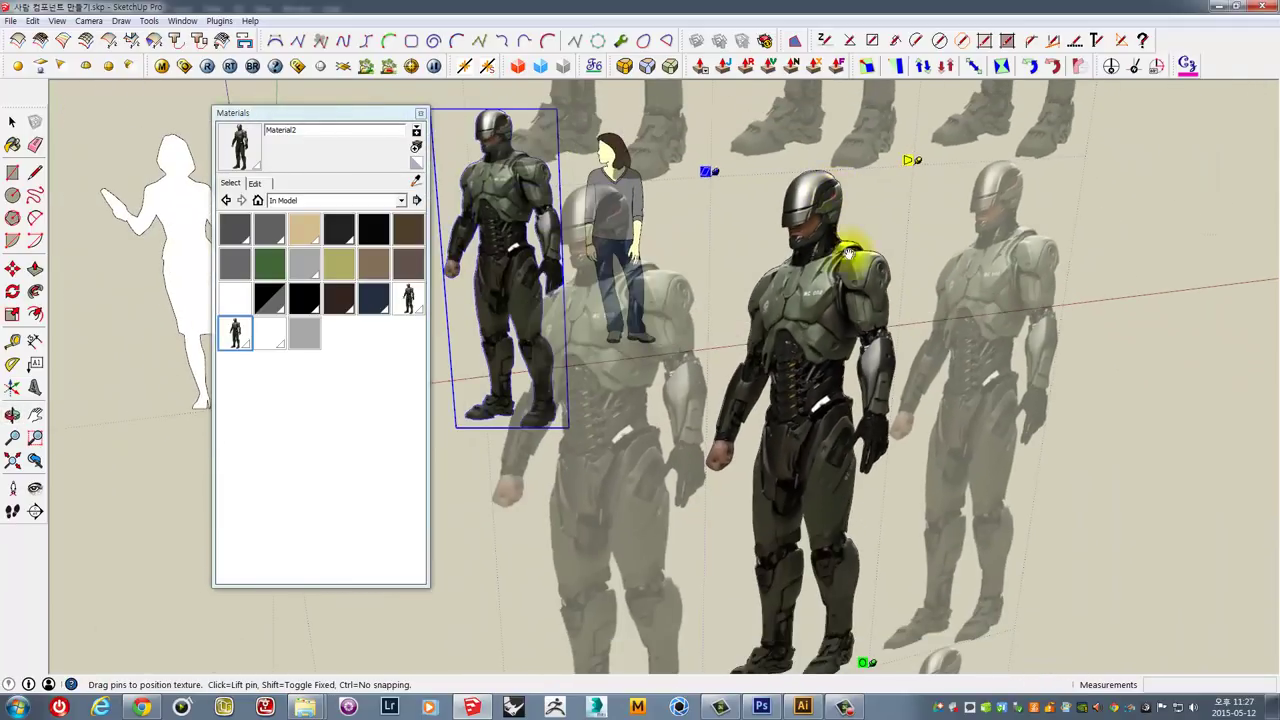
{"action": "mouse_move", "coordinate": [843, 257]}
{"action": "middle_mouse_down"}
{"action": "mouse_move", "coordinate": [874, 297]}
{"action": "mouse_move", "coordinate": [769, 343]}
{"action": "mouse_move", "coordinate": [620, 371]}
{"action": "middle_mouse_up"}
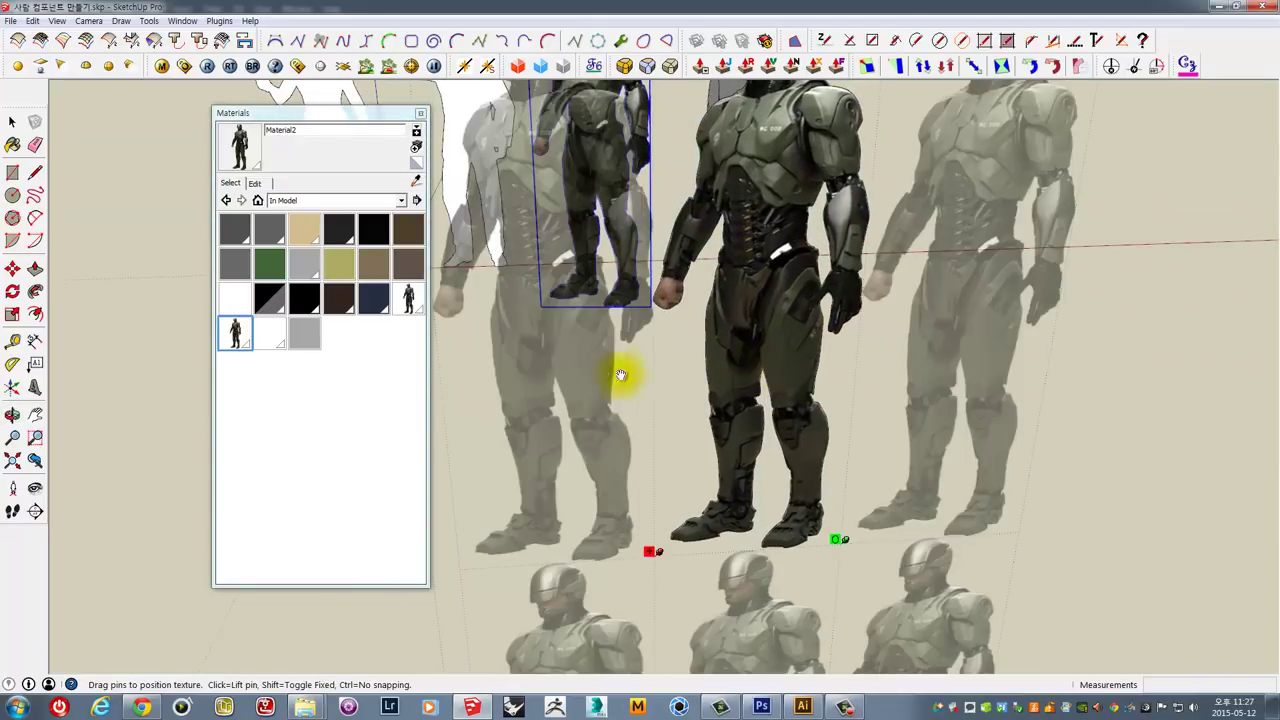
{"action": "left_click", "coordinate": [13, 121]}
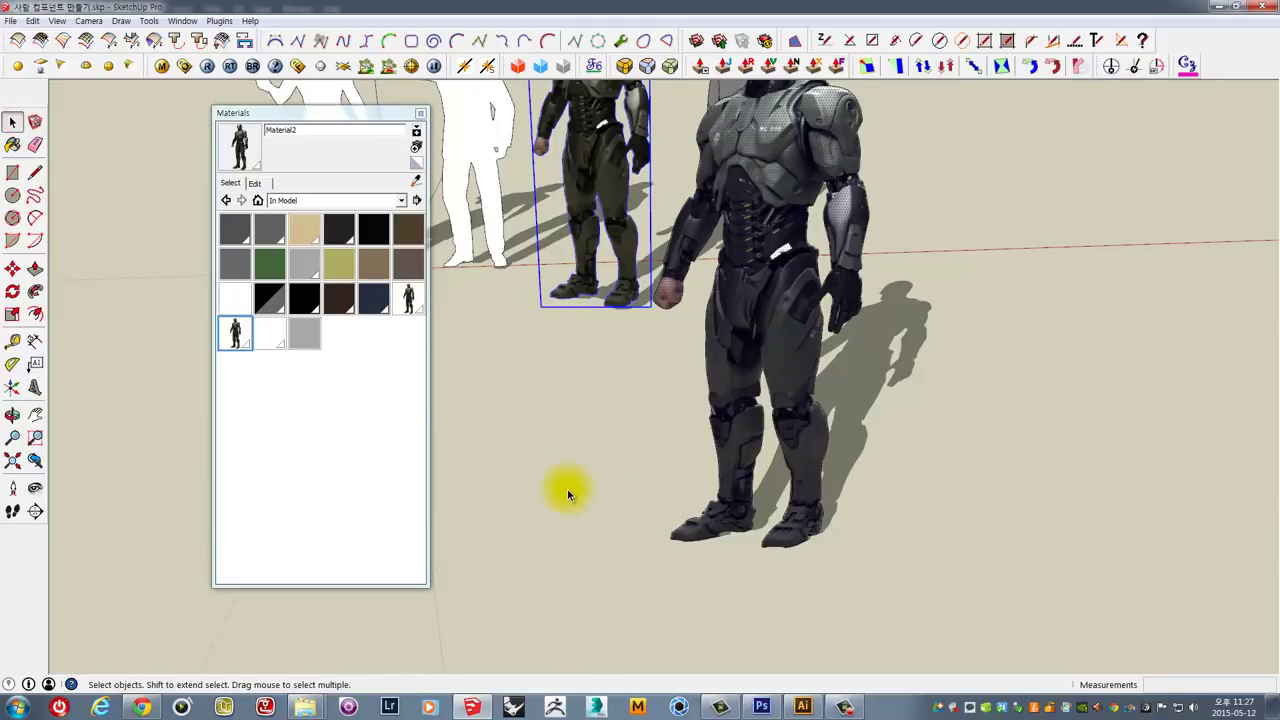
Make the textured robot panel a component that always faces the camera.
{"action": "mouse_move", "coordinate": [612, 470]}
{"action": "middle_mouse_down"}
{"action": "mouse_move", "coordinate": [745, 273]}
{"action": "mouse_move", "coordinate": [614, 249]}
{"action": "mouse_move", "coordinate": [651, 429]}
{"action": "mouse_move", "coordinate": [766, 400]}
{"action": "mouse_move", "coordinate": [670, 410]}
{"action": "mouse_move", "coordinate": [674, 363]}
{"action": "middle_mouse_up"}
{"action": "middle_click_drag", "start_coordinate": [703, 262], "coordinate": [737, 259]}
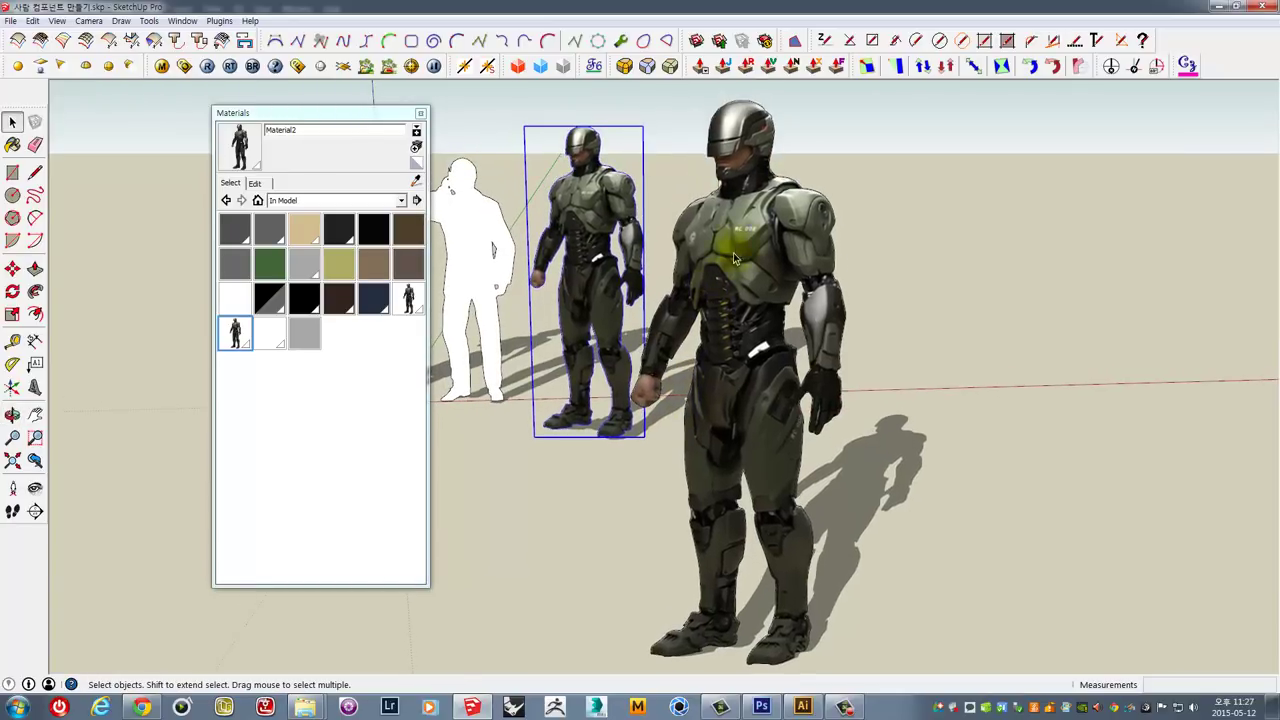
{"action": "left_click", "coordinate": [740, 243]}
{"action": "right_click", "coordinate": [740, 240]}
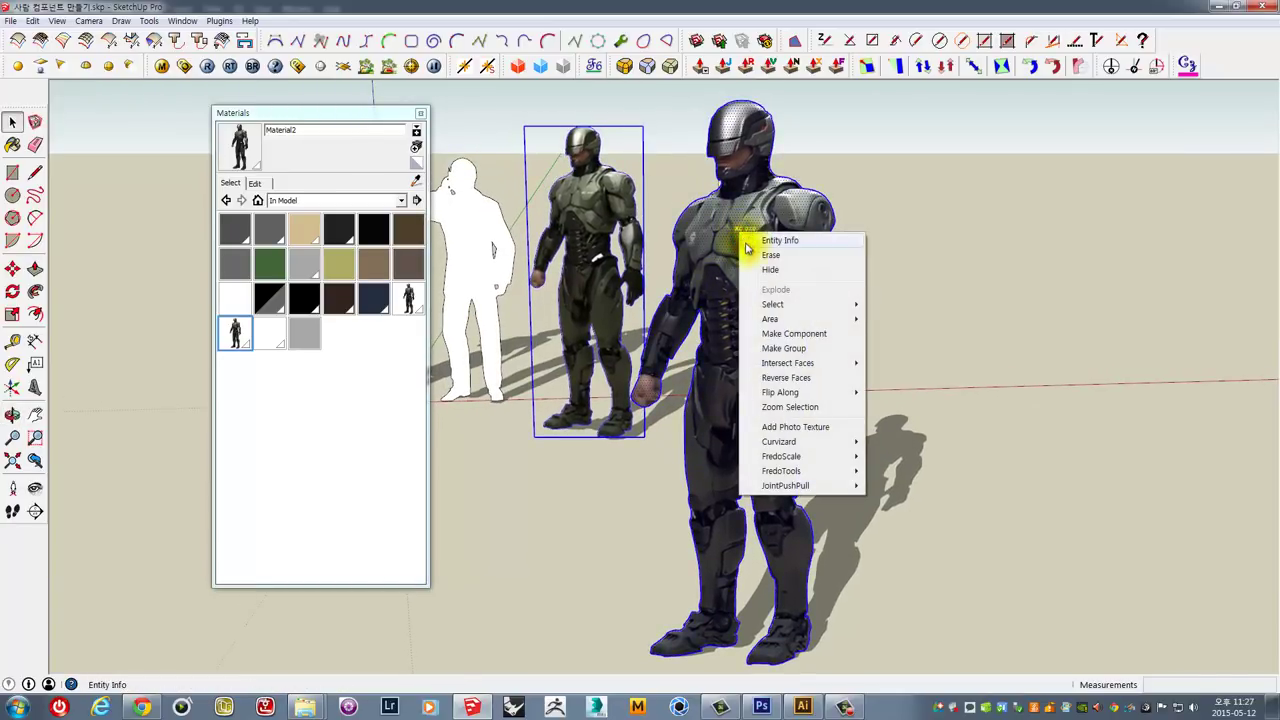
{"action": "left_click", "coordinate": [789, 334]}
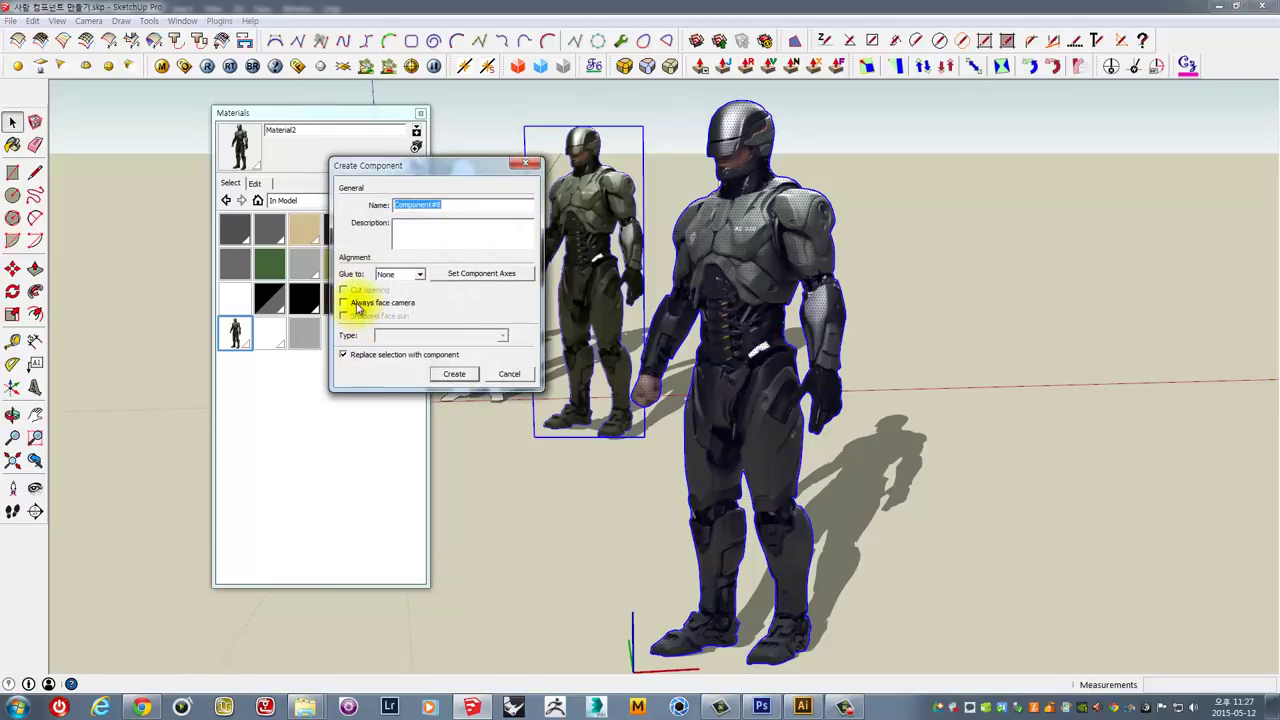
{"action": "left_click", "coordinate": [455, 377]}
{"action": "mouse_move", "coordinate": [455, 377]}
{"action": "middle_mouse_down"}
{"action": "mouse_move", "coordinate": [862, 350]}
{"action": "mouse_move", "coordinate": [968, 498]}
{"action": "mouse_move", "coordinate": [1143, 534]}
{"action": "mouse_move", "coordinate": [906, 500]}
{"action": "mouse_move", "coordinate": [608, 500]}
{"action": "mouse_move", "coordinate": [771, 391]}
{"action": "mouse_move", "coordinate": [800, 290]}
{"action": "mouse_move", "coordinate": [806, 543]}
{"action": "middle_mouse_up"}
{"action": "scroll", "coordinate": [805, 293], "scroll_direction": "up", "scroll_amount": 2}
Move the robot figure by its base corner to a new spot.
{"action": "key", "text": "m"}
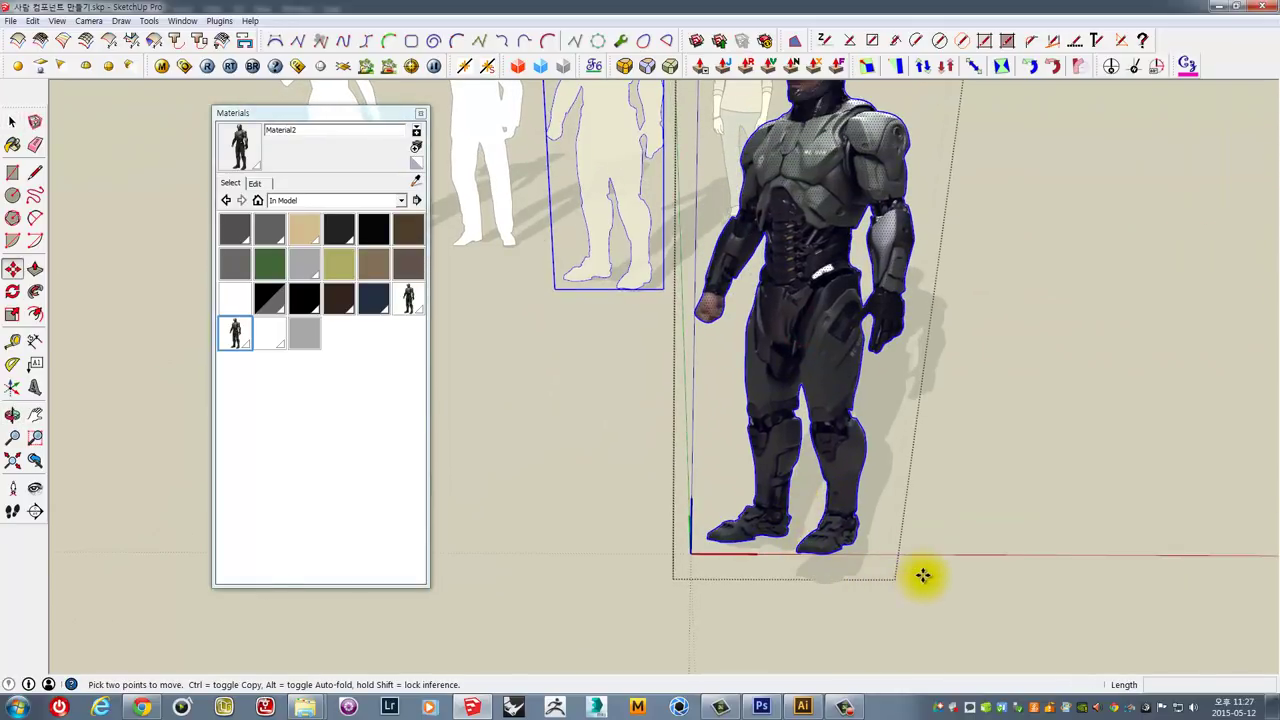
{"action": "left_click", "coordinate": [922, 575]}
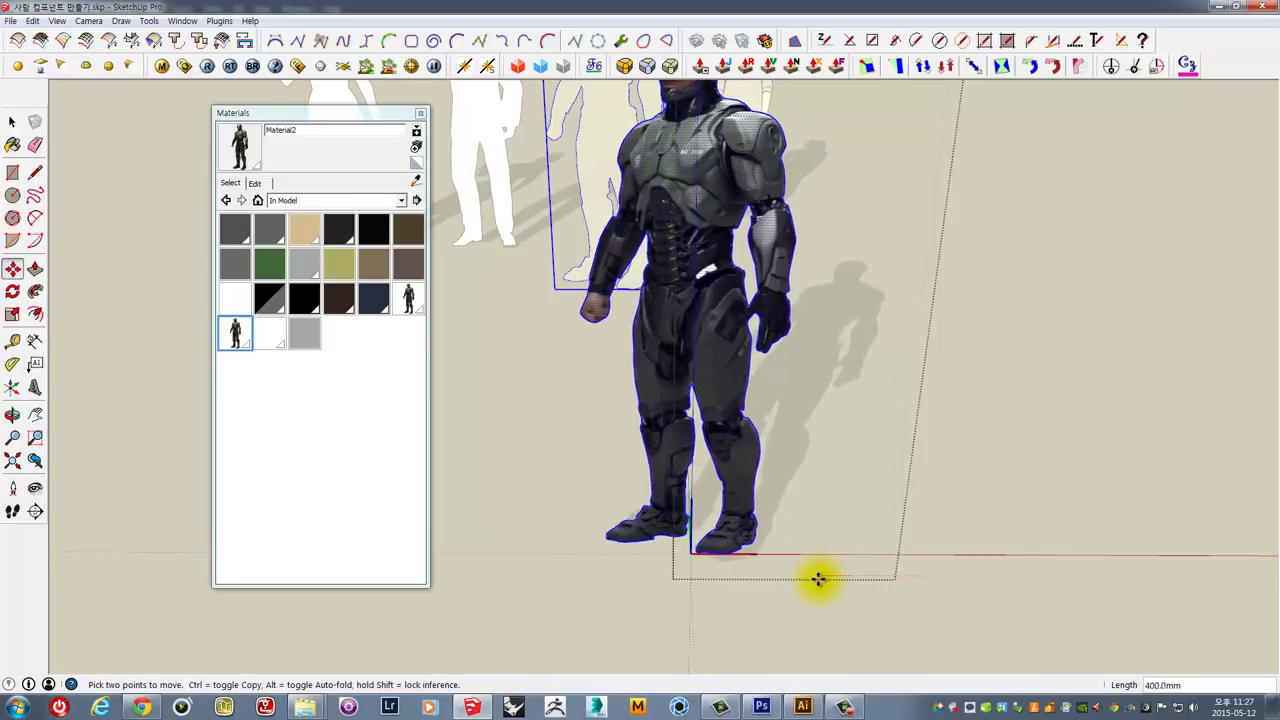
{"action": "left_click", "coordinate": [806, 578]}
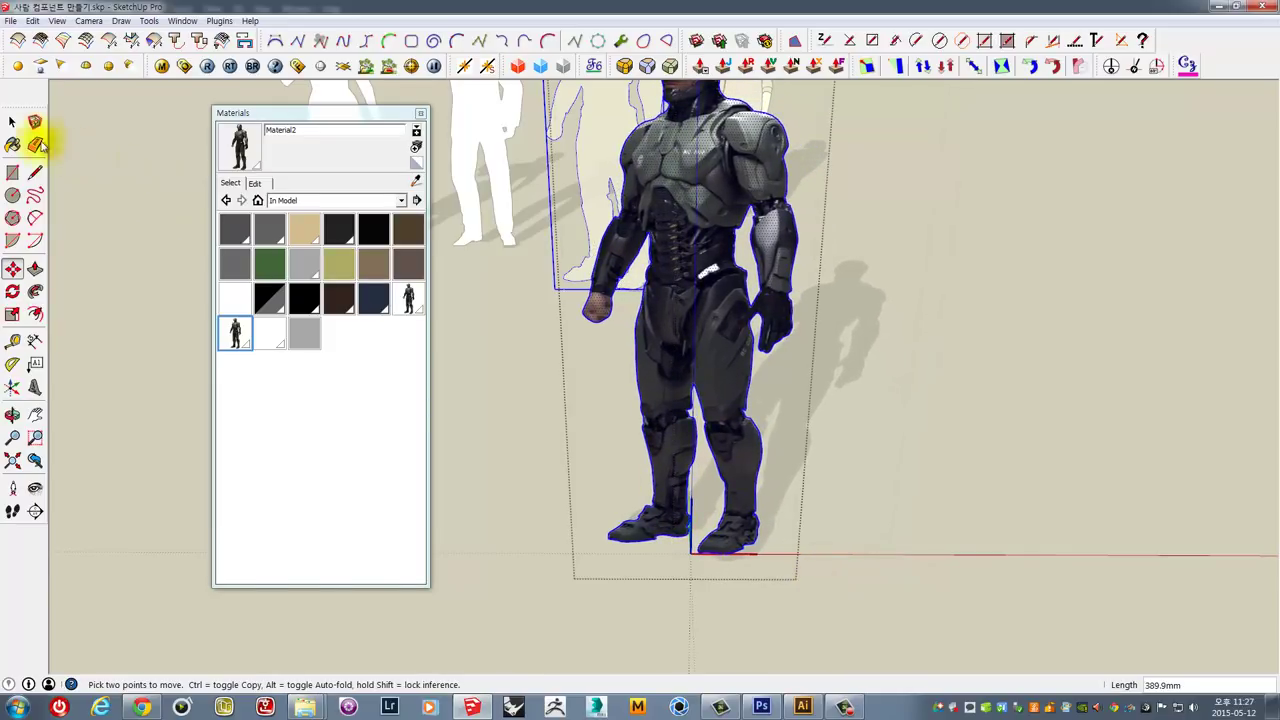
{"action": "left_click", "coordinate": [13, 123]}
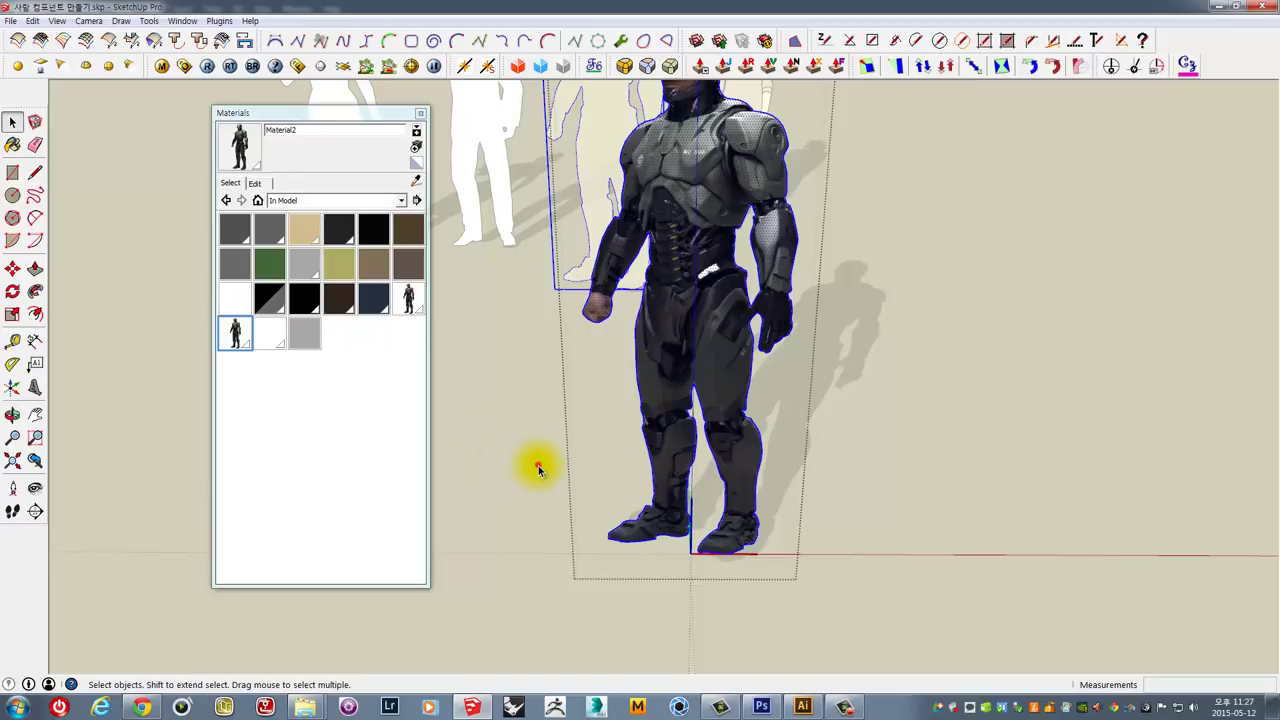
View the scene from new angles, briefly selecting the right robot and the woman figure.
{"action": "mouse_move", "coordinate": [534, 463]}
{"action": "middle_mouse_down"}
{"action": "mouse_move", "coordinate": [640, 484]}
{"action": "mouse_move", "coordinate": [743, 386]}
{"action": "mouse_move", "coordinate": [877, 420]}
{"action": "mouse_move", "coordinate": [1043, 418]}
{"action": "middle_mouse_up"}
{"action": "left_click", "coordinate": [909, 363], "text": "shift"}
{"action": "left_click", "coordinate": [915, 380], "text": "shift"}
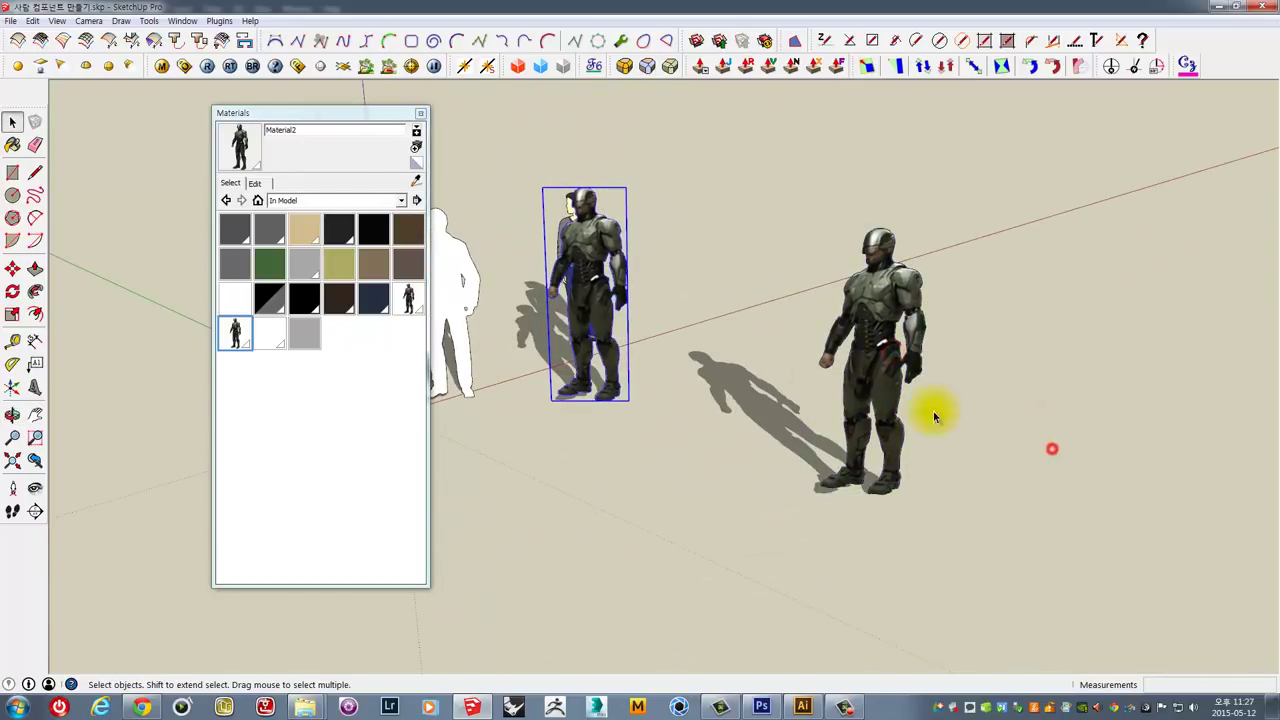
{"action": "mouse_move", "coordinate": [709, 280]}
{"action": "middle_mouse_down"}
{"action": "mouse_move", "coordinate": [749, 486]}
{"action": "mouse_move", "coordinate": [650, 322]}
{"action": "middle_mouse_up"}
{"action": "left_click", "coordinate": [672, 185], "text": "shift"}
{"action": "middle_click_drag", "start_coordinate": [886, 300], "coordinate": [814, 180]}
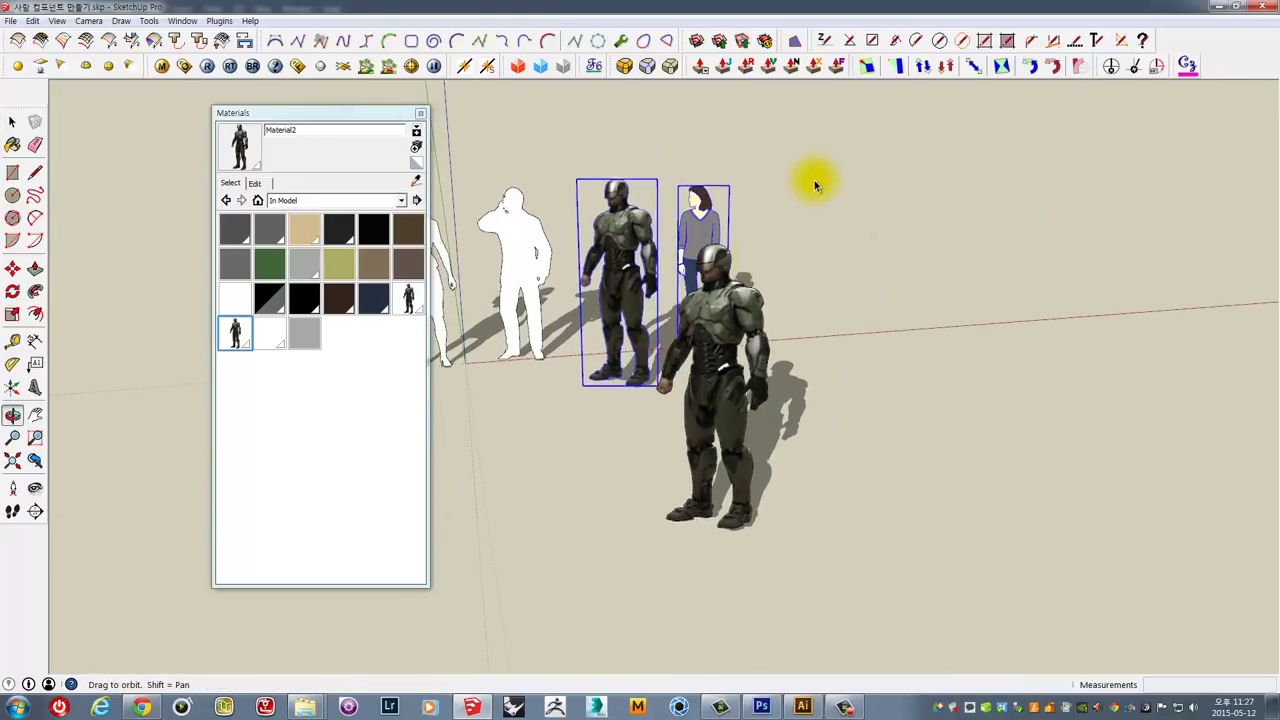
{"action": "left_click", "coordinate": [700, 235], "text": "shift"}
Select the right robot and orbit and zoom in toward the robot figures.
{"action": "left_click", "coordinate": [714, 380], "text": "shift"}
{"action": "mouse_move", "coordinate": [714, 380]}
{"action": "middle_mouse_down"}
{"action": "mouse_move", "coordinate": [869, 311]}
{"action": "mouse_move", "coordinate": [871, 280]}
{"action": "mouse_move", "coordinate": [891, 309]}
{"action": "mouse_move", "coordinate": [871, 286]}
{"action": "mouse_move", "coordinate": [706, 293]}
{"action": "middle_mouse_up"}
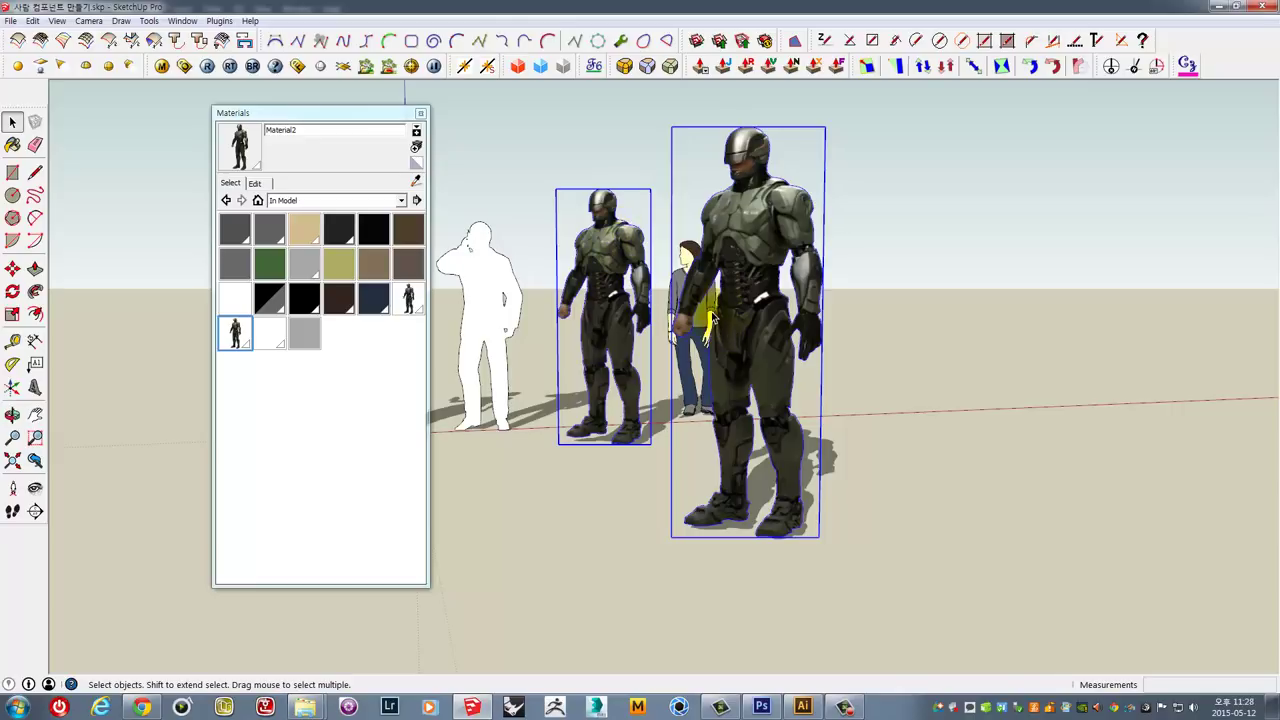
{"action": "middle_click_drag", "start_coordinate": [712, 320], "coordinate": [745, 322]}
{"action": "scroll", "coordinate": [745, 322], "scroll_direction": "up", "scroll_amount": 2}
{"action": "scroll", "coordinate": [742, 320], "scroll_direction": "up", "scroll_amount": 2}
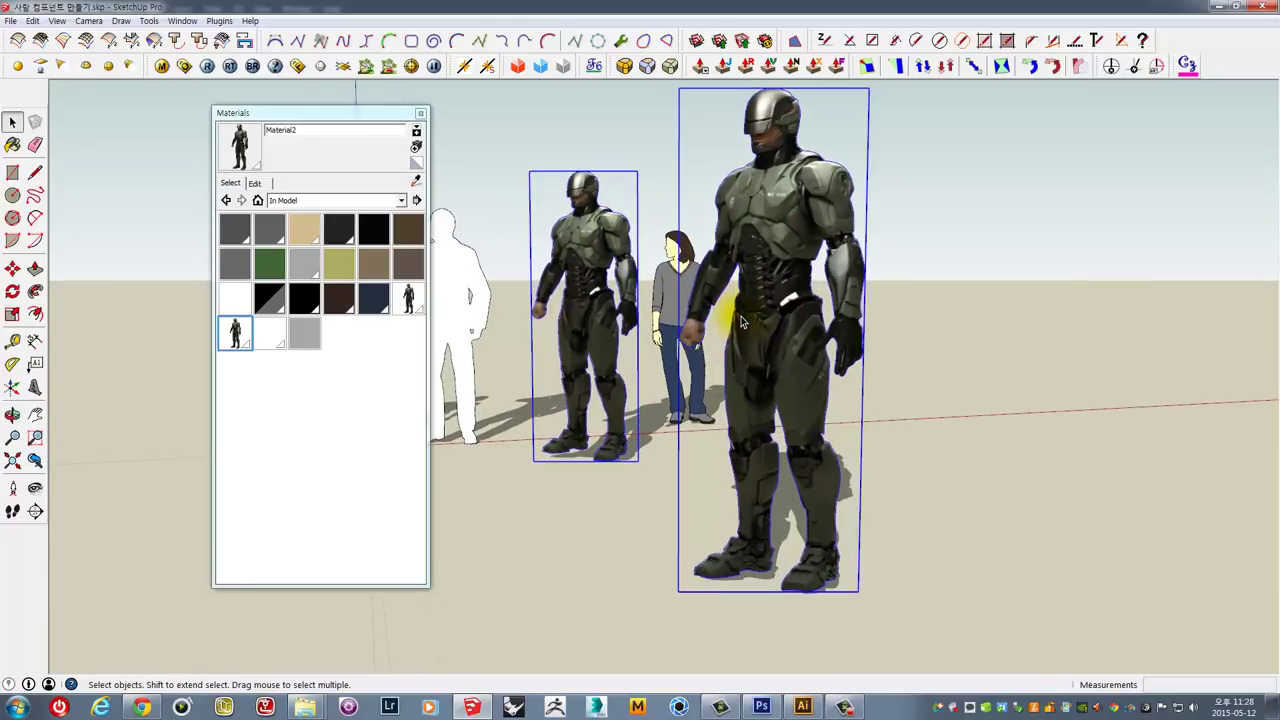
{"action": "mouse_move", "coordinate": [931, 274]}
{"action": "middle_mouse_down"}
{"action": "mouse_move", "coordinate": [986, 277]}
{"action": "mouse_move", "coordinate": [982, 298]}
{"action": "middle_mouse_up"}
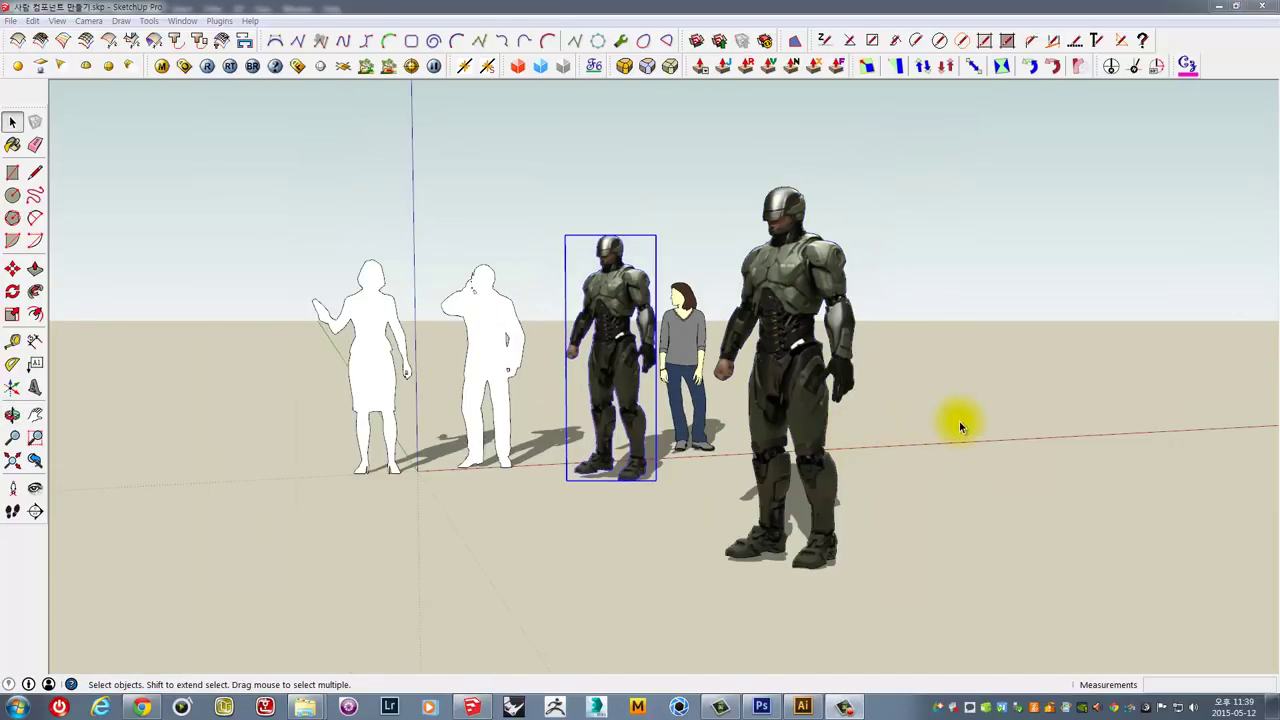
{"action": "left_click", "coordinate": [959, 424]}
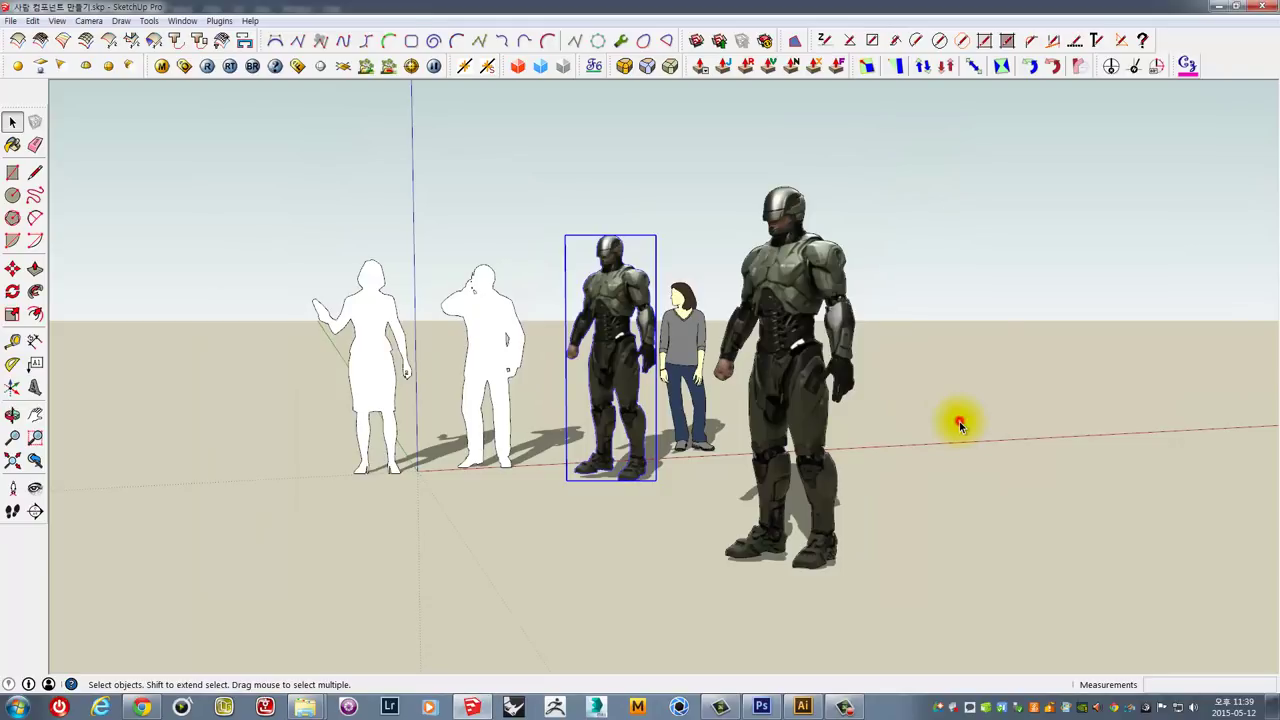
{"action": "middle_click_drag", "start_coordinate": [959, 422], "coordinate": [972, 434]}
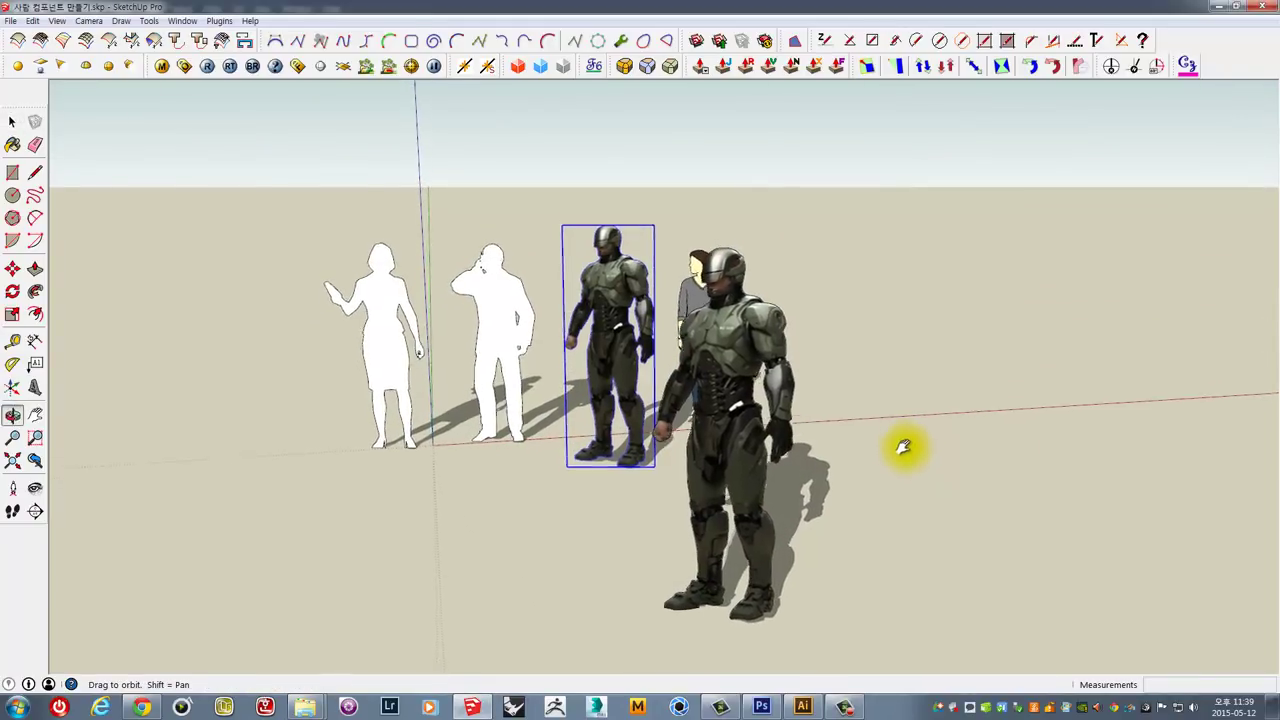
{"action": "mouse_move", "coordinate": [972, 434]}
{"action": "left_mouse_down"}
{"action": "mouse_move", "coordinate": [974, 420]}
{"action": "mouse_move", "coordinate": [959, 425]}
{"action": "left_mouse_up"}
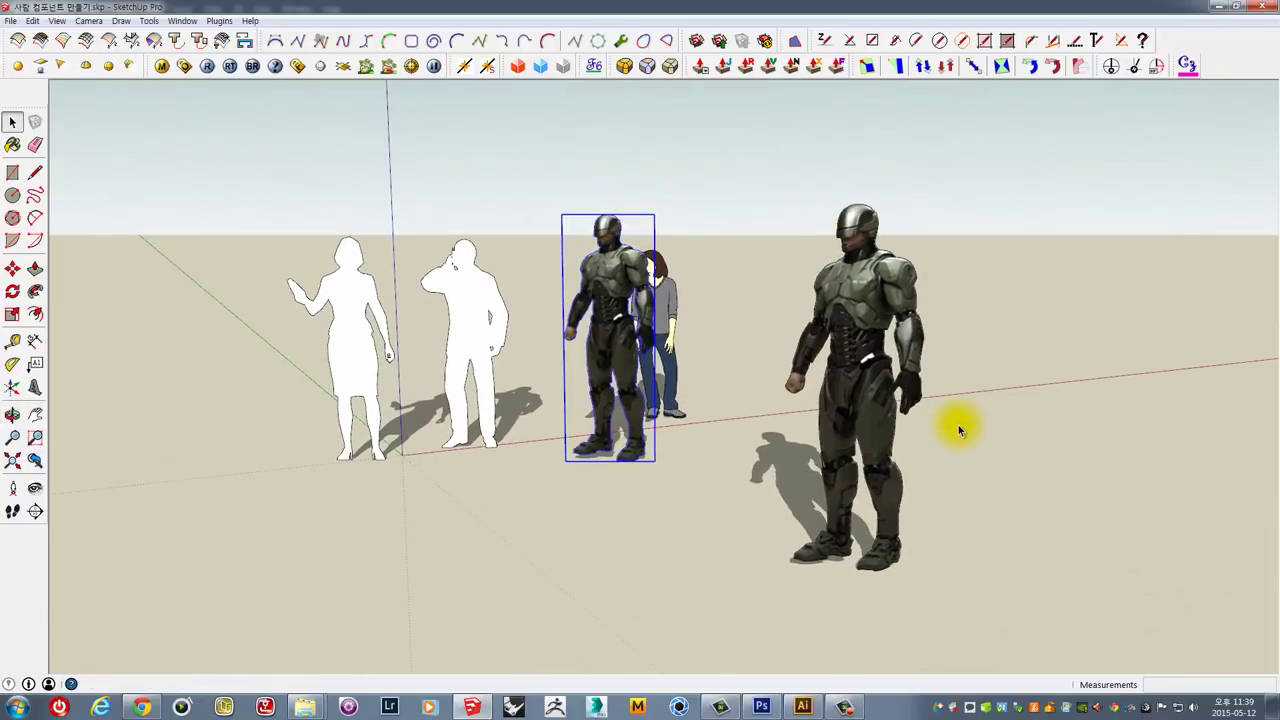
{"action": "mouse_move", "coordinate": [958, 425]}
{"action": "middle_mouse_down"}
{"action": "mouse_move", "coordinate": [957, 403]}
{"action": "mouse_move", "coordinate": [954, 417]}
{"action": "mouse_move", "coordinate": [1013, 424]}
{"action": "middle_mouse_up"}
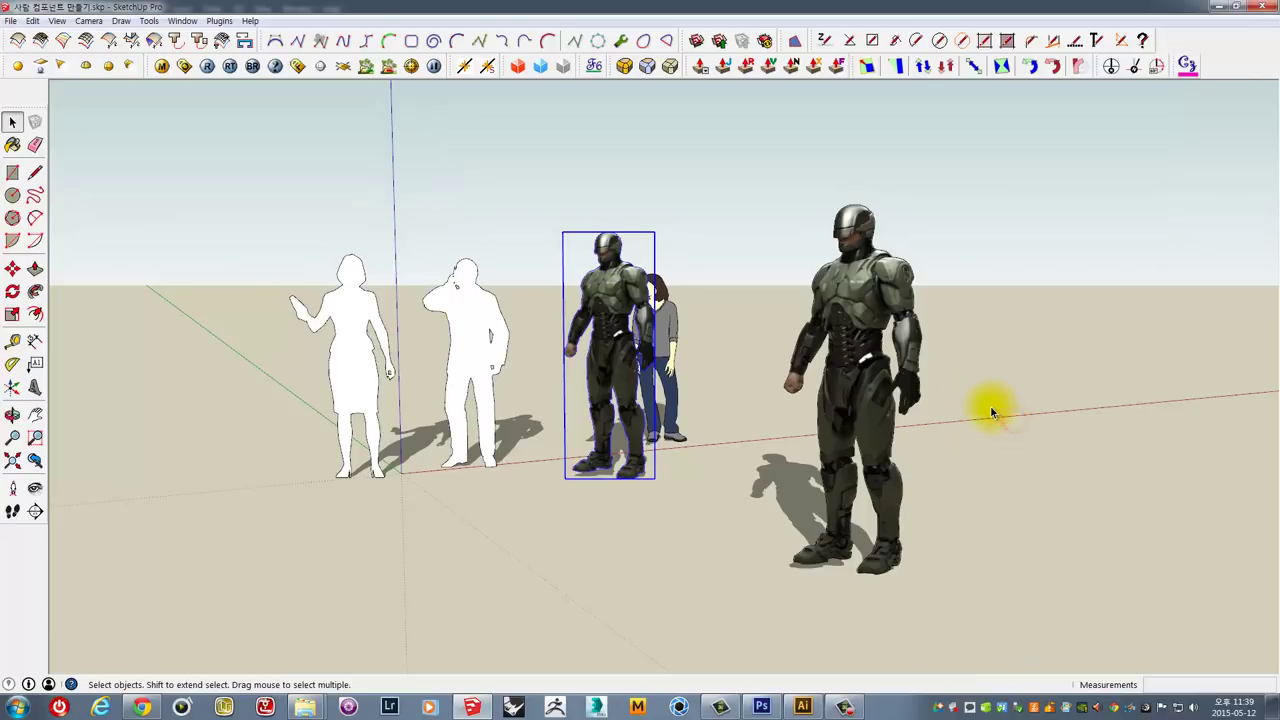
{"action": "key", "text": "o"}
{"action": "mouse_move", "coordinate": [808, 263]}
{"action": "left_mouse_down"}
{"action": "mouse_move", "coordinate": [754, 257]}
{"action": "mouse_move", "coordinate": [738, 272]}
{"action": "left_mouse_up"}
{"action": "key", "text": "space"}
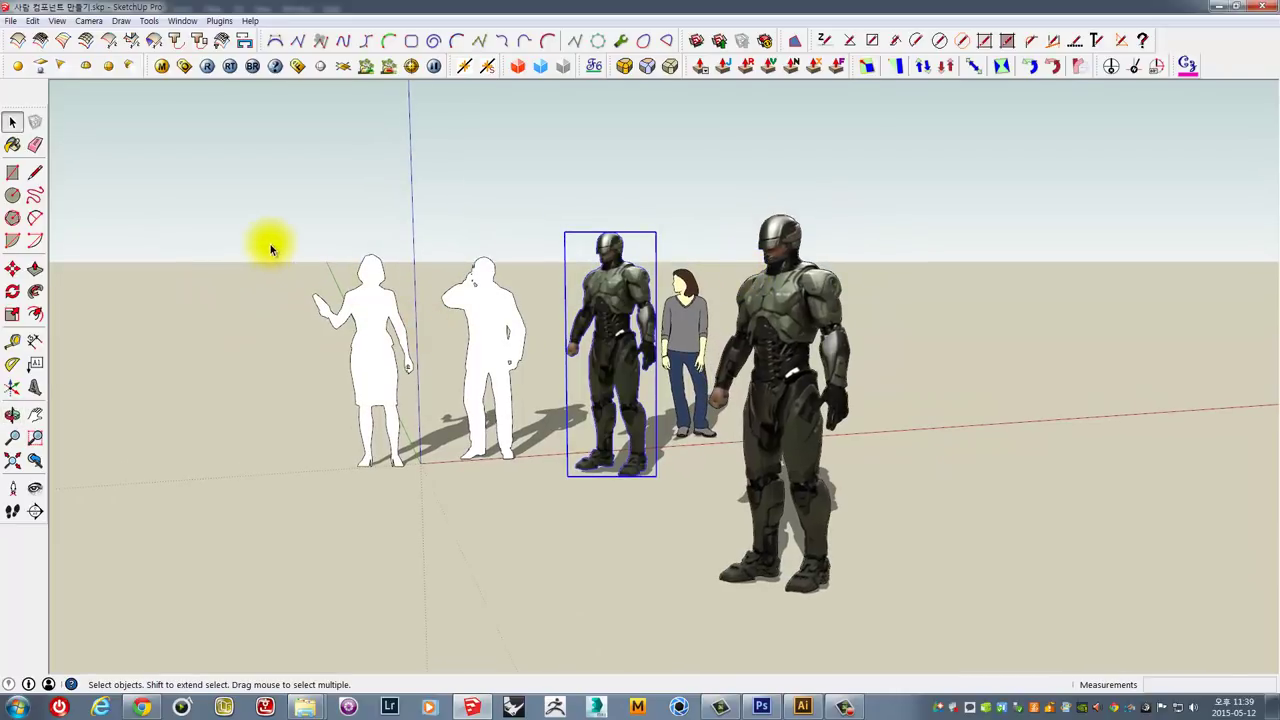
{"action": "mouse_move", "coordinate": [277, 231]}
{"action": "middle_mouse_down"}
{"action": "mouse_move", "coordinate": [314, 229]}
{"action": "mouse_move", "coordinate": [366, 194]}
{"action": "mouse_move", "coordinate": [240, 329]}
{"action": "middle_mouse_up"}
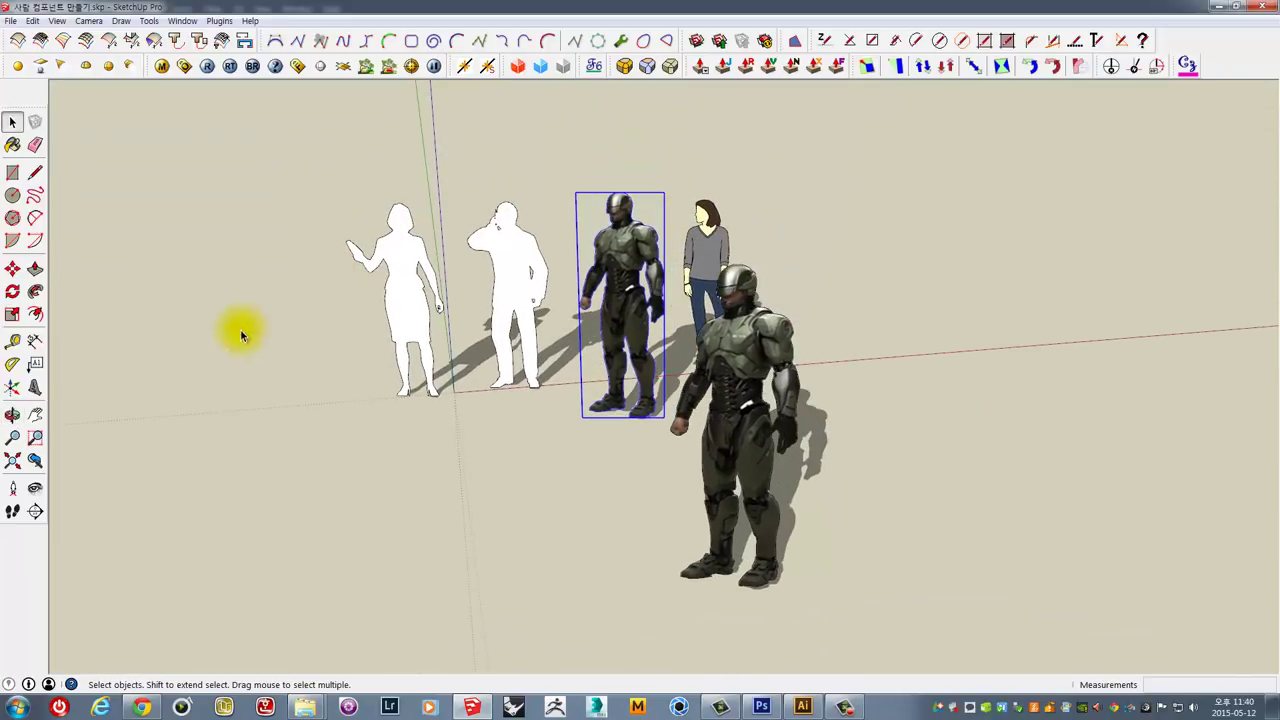
Draw a 733 × 2000 mm rectangle flat on the ground beside the robot figures.
{"action": "left_click", "coordinate": [12, 172]}
{"action": "left_click", "coordinate": [247, 482]}
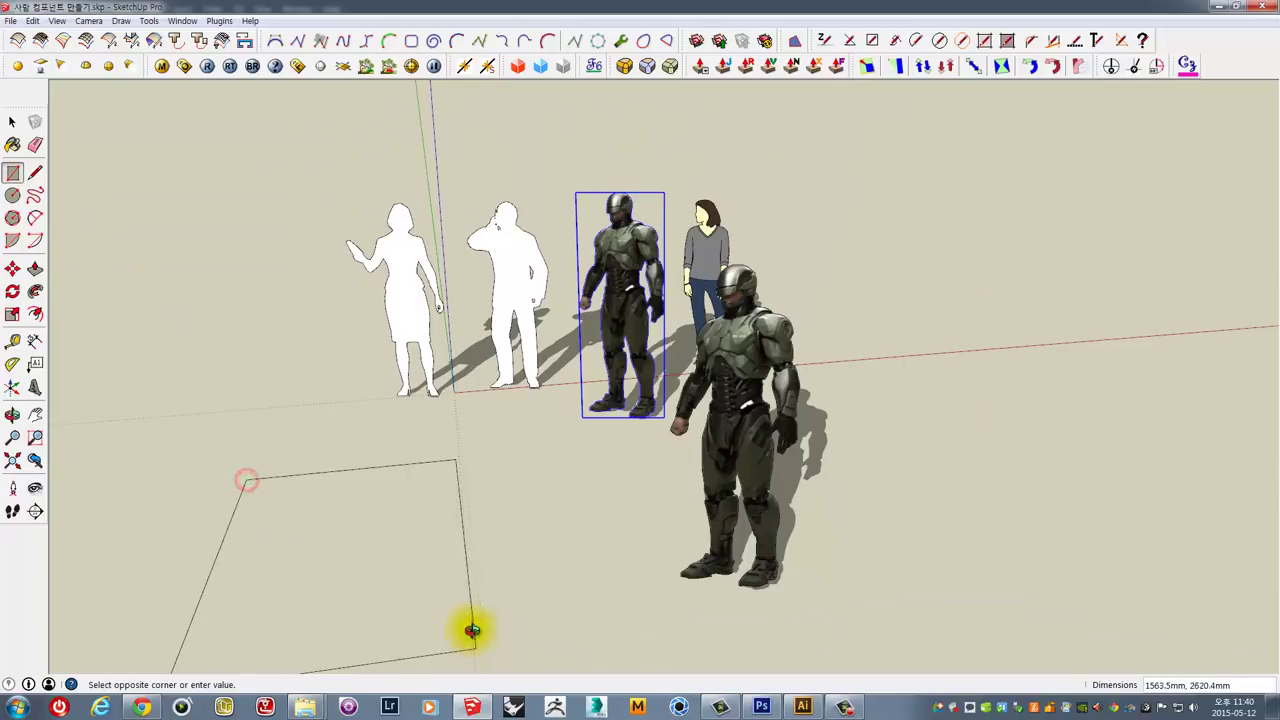
{"action": "middle_click_drag", "start_coordinate": [472, 630], "coordinate": [571, 449]}
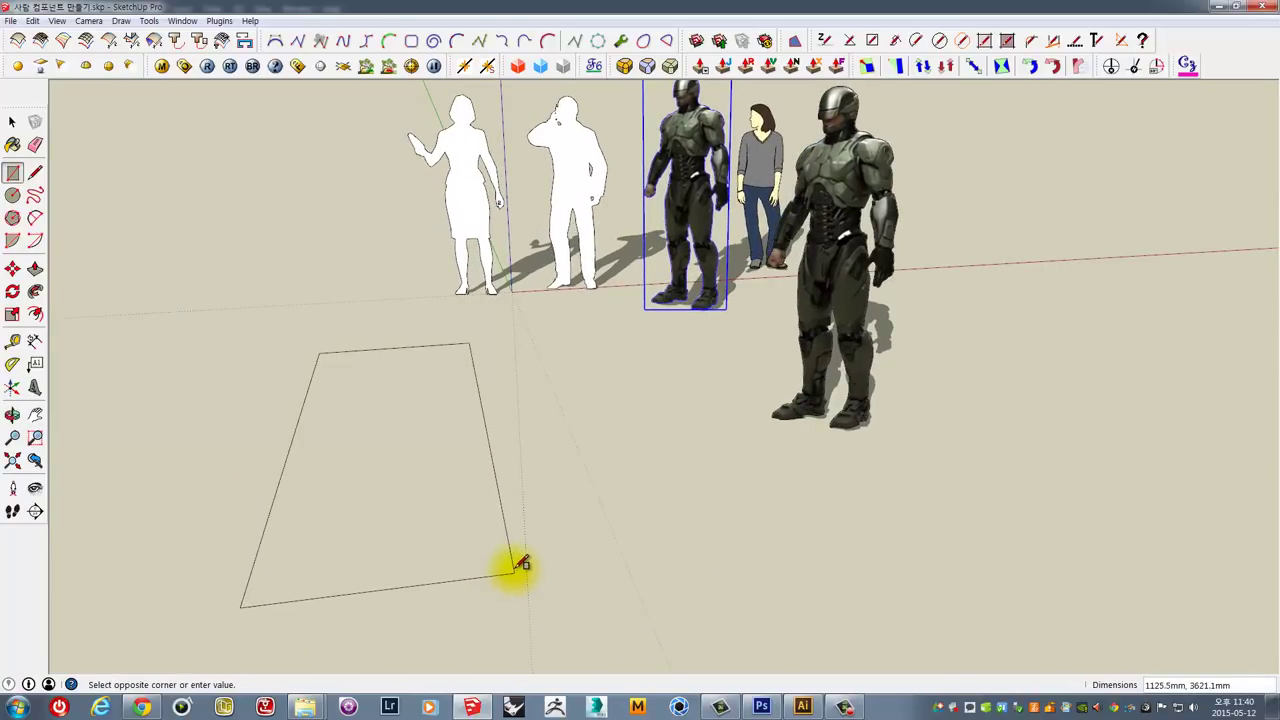
{"action": "key", "text": "Escape"}
{"action": "mouse_move", "coordinate": [677, 320]}
{"action": "middle_mouse_down"}
{"action": "mouse_move", "coordinate": [608, 420]}
{"action": "mouse_move", "coordinate": [706, 434]}
{"action": "mouse_move", "coordinate": [390, 545]}
{"action": "middle_mouse_up"}
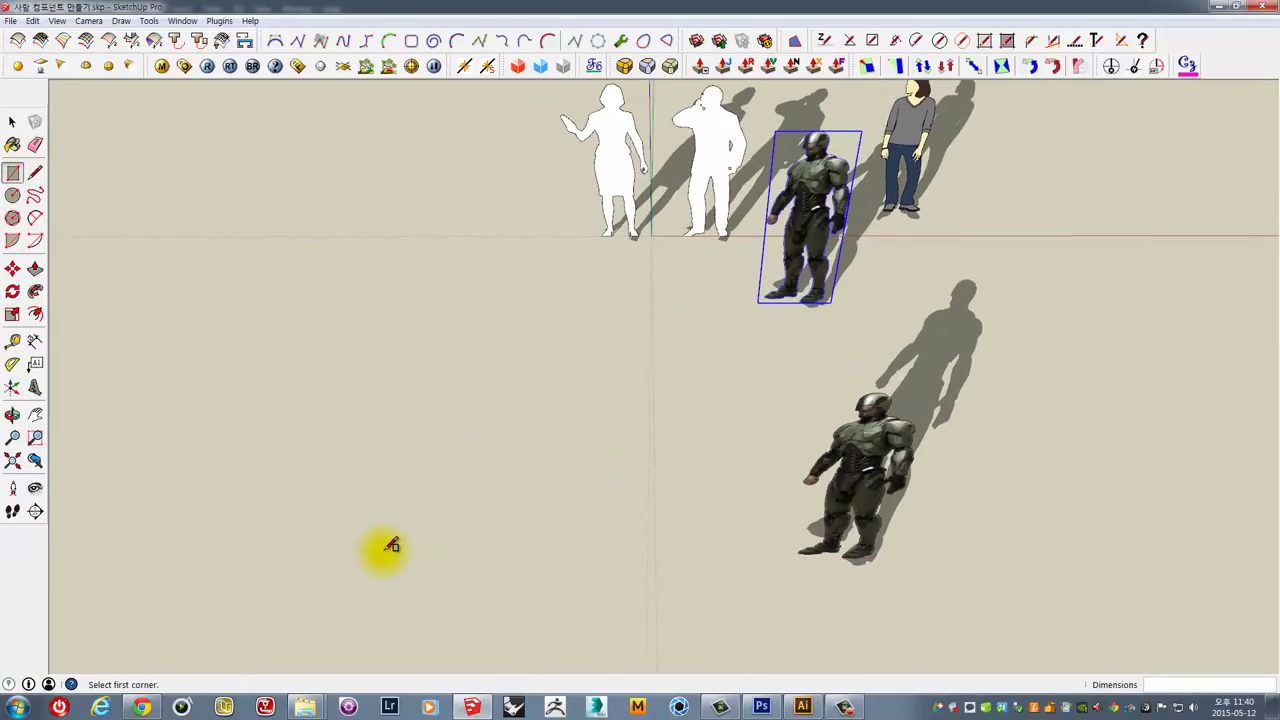
{"action": "left_click", "coordinate": [397, 585]}
{"action": "type", "text": "733,2000"}
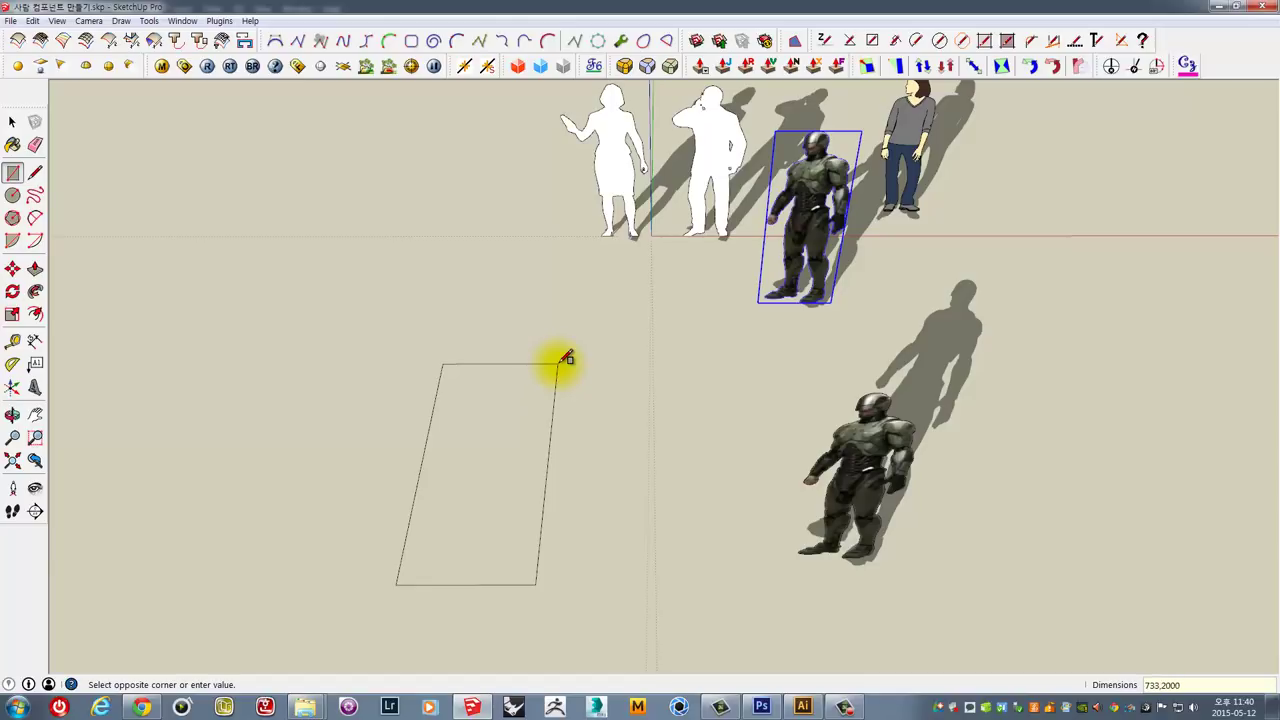
{"action": "key", "text": "Return"}
{"action": "middle_click_drag", "start_coordinate": [714, 281], "coordinate": [514, 351]}
Rotate the rectangle 90° about its bottom edge so it stands upright.
{"action": "key", "text": "space"}
{"action": "left_click", "coordinate": [494, 377]}
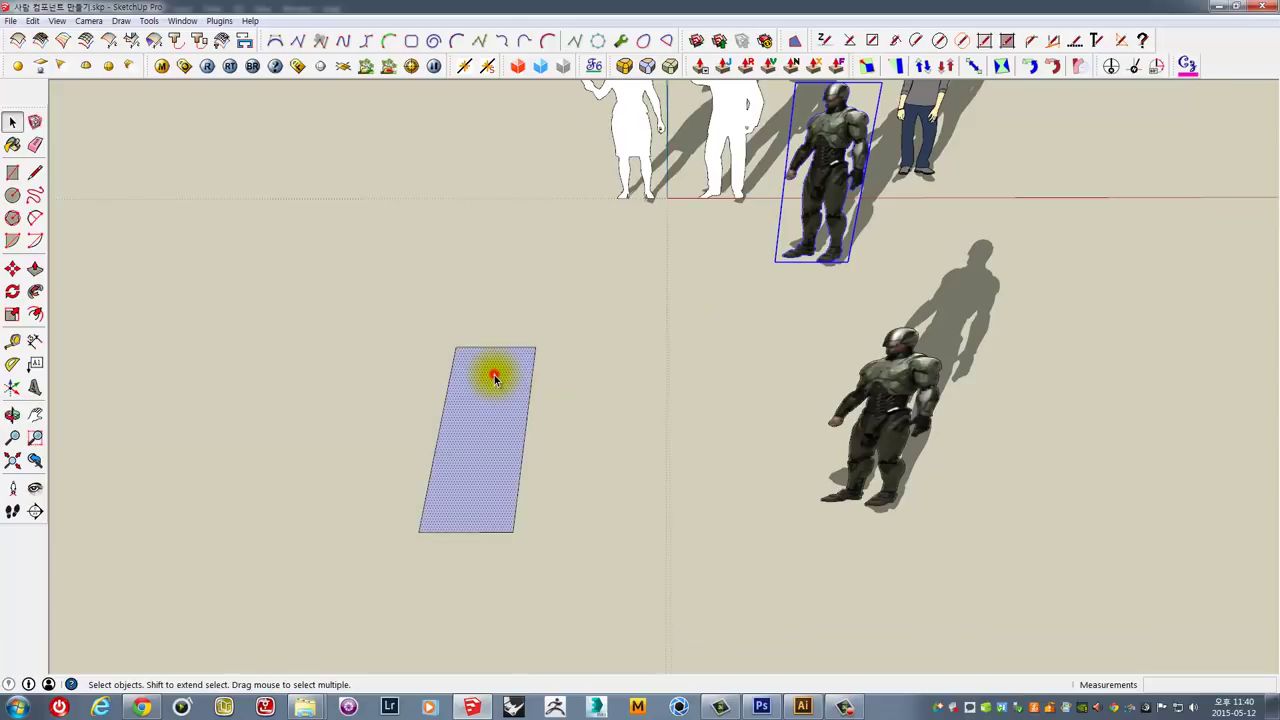
{"action": "key", "text": "q"}
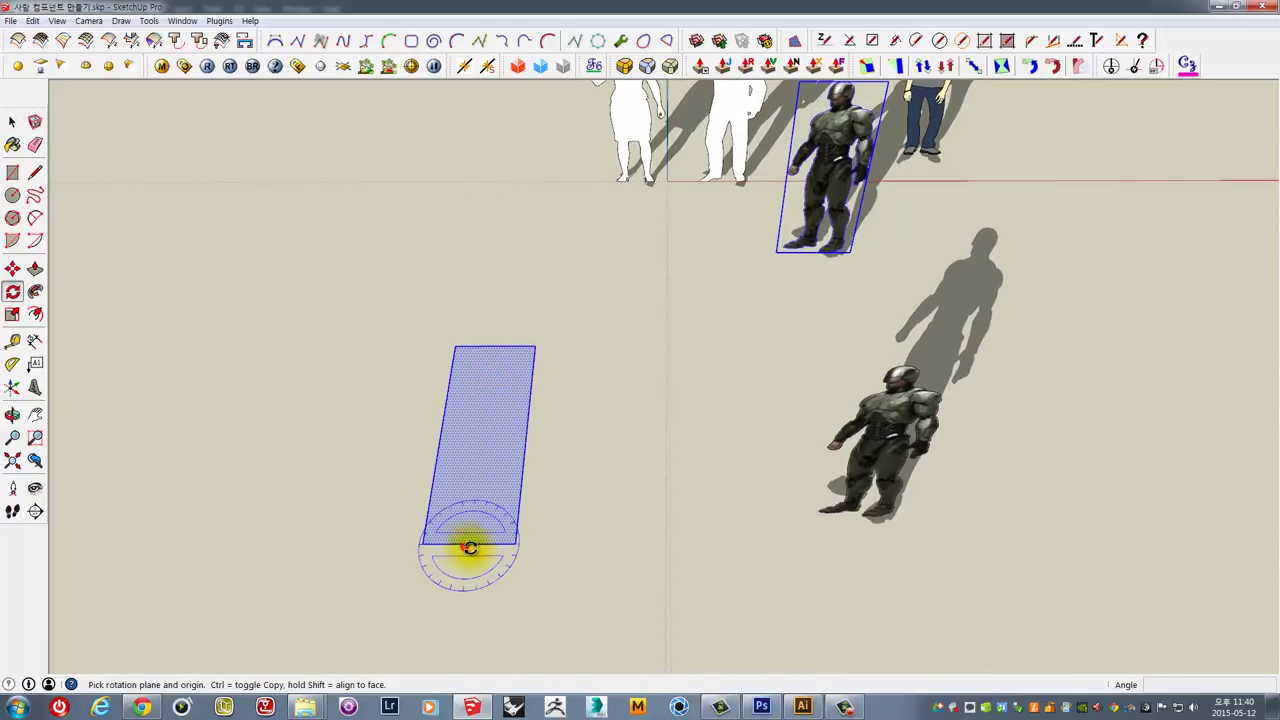
{"action": "mouse_move", "coordinate": [553, 552]}
{"action": "middle_mouse_down"}
{"action": "mouse_move", "coordinate": [389, 514]}
{"action": "mouse_move", "coordinate": [551, 285]}
{"action": "middle_mouse_up"}
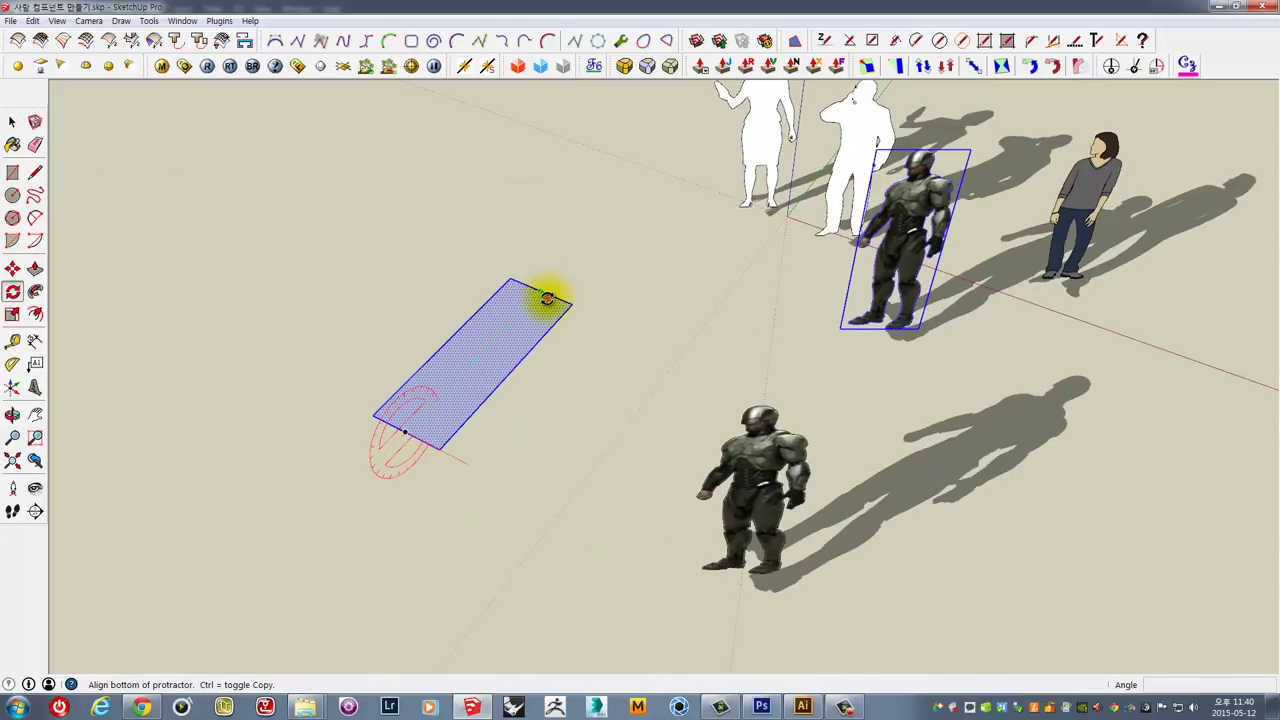
{"action": "left_click", "coordinate": [547, 298]}
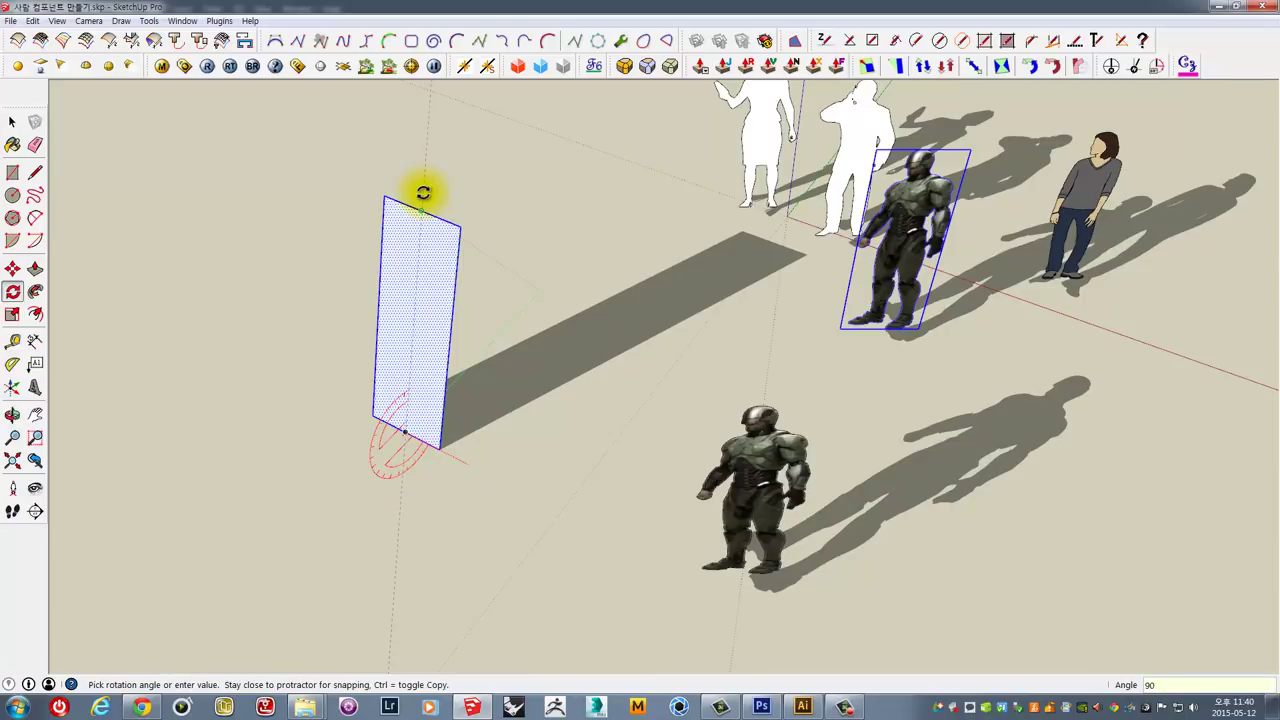
{"action": "left_click", "coordinate": [423, 193]}
{"action": "mouse_move", "coordinate": [420, 317]}
{"action": "middle_mouse_down"}
{"action": "mouse_move", "coordinate": [566, 171]}
{"action": "mouse_move", "coordinate": [519, 290]}
{"action": "mouse_move", "coordinate": [529, 208]}
{"action": "middle_mouse_up"}
Reverse the panel's faces so the white front points outward.
{"action": "key", "text": "space"}
{"action": "right_click", "coordinate": [527, 188]}
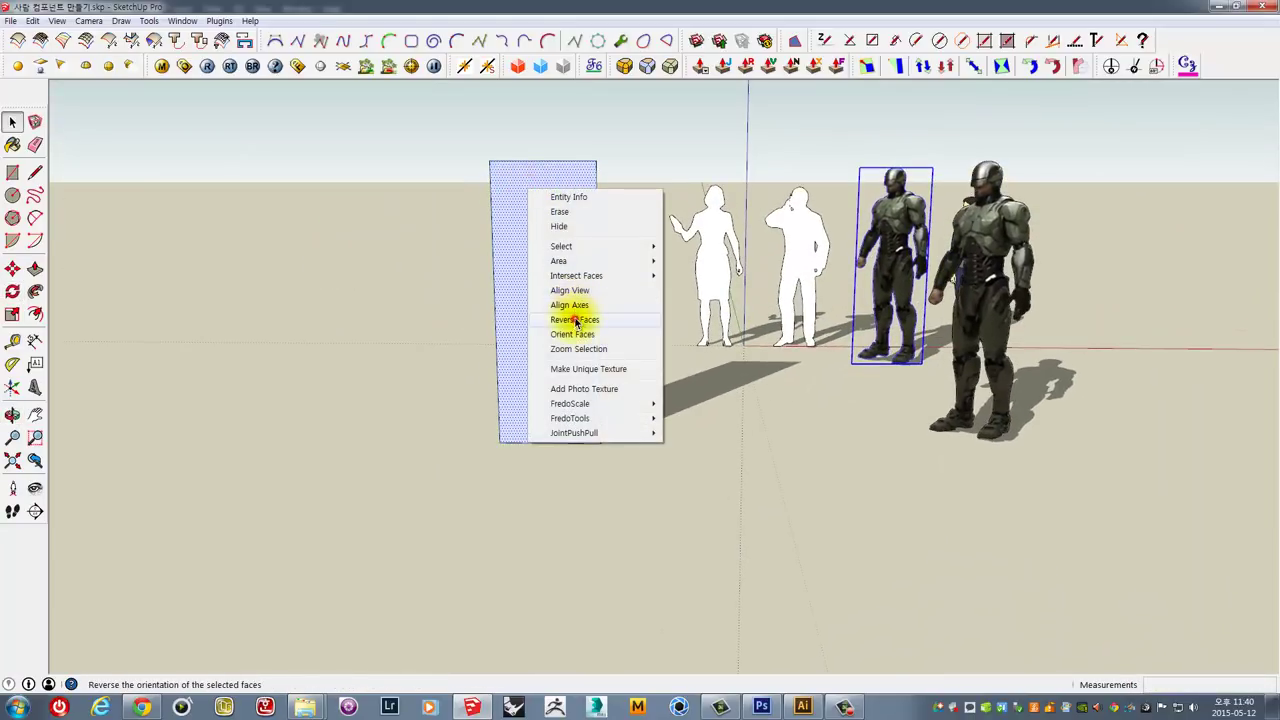
{"action": "left_click", "coordinate": [575, 320]}
Paint the upright 733 × 2000 panel with the robot image Material1 from the Materials browser.
{"action": "left_click", "coordinate": [182, 20]}
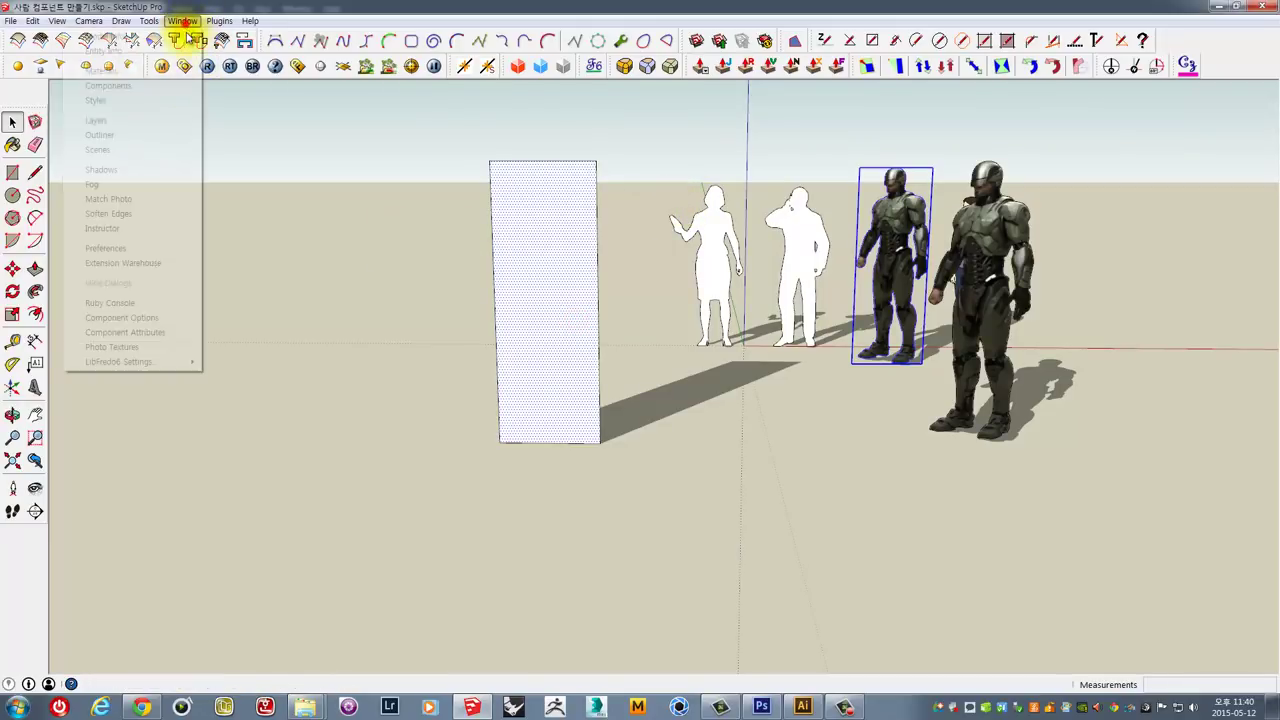
{"action": "left_click", "coordinate": [101, 70]}
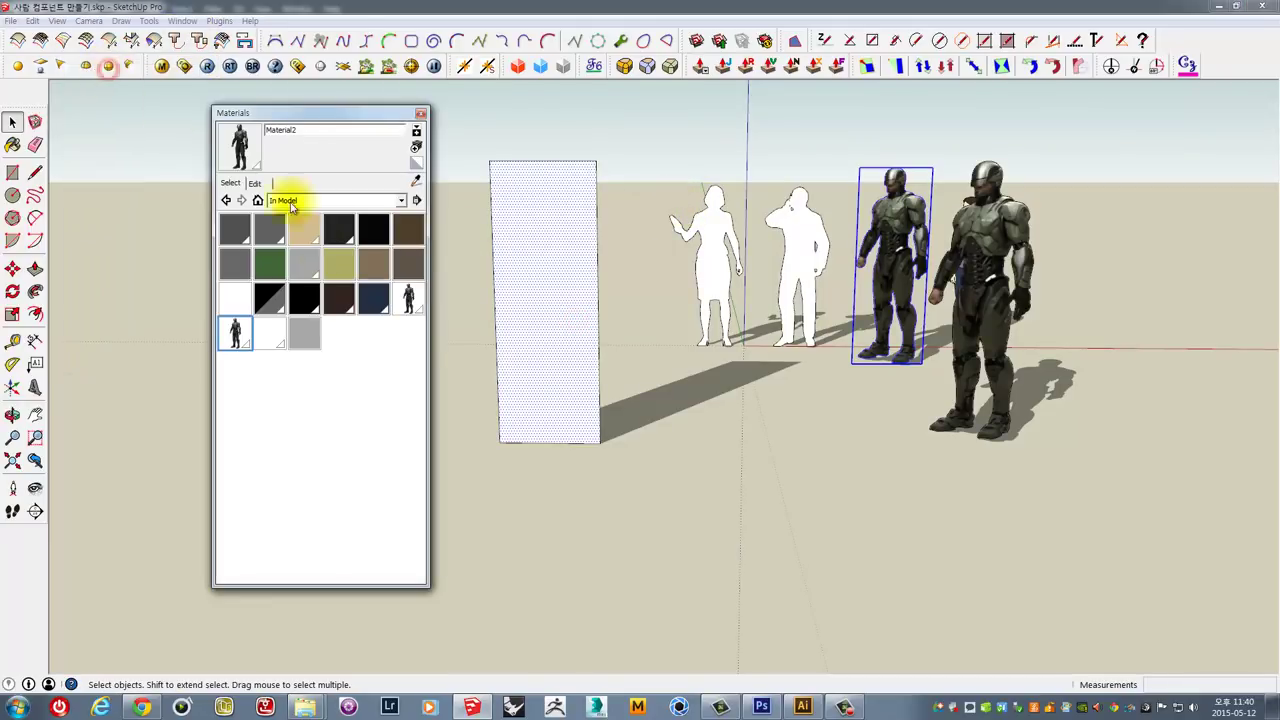
{"action": "left_click", "coordinate": [407, 300]}
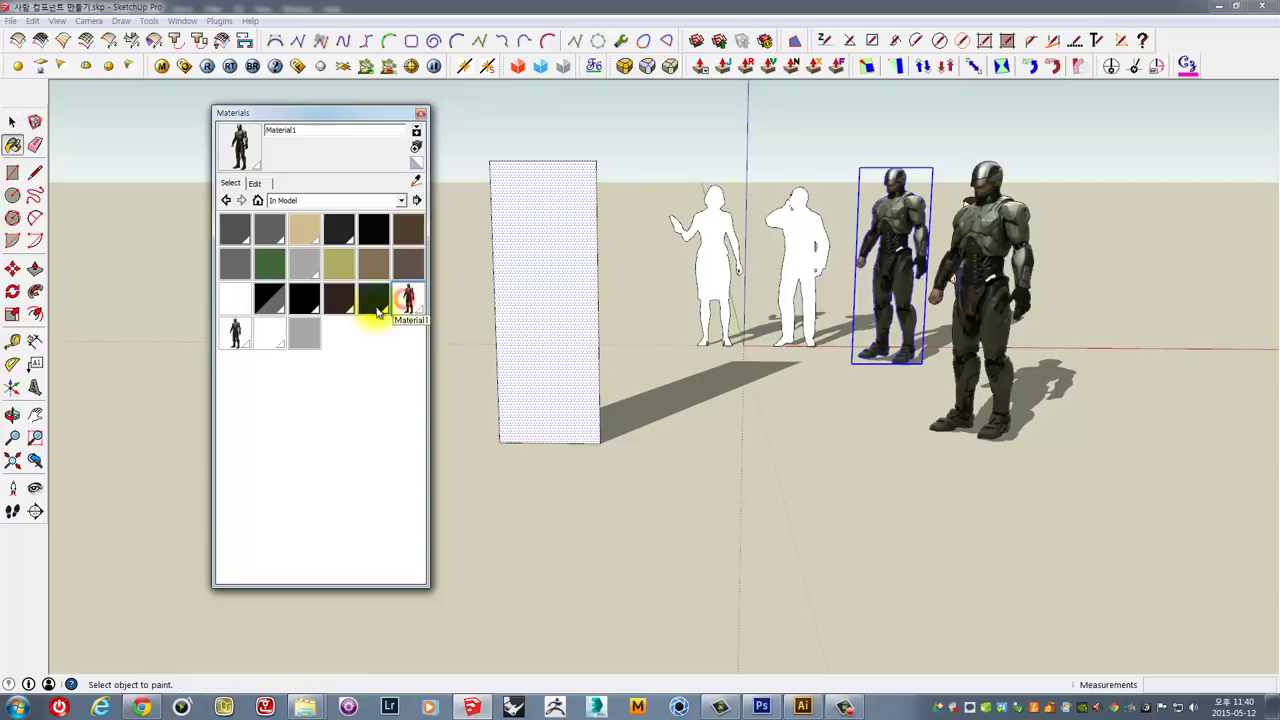
{"action": "left_click_drag", "start_coordinate": [351, 124], "coordinate": [251, 122]}
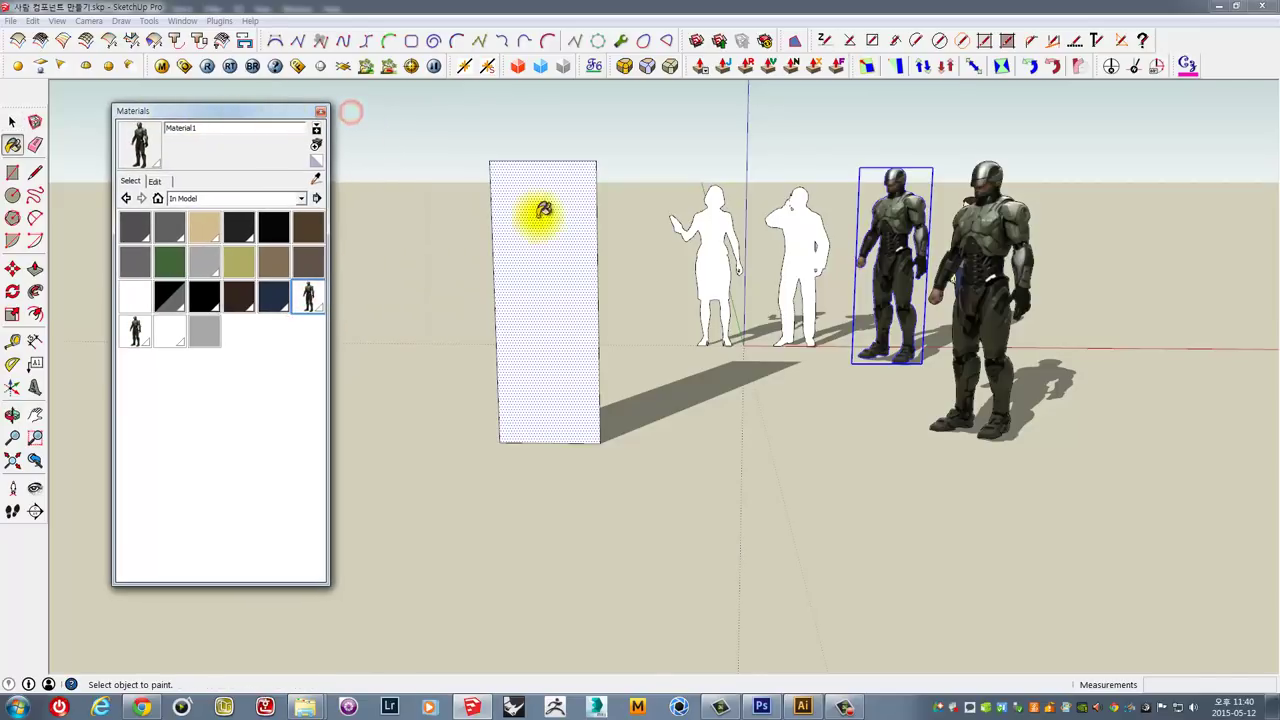
{"action": "left_click", "coordinate": [556, 230]}
{"action": "middle_click_drag", "start_coordinate": [595, 255], "coordinate": [560, 260]}
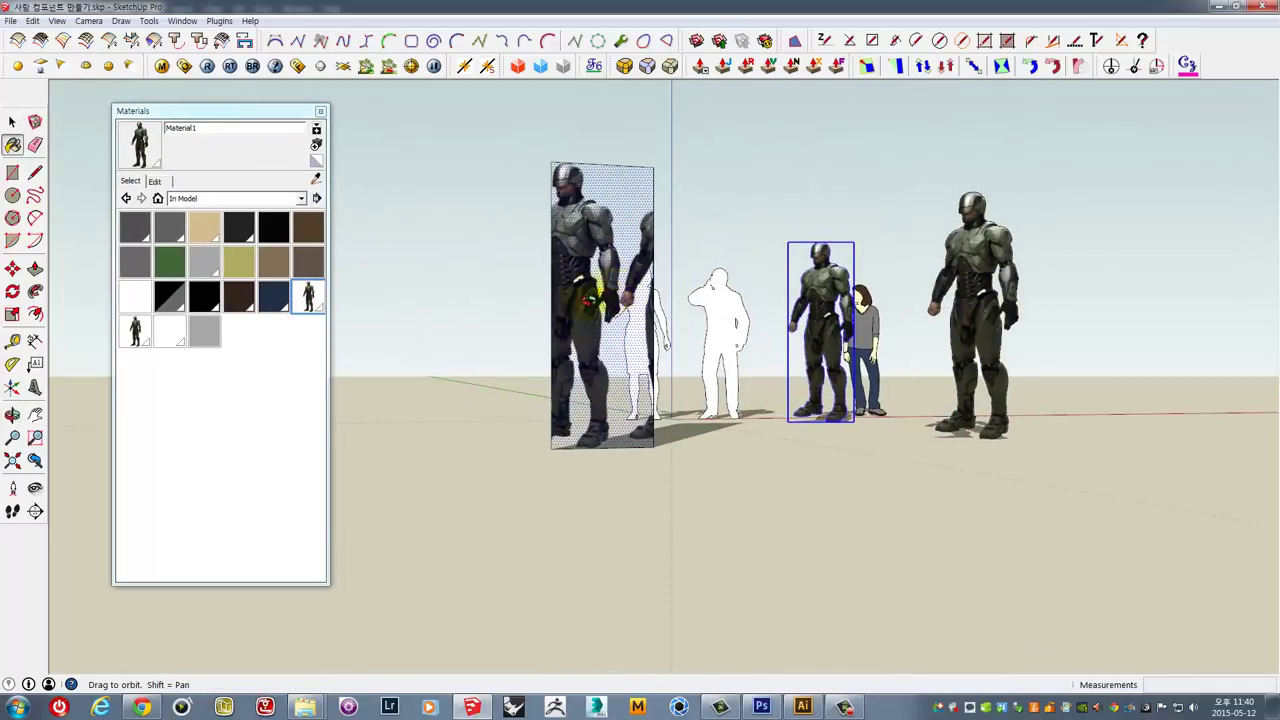
{"action": "scroll", "coordinate": [595, 310], "scroll_direction": "up", "scroll_amount": 3}
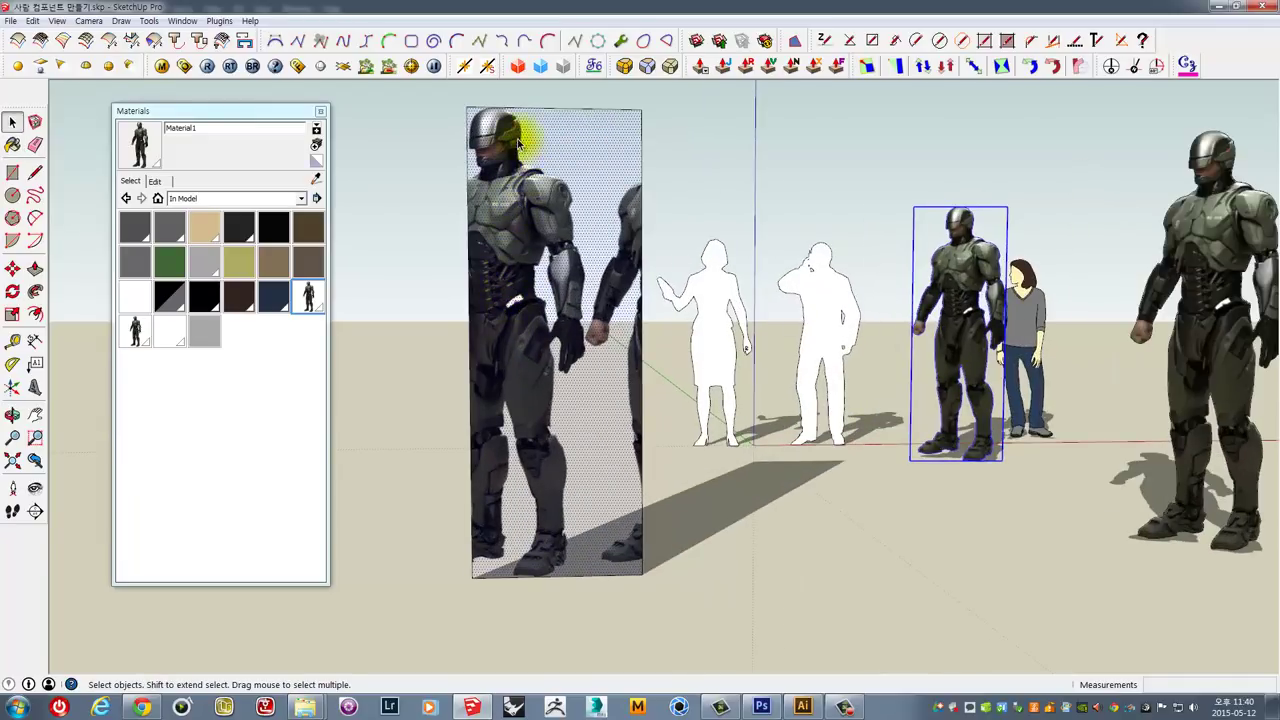
{"action": "mouse_move", "coordinate": [597, 215]}
{"action": "middle_mouse_down"}
{"action": "mouse_move", "coordinate": [700, 200]}
{"action": "mouse_move", "coordinate": [686, 207]}
{"action": "middle_mouse_up"}
{"action": "mouse_move", "coordinate": [666, 135]}
{"action": "middle_mouse_down"}
{"action": "mouse_move", "coordinate": [691, 171]}
{"action": "mouse_move", "coordinate": [681, 236]}
{"action": "middle_mouse_up"}
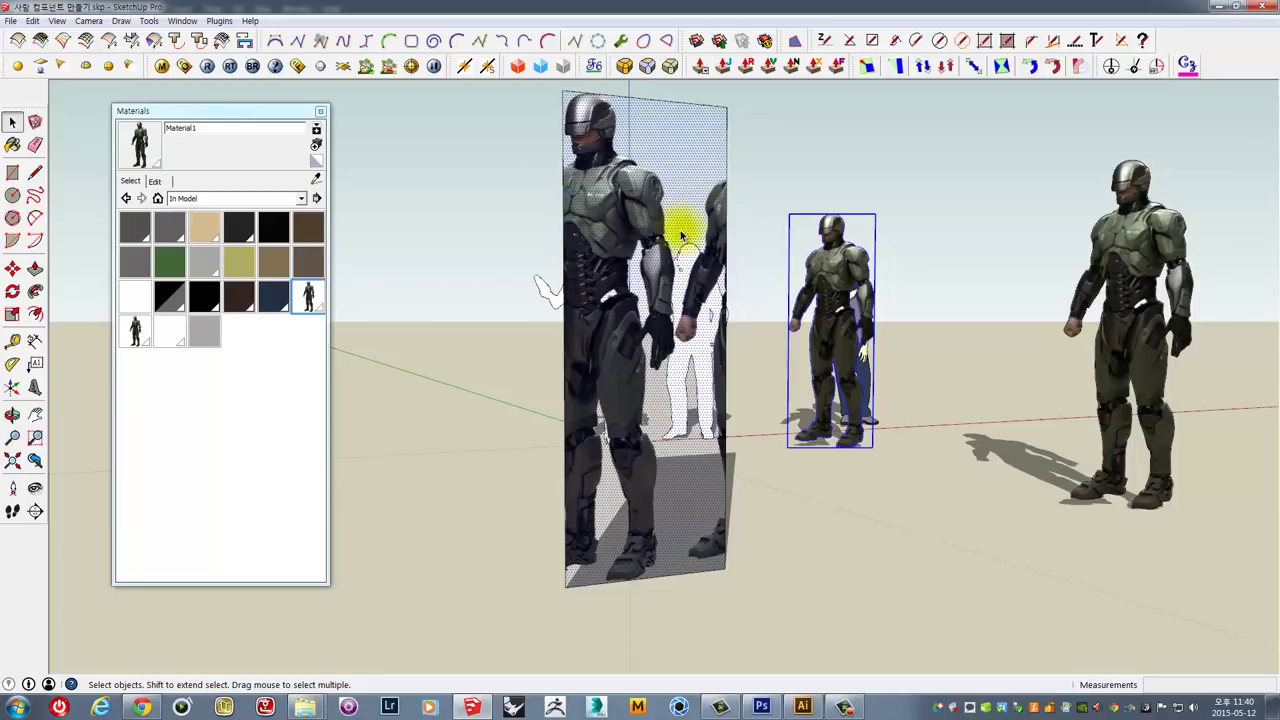
{"action": "mouse_move", "coordinate": [666, 290]}
{"action": "middle_mouse_down"}
{"action": "mouse_move", "coordinate": [634, 400]}
{"action": "mouse_move", "coordinate": [606, 366]}
{"action": "mouse_move", "coordinate": [674, 391]}
{"action": "mouse_move", "coordinate": [620, 386]}
{"action": "mouse_move", "coordinate": [634, 334]}
{"action": "mouse_move", "coordinate": [596, 457]}
{"action": "middle_mouse_up"}
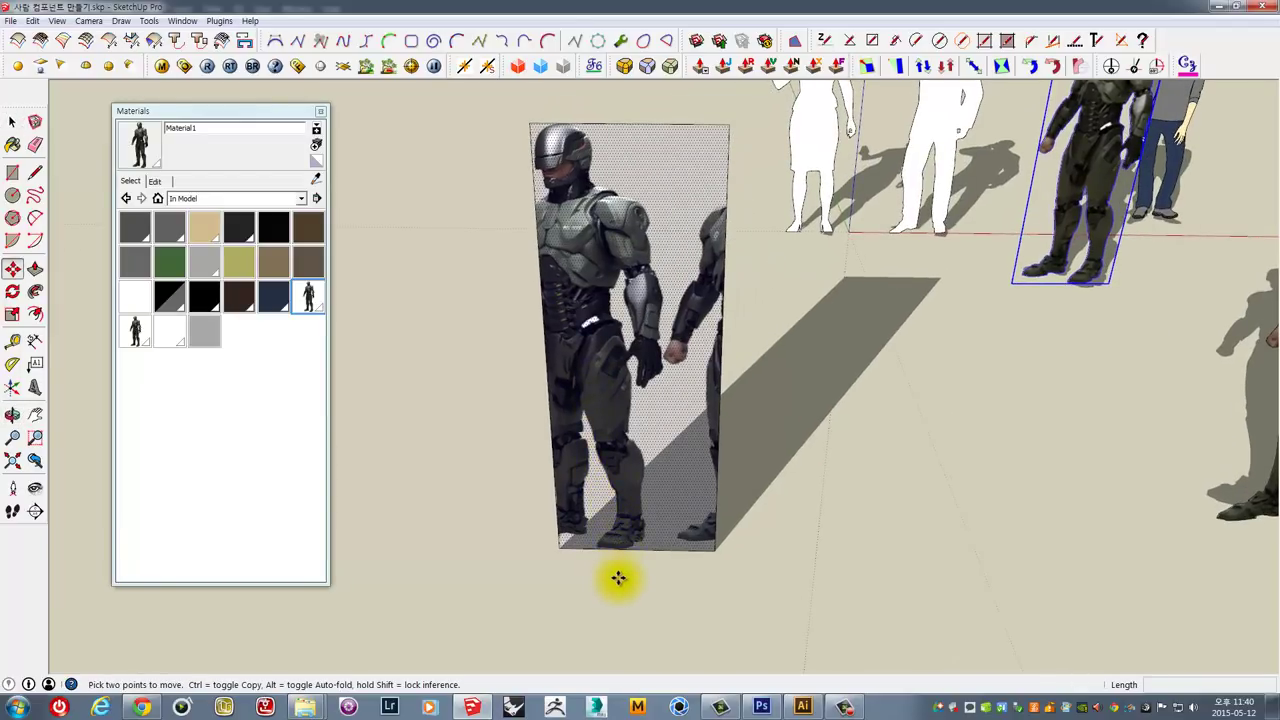
Slide the robot panel slightly left and finish the move.
{"action": "mouse_move", "coordinate": [611, 593]}
{"action": "left_mouse_down"}
{"action": "mouse_move", "coordinate": [623, 591]}
{"action": "mouse_move", "coordinate": [557, 597]}
{"action": "left_mouse_up"}
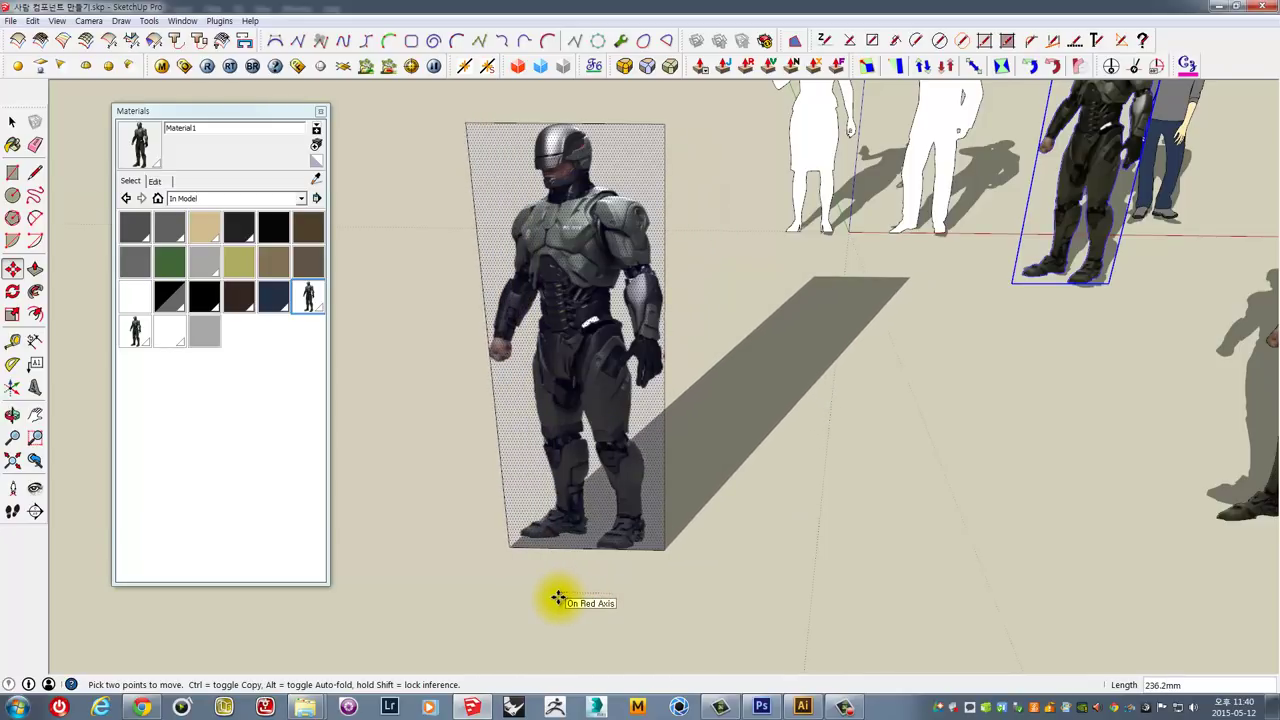
{"action": "key", "text": "space"}
{"action": "mouse_move", "coordinate": [844, 307]}
{"action": "middle_mouse_down"}
{"action": "mouse_move", "coordinate": [833, 461]}
{"action": "mouse_move", "coordinate": [791, 380]}
{"action": "mouse_move", "coordinate": [667, 480]}
{"action": "middle_mouse_up"}
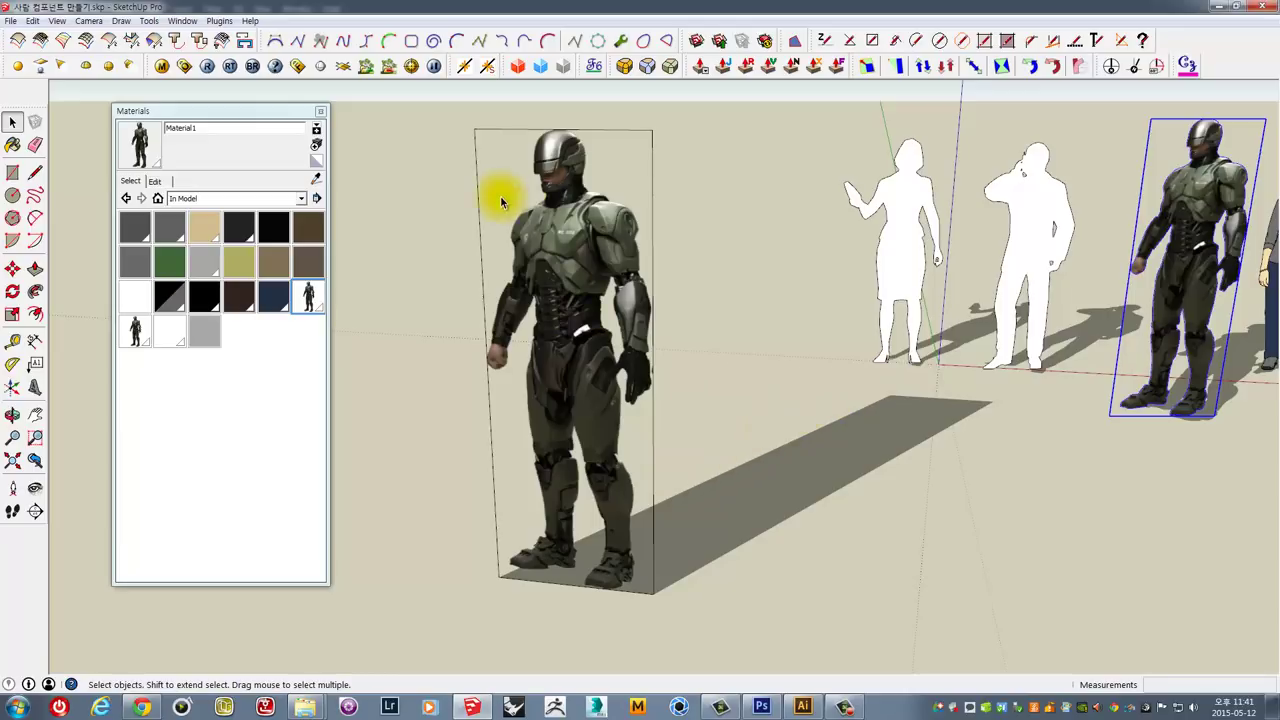
Inspect the robot panel beside the scale people from eye height and other angles.
{"action": "scroll", "coordinate": [798, 404], "scroll_direction": "down", "scroll_amount": 1}
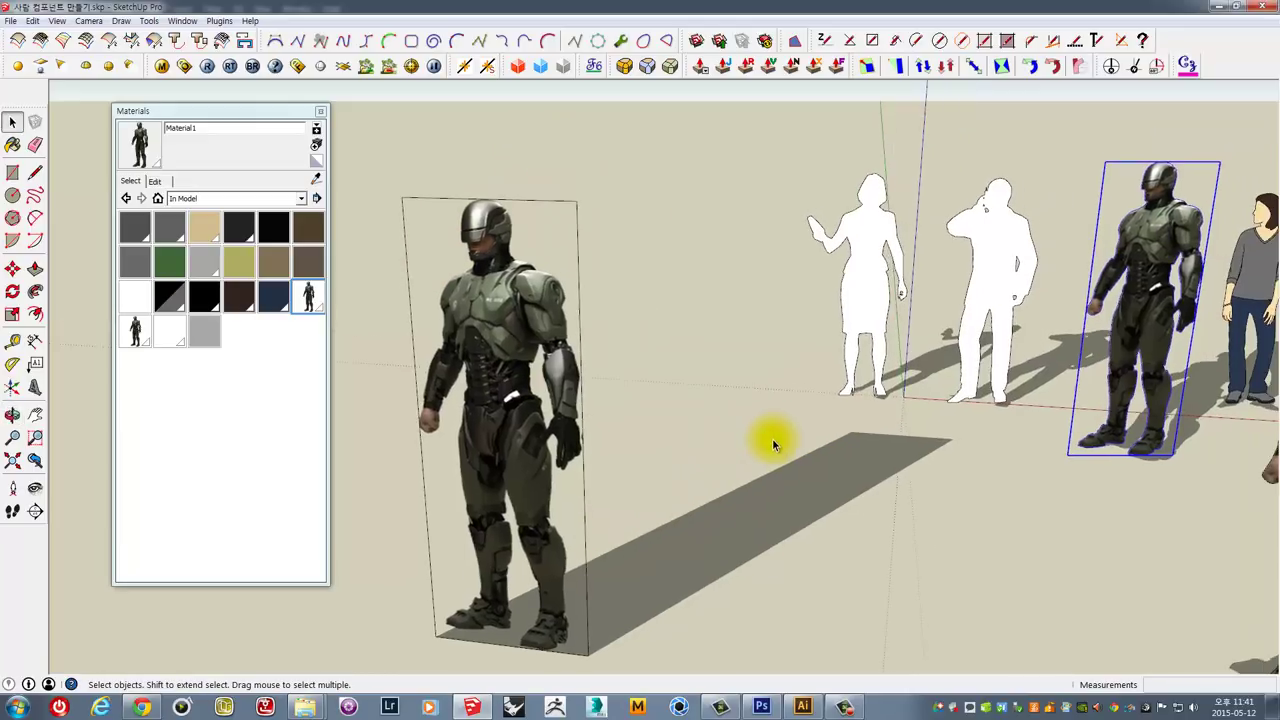
{"action": "scroll", "coordinate": [766, 437], "scroll_direction": "down", "scroll_amount": 3}
{"action": "mouse_move", "coordinate": [903, 426]}
{"action": "middle_mouse_down"}
{"action": "mouse_move", "coordinate": [846, 429]}
{"action": "mouse_move", "coordinate": [988, 352]}
{"action": "mouse_move", "coordinate": [1062, 337]}
{"action": "mouse_move", "coordinate": [1043, 329]}
{"action": "mouse_move", "coordinate": [900, 394]}
{"action": "mouse_move", "coordinate": [840, 443]}
{"action": "mouse_move", "coordinate": [903, 514]}
{"action": "middle_mouse_up"}
{"action": "scroll", "coordinate": [971, 486], "scroll_direction": "up", "scroll_amount": 2}
{"action": "scroll", "coordinate": [868, 495], "scroll_direction": "up", "scroll_amount": 2}
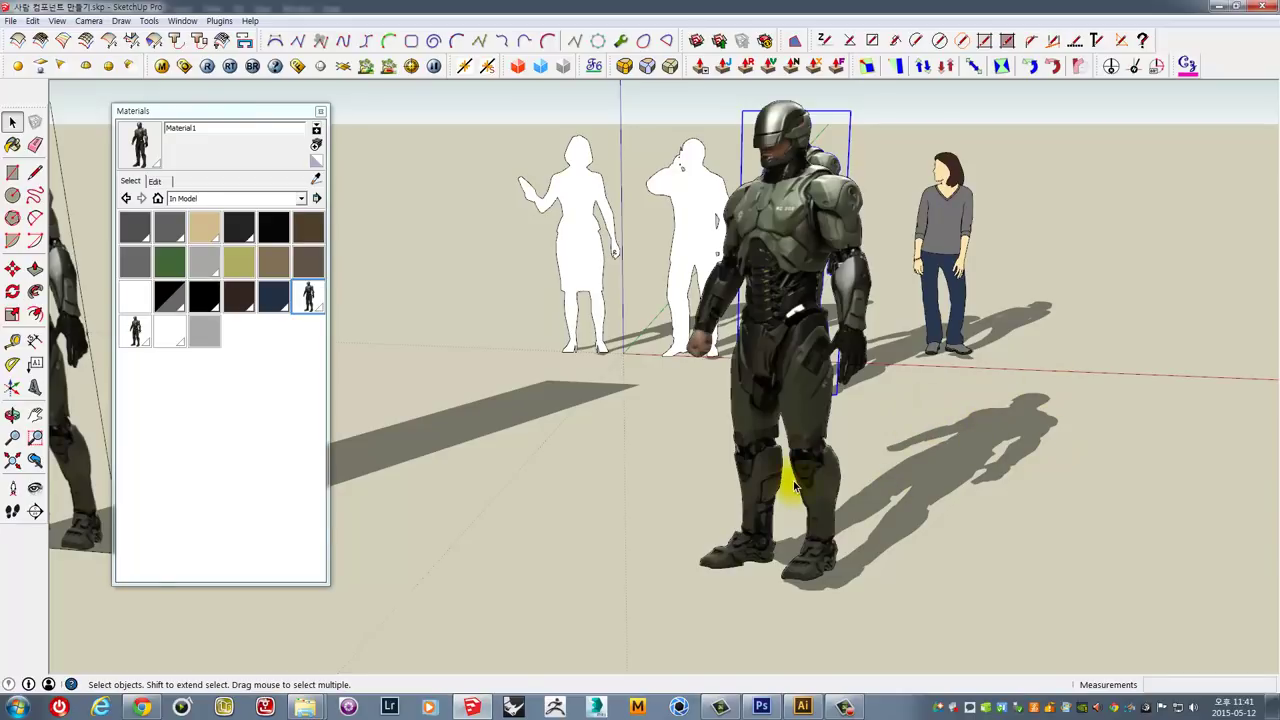
{"action": "scroll", "coordinate": [730, 470], "scroll_direction": "down", "scroll_amount": 3}
{"action": "mouse_move", "coordinate": [663, 451]}
{"action": "middle_mouse_down"}
{"action": "mouse_move", "coordinate": [894, 486]}
{"action": "mouse_move", "coordinate": [1062, 485]}
{"action": "mouse_move", "coordinate": [1057, 471]}
{"action": "mouse_move", "coordinate": [823, 409]}
{"action": "mouse_move", "coordinate": [784, 407]}
{"action": "mouse_move", "coordinate": [649, 449]}
{"action": "mouse_move", "coordinate": [654, 420]}
{"action": "mouse_move", "coordinate": [570, 383]}
{"action": "mouse_move", "coordinate": [737, 377]}
{"action": "mouse_move", "coordinate": [737, 317]}
{"action": "mouse_move", "coordinate": [689, 380]}
{"action": "mouse_move", "coordinate": [660, 360]}
{"action": "middle_mouse_up"}
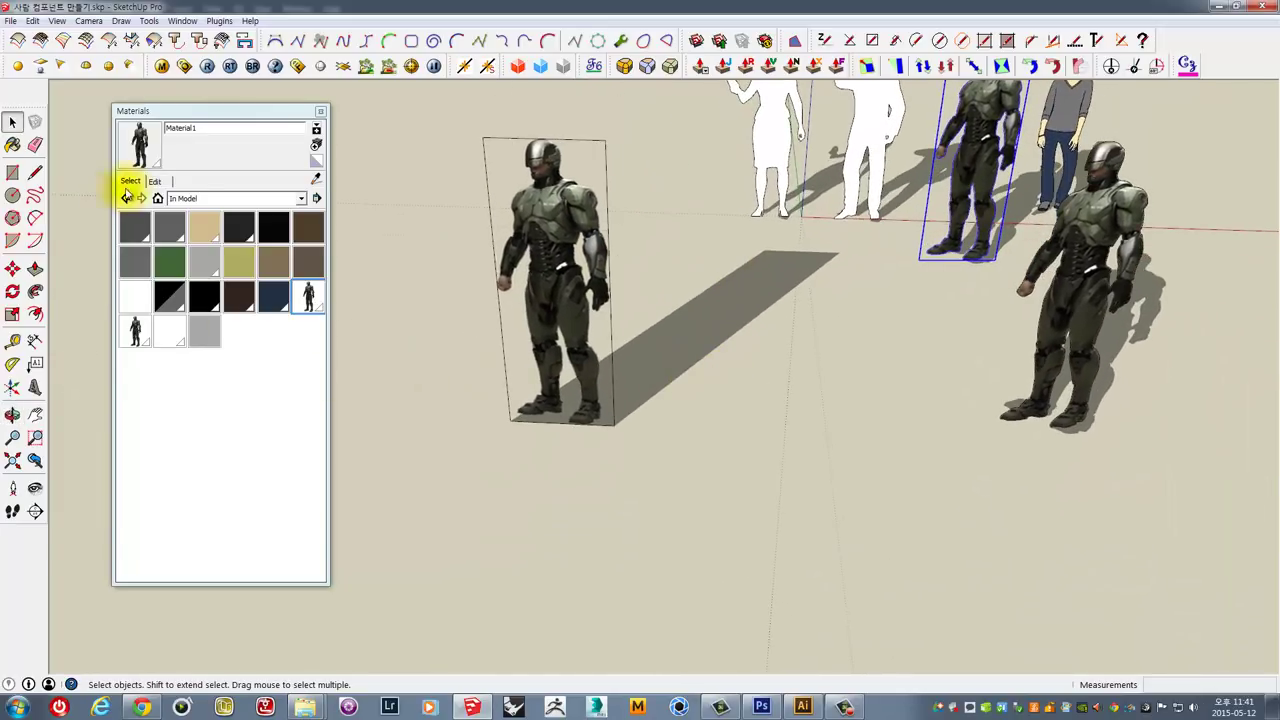
Show the Fencing materials collection and draw a new upright rectangular panel.
{"action": "left_click", "coordinate": [188, 199]}
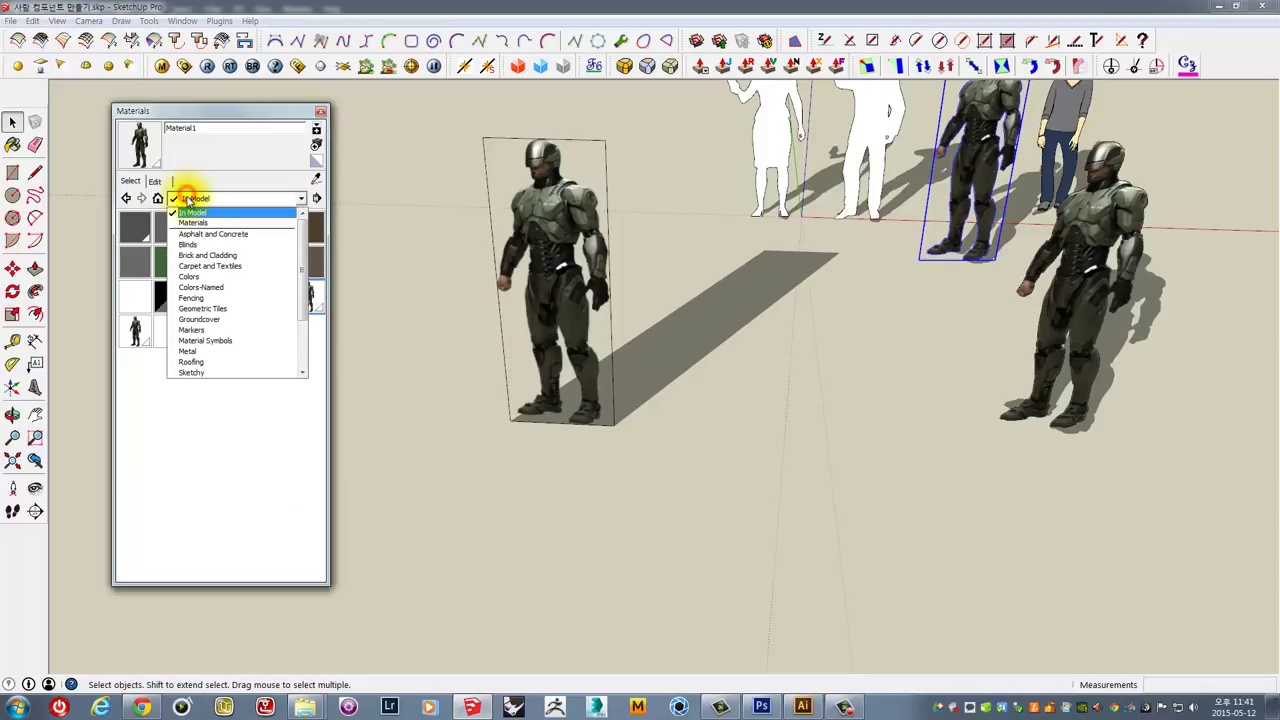
{"action": "left_click", "coordinate": [188, 299]}
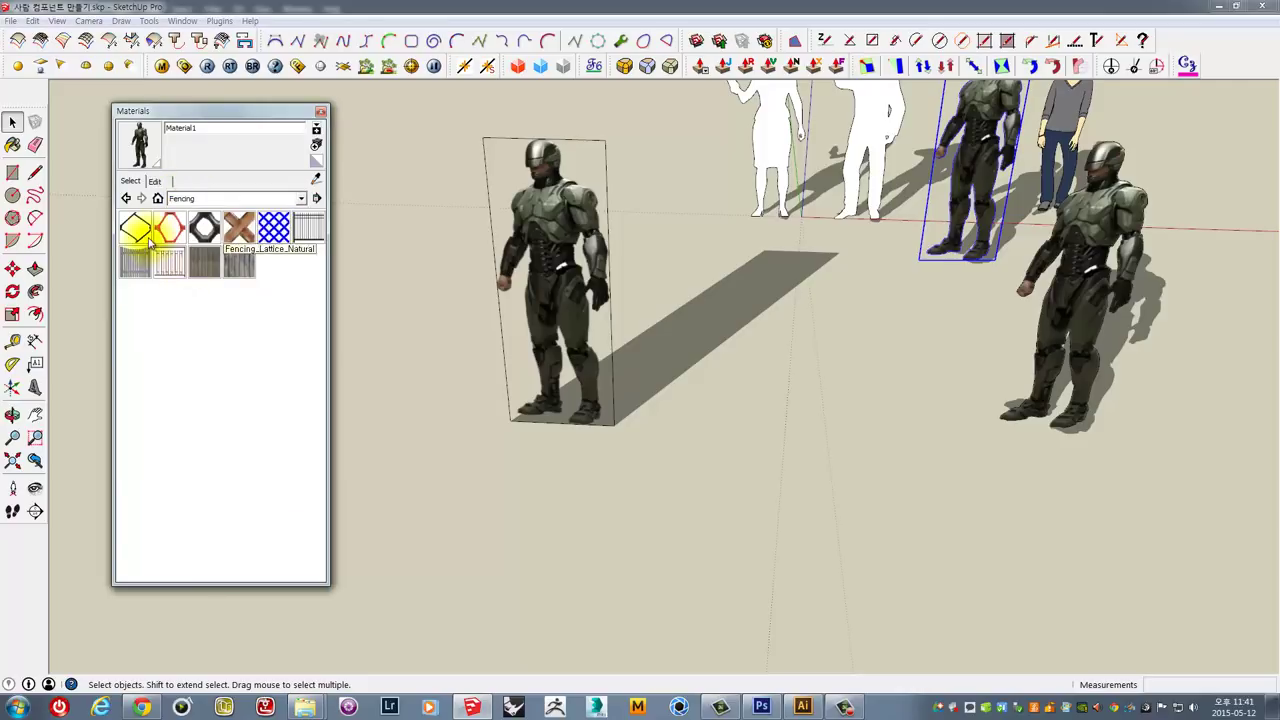
{"action": "left_click", "coordinate": [12, 172]}
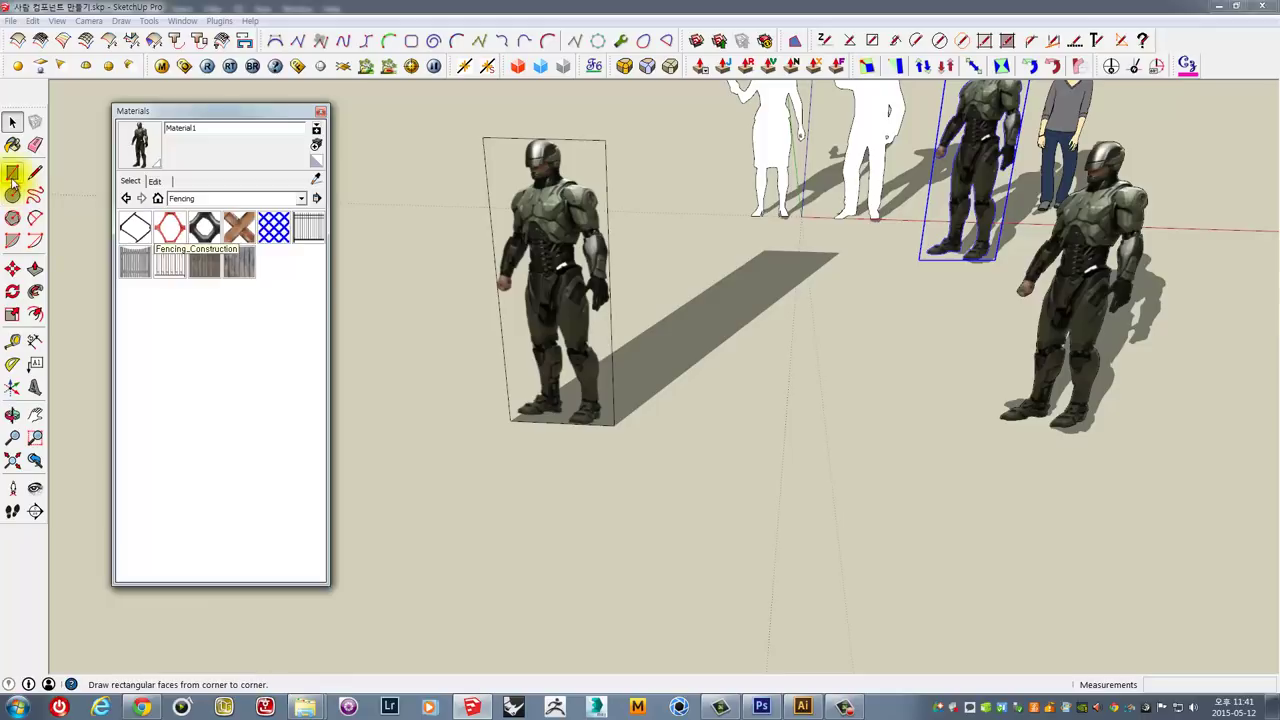
{"action": "left_click", "coordinate": [658, 461]}
{"action": "key", "text": "Escape"}
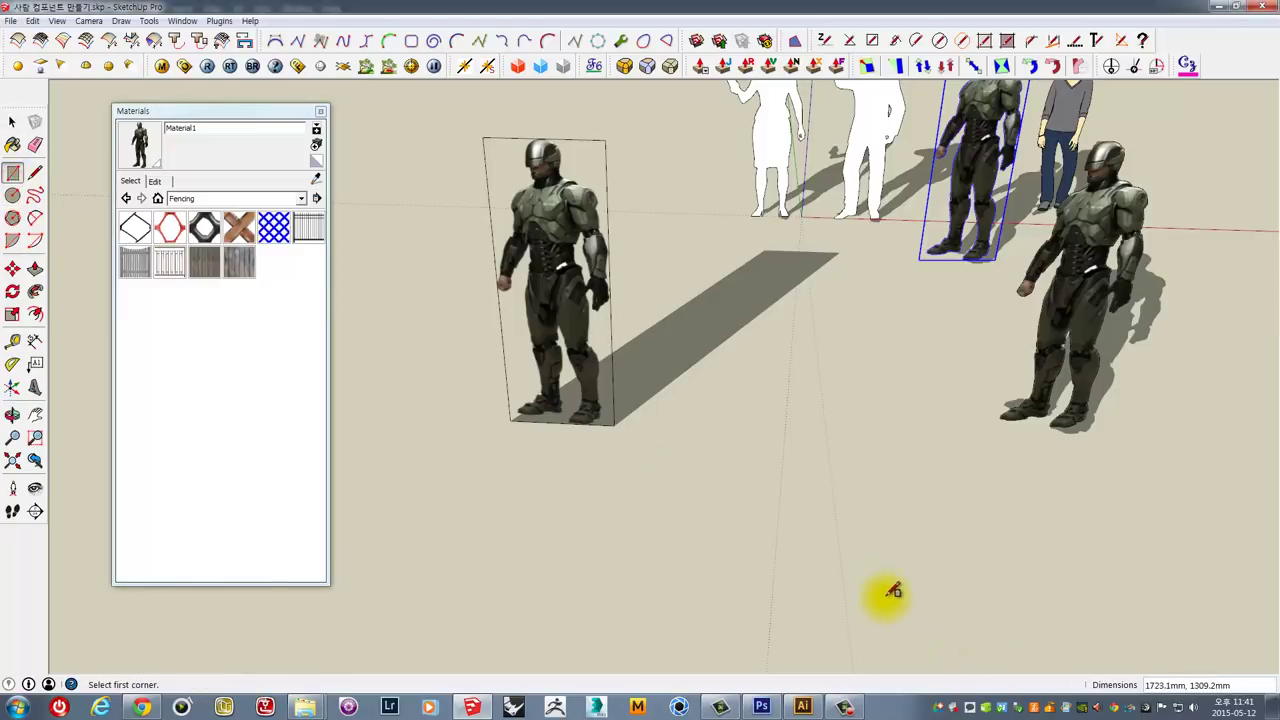
{"action": "mouse_move", "coordinate": [886, 594]}
{"action": "middle_mouse_down"}
{"action": "mouse_move", "coordinate": [1006, 589]}
{"action": "mouse_move", "coordinate": [903, 400]}
{"action": "mouse_move", "coordinate": [748, 284]}
{"action": "middle_mouse_up"}
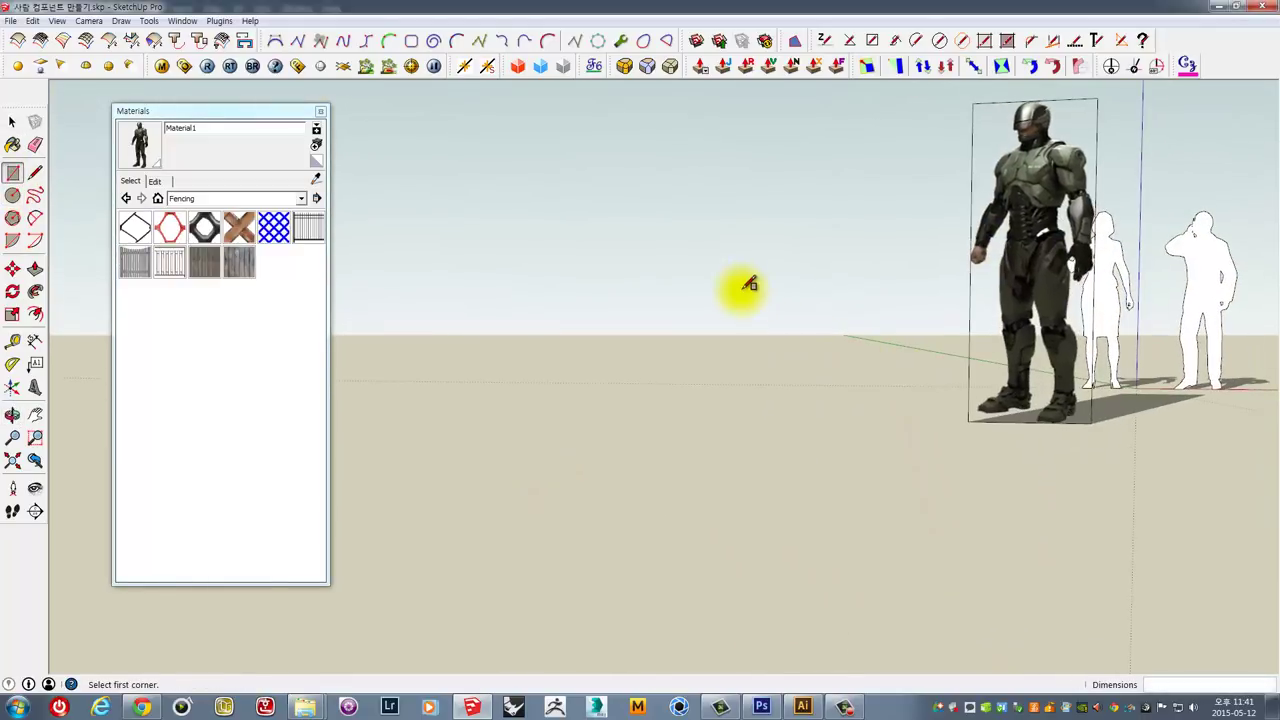
{"action": "left_click", "coordinate": [608, 222]}
{"action": "left_click", "coordinate": [931, 418]}
{"action": "mouse_move", "coordinate": [931, 418]}
{"action": "middle_mouse_down"}
{"action": "mouse_move", "coordinate": [765, 477]}
{"action": "mouse_move", "coordinate": [786, 400]}
{"action": "middle_mouse_up"}
Try Fencing_Construction and Fencing_Mesh_Blue, then paint the panel with Fencing_Metal_Straight.
{"action": "left_click", "coordinate": [170, 228]}
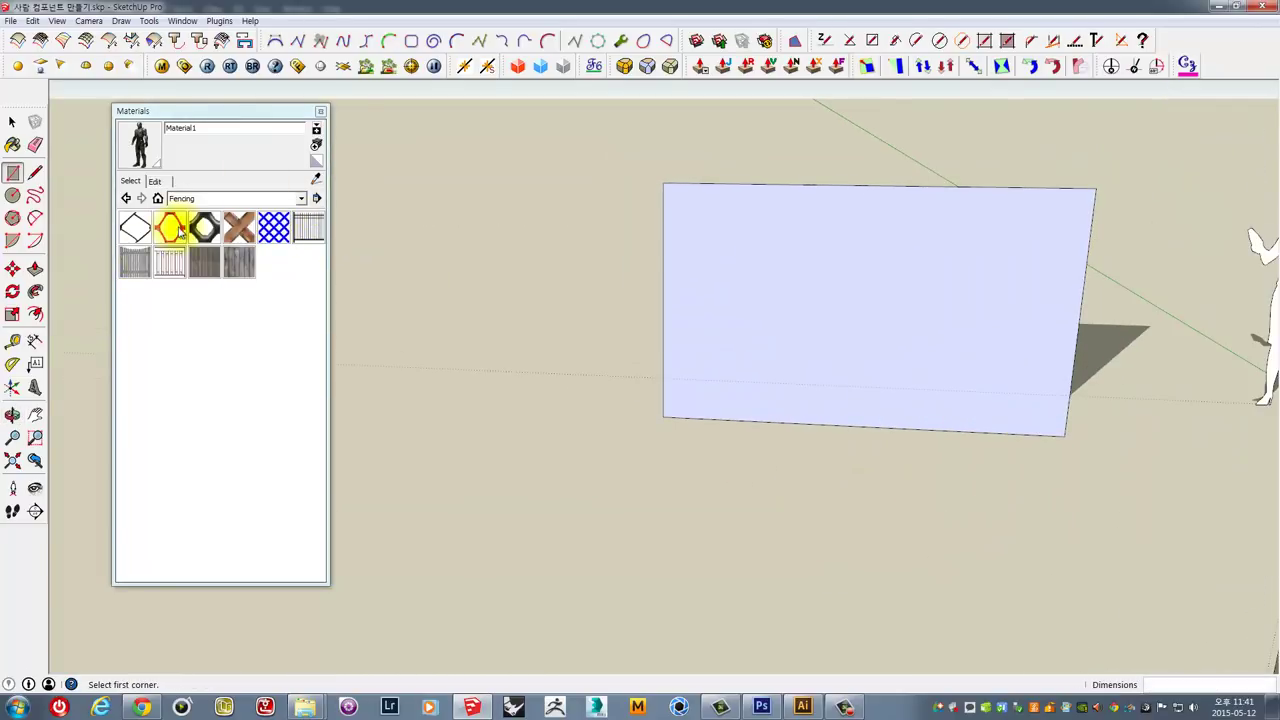
{"action": "left_click", "coordinate": [746, 285]}
{"action": "mouse_move", "coordinate": [723, 326]}
{"action": "middle_mouse_down"}
{"action": "mouse_move", "coordinate": [737, 300]}
{"action": "mouse_move", "coordinate": [714, 371]}
{"action": "mouse_move", "coordinate": [796, 372]}
{"action": "mouse_move", "coordinate": [709, 433]}
{"action": "middle_mouse_up"}
{"action": "left_click", "coordinate": [273, 228]}
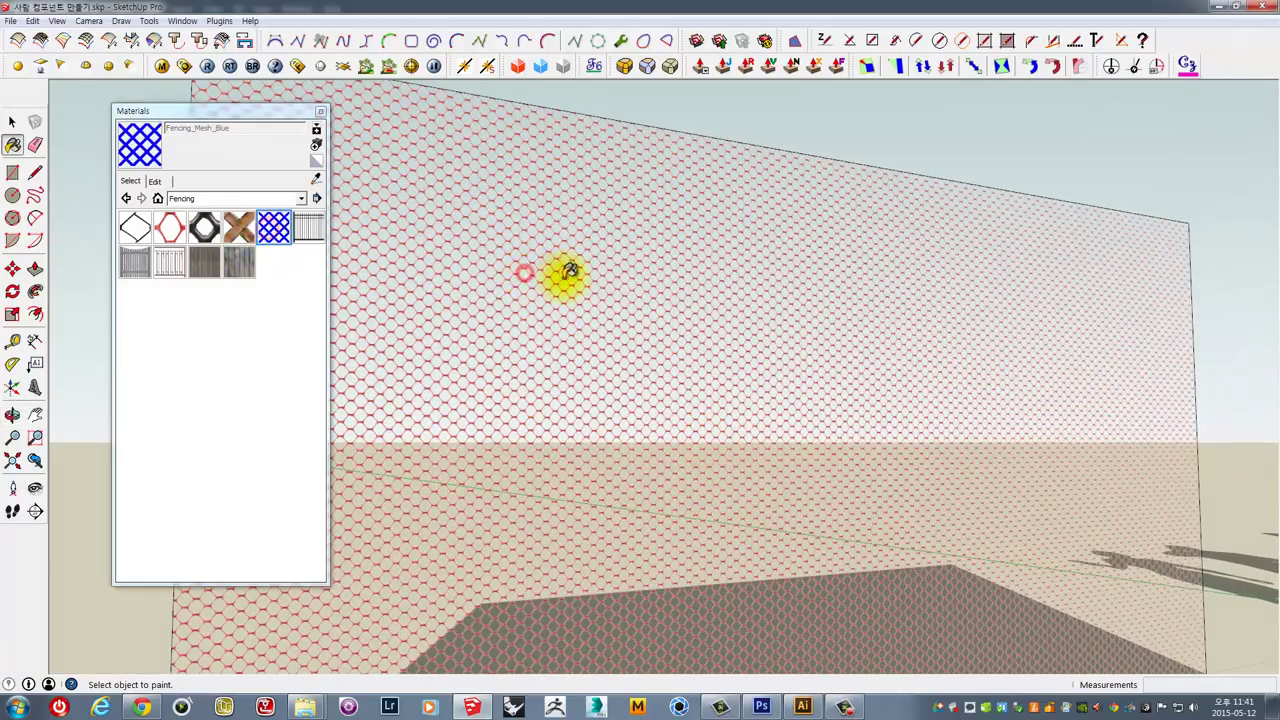
{"action": "left_click", "coordinate": [580, 276]}
{"action": "mouse_move", "coordinate": [666, 291]}
{"action": "middle_mouse_down"}
{"action": "mouse_move", "coordinate": [555, 410]}
{"action": "mouse_move", "coordinate": [329, 229]}
{"action": "middle_mouse_up"}
{"action": "scroll", "coordinate": [555, 410], "scroll_direction": "down", "scroll_amount": 3}
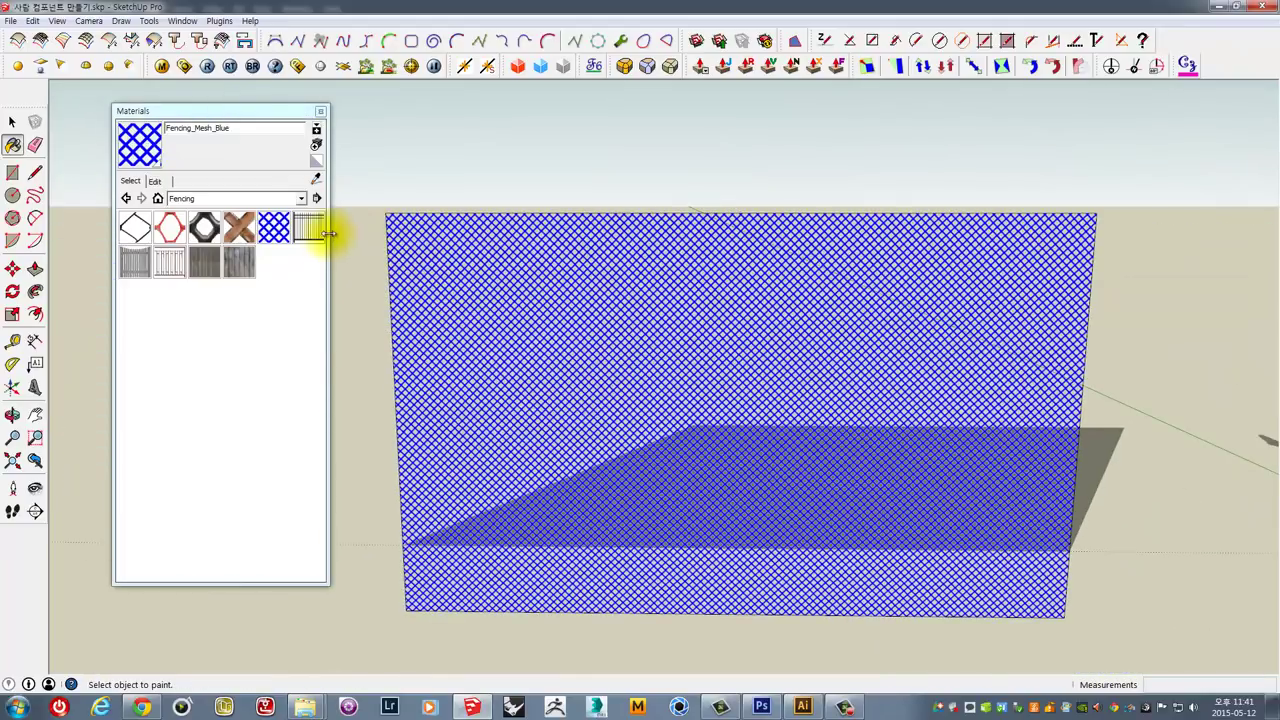
{"action": "left_click", "coordinate": [308, 228]}
{"action": "left_click", "coordinate": [688, 500]}
{"action": "mouse_move", "coordinate": [708, 434]}
{"action": "middle_mouse_down"}
{"action": "mouse_move", "coordinate": [894, 380]}
{"action": "mouse_move", "coordinate": [1006, 391]}
{"action": "mouse_move", "coordinate": [926, 443]}
{"action": "mouse_move", "coordinate": [607, 410]}
{"action": "middle_mouse_up"}
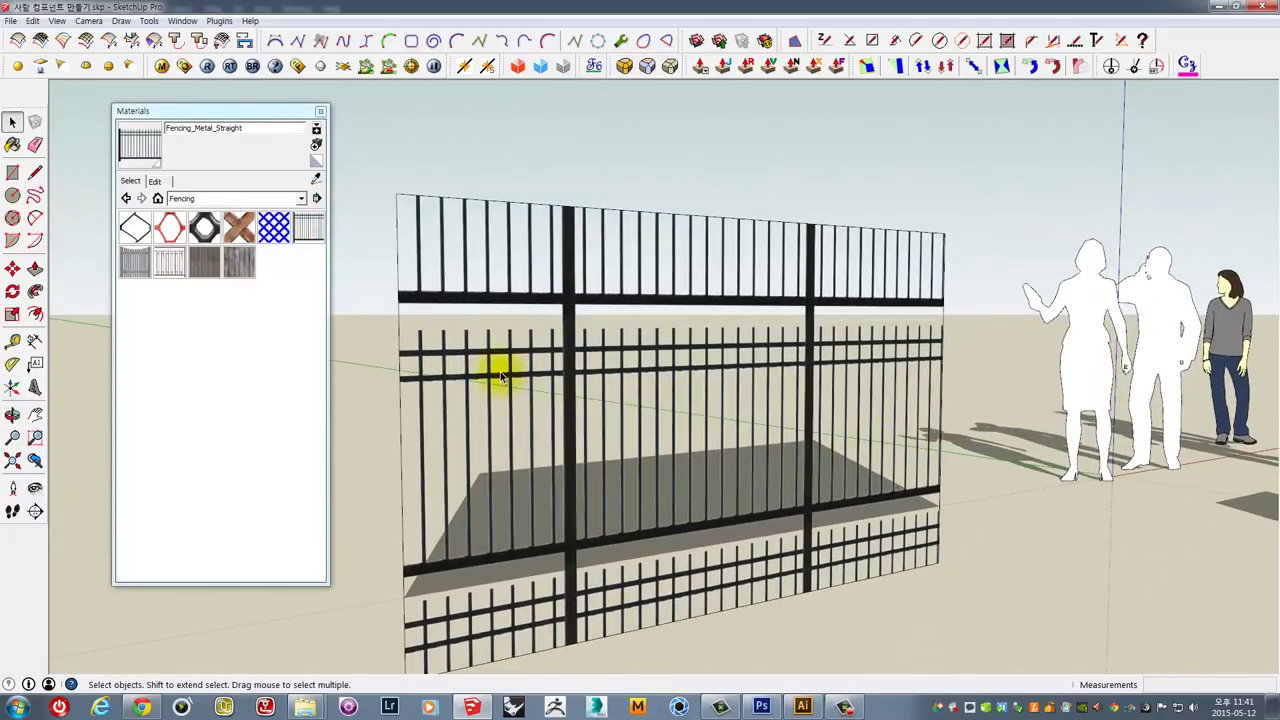
Raise the fence panel's bottom edge with Move to trim off the lower row of bars.
{"action": "scroll", "coordinate": [500, 360], "scroll_direction": "down", "scroll_amount": 2}
{"action": "scroll", "coordinate": [563, 351], "scroll_direction": "down", "scroll_amount": 2}
{"action": "scroll", "coordinate": [566, 355], "scroll_direction": "up", "scroll_amount": 1}
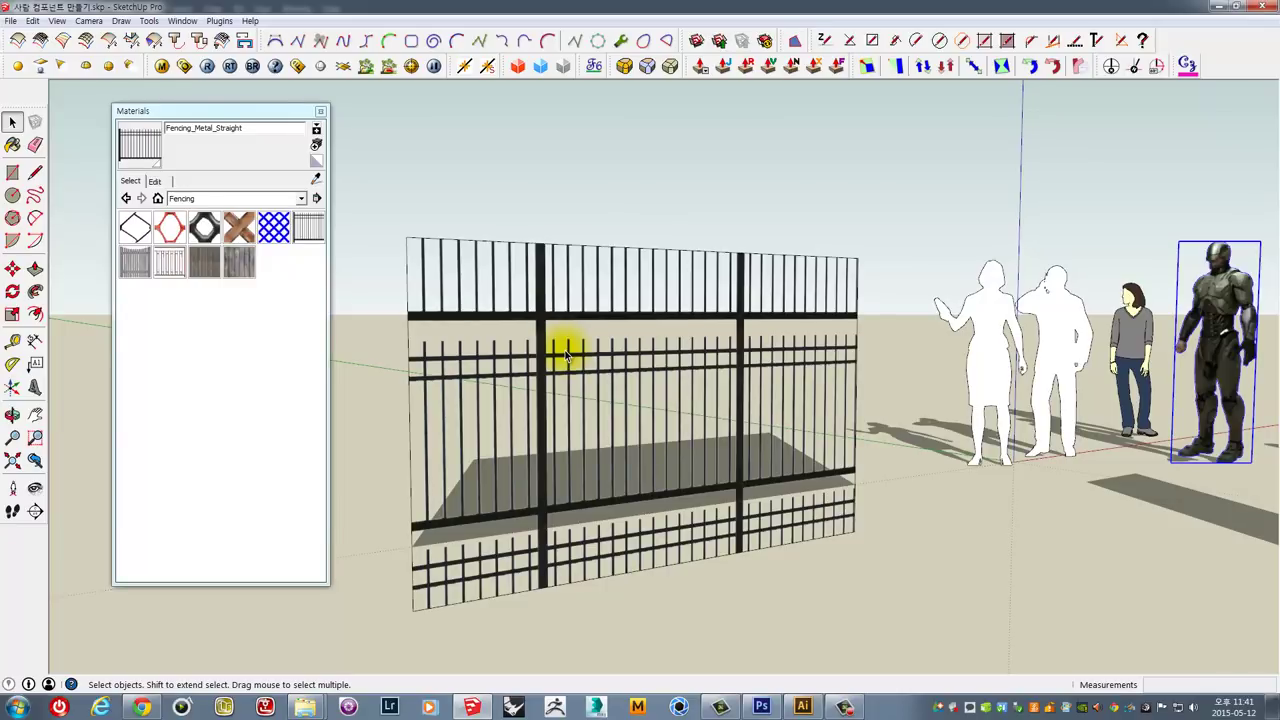
{"action": "mouse_move", "coordinate": [543, 458]}
{"action": "middle_mouse_down"}
{"action": "mouse_move", "coordinate": [543, 420]}
{"action": "mouse_move", "coordinate": [563, 410]}
{"action": "mouse_move", "coordinate": [566, 447]}
{"action": "mouse_move", "coordinate": [617, 535]}
{"action": "middle_mouse_up"}
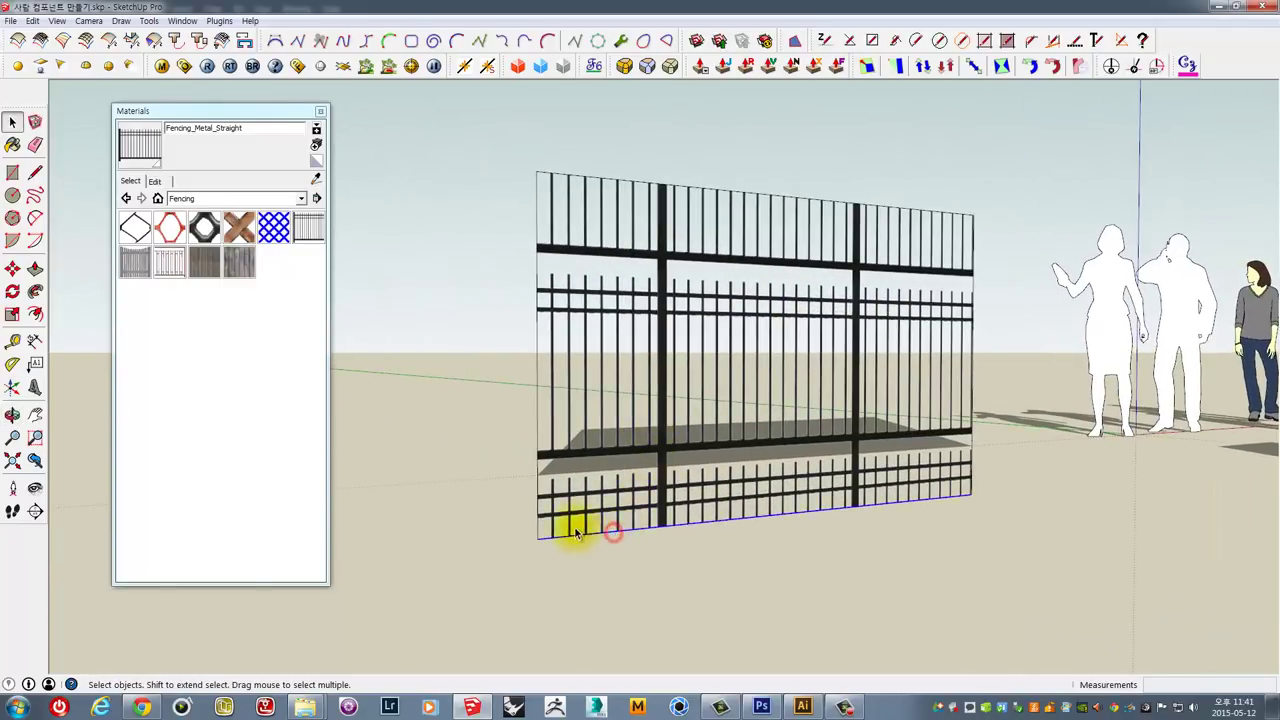
{"action": "scroll", "coordinate": [576, 533], "scroll_direction": "up", "scroll_amount": 1}
{"action": "key", "text": "m"}
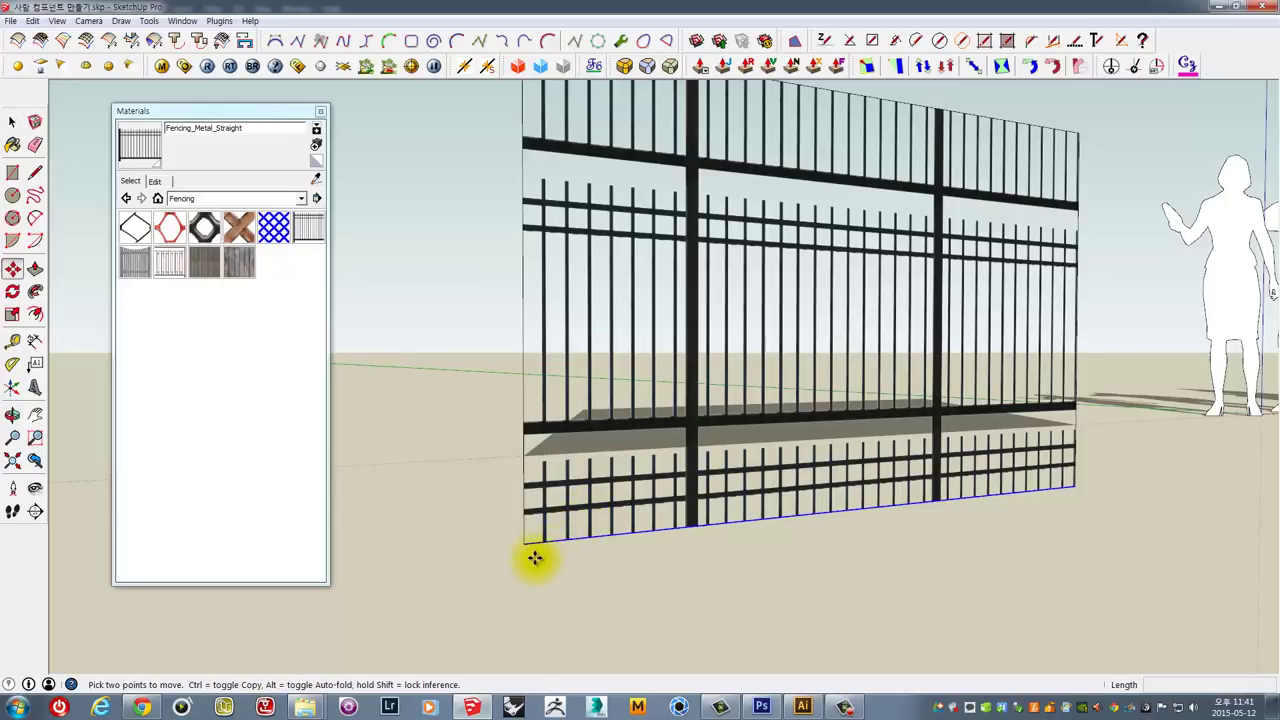
{"action": "left_click", "coordinate": [523, 540]}
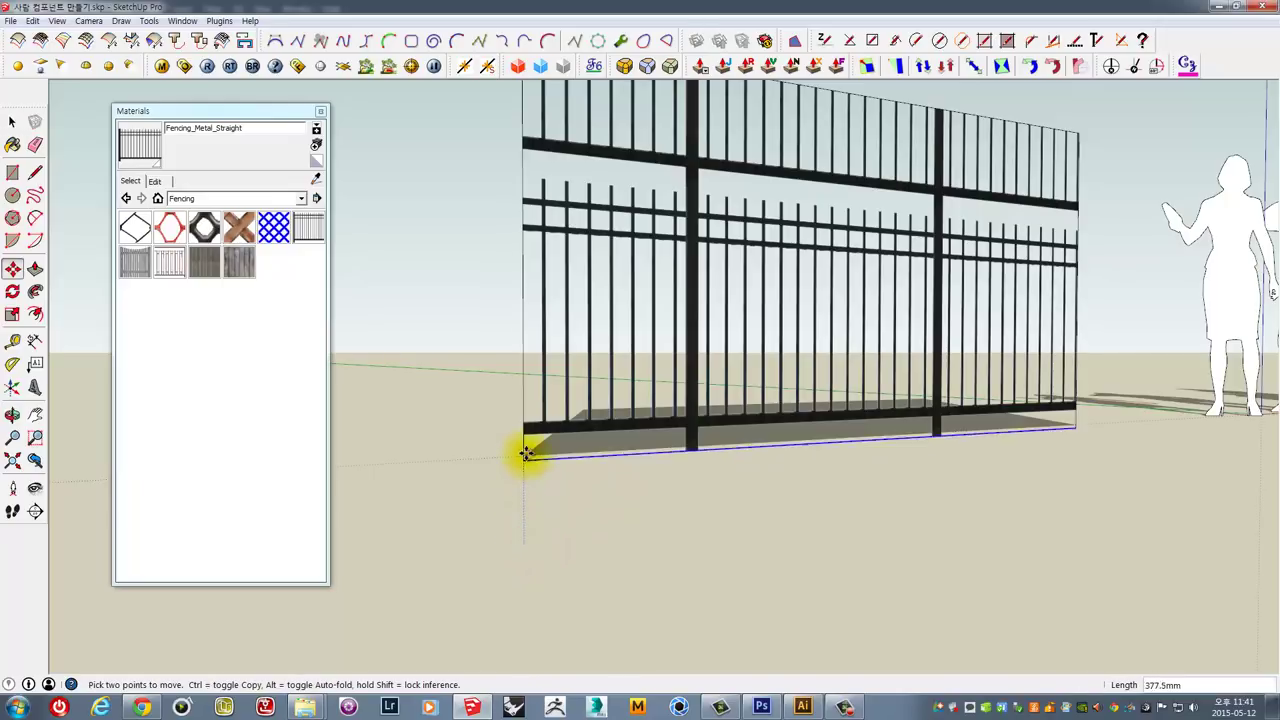
{"action": "left_click", "coordinate": [520, 455]}
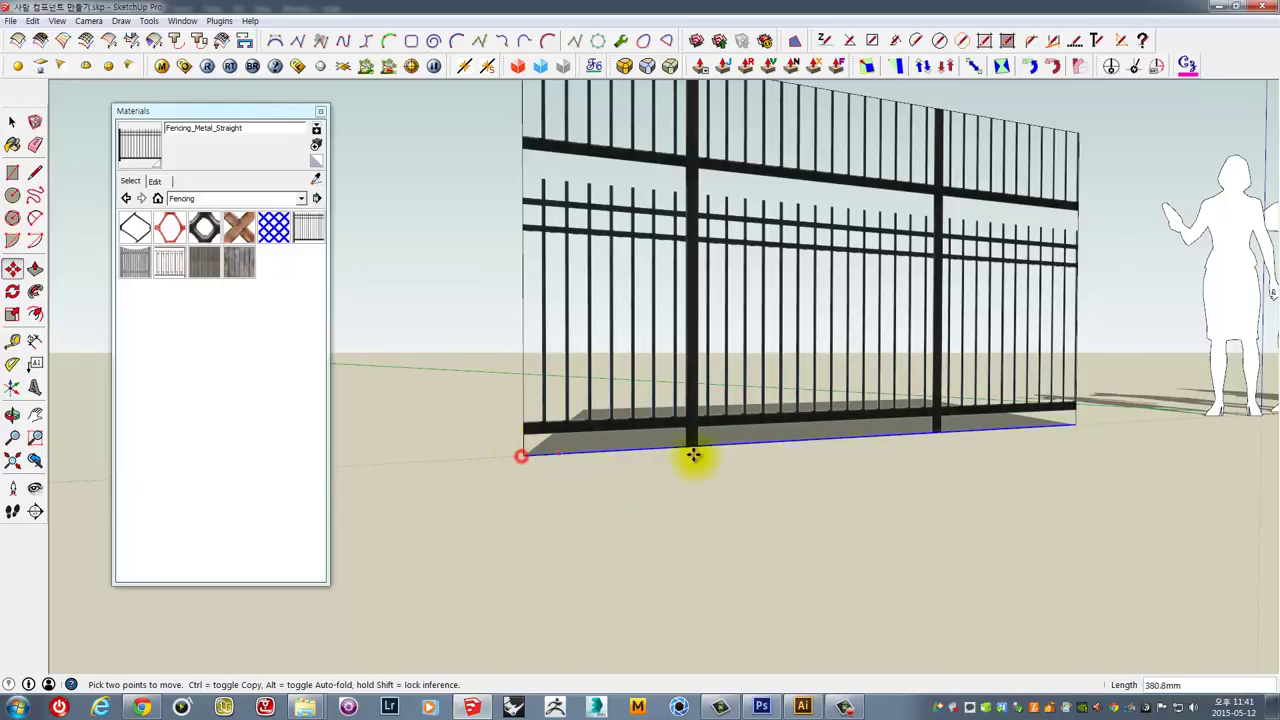
{"action": "key", "text": "space"}
Select the fence panel's top edge and lower it to crop the upper bars.
{"action": "mouse_move", "coordinate": [691, 457]}
{"action": "middle_mouse_down"}
{"action": "mouse_move", "coordinate": [743, 477]}
{"action": "mouse_move", "coordinate": [714, 443]}
{"action": "middle_mouse_up"}
{"action": "left_click_drag", "start_coordinate": [470, 145], "coordinate": [1100, 240]}
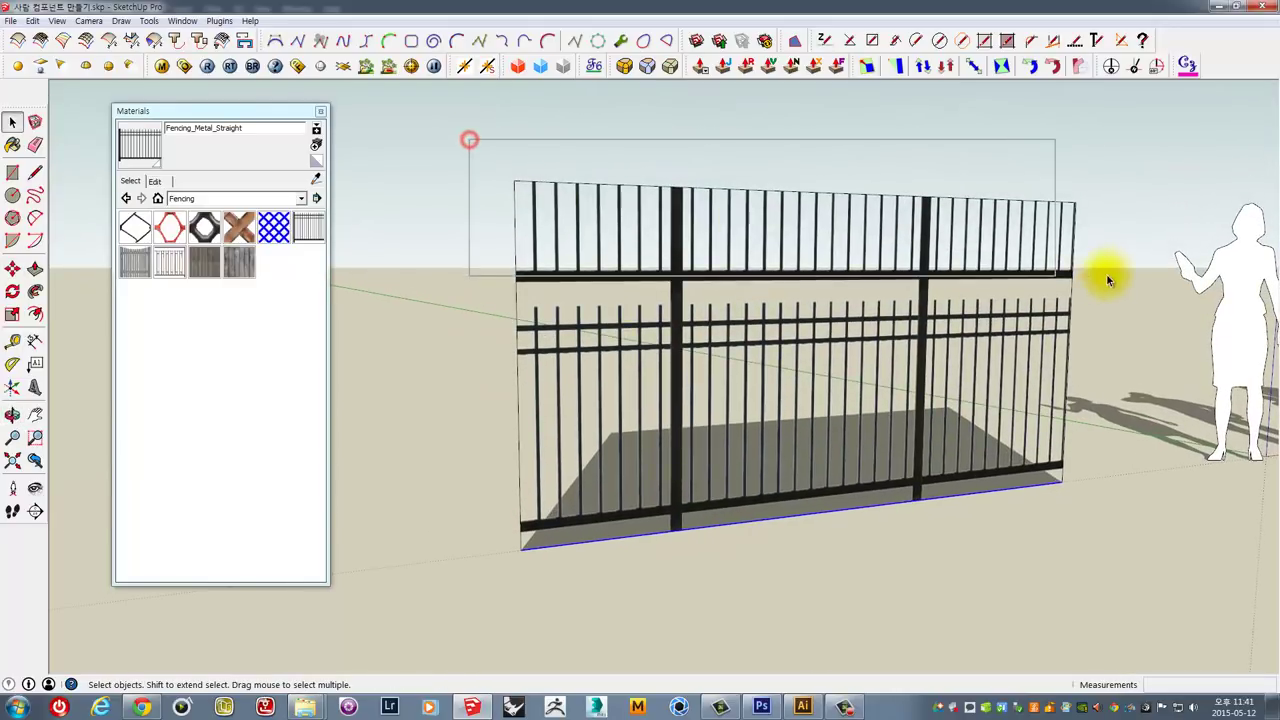
{"action": "left_click", "coordinate": [513, 181]}
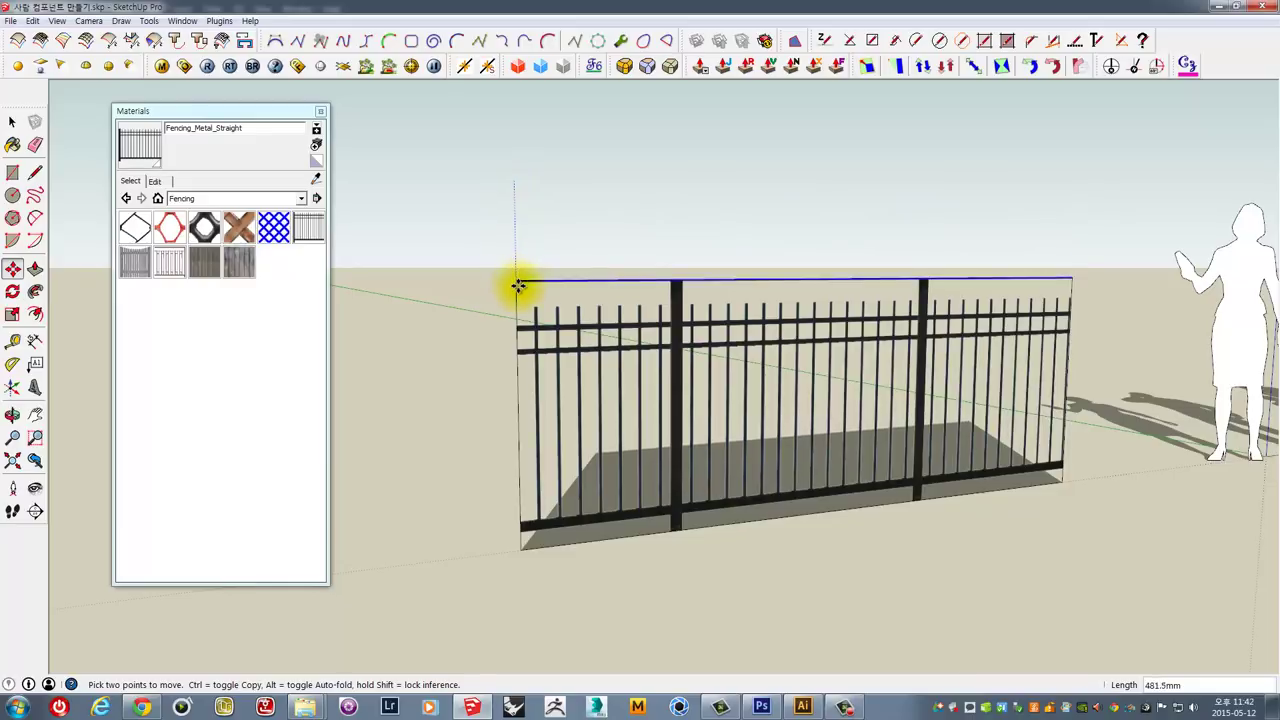
{"action": "left_click", "coordinate": [520, 289]}
{"action": "key", "text": "space"}
Orbit out to view the low railing with the robot panel before the figures.
{"action": "middle_click_drag", "start_coordinate": [730, 228], "coordinate": [600, 380]}
{"action": "scroll", "coordinate": [651, 363], "scroll_direction": "down", "scroll_amount": 3}
{"action": "scroll", "coordinate": [674, 428], "scroll_direction": "up", "scroll_amount": 2}
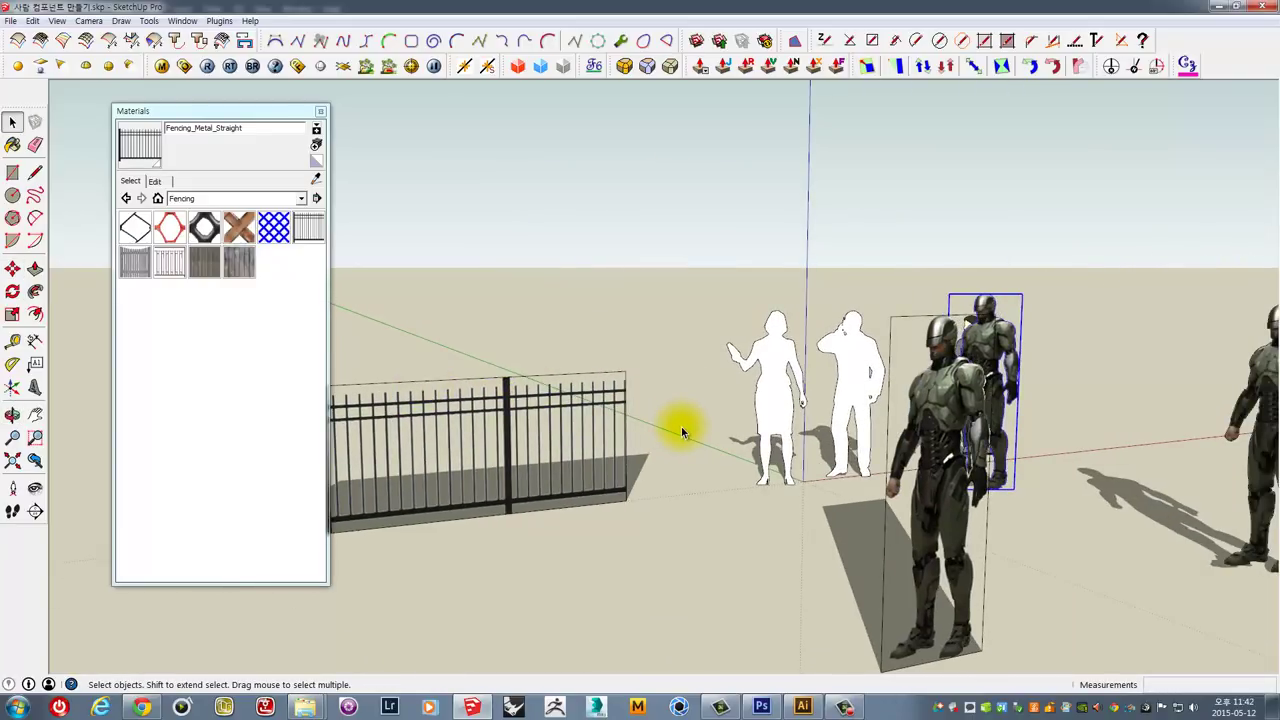
{"action": "mouse_move", "coordinate": [734, 410]}
{"action": "middle_mouse_down"}
{"action": "mouse_move", "coordinate": [766, 414]}
{"action": "mouse_move", "coordinate": [689, 385]}
{"action": "mouse_move", "coordinate": [787, 420]}
{"action": "middle_mouse_up"}
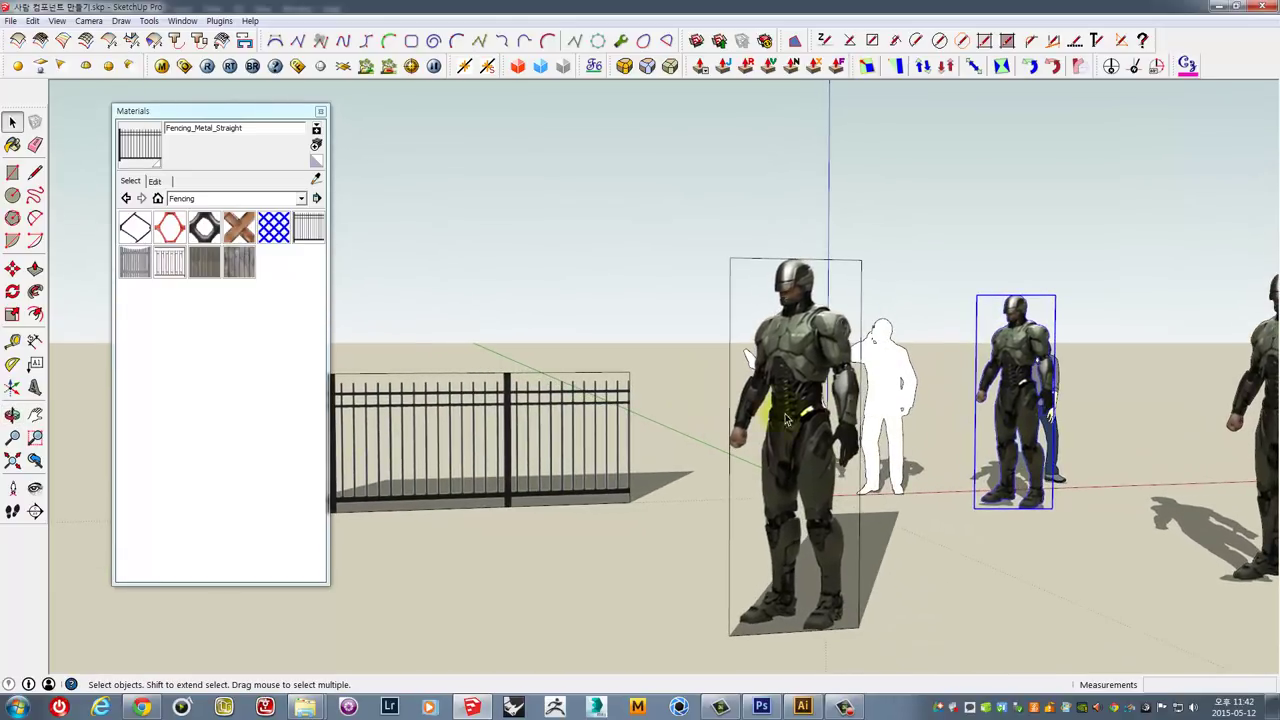